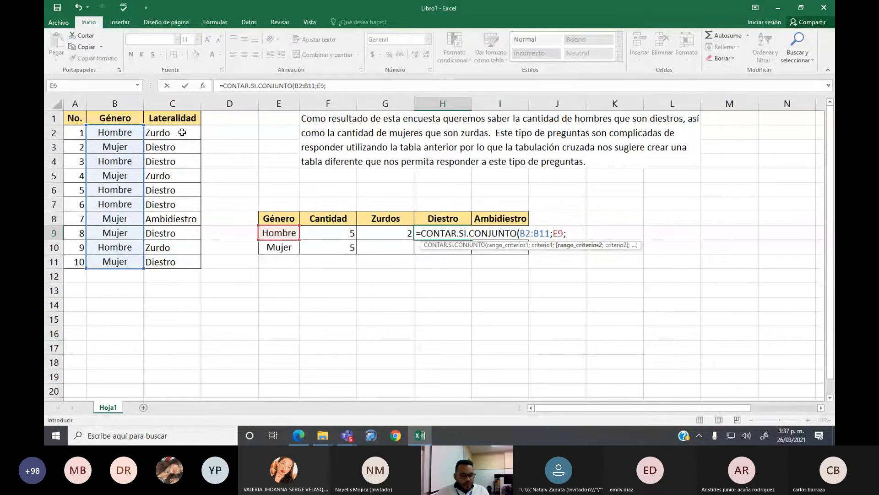
Complete H9's CONTAR.SI.CONJUNTO with C2:C11 and "diestro" so it shows 3, then select the Hombre results
drag(183, 132, 185, 263)
text(;")
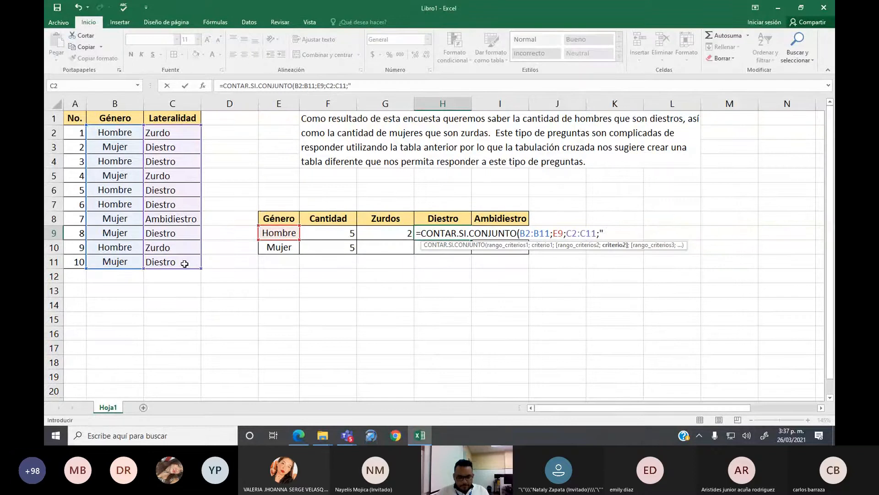
text(diestro"))
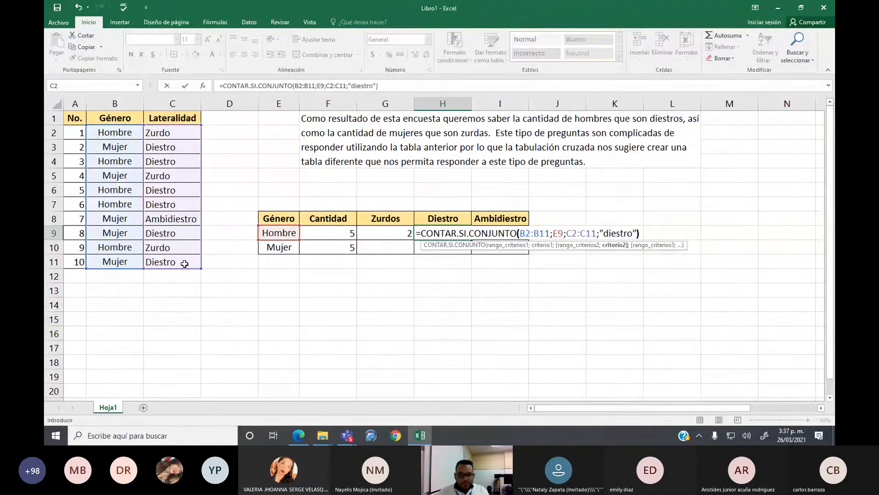
key(Return)
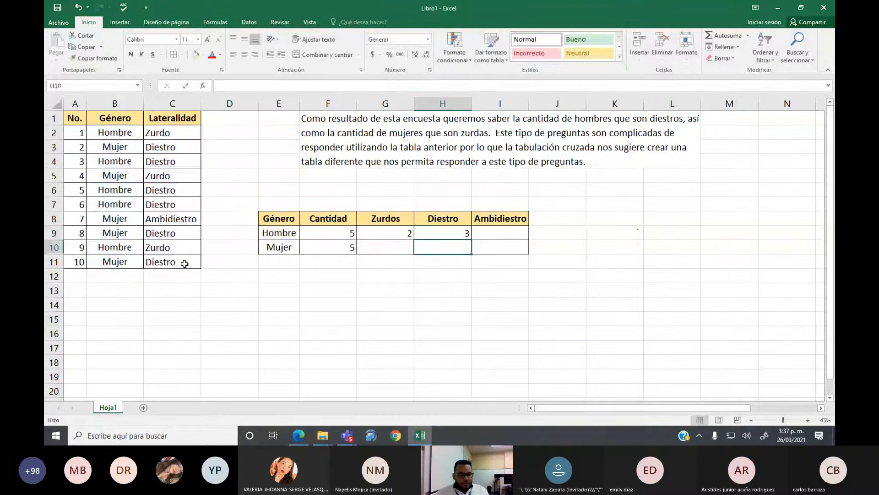
click(406, 235)
key(shift+Right)
Enter 0 in I9 for ambidextrous men, review the F9 count, then select G10
click(278, 232)
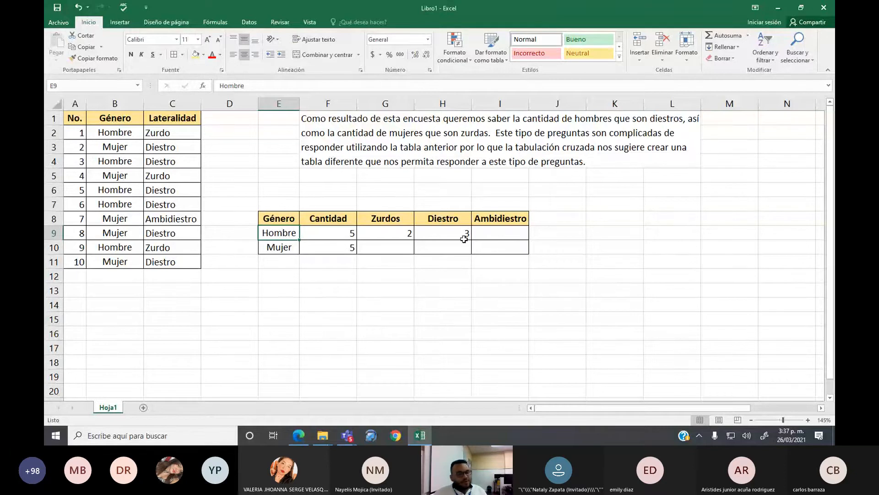
click(506, 234)
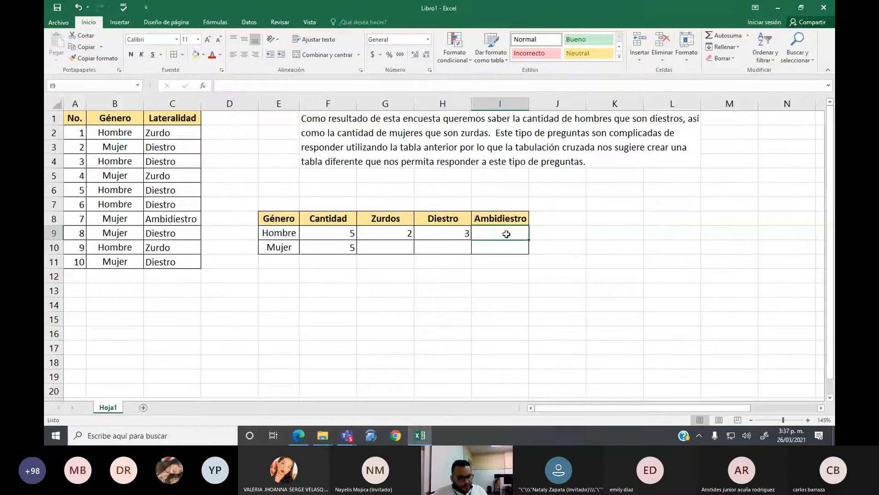
text(0)
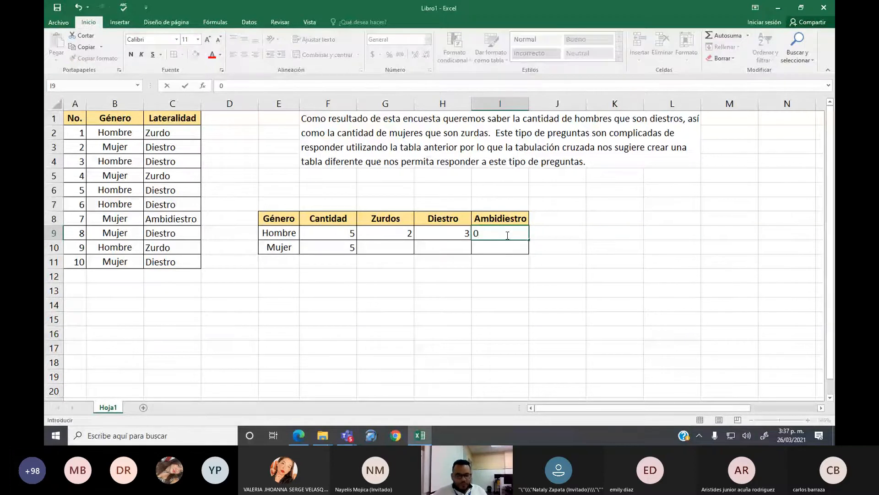
click(504, 295)
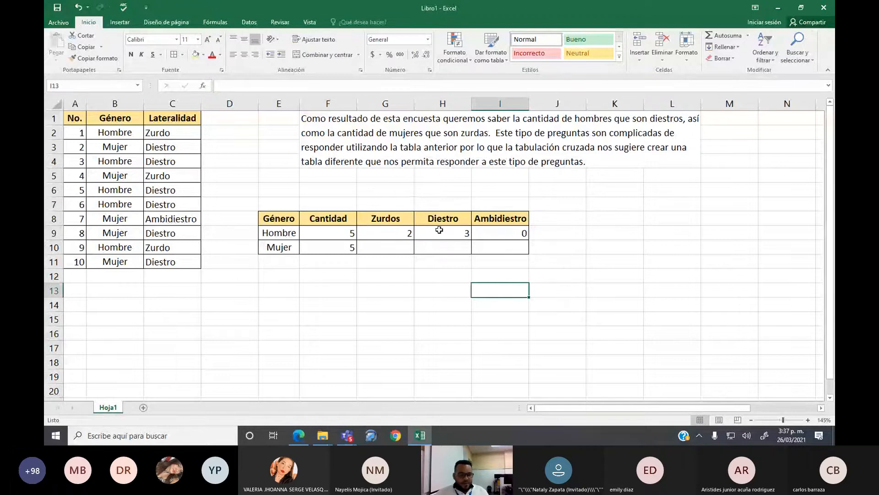
drag(440, 231, 387, 232)
click(330, 233)
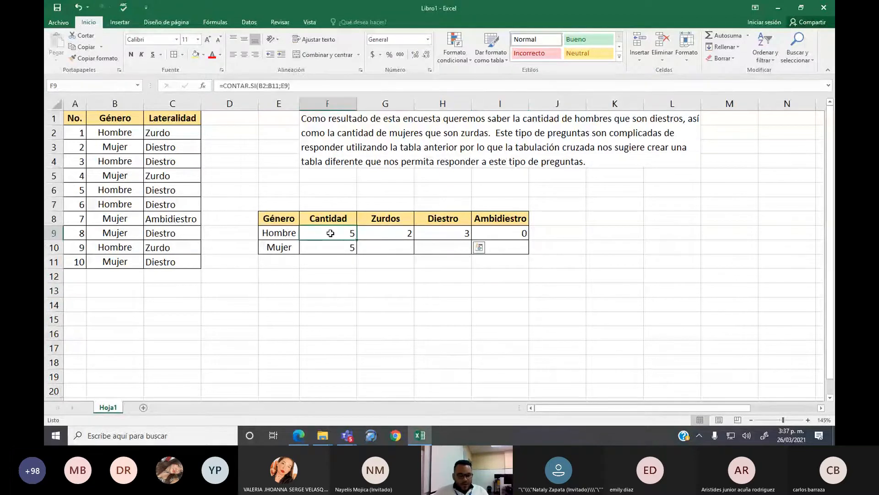
click(402, 250)
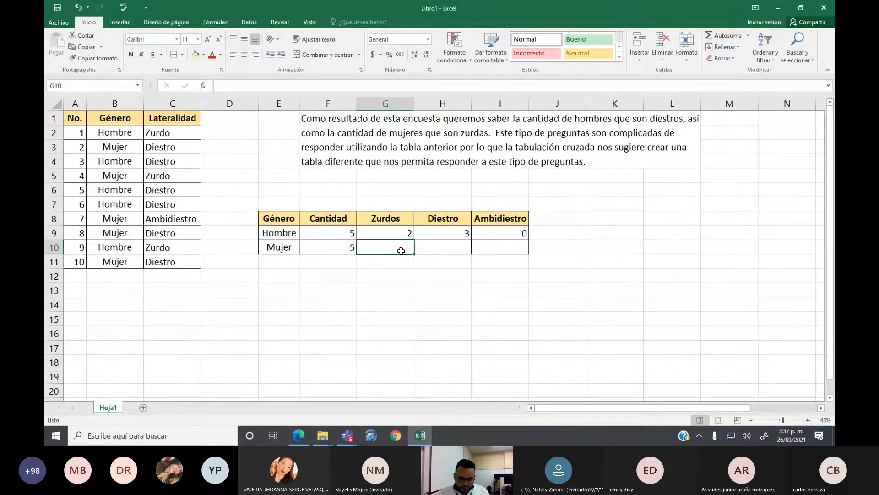
Start a CONTAR.SI.CONJUNTO in G10 using B2:B11, criterion E10, and C2:C11
text(=con)
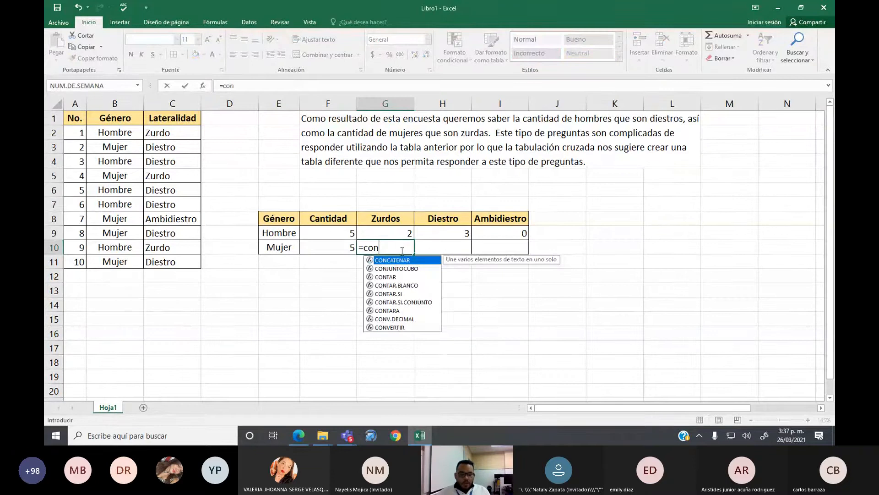
double_click(403, 302)
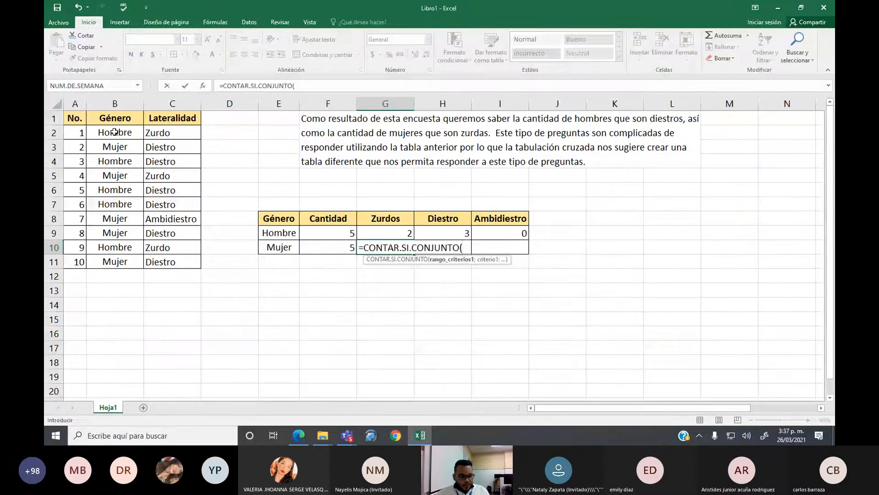
drag(114, 131, 115, 261)
text(;)
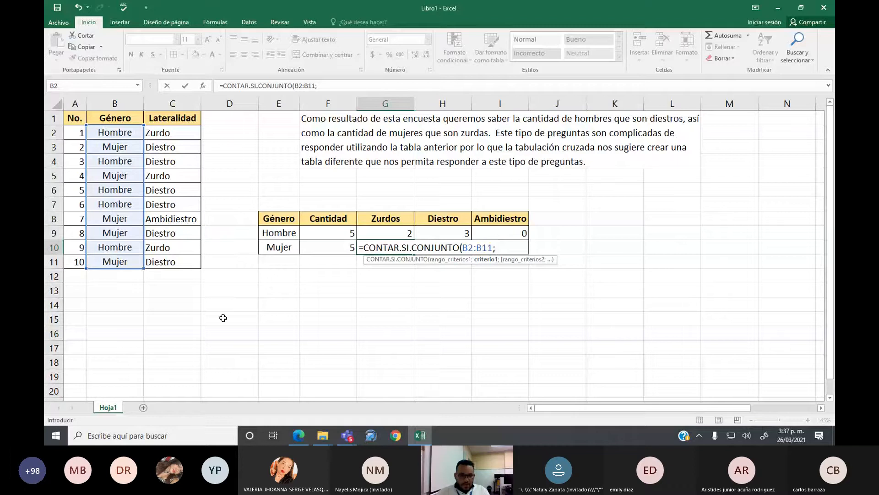
click(282, 247)
text(;)
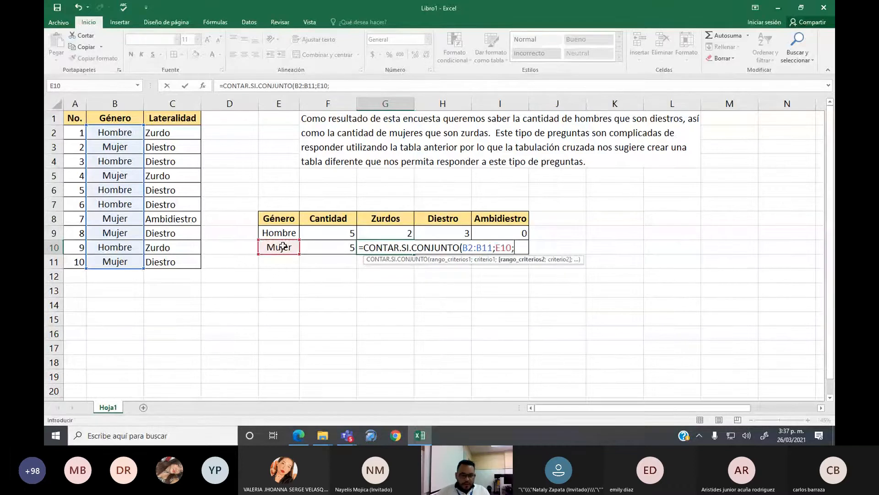
drag(181, 133, 181, 262)
text(;)
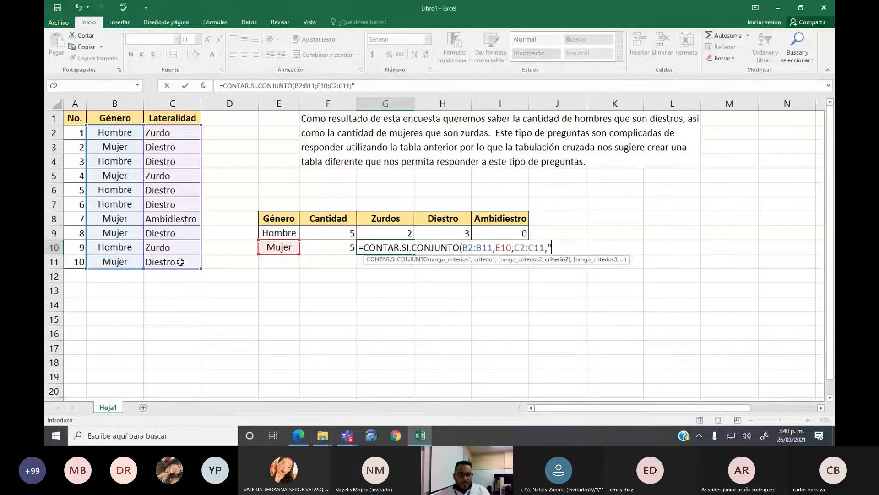
Finish it with the "zurdo" criterion, fixing a typo, so G10 shows 1
text(zur)
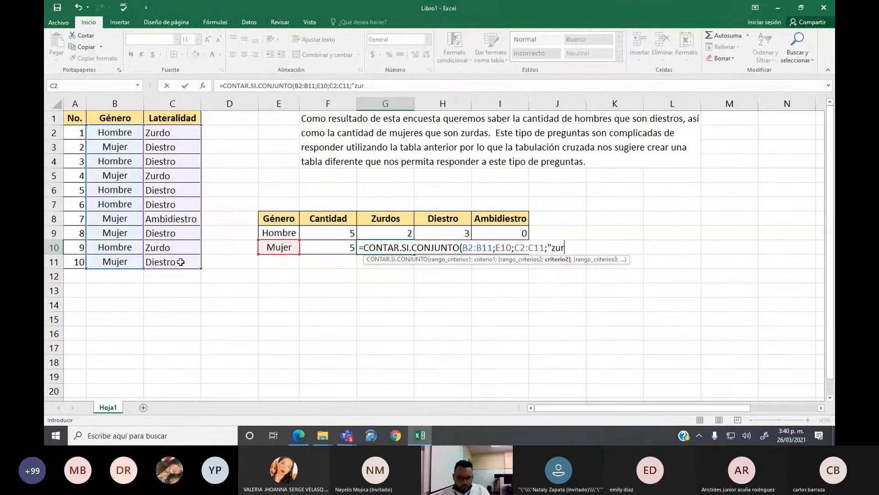
text(do!))
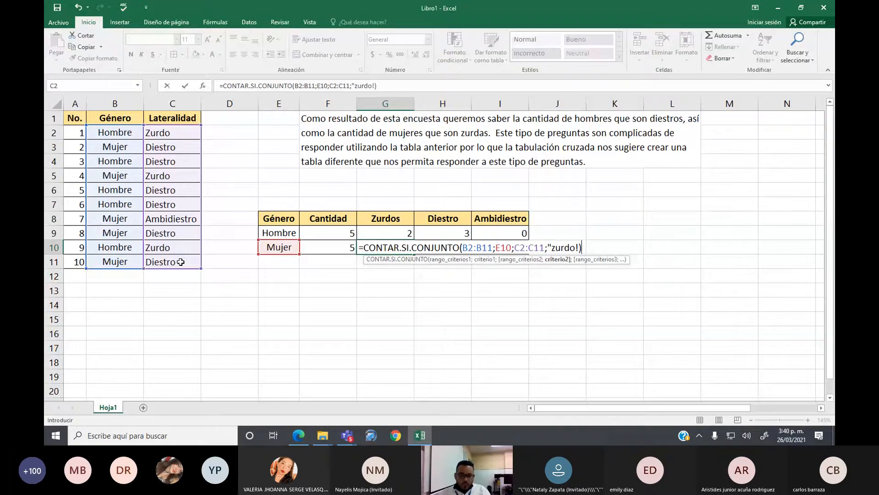
key(BackSpace)
key(BackSpace)
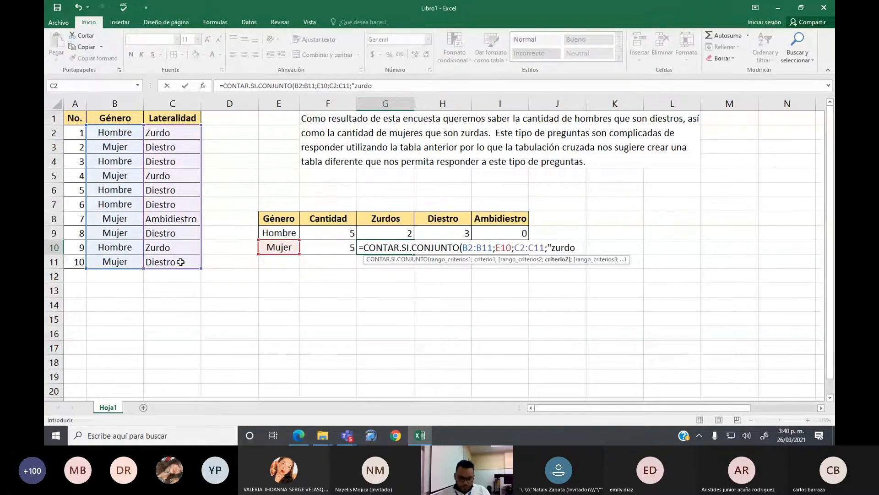
text("))
key(Return)
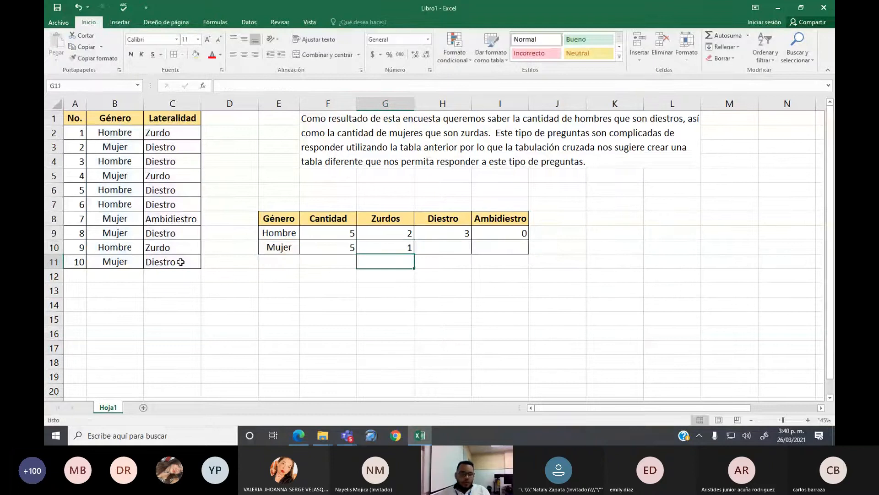
click(445, 250)
Enter =CONTAR.SI.CONJUNTO(B2:B11;E10;C2:C11;"diestro)) in H10, missing the closing quote, triggering a formula error
text(=)
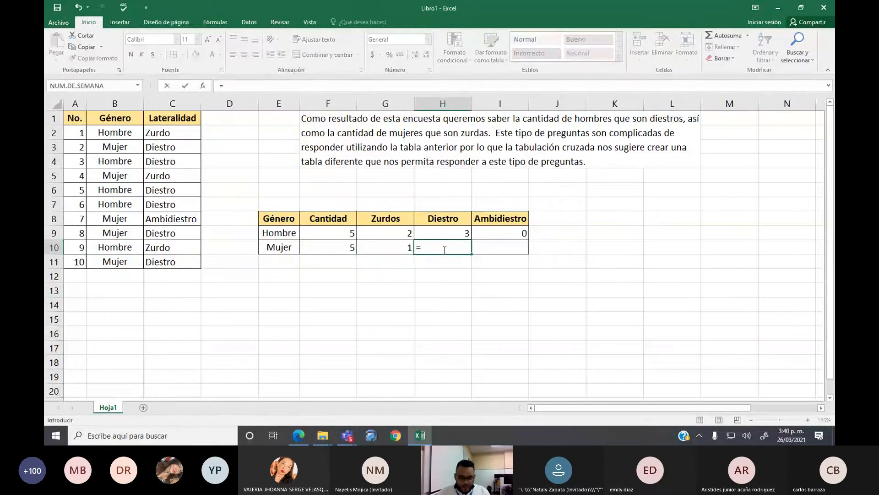
text(con)
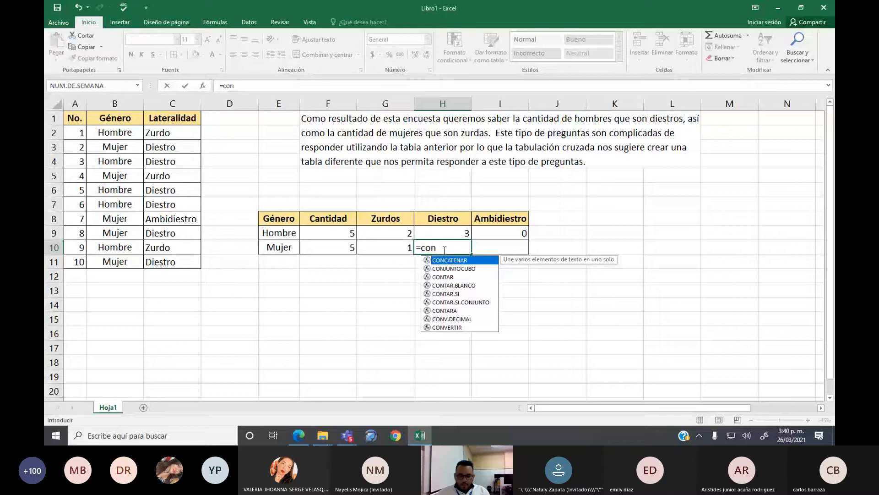
double_click(461, 303)
drag(115, 133, 127, 260)
text(;)
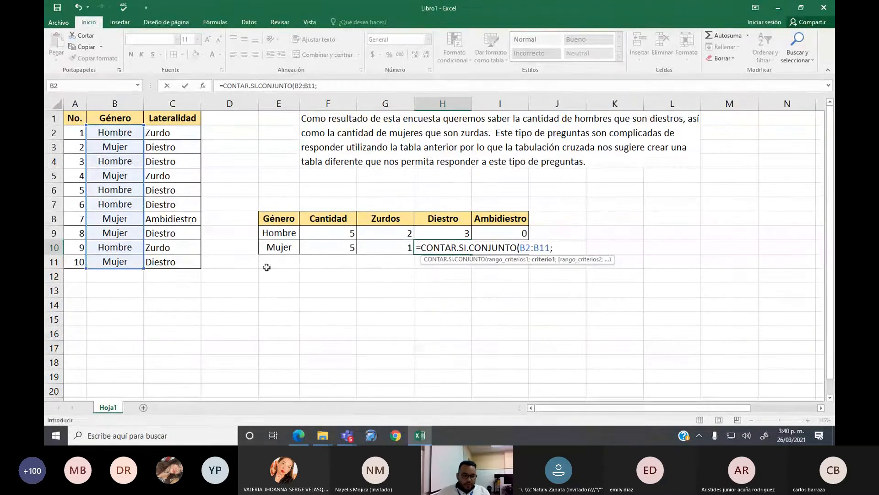
click(273, 248)
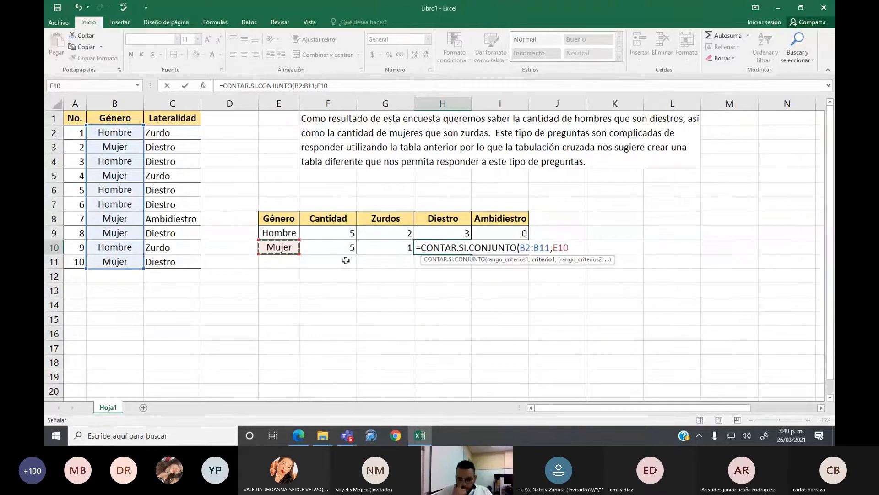
text(;)
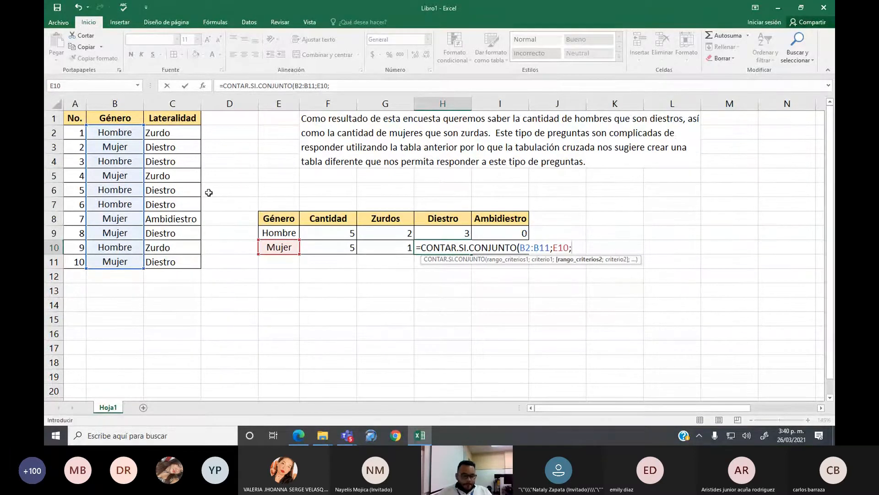
drag(185, 132, 180, 262)
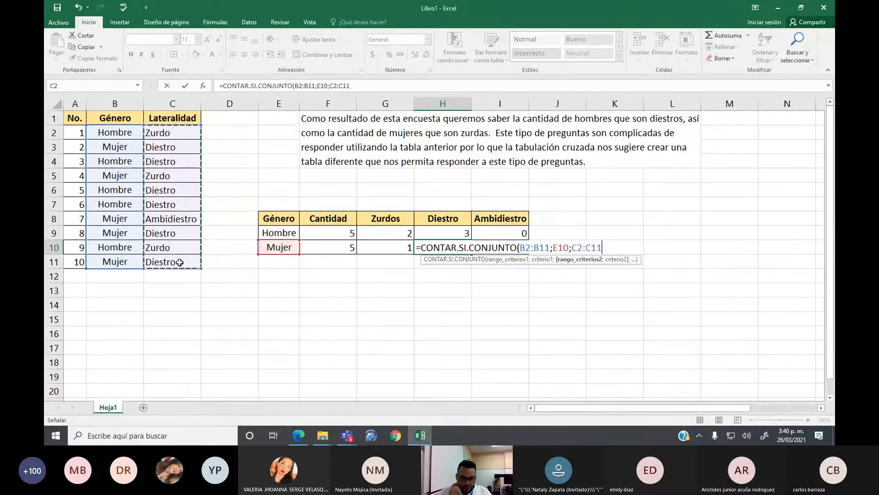
text(;)
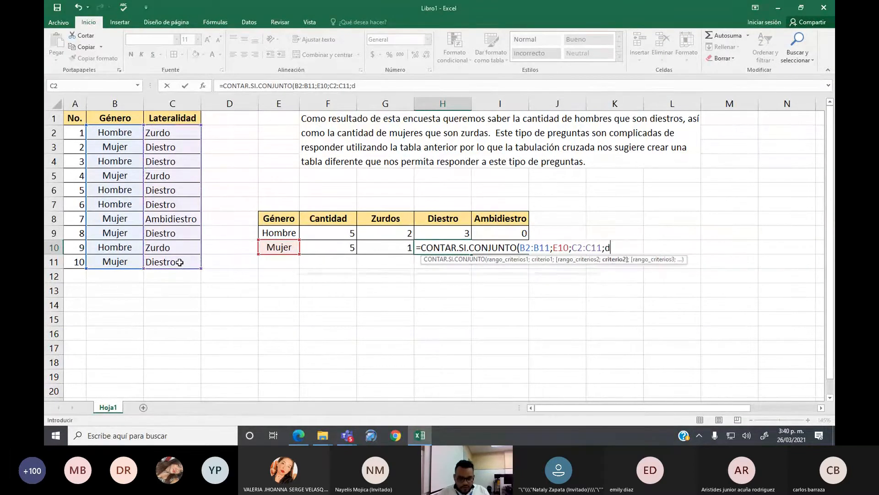
text("diestro)
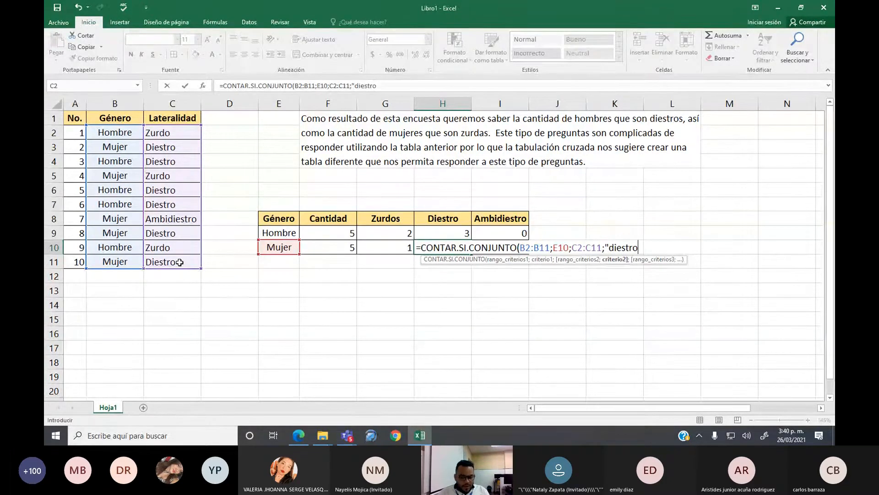
text())
key(Return)
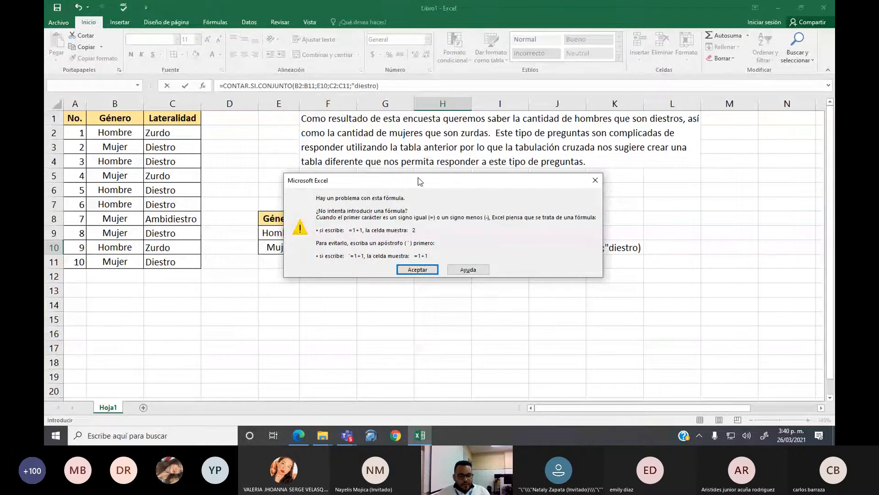
Dismiss the formula warning and add the missing quote so H10 shows 3
drag(418, 181, 491, 198)
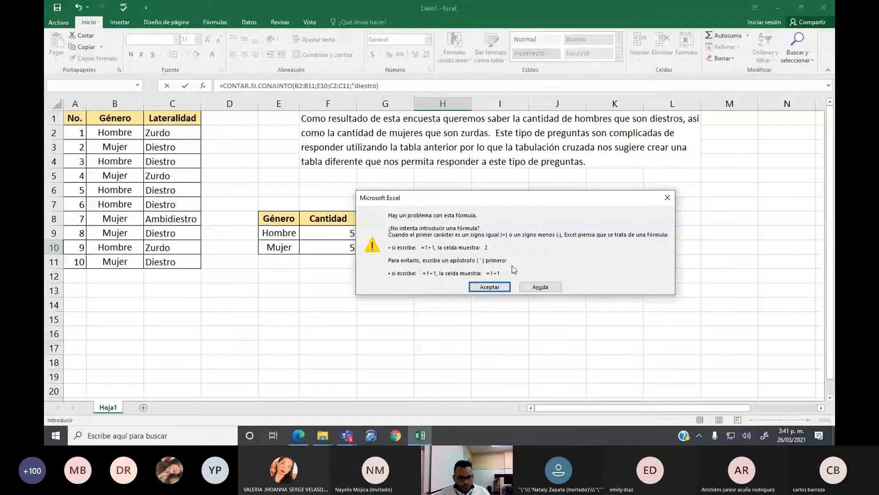
click(486, 287)
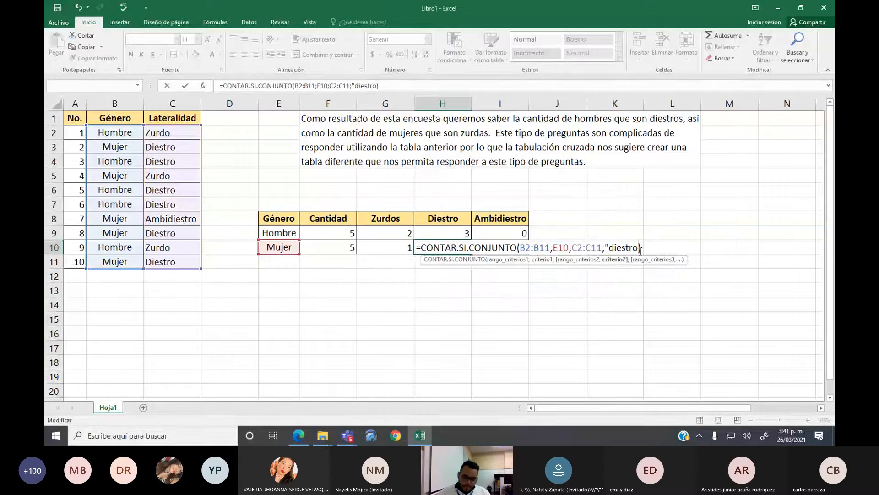
text(")
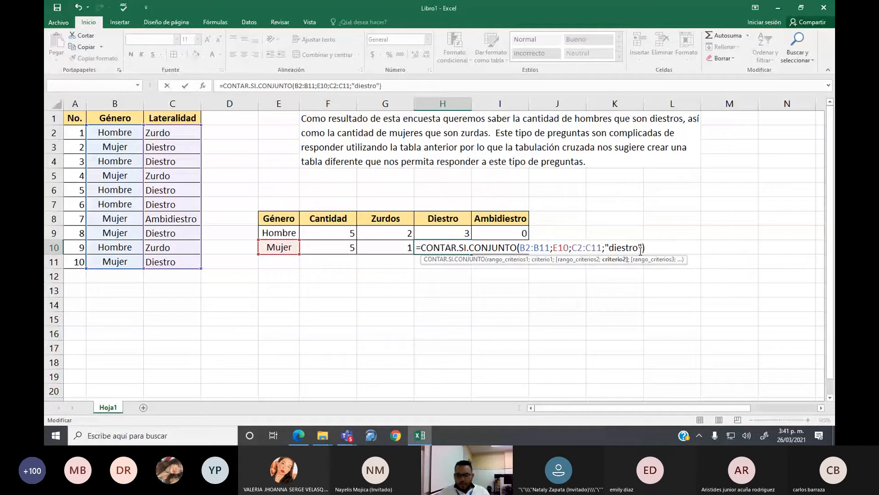
key(Return)
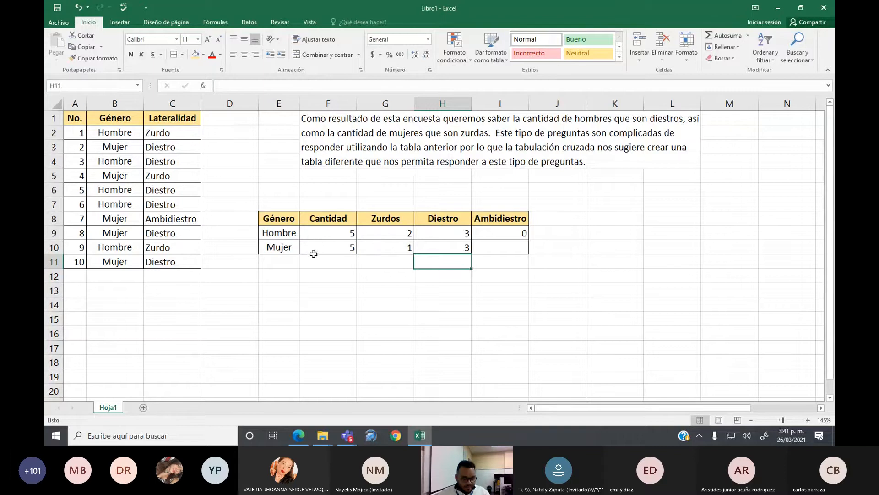
Enter =CONTAR.SI.CONJUNTO(B2:B11;E10;C2:C11;"ambidiestro") in I10
click(505, 247)
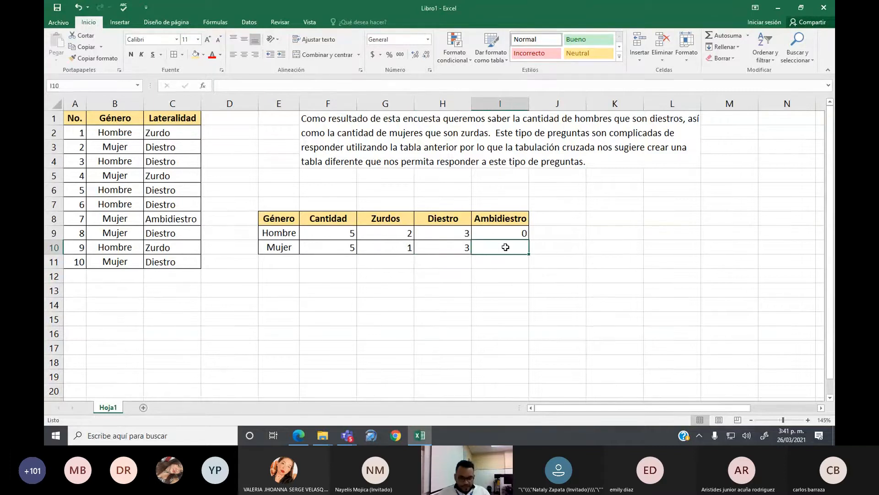
text(=con)
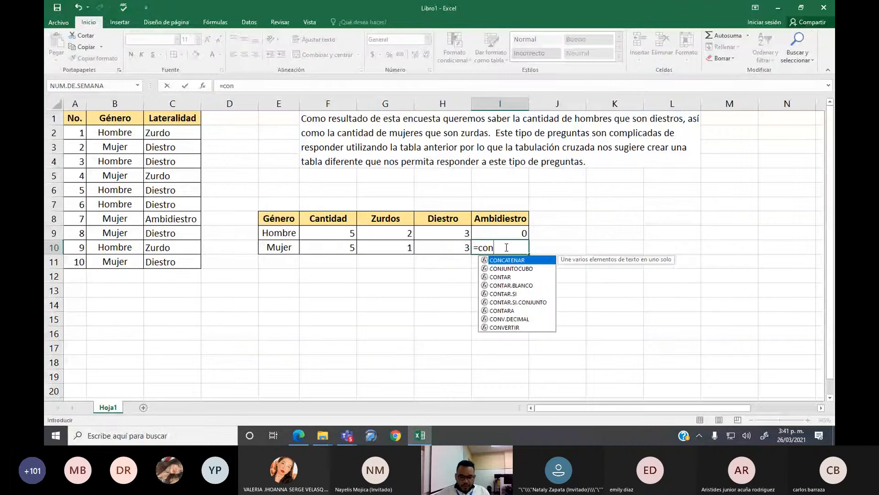
double_click(508, 302)
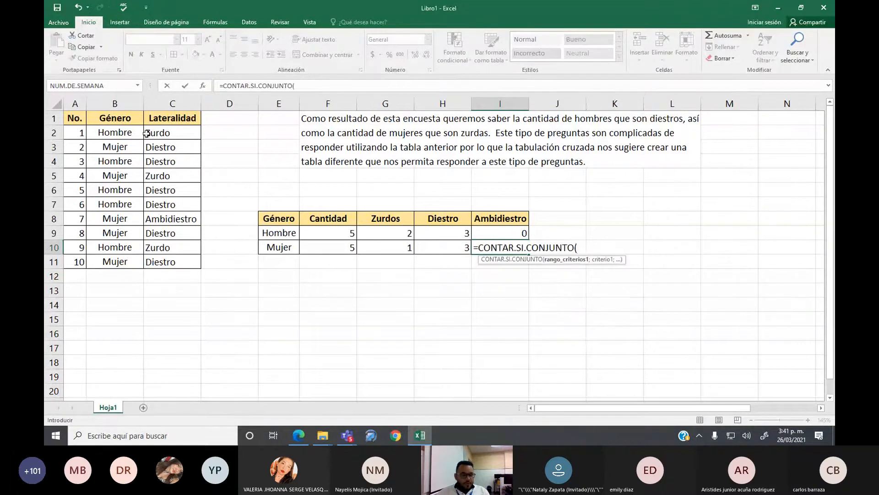
drag(133, 133, 123, 261)
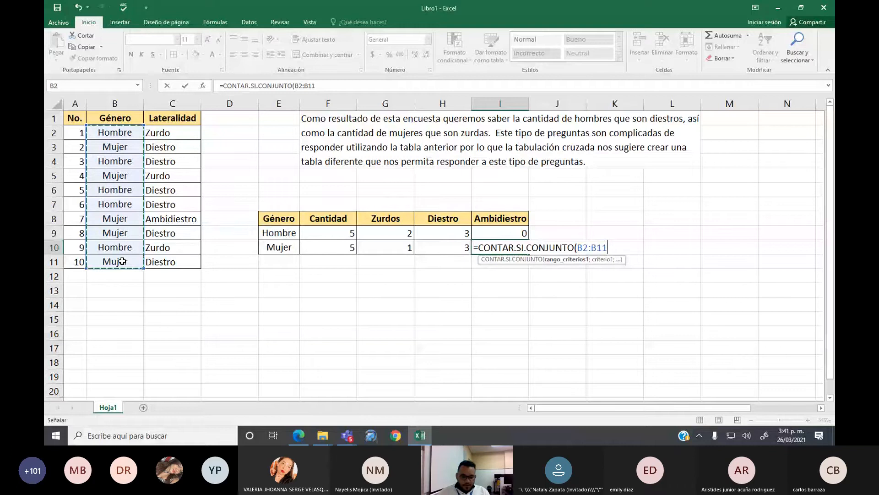
text(;)
click(283, 248)
text(;)
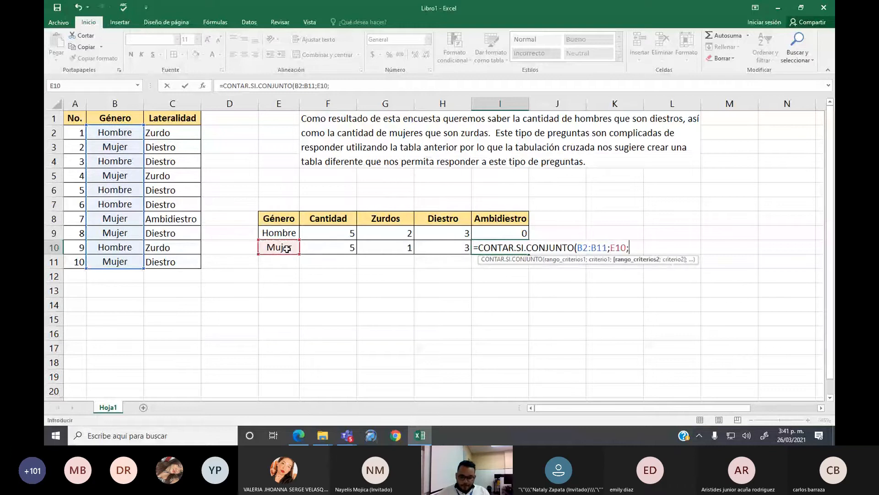
drag(189, 133, 191, 261)
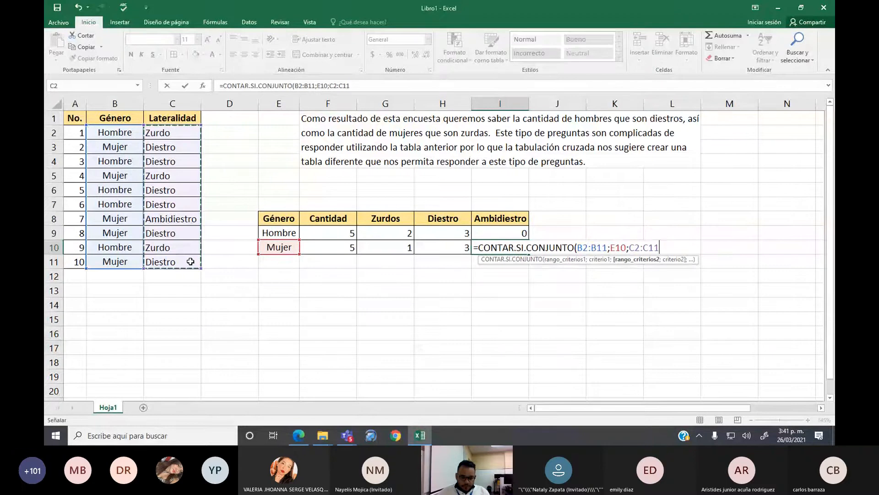
text(;)
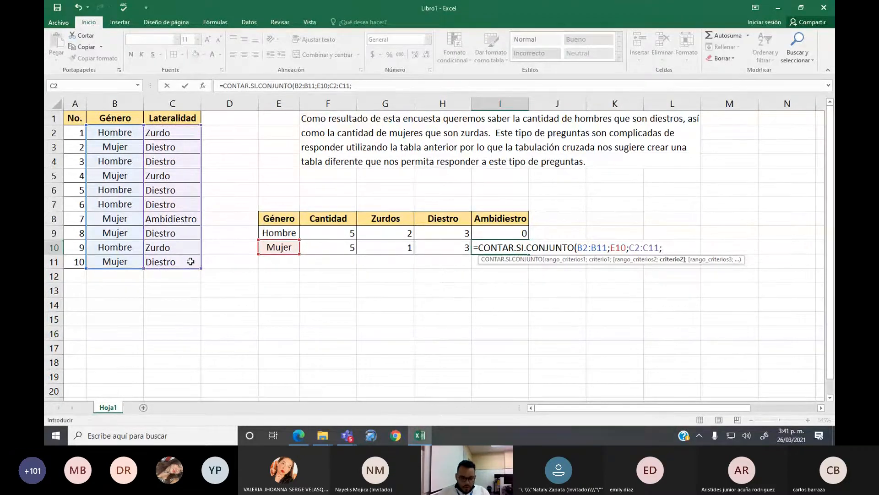
text("am)
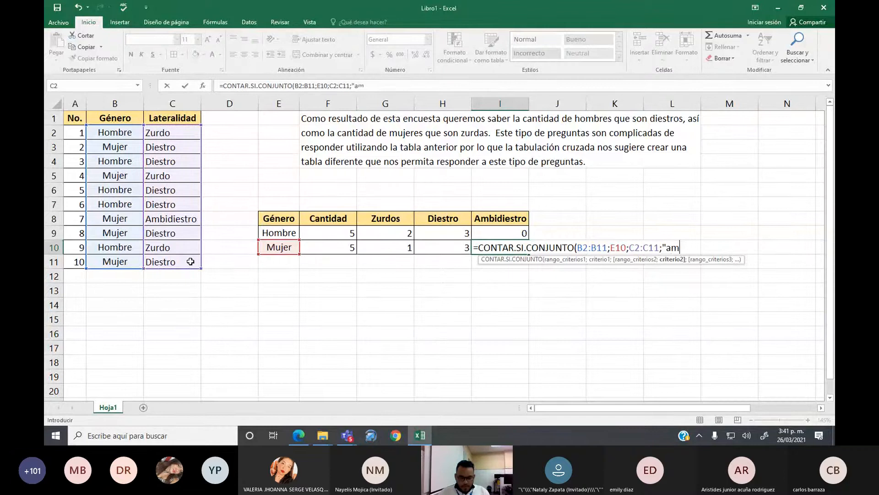
text(bidiestro")
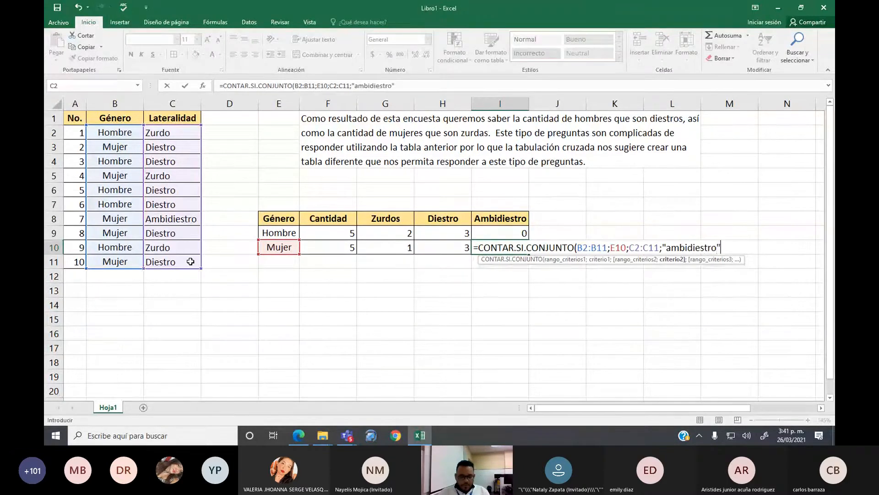
key(Return)
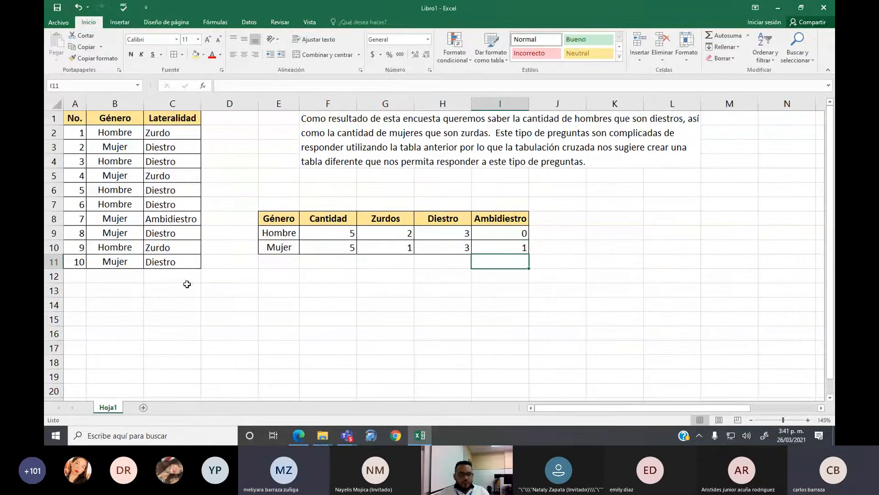
Check the Teams meeting window, dismiss its recording notice, and return to I10 in Excel
click(348, 430)
click(394, 394)
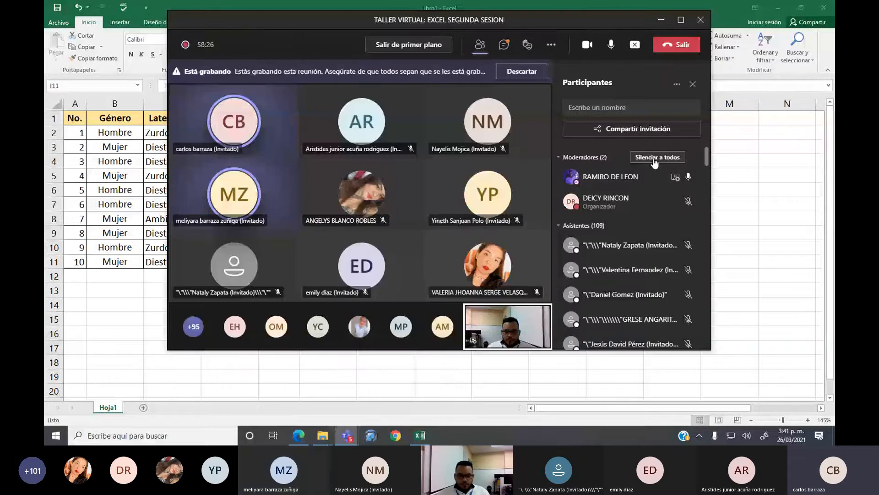
click(533, 74)
click(755, 253)
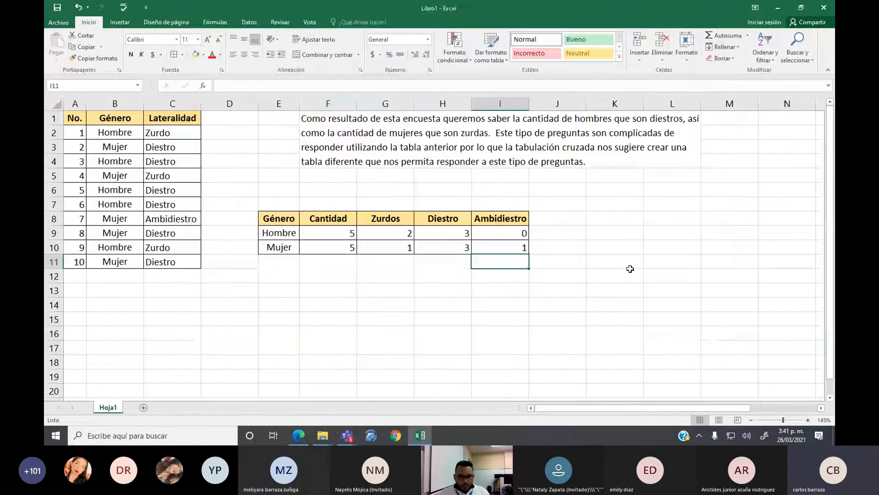
click(524, 249)
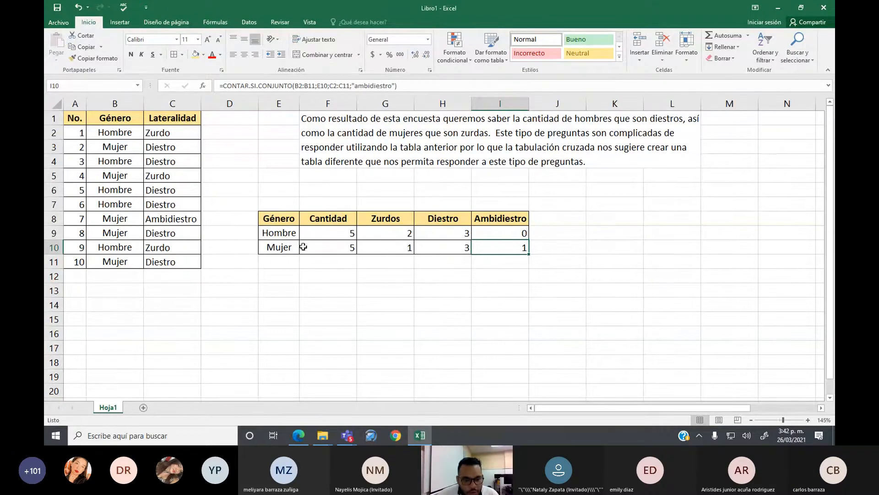
Review the count formulas in F9, G9, H9 and G10 without changing them
click(274, 235)
click(274, 248)
click(274, 236)
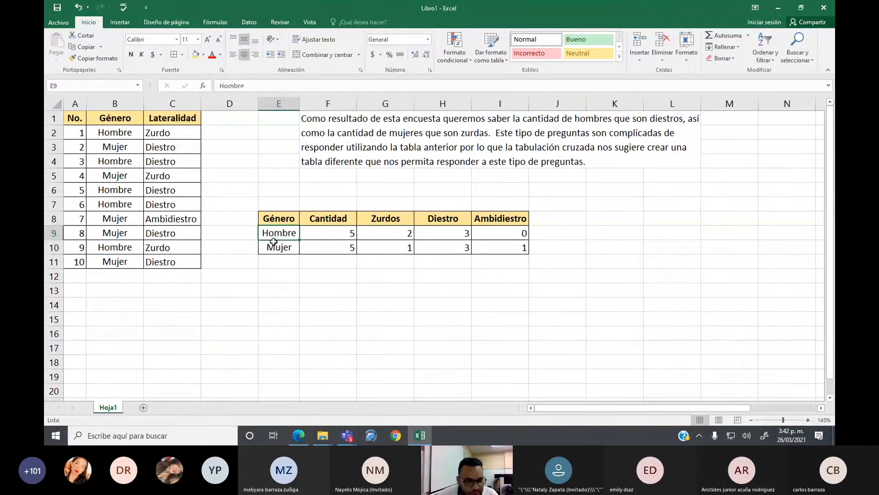
click(330, 232)
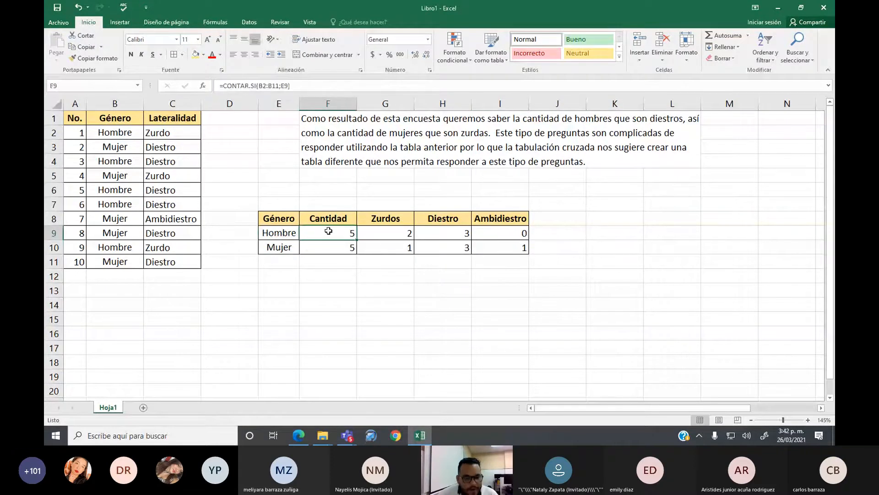
double_click(331, 232)
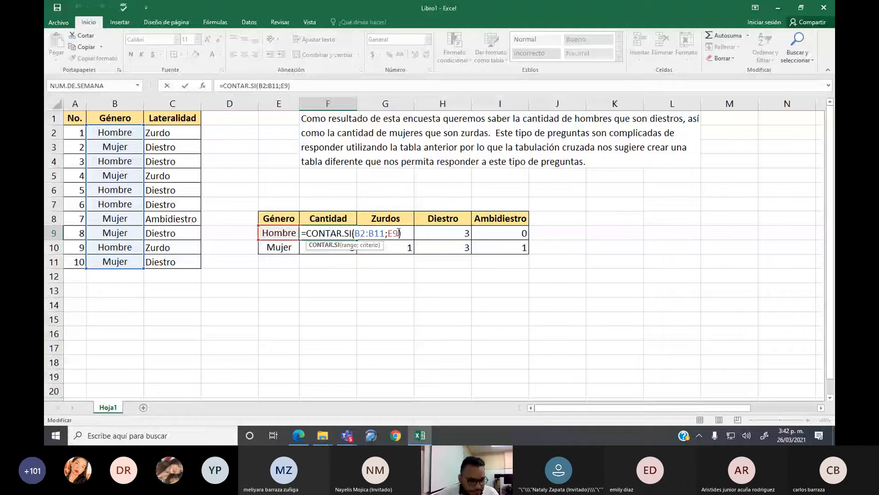
key(Return)
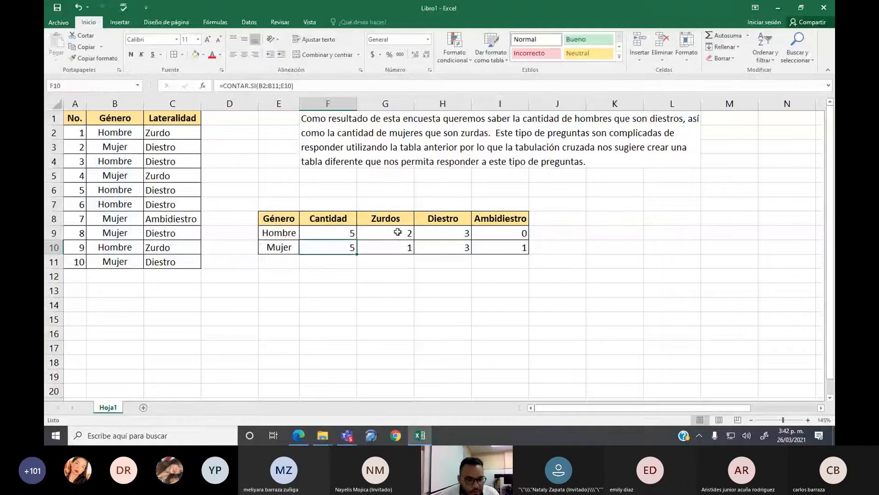
double_click(406, 233)
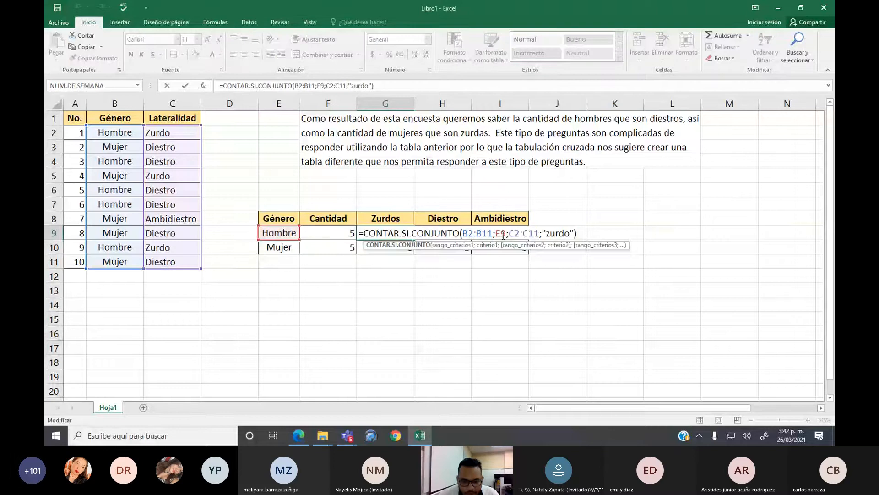
key(Return)
double_click(467, 233)
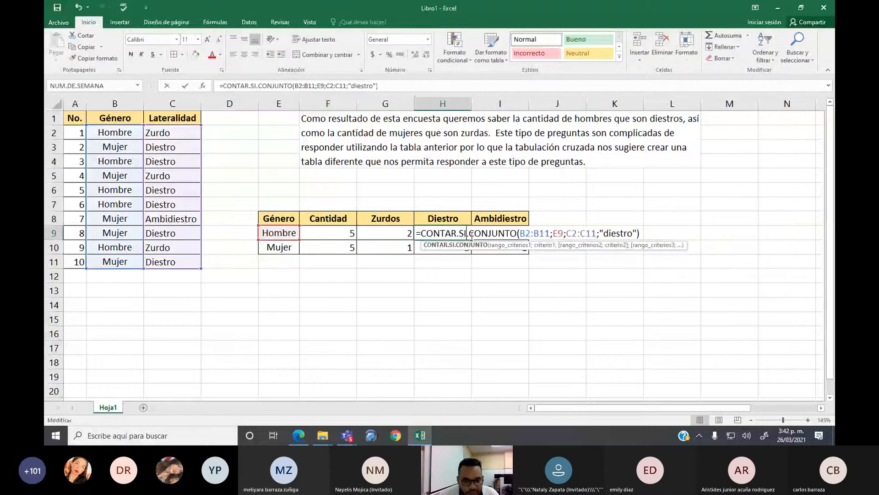
key(Return)
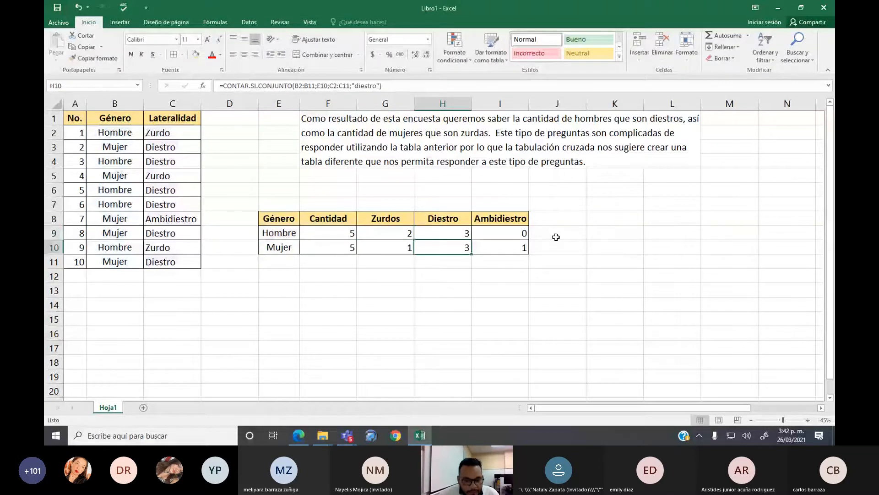
double_click(406, 247)
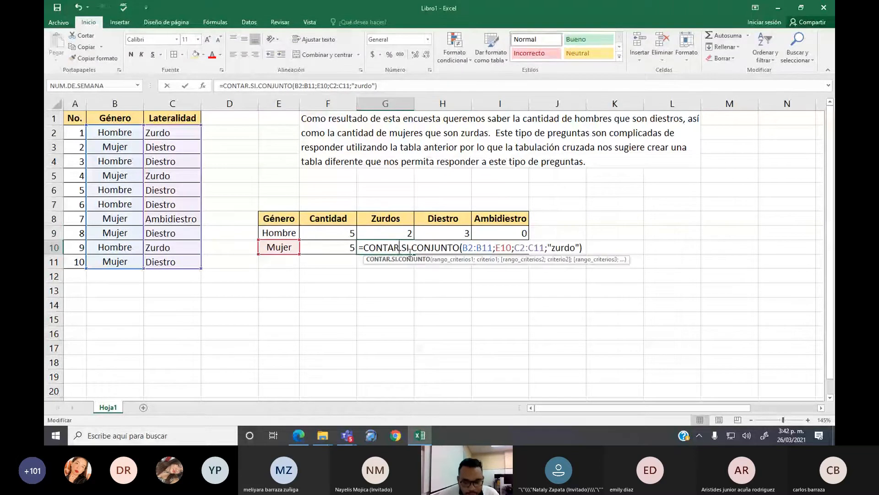
key(Return)
Replace I10's "ambidiestro" criterion with a reference to header I8, then show G10's formula
double_click(513, 247)
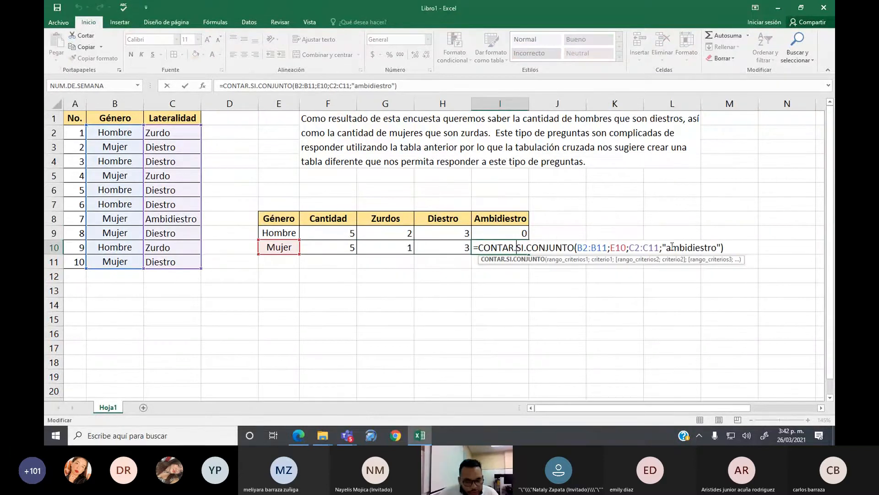
click(722, 247)
key(BackSpace)
key(BackSpace)
key(BackSpace)
key(BackSpace)
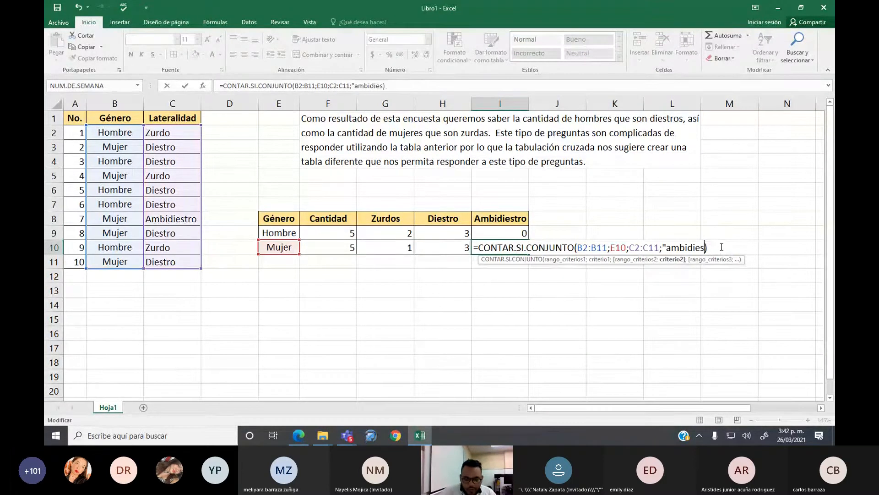
key(BackSpace)
key(BackSpace)
key(BackSpace)
key(BackSpace)
key(BackSpace)
key(BackSpace)
key(BackSpace)
key(BackSpace)
key(BackSpace)
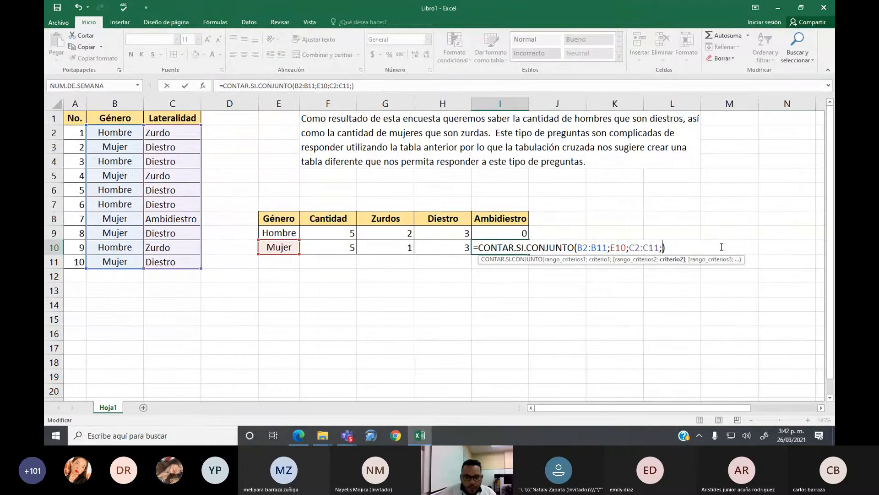
click(505, 219)
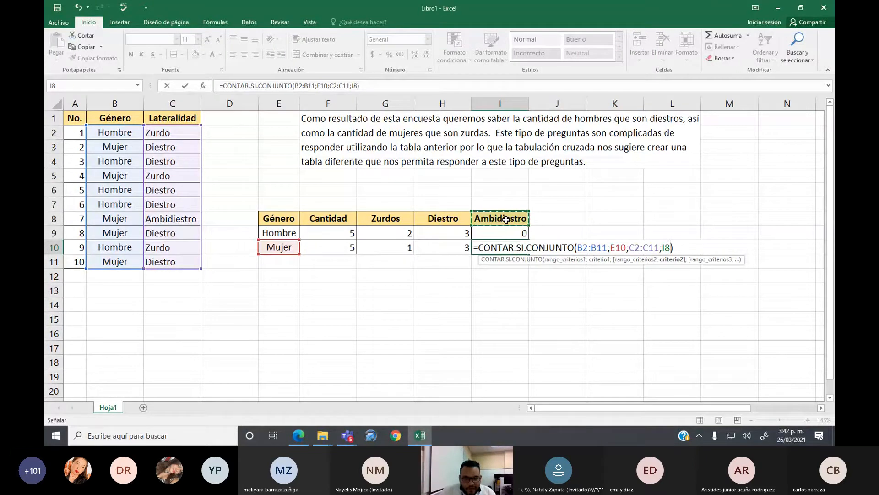
key(Return)
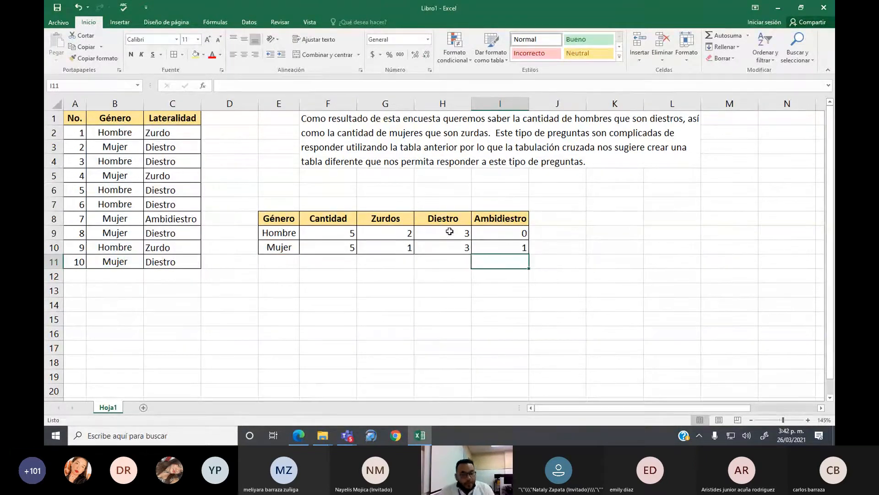
double_click(411, 246)
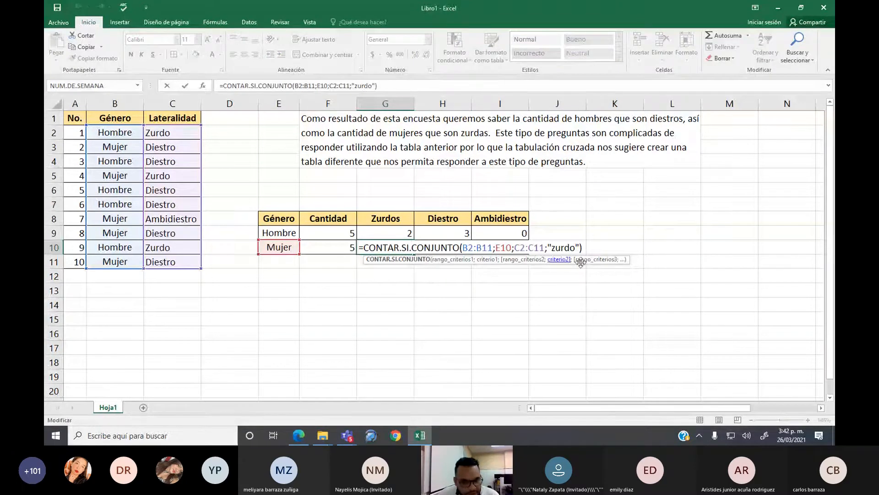
key(Return)
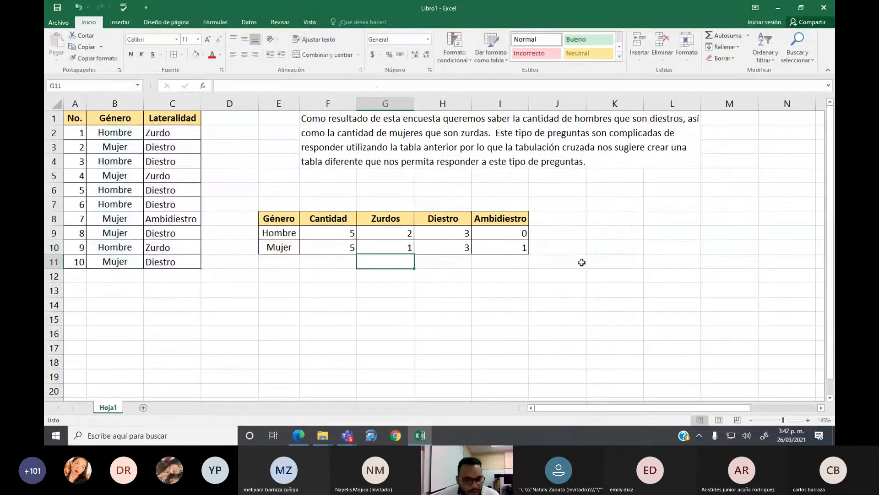
click(394, 224)
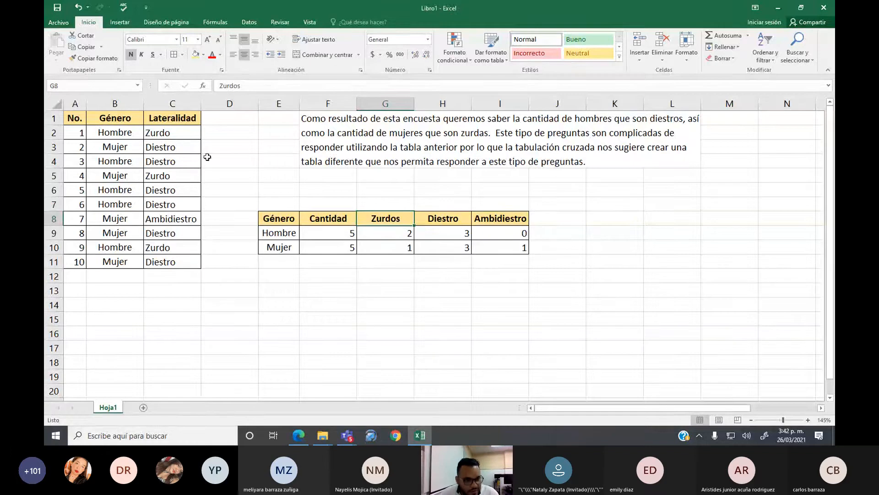
drag(167, 133, 172, 263)
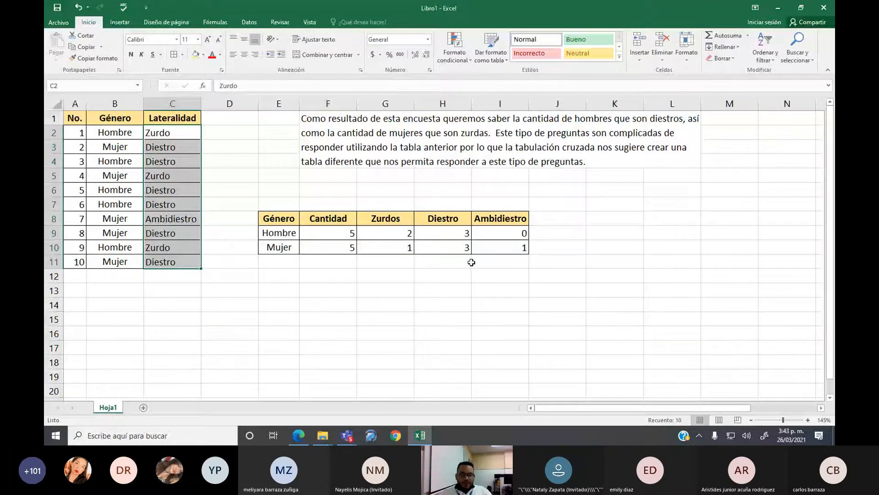
click(565, 235)
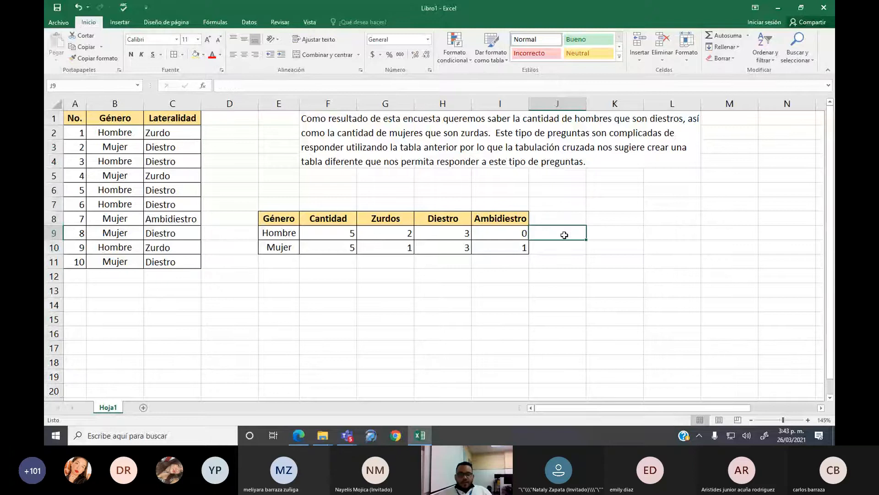
click(726, 36)
key(Return)
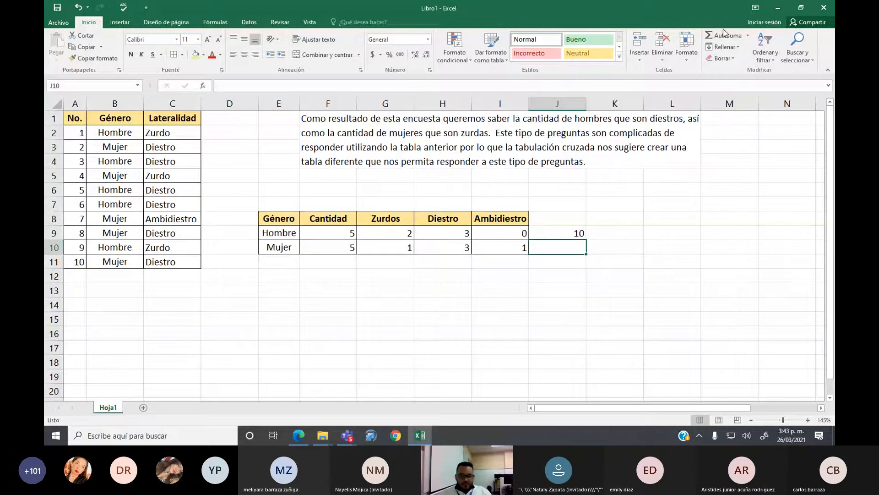
click(571, 234)
key(Delete)
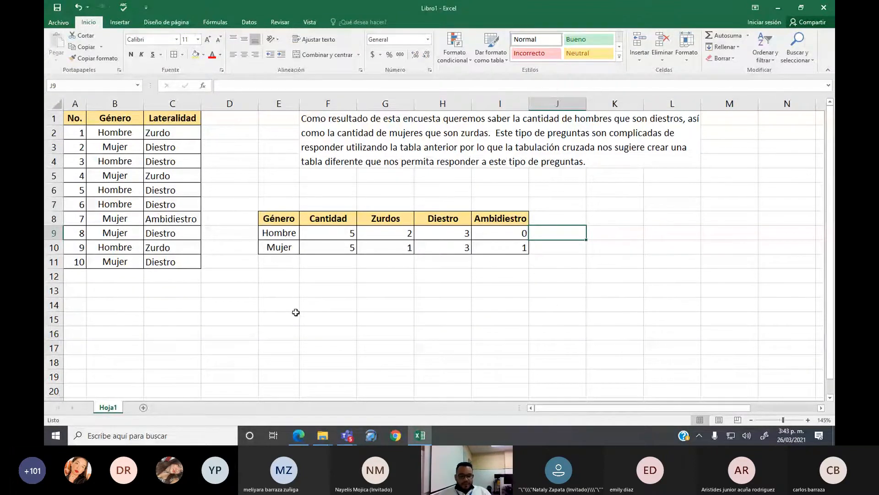
click(344, 291)
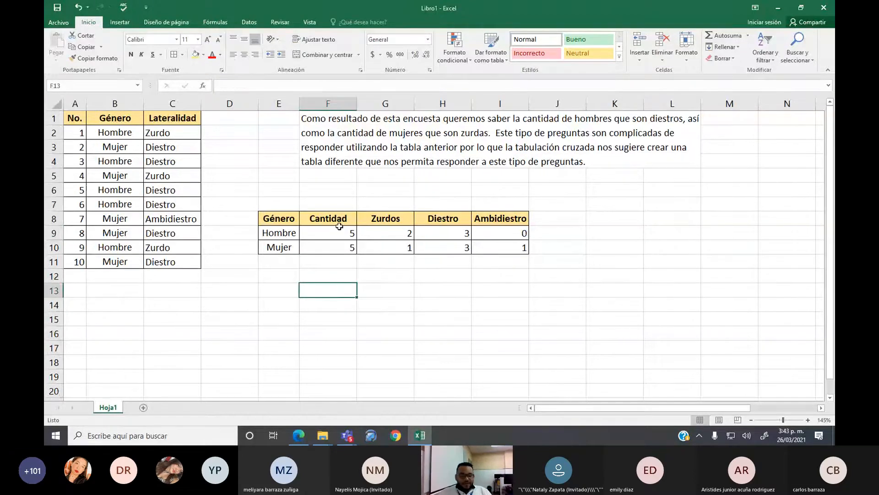
Move Cantidad F8:F10 to J8:J10 and shift the Género labels E8:E10 into column F
drag(339, 225, 343, 247)
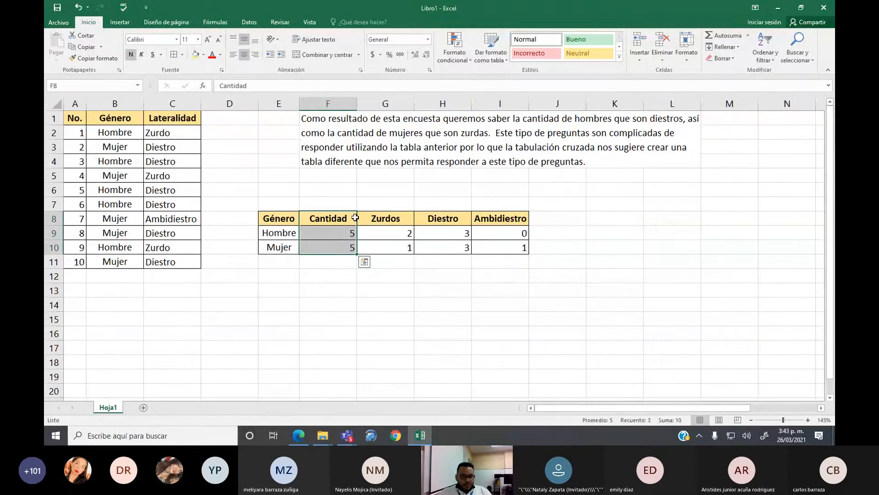
drag(355, 218, 550, 221)
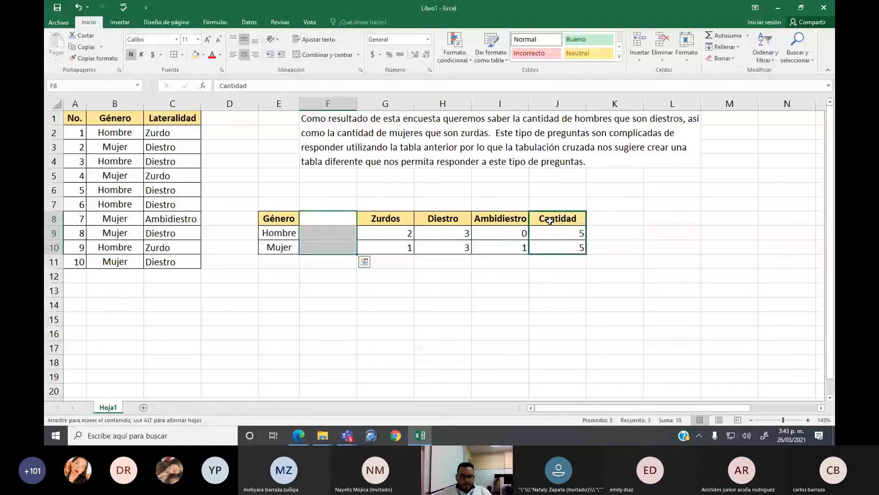
drag(278, 219, 279, 248)
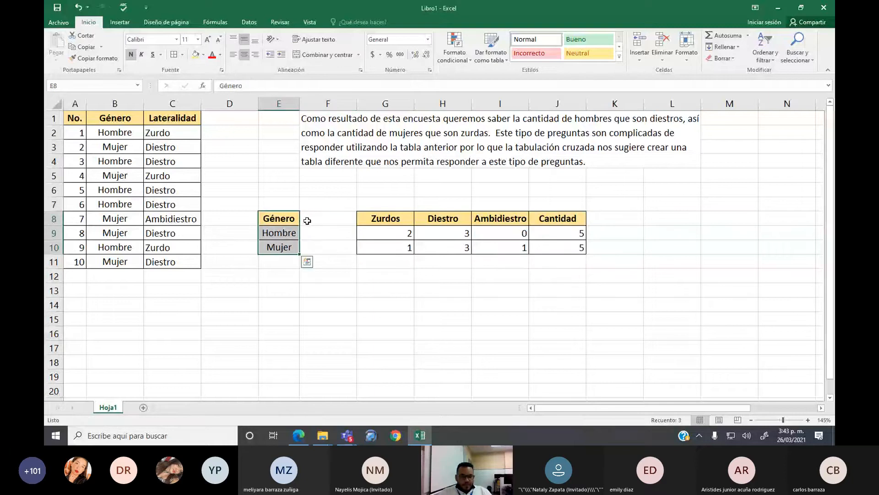
drag(300, 219, 321, 223)
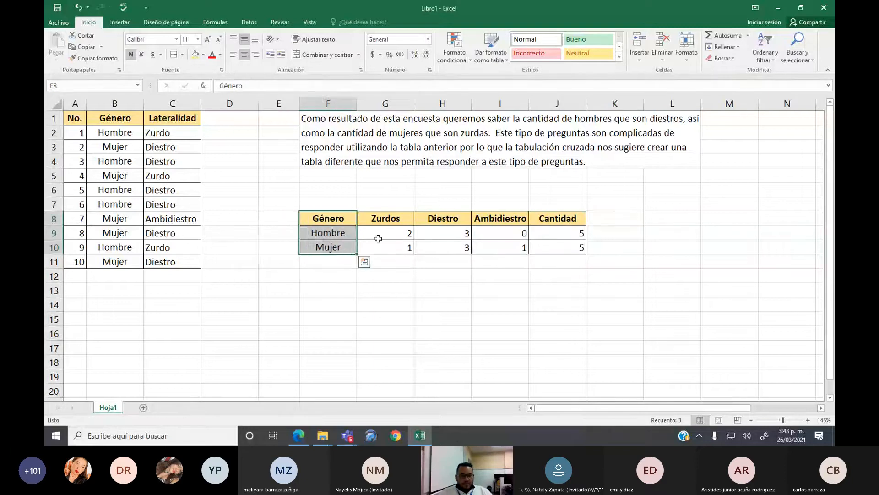
click(440, 289)
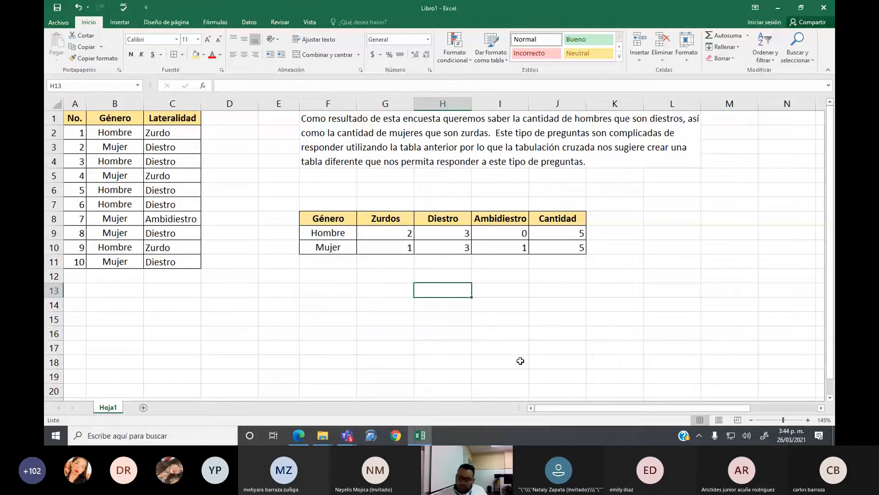
Insert a recommended clustered column chart from F8:I10, shrink it, and place it below the table
drag(328, 217, 513, 244)
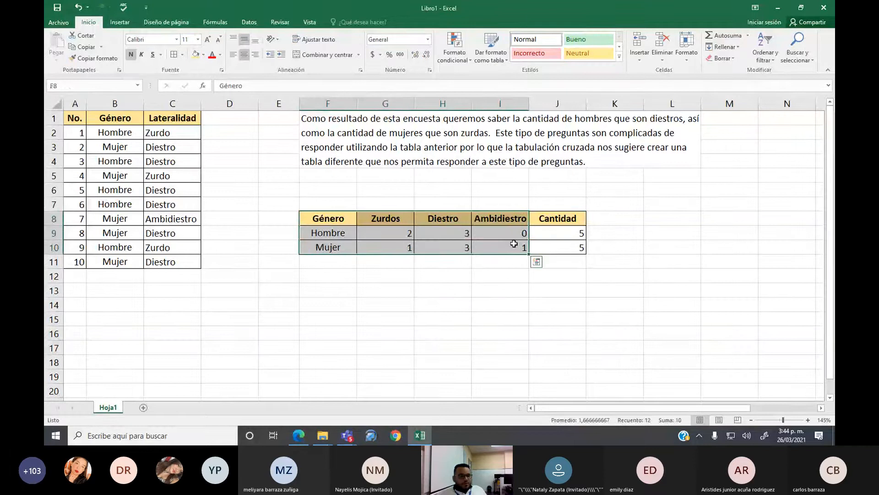
click(121, 23)
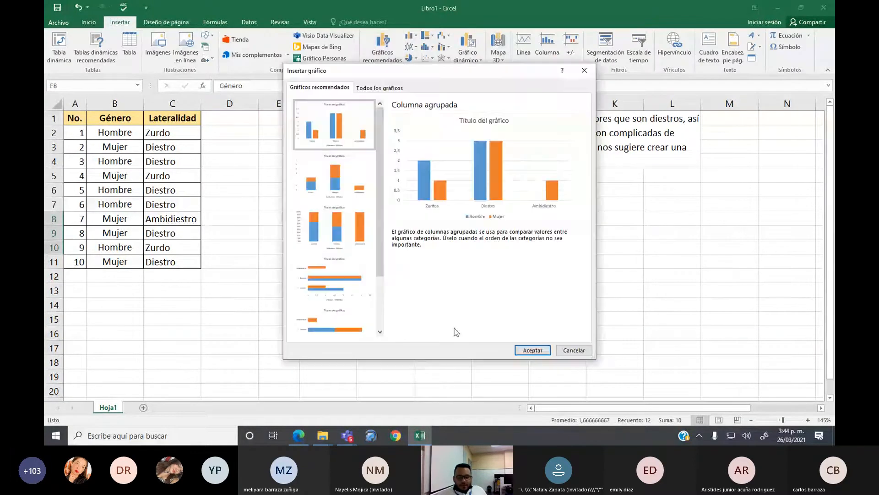
click(531, 351)
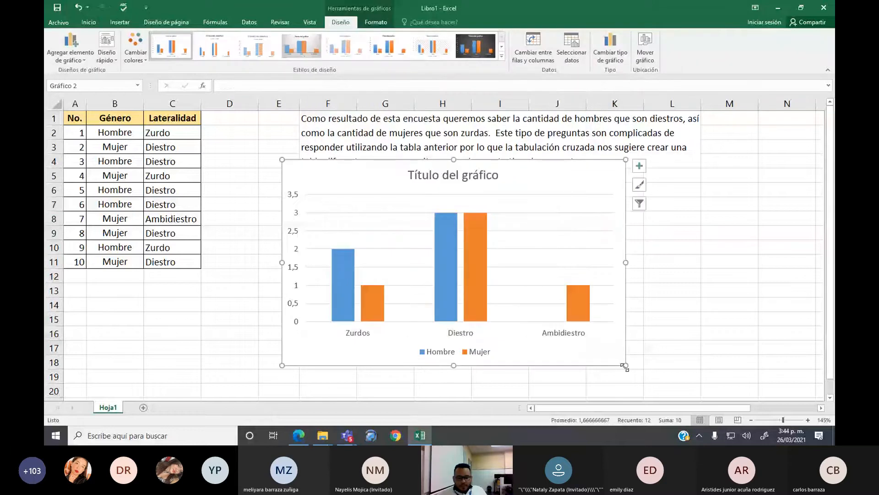
drag(625, 365, 565, 293)
drag(517, 187, 549, 291)
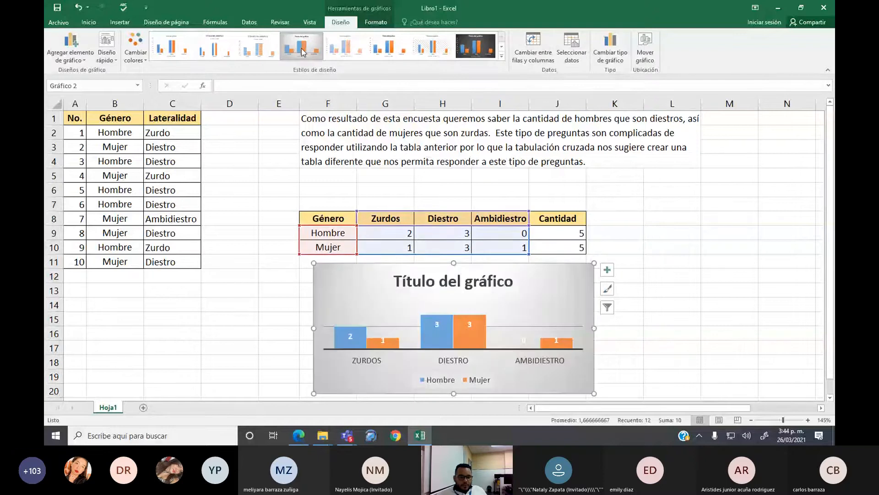
Turn the Mujer and Hombre data labels in the chart black
click(472, 325)
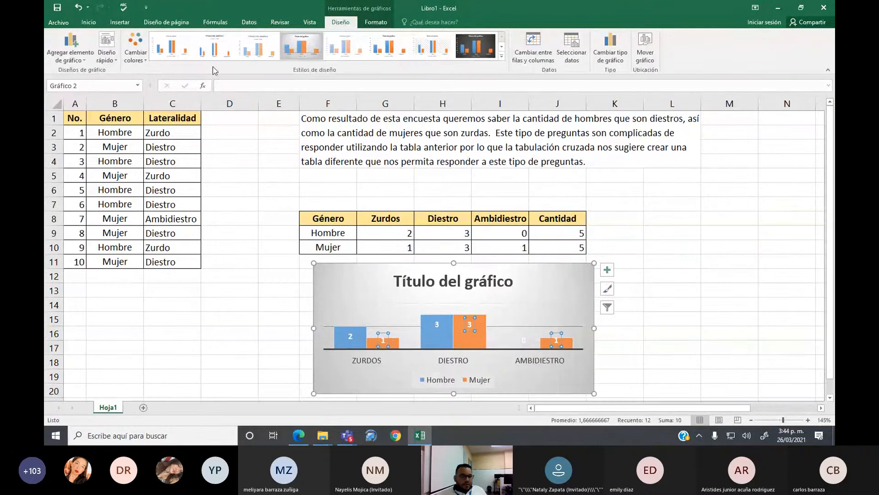
click(89, 22)
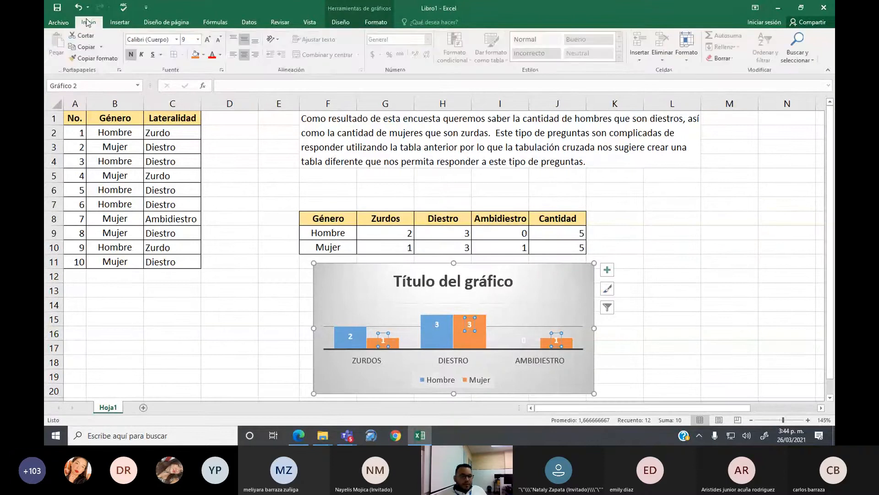
click(221, 54)
click(216, 72)
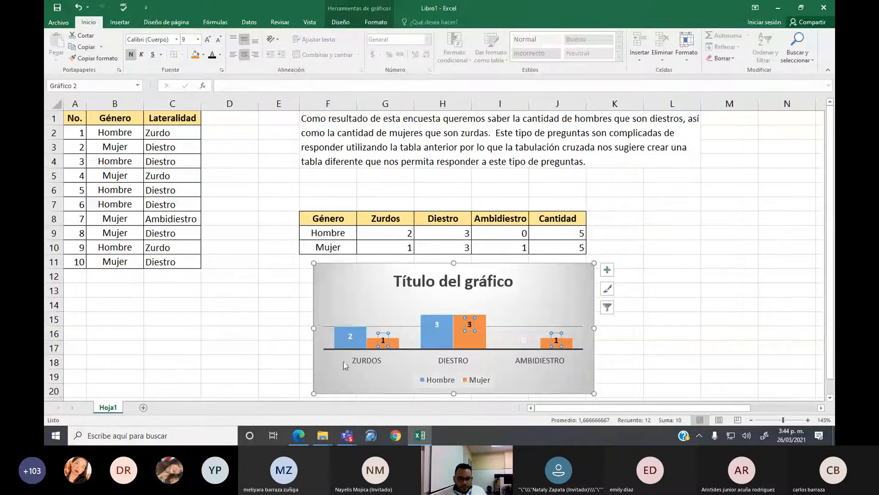
click(351, 337)
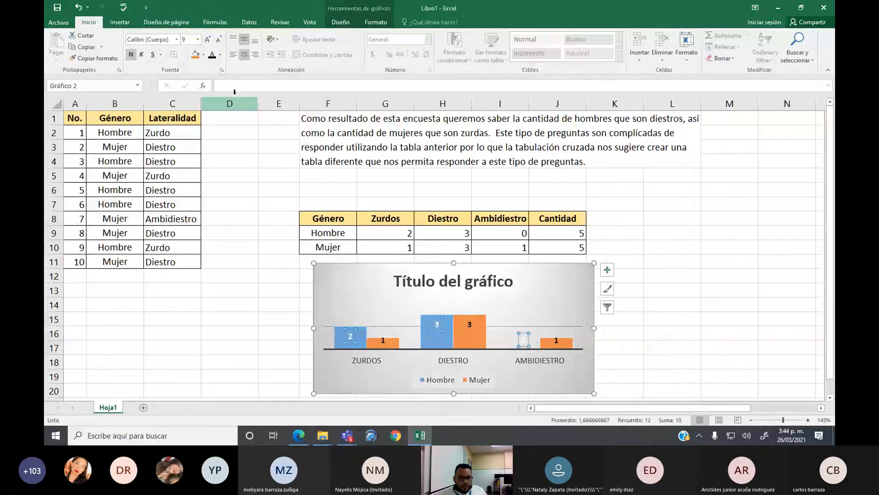
click(212, 55)
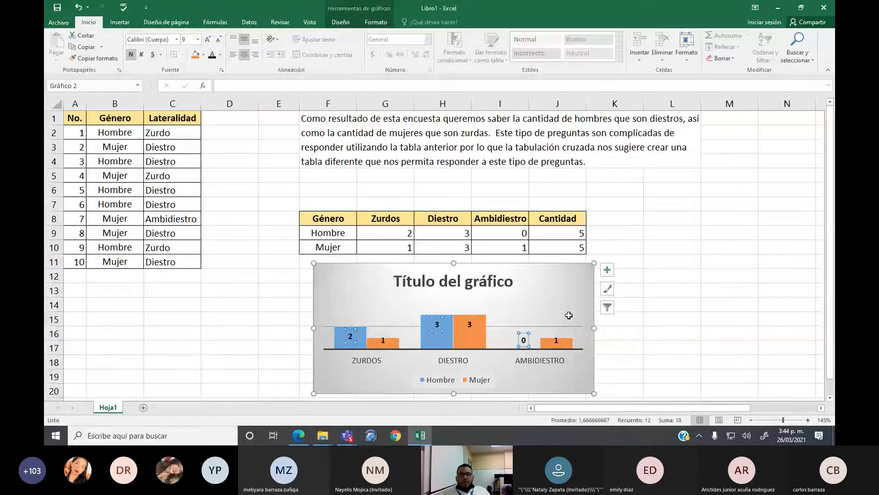
Select the whole handedness chart and delete it, leaving the cross-tab
click(729, 347)
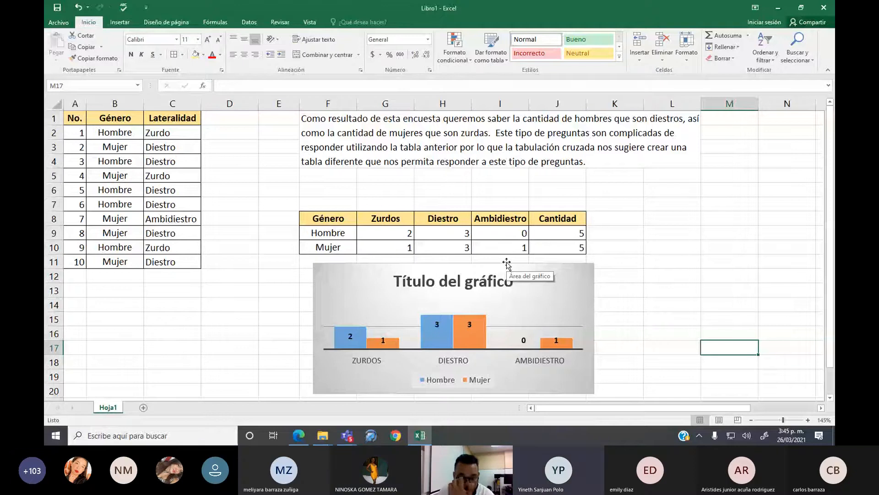
click(527, 259)
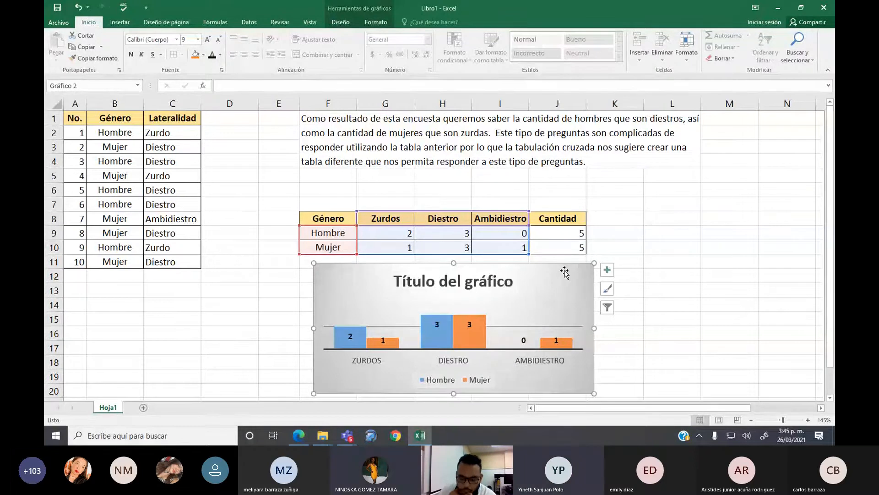
key(Delete)
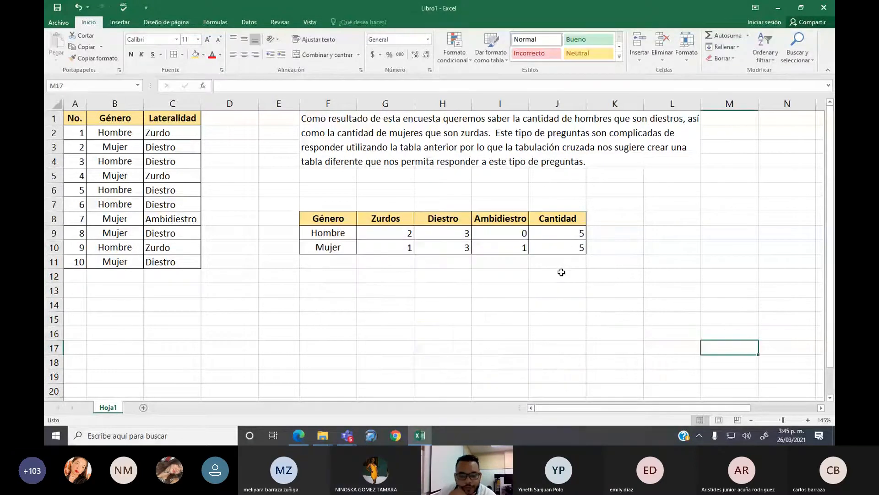
Select the Género-to-Ambidiestro table and insert the recommended clustered column chart
click(532, 302)
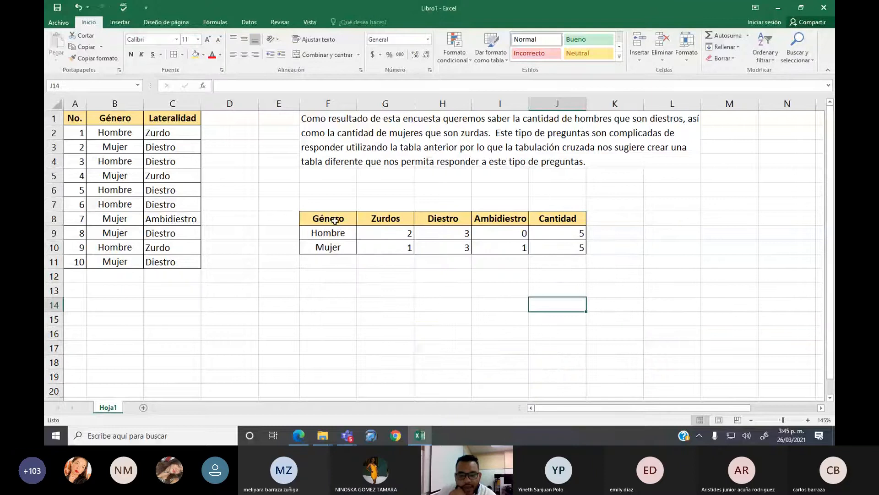
drag(335, 220, 487, 242)
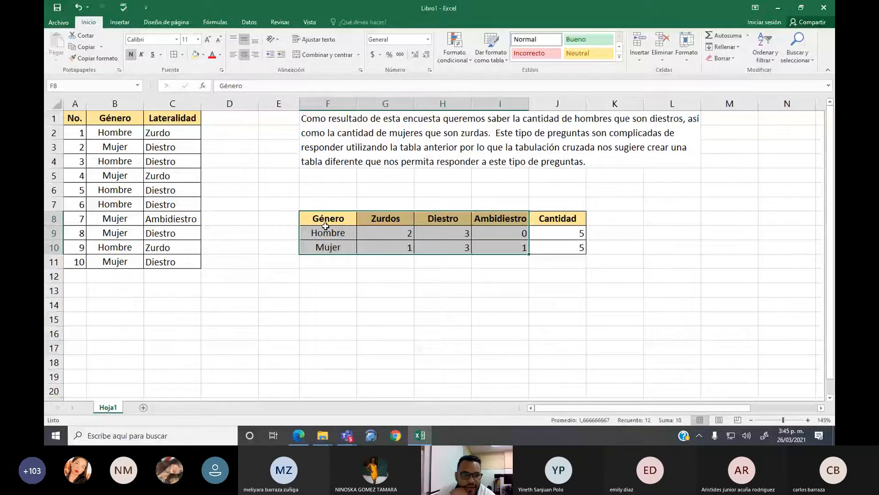
click(120, 23)
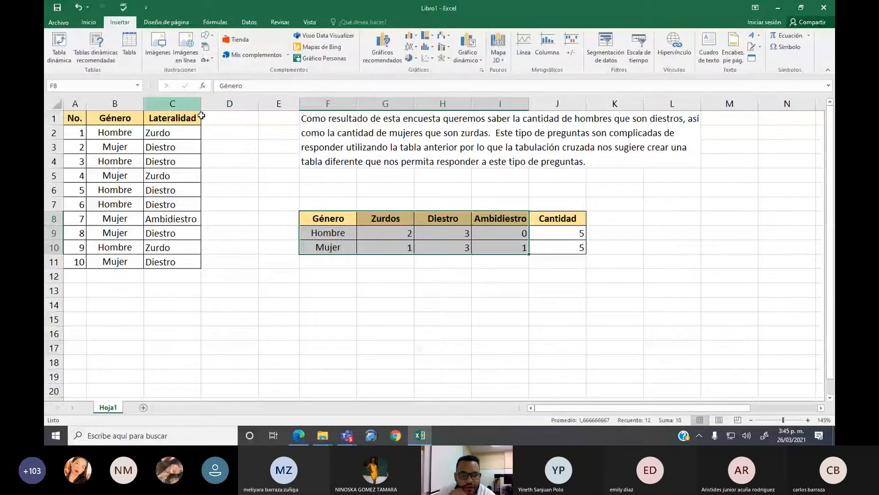
click(385, 59)
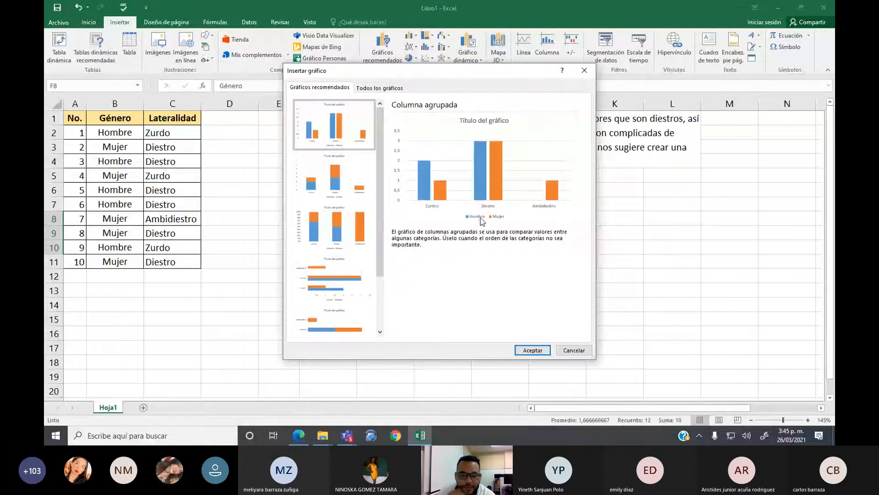
click(531, 350)
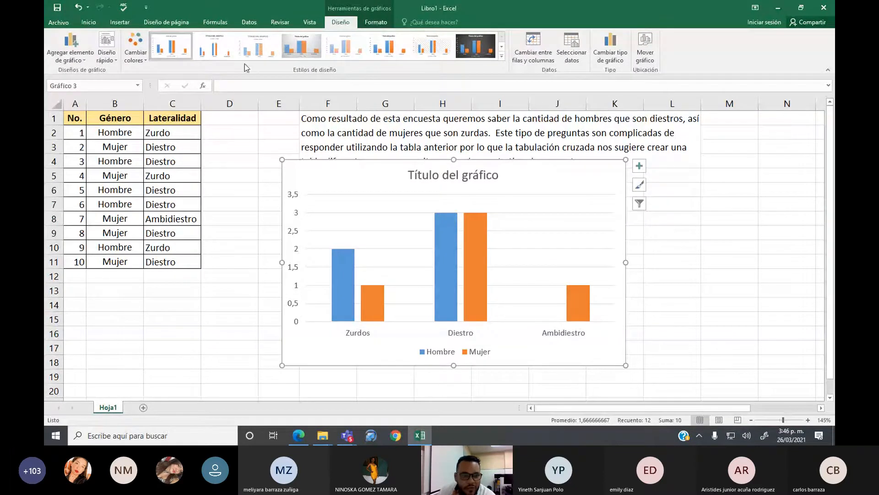
Apply a chart style with value labels and a top legend, shrink the chart, and move it below the table
click(209, 54)
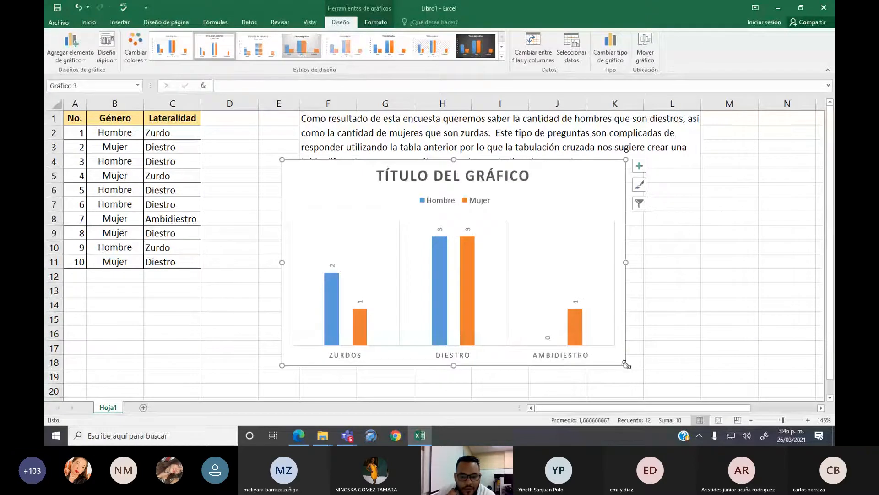
drag(625, 365, 517, 279)
drag(479, 183, 488, 300)
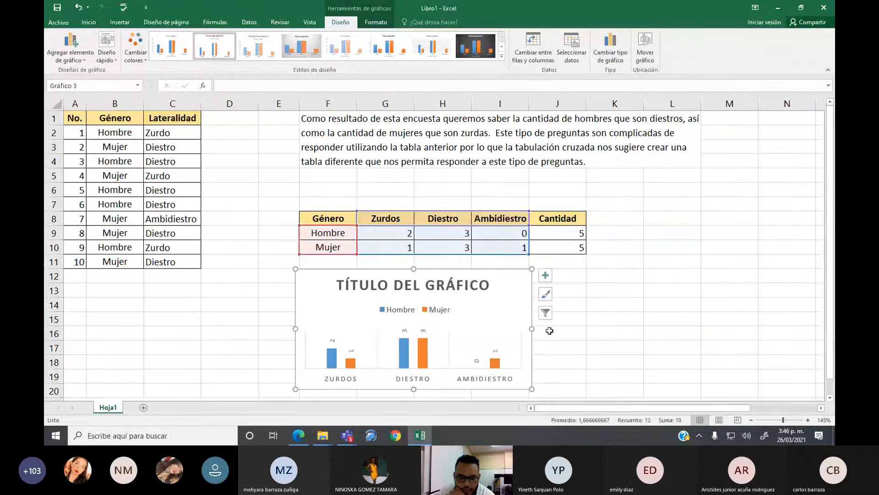
Title the chart LATERALIDAD and nudge it slightly to the right
click(442, 289)
click(443, 288)
triple_click(443, 287)
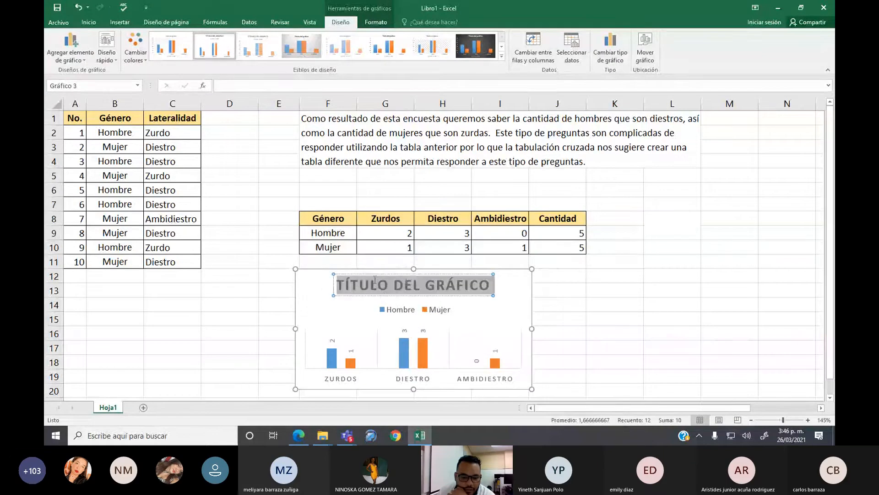
text(LA)
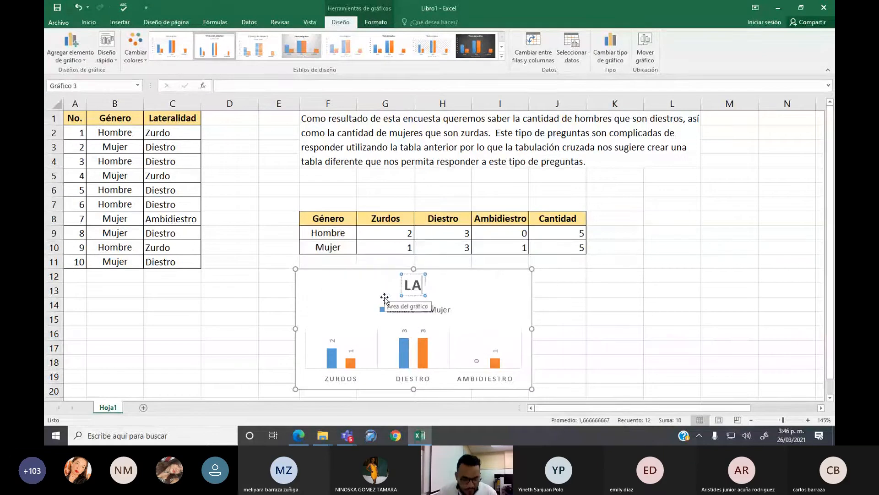
text(TERALIDA)
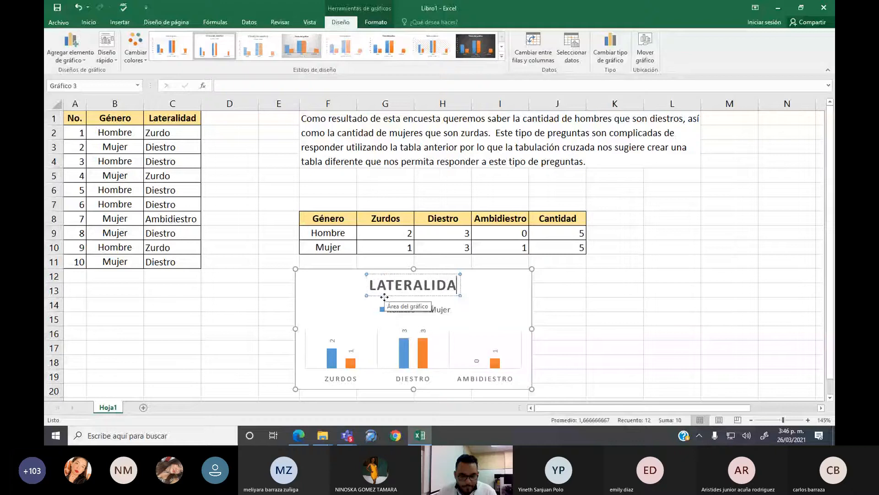
text(D)
click(672, 298)
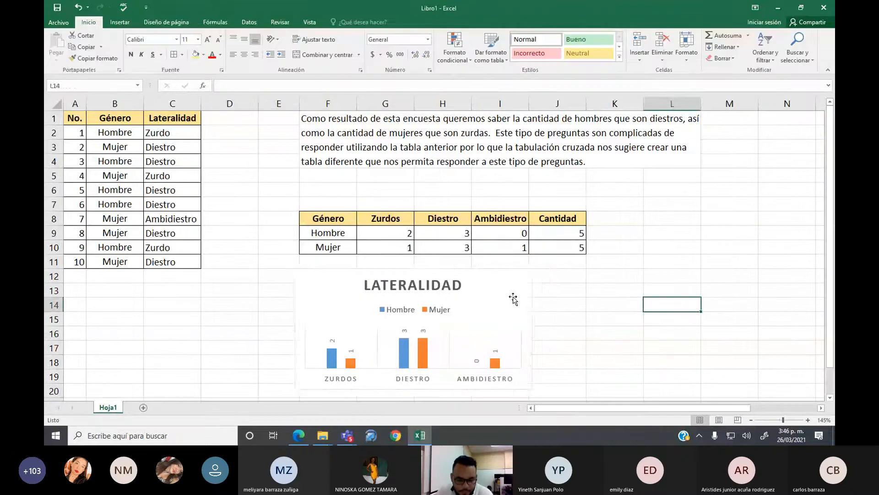
drag(512, 298, 531, 294)
click(532, 294)
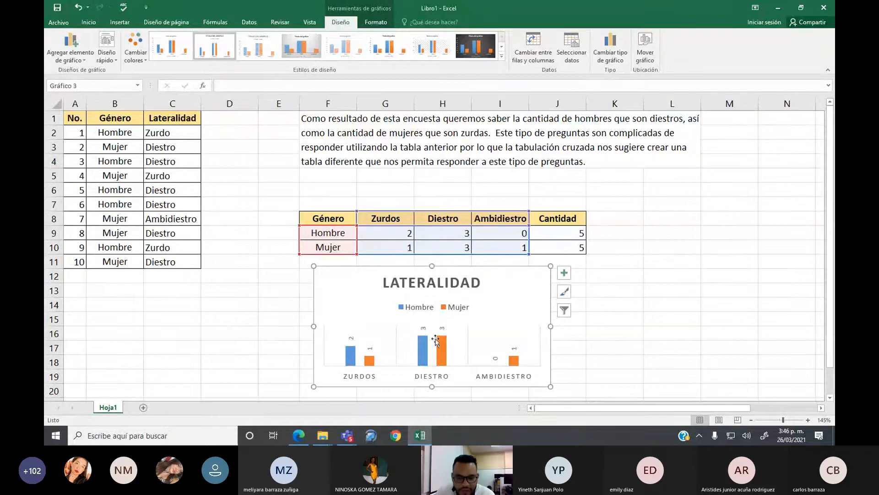
Browse the chart's colour palette options
click(565, 291)
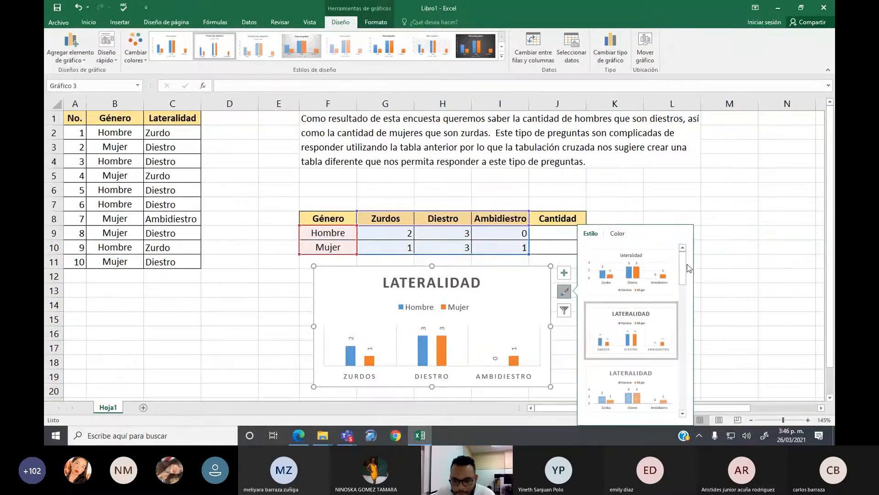
click(618, 234)
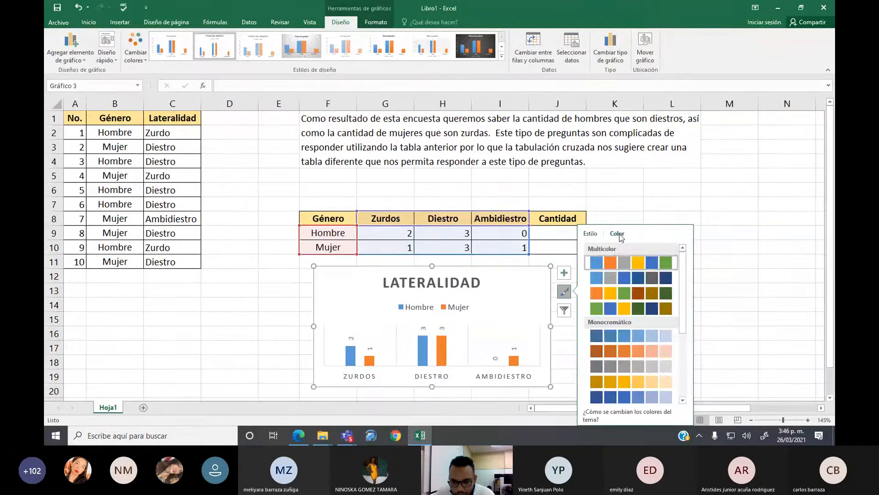
scroll(607, 290, down, 5)
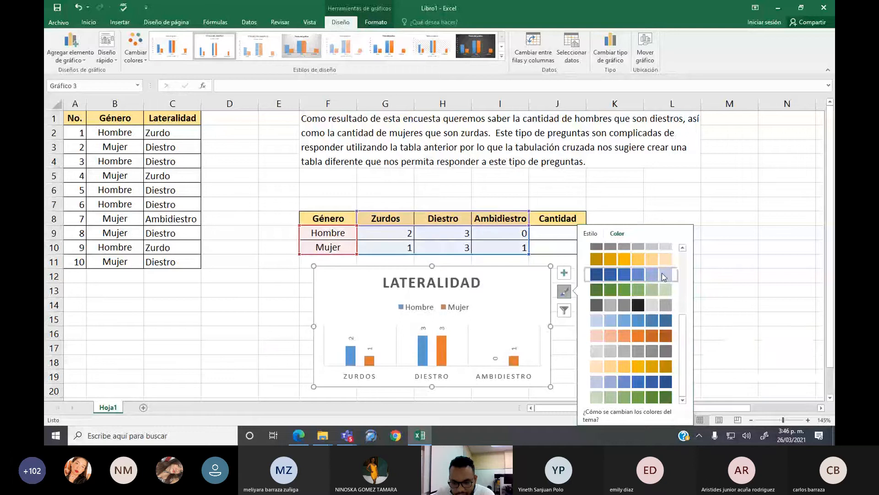
Open the Format Chart Area fill options and select the Mujer bars
click(504, 297)
double_click(527, 290)
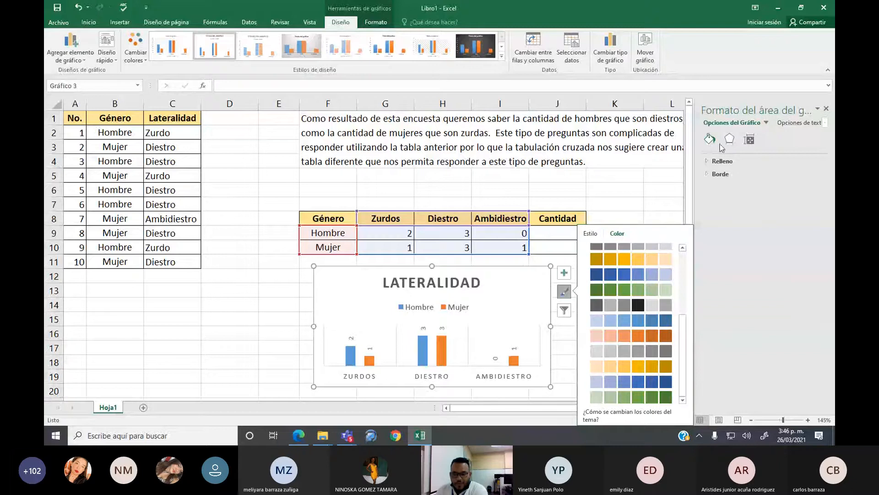
click(713, 162)
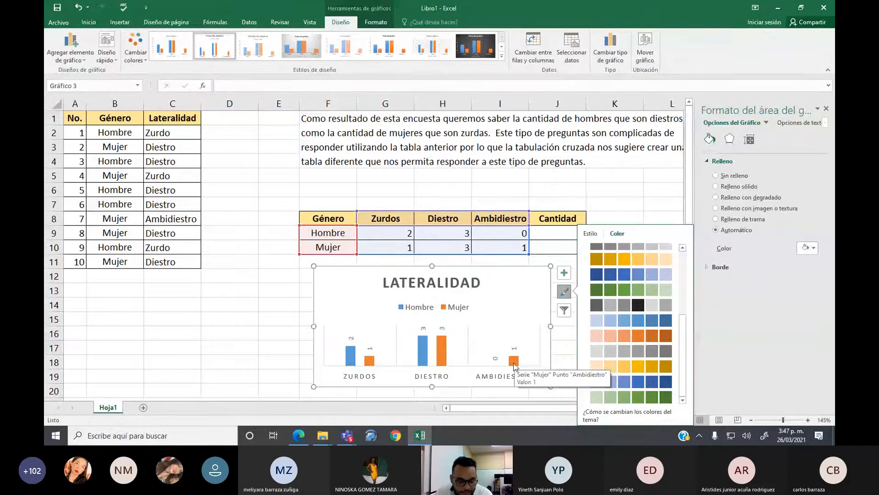
click(448, 361)
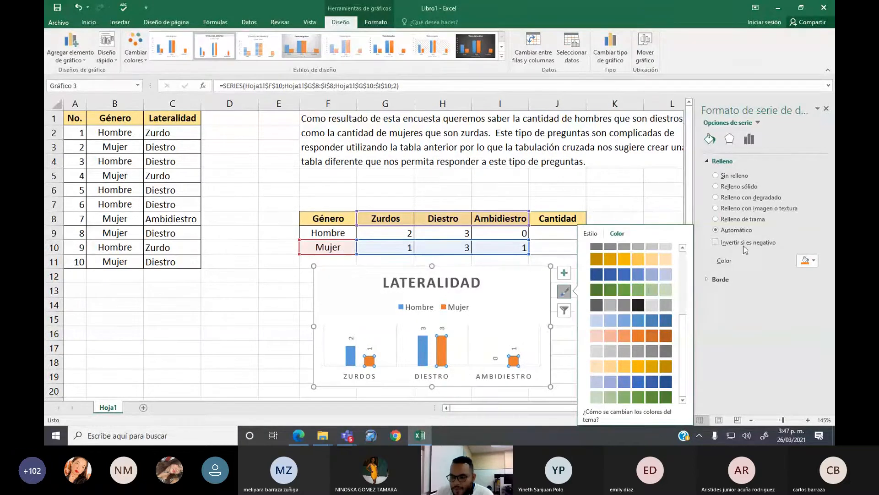
Fill the Mujer bars with a light pink custom colour
click(814, 261)
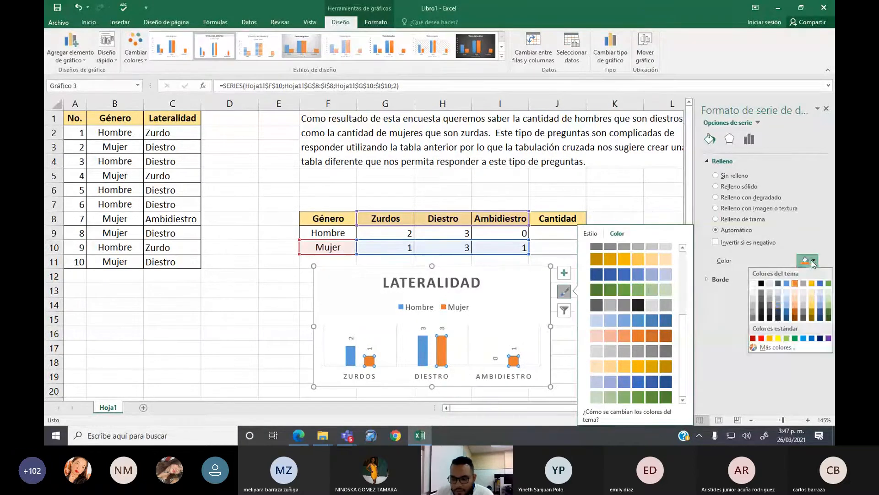
click(789, 346)
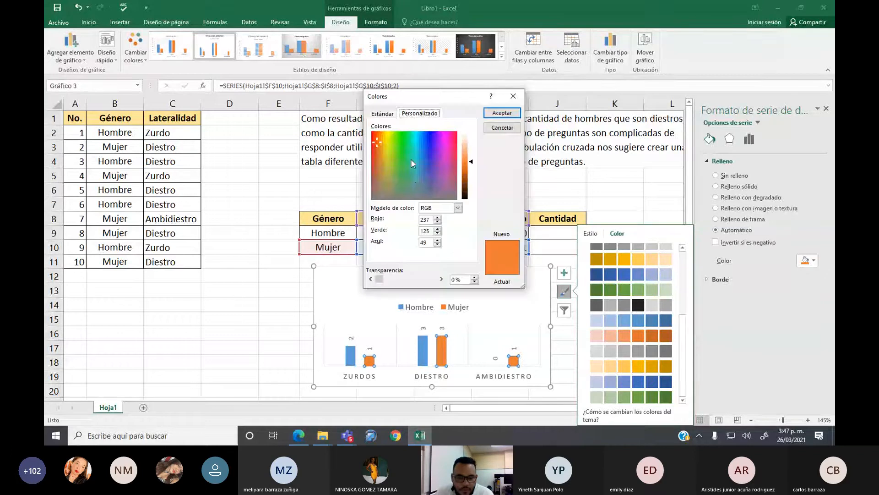
click(375, 133)
click(383, 113)
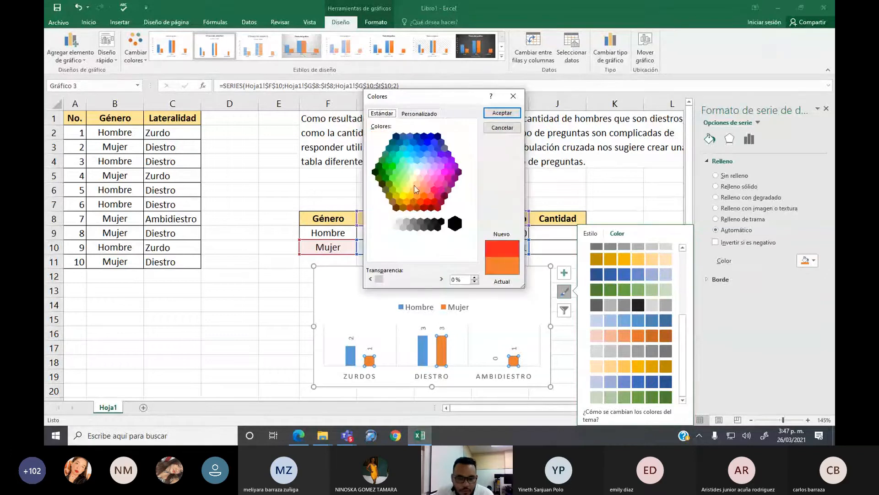
click(423, 173)
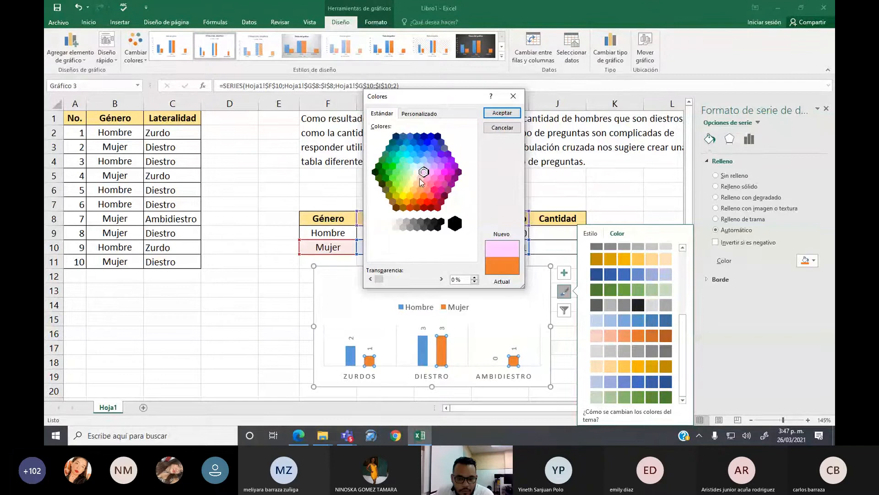
click(502, 114)
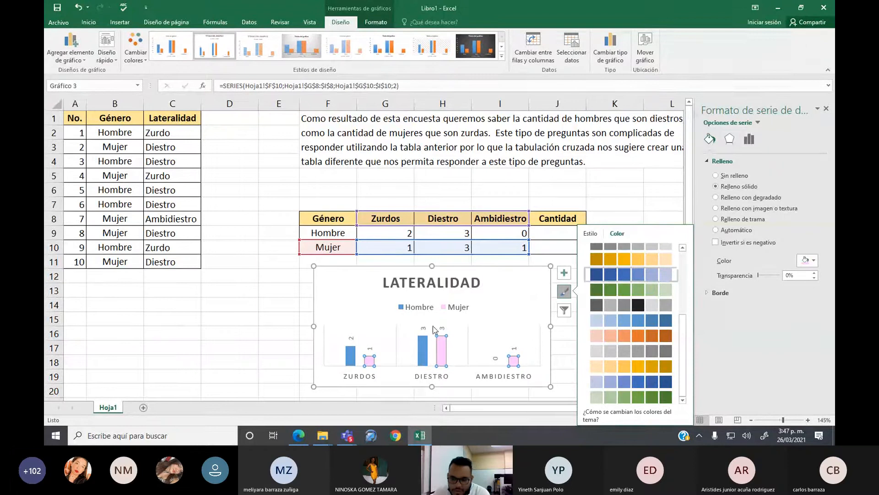
Make the Hombre bars dark blue and reposition the chart beneath the table
click(423, 350)
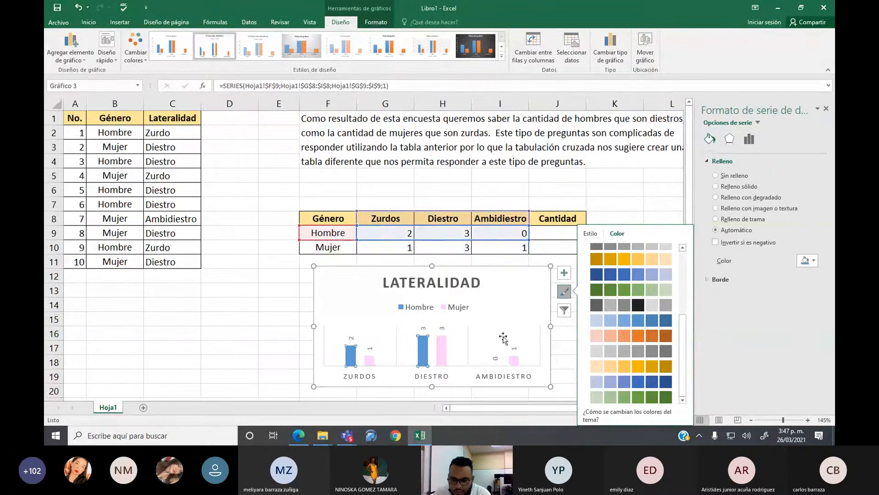
click(812, 261)
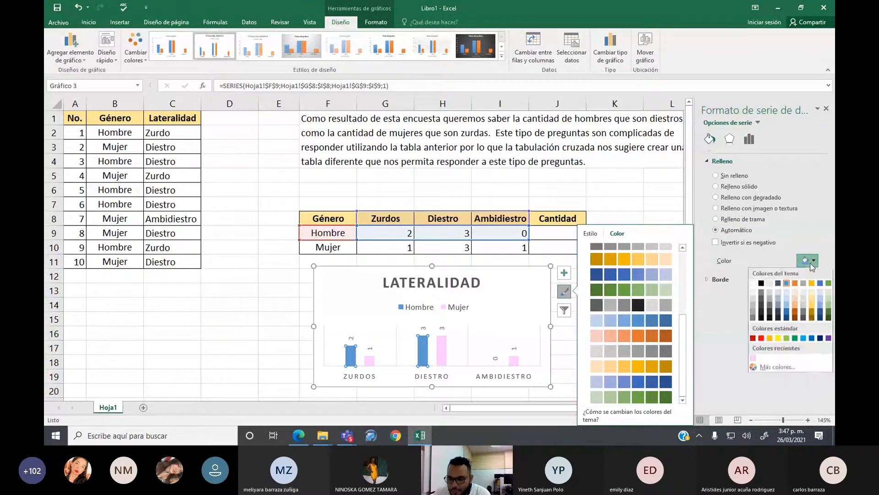
click(820, 317)
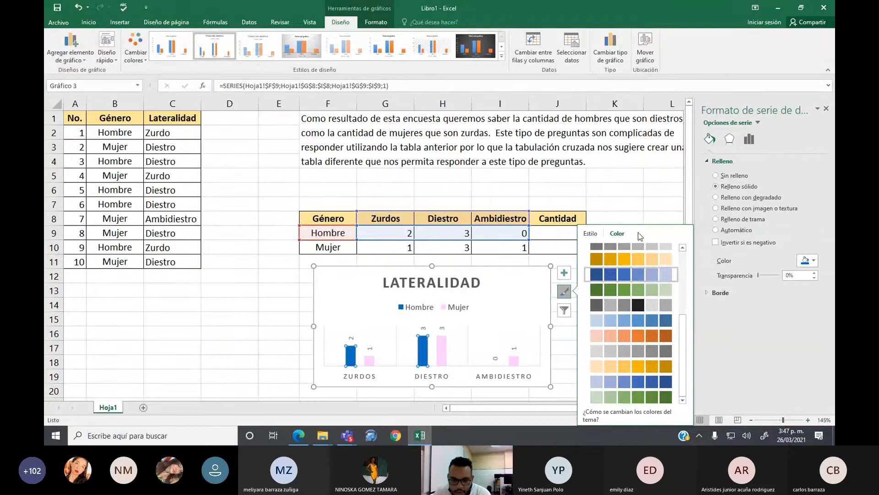
click(826, 108)
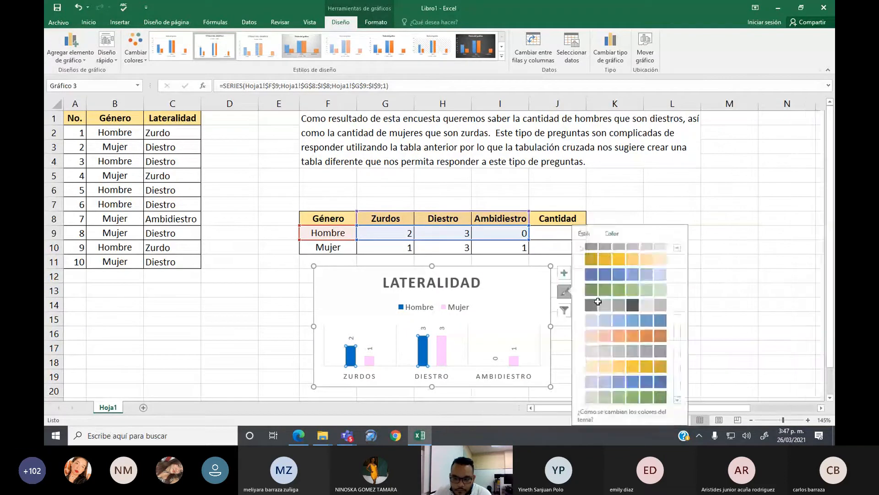
click(598, 301)
drag(527, 312, 477, 306)
click(628, 304)
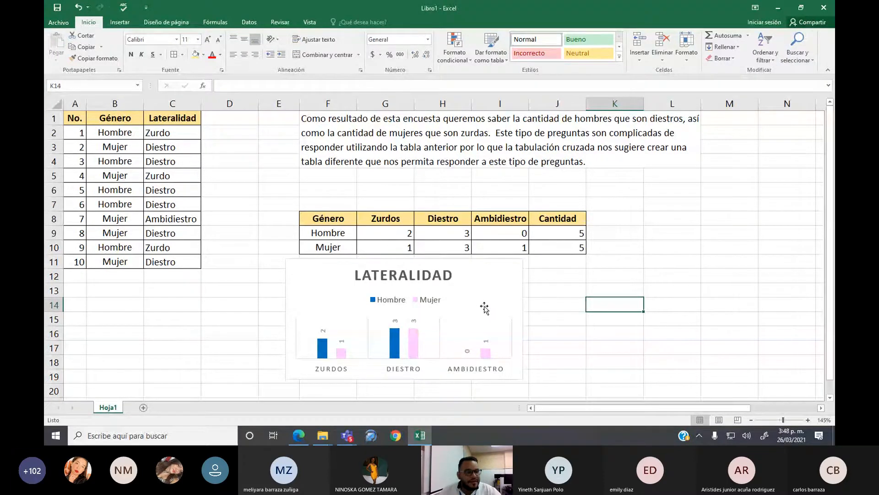
Show the Insertar ribbon commands
click(114, 22)
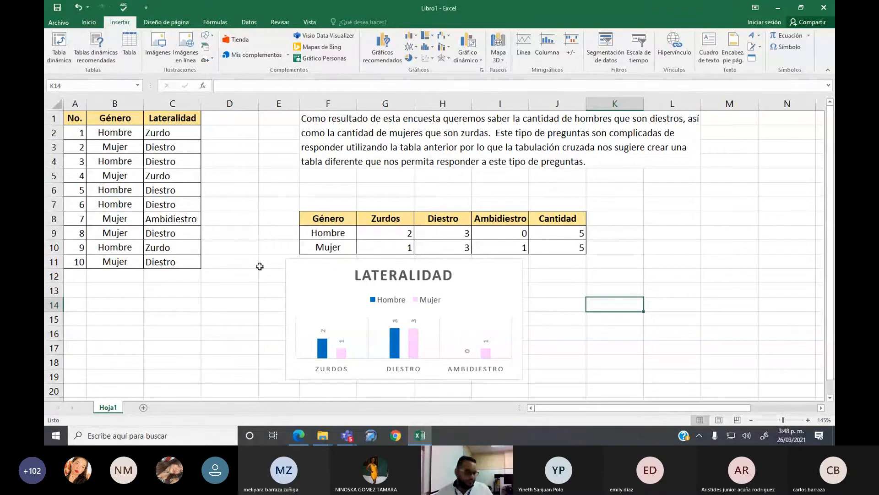
Delete the No. header from A1, select the survey data A1:C11, and launch Tabla dinámica
key(Up)
key(Up)
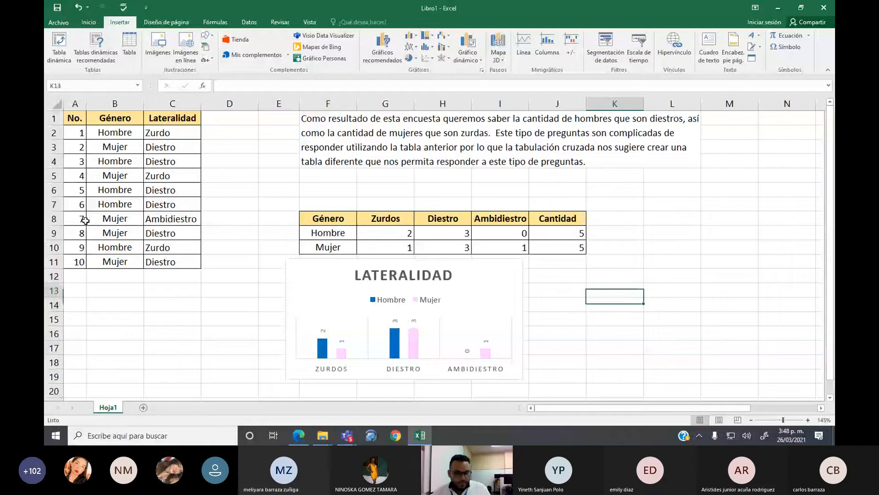
key(Left)
key(Left)
key(Left)
key(Left)
key(Left)
key(Left)
key(Left)
key(Left)
key(Left)
key(Left)
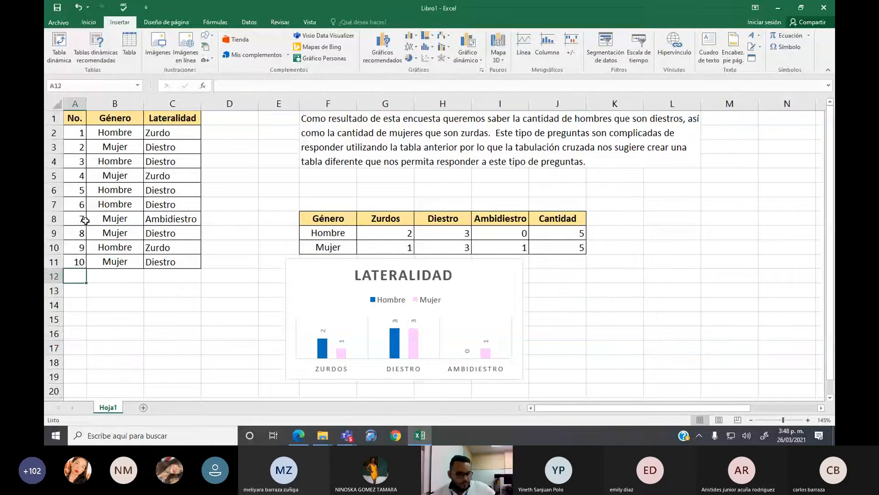
key(ctrl+Home)
key(Delete)
key(Right)
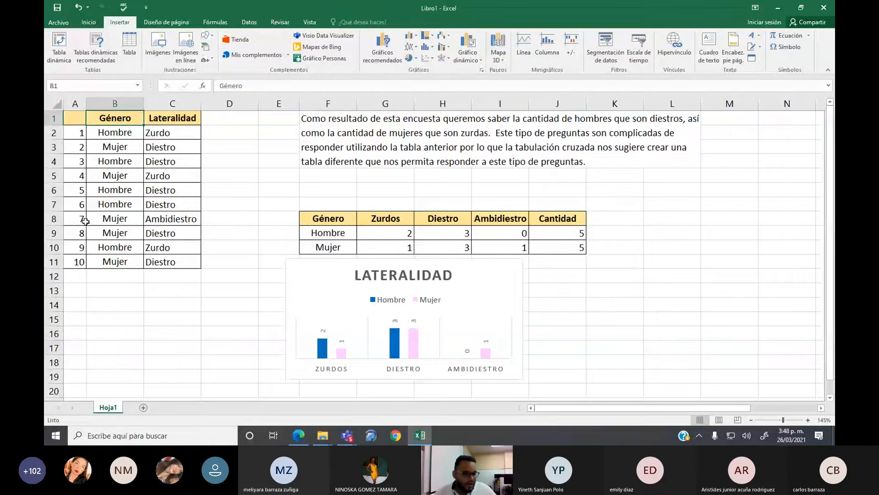
drag(170, 262, 77, 120)
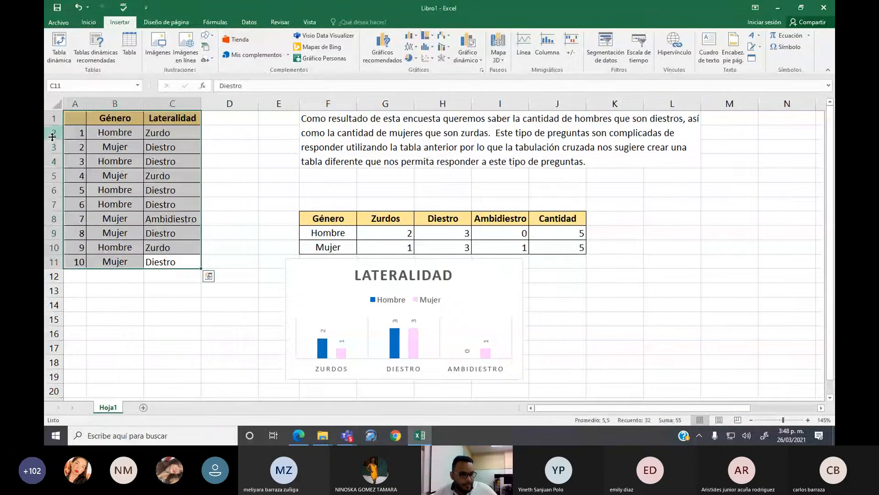
click(58, 45)
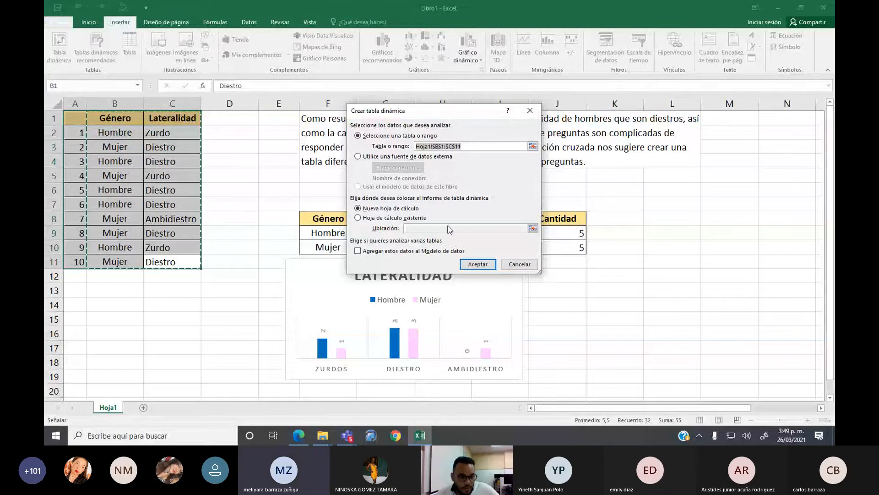
Confirm the pivot source A1:C11, which raises an invalid field-name error, then bring up the Teams meeting
click(534, 145)
drag(75, 118, 184, 262)
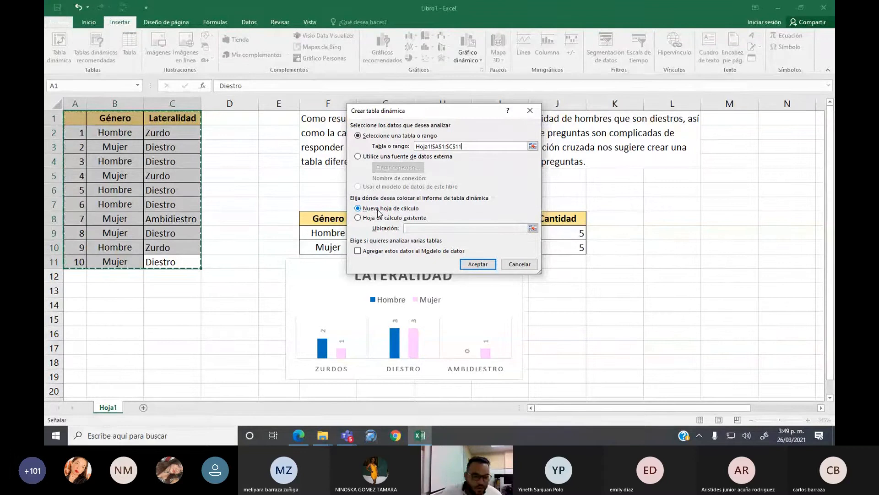
click(485, 267)
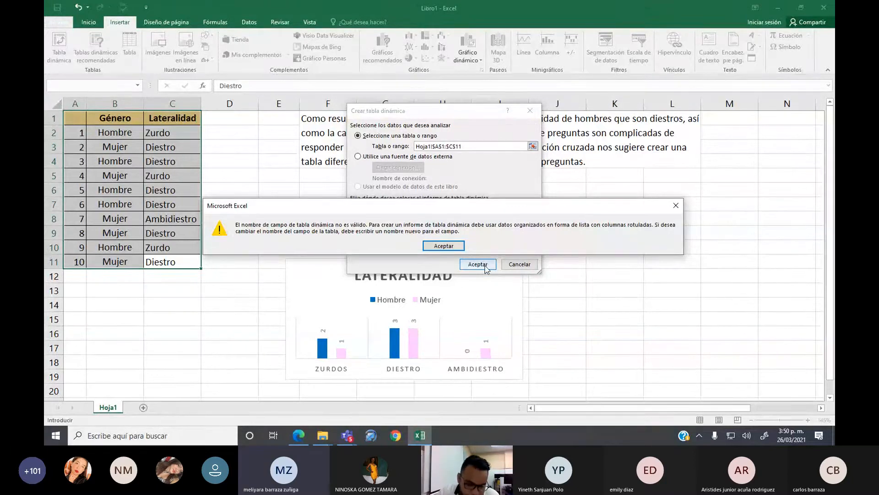
click(347, 435)
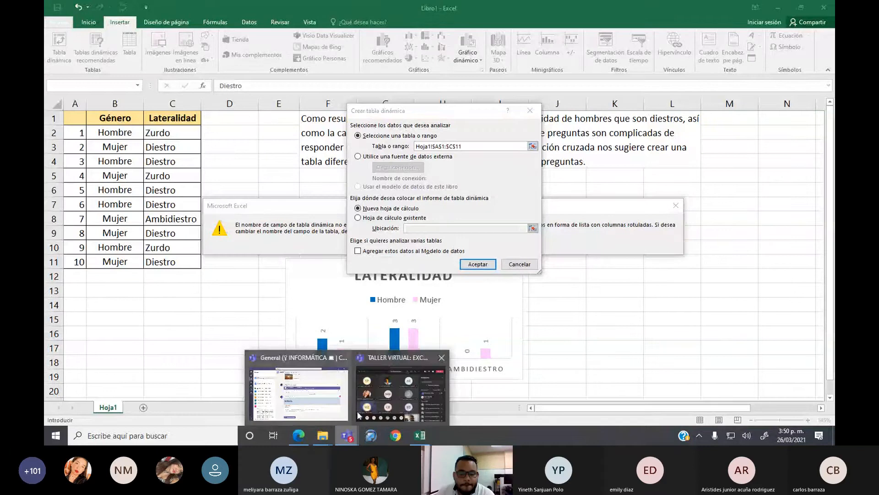
click(384, 395)
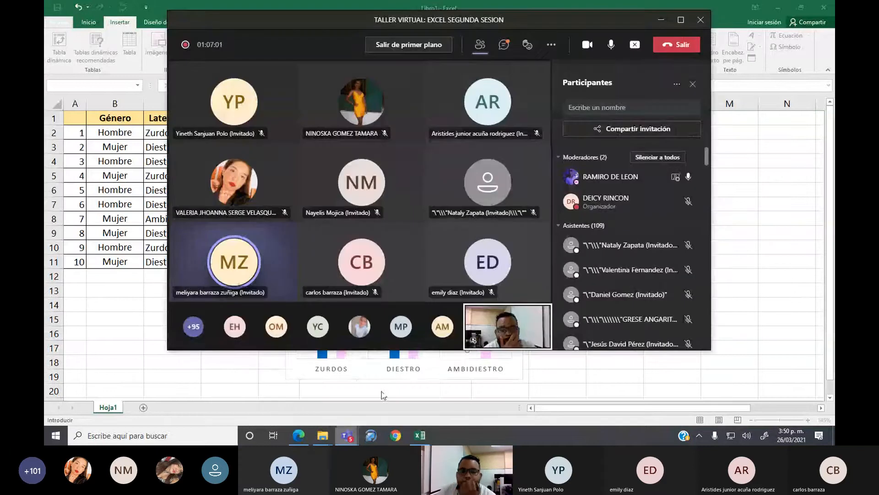
Mute all meeting participants in Teams and stop the screen share
click(658, 158)
click(520, 206)
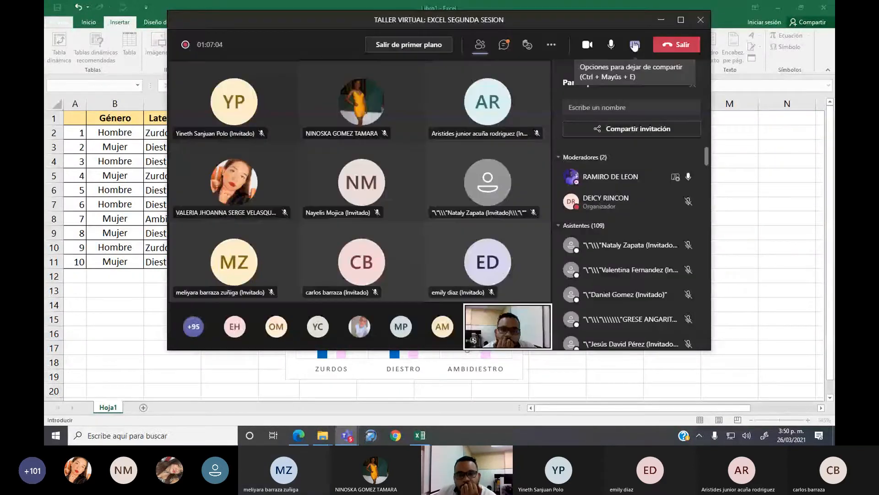
click(635, 44)
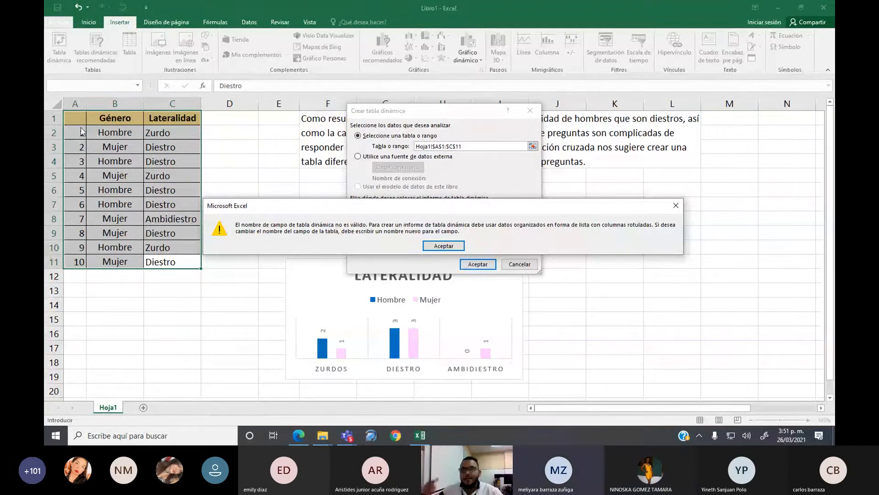
Dismiss the warning, cancel the pivot dialog, enter N° in A1, then reselect the survey data
click(432, 246)
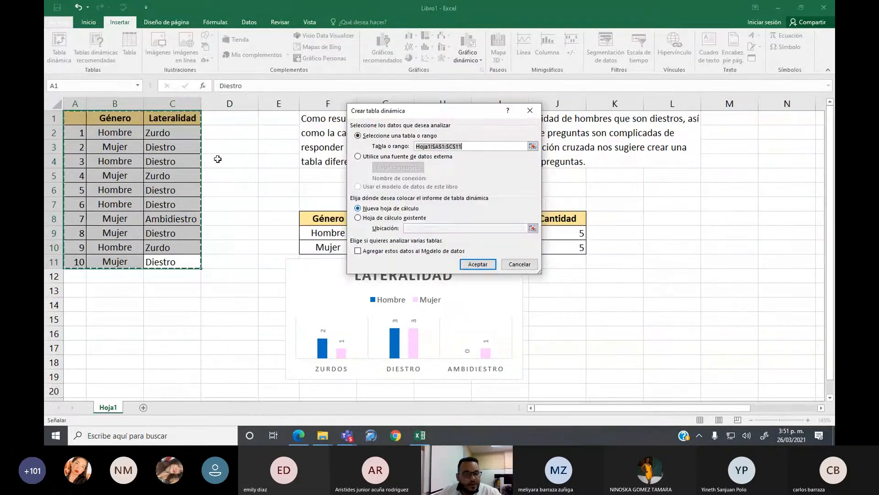
click(520, 264)
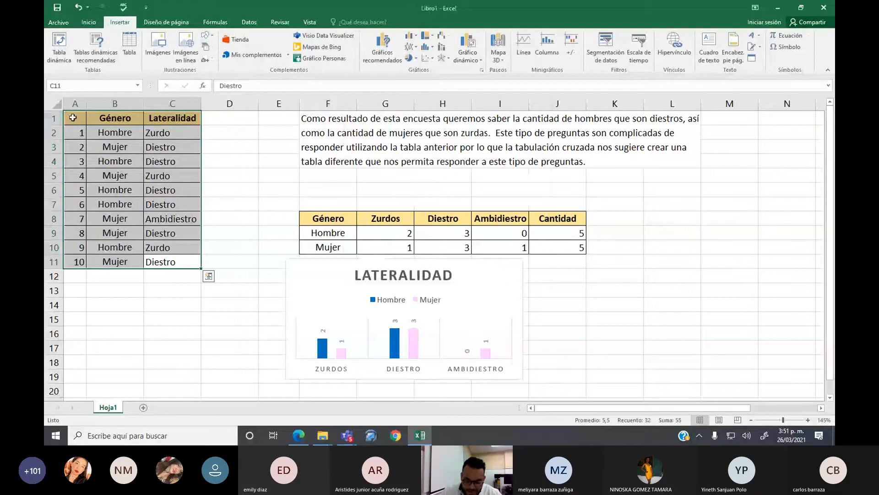
click(72, 117)
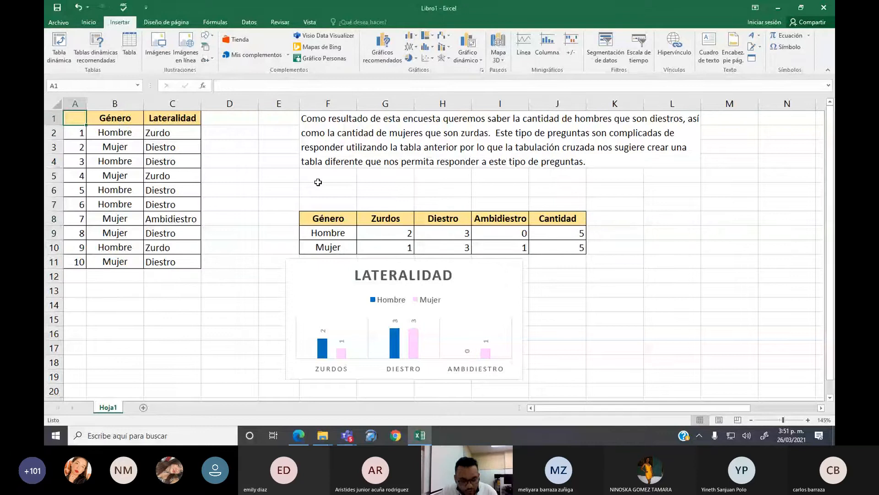
text(N°)
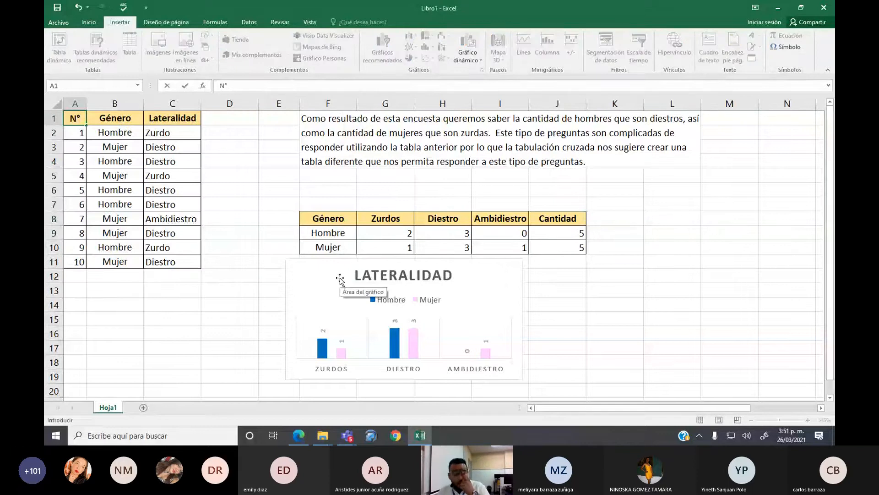
click(237, 316)
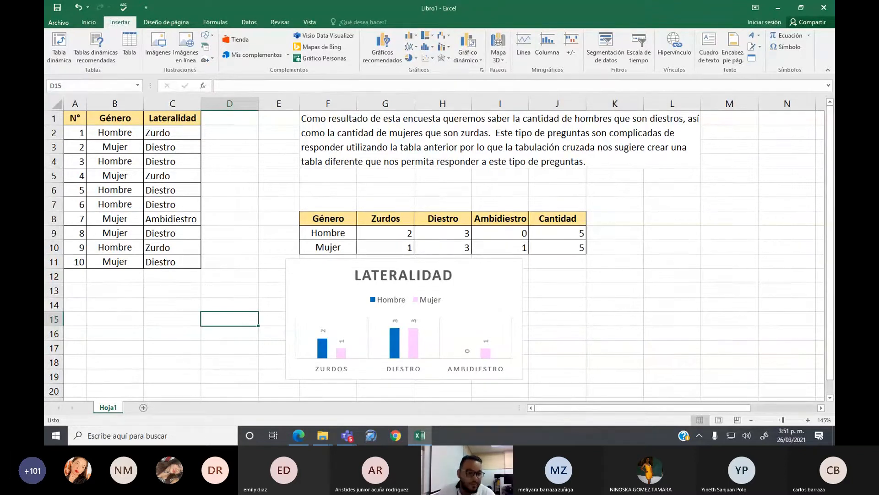
click(72, 120)
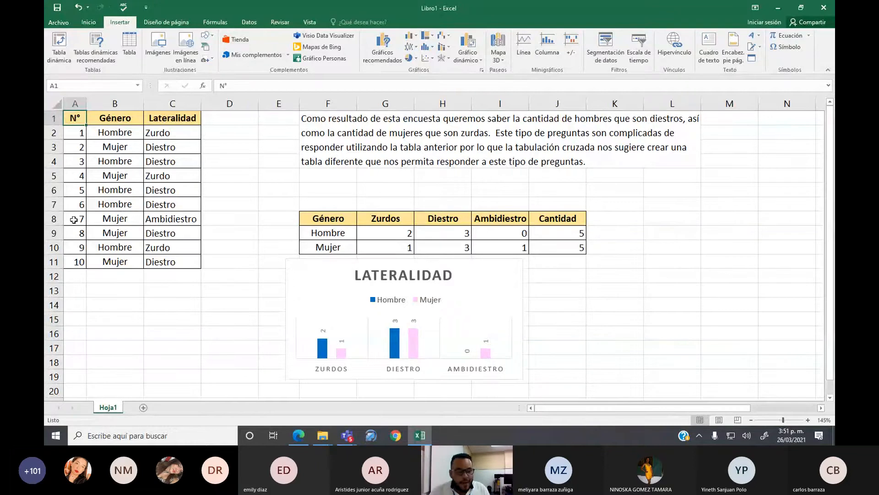
drag(71, 120, 172, 259)
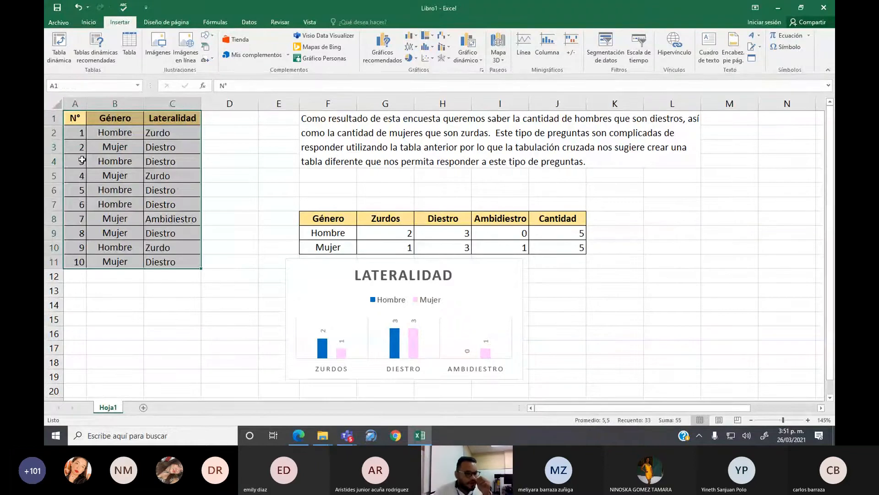
Create the pivot table from Hoja1!$A$1:$C$11 on a new worksheet
click(59, 47)
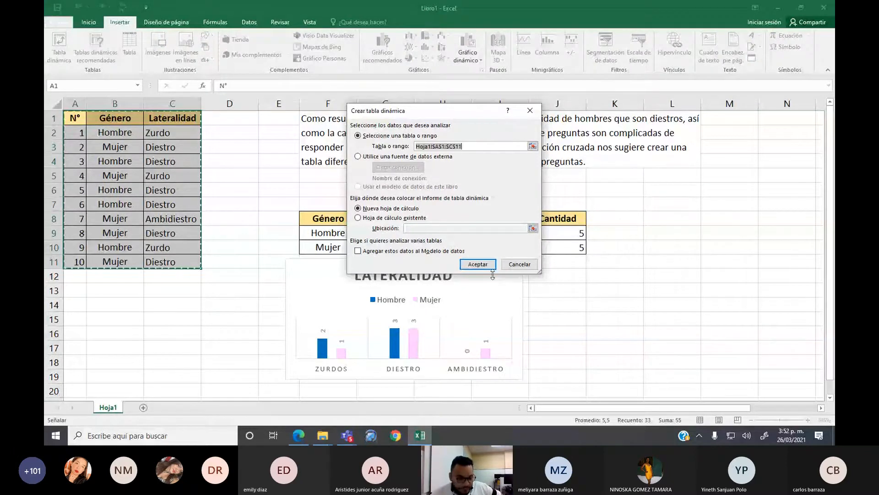
click(485, 264)
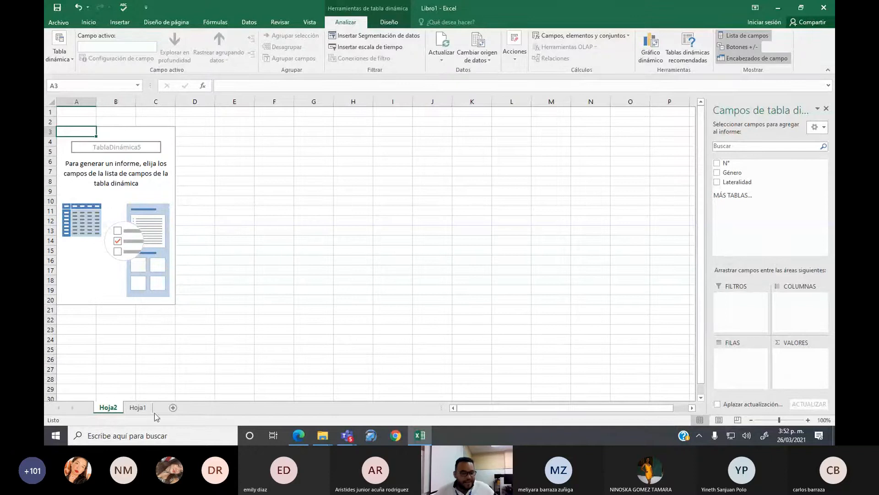
click(134, 410)
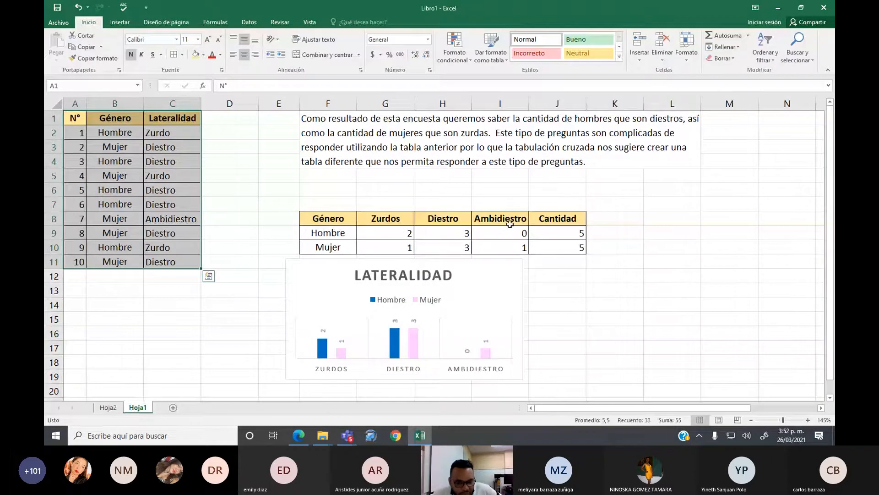
drag(326, 219, 494, 241)
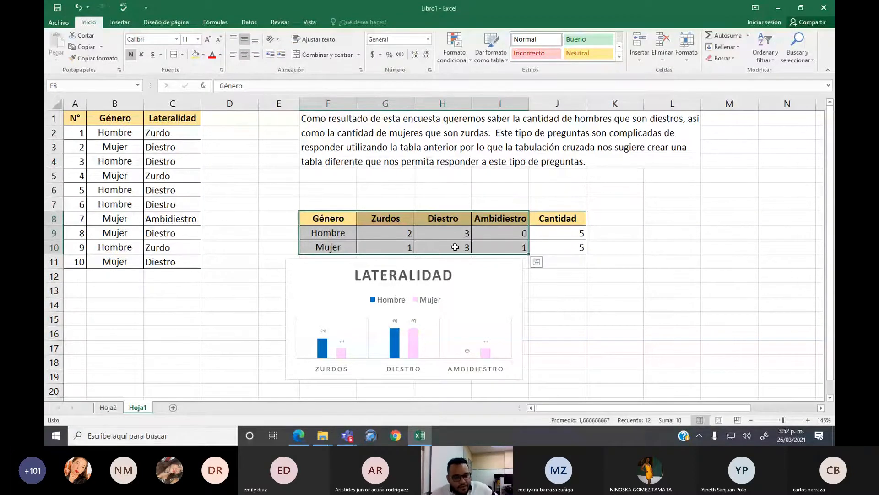
click(108, 408)
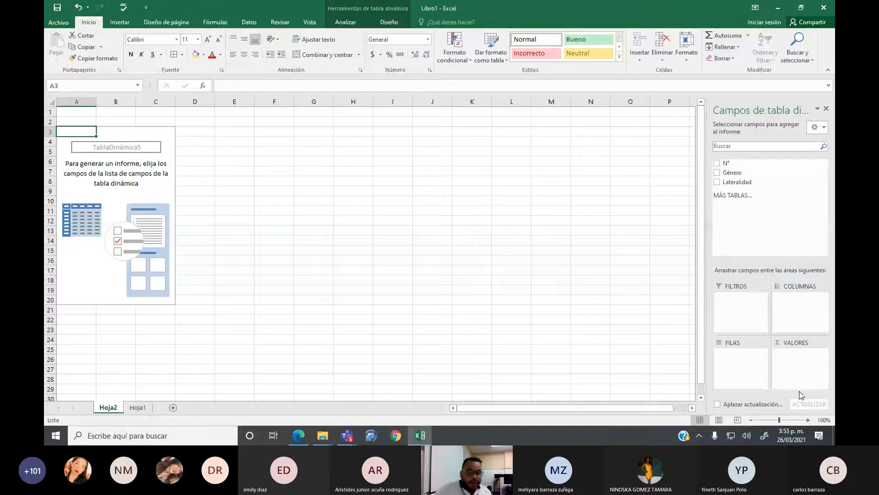
click(133, 406)
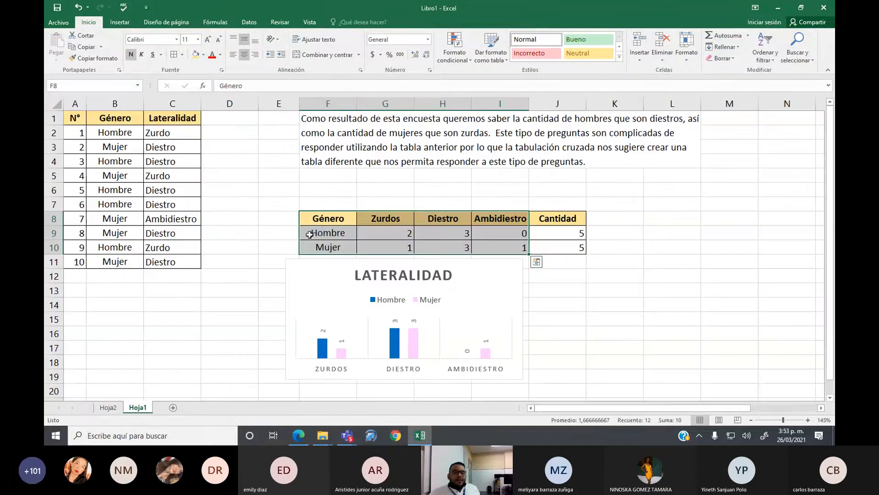
click(108, 407)
Build the pivot with Género rows, Lateralidad columns and Suma de N° values (total 55)
drag(736, 172, 749, 367)
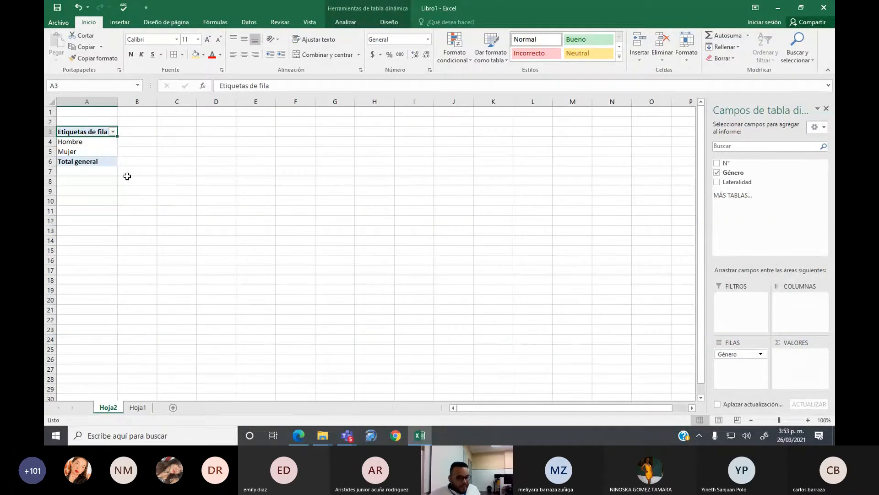
click(138, 408)
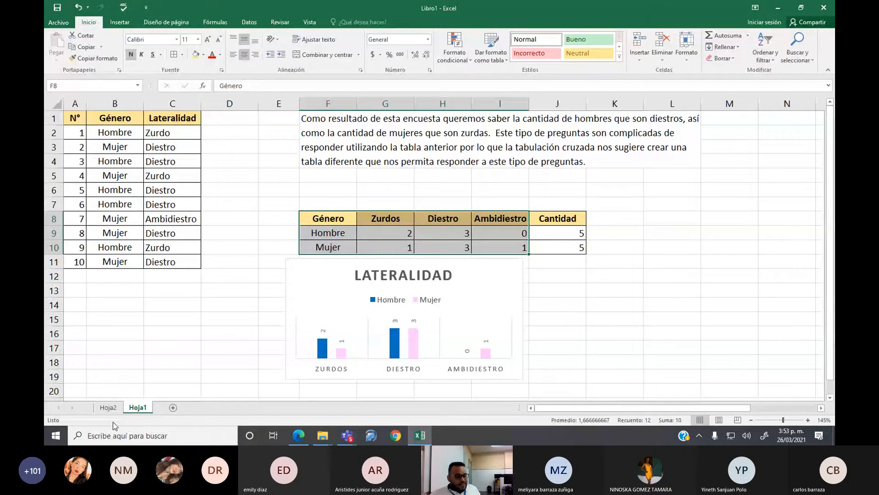
click(108, 407)
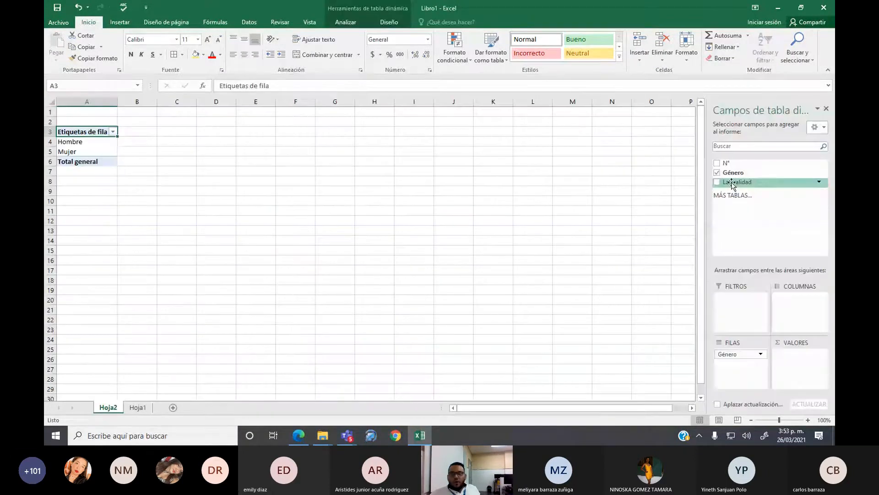
drag(733, 184, 798, 302)
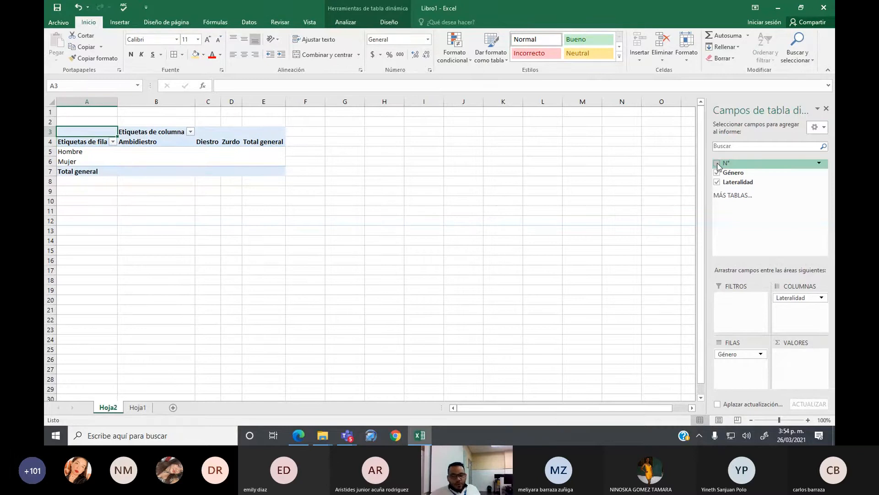
drag(718, 165, 806, 369)
click(811, 356)
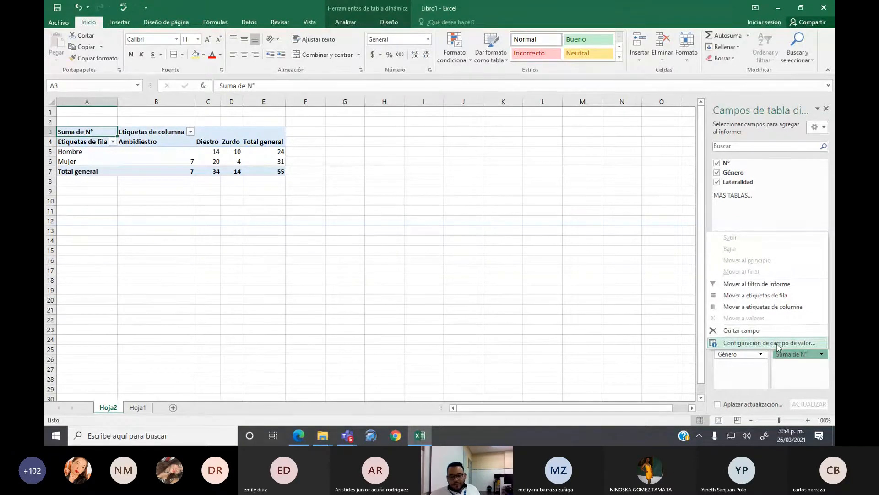
Switch the N° value field from Suma to Cuenta, so the pivot totals 10
click(778, 343)
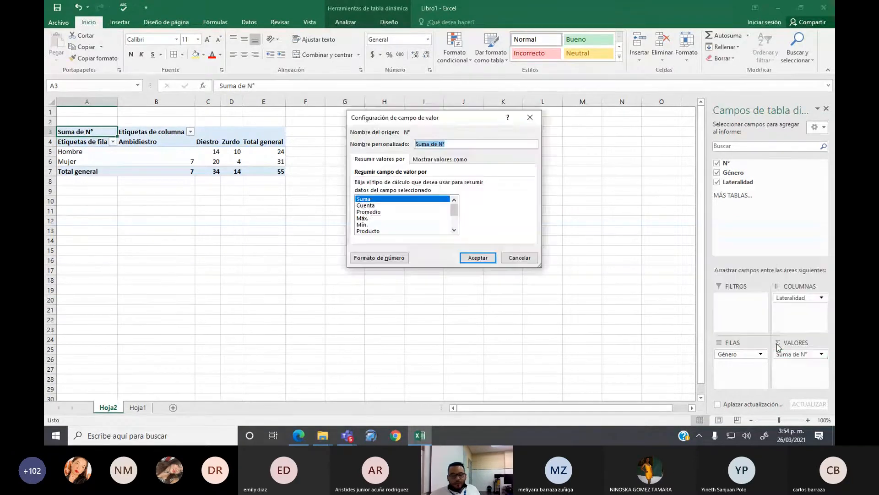
click(367, 206)
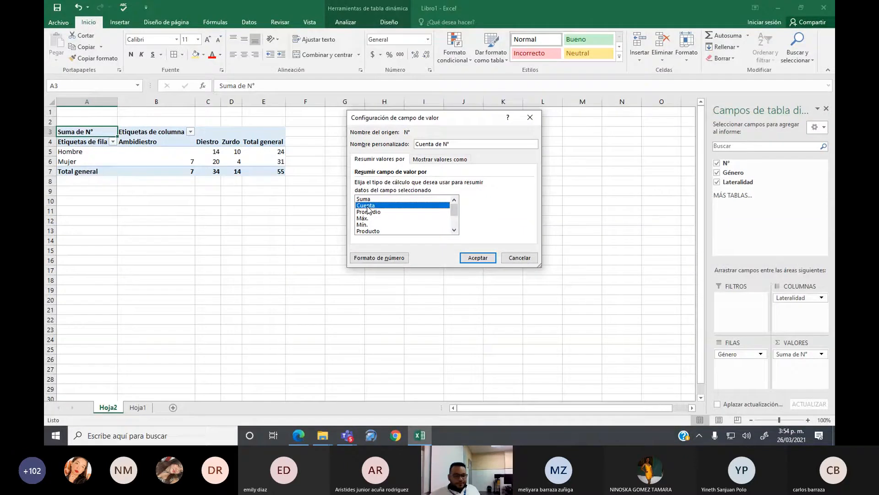
click(478, 258)
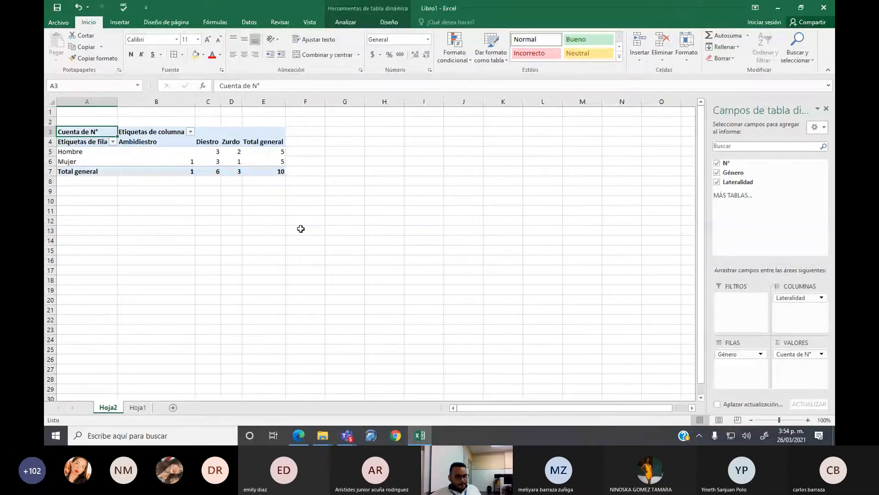
Insert a Columna agrupada pivot chart and place it to the right of the pivot table
click(136, 153)
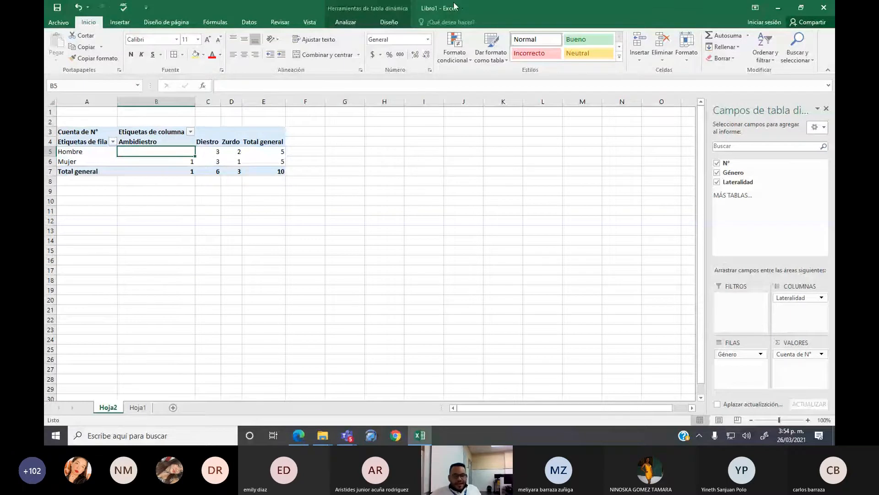
click(345, 22)
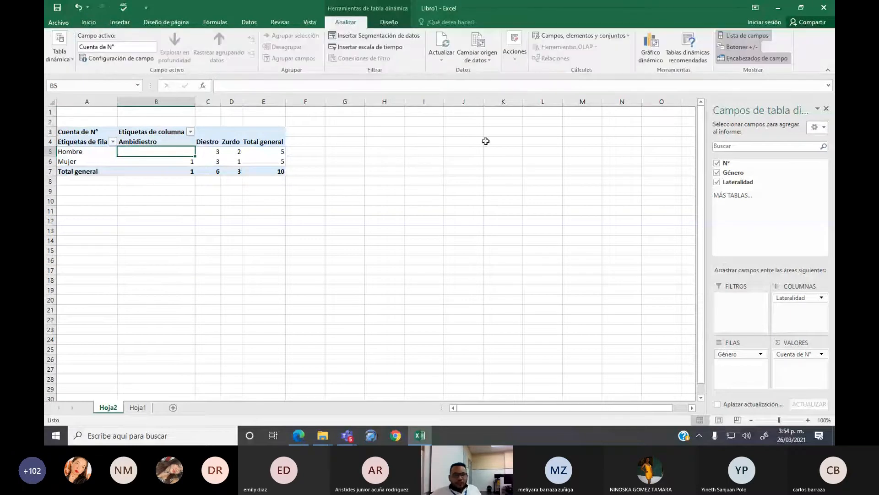
click(657, 54)
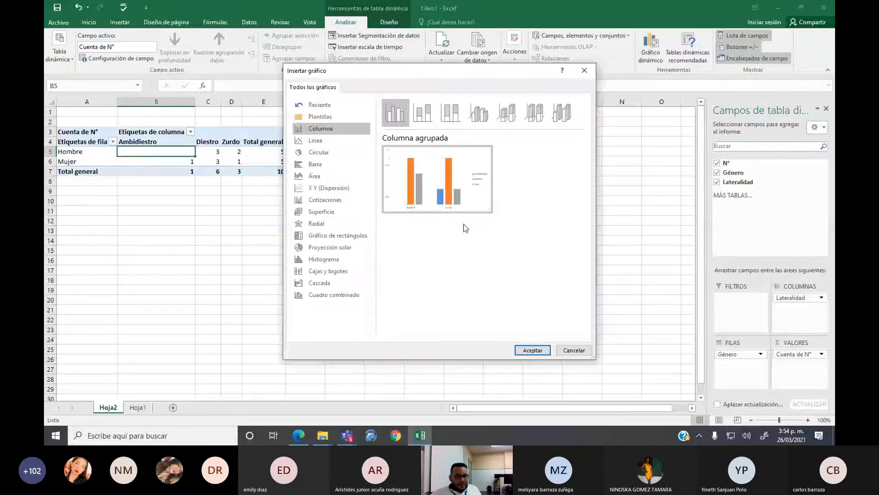
click(520, 349)
drag(455, 200, 512, 145)
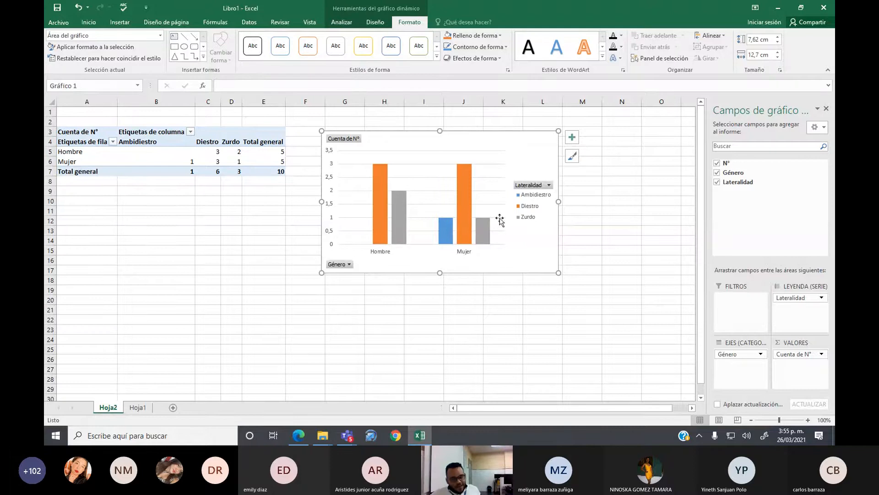
Compare Hoja2's pivot chart against Hoja1 and inspect the counting formula in cell G9
click(144, 409)
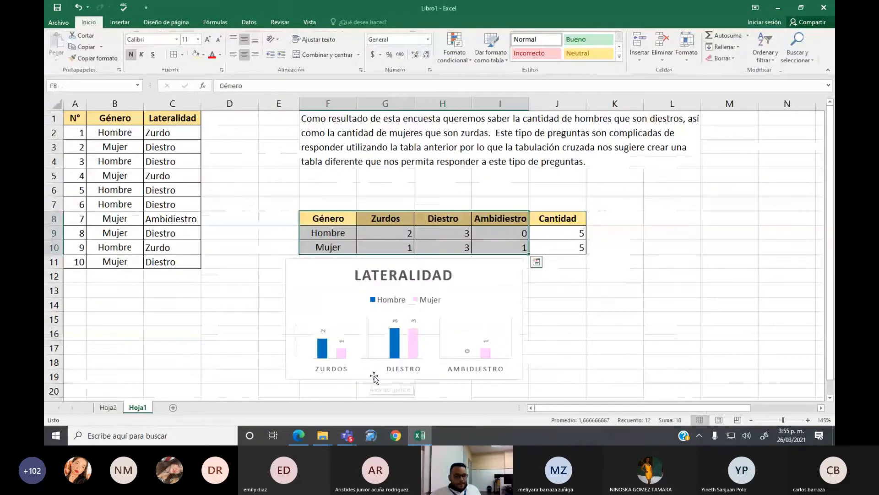
click(108, 408)
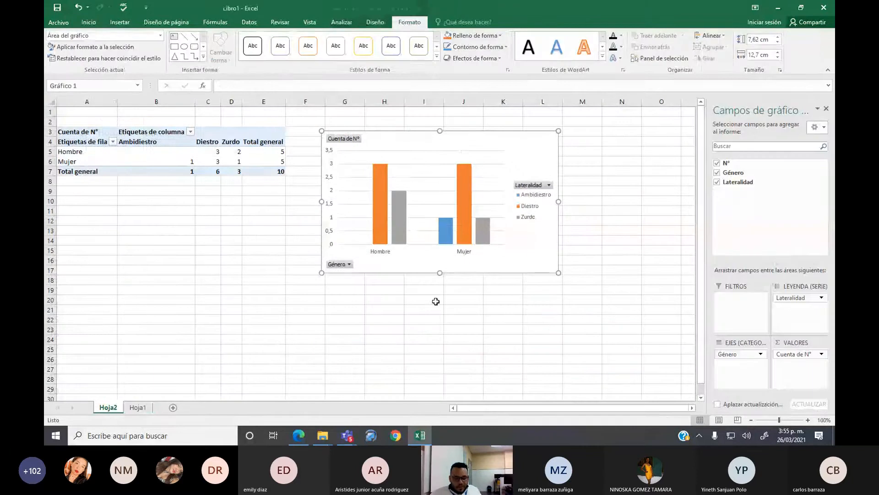
click(532, 307)
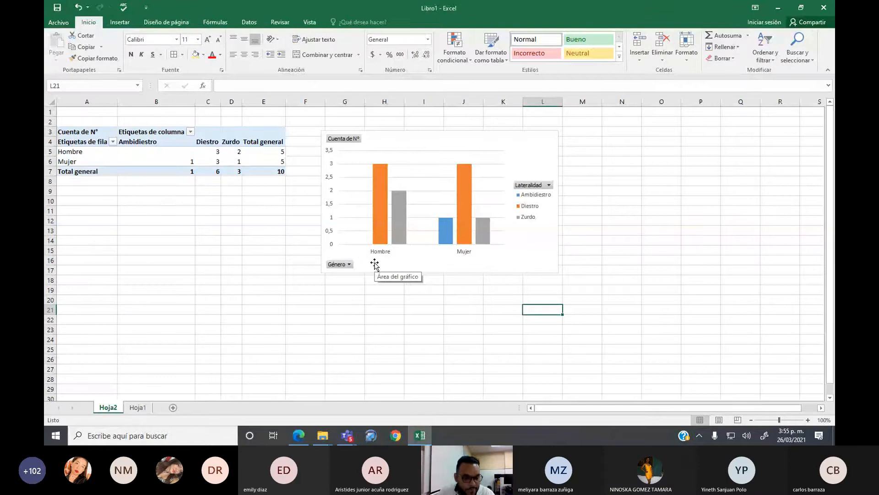
click(136, 407)
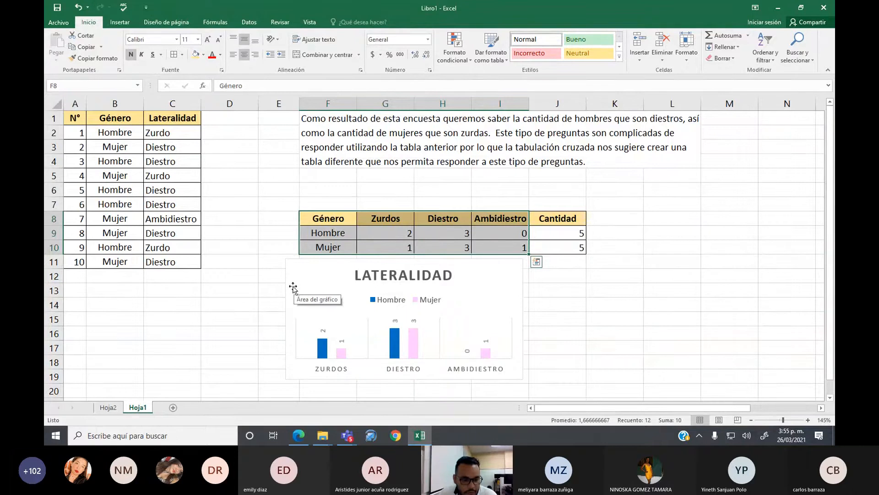
click(108, 407)
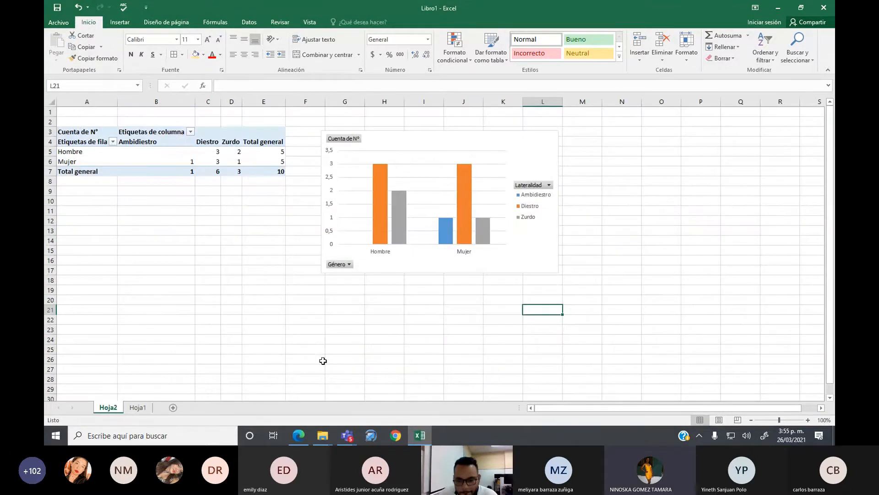
click(138, 408)
click(625, 265)
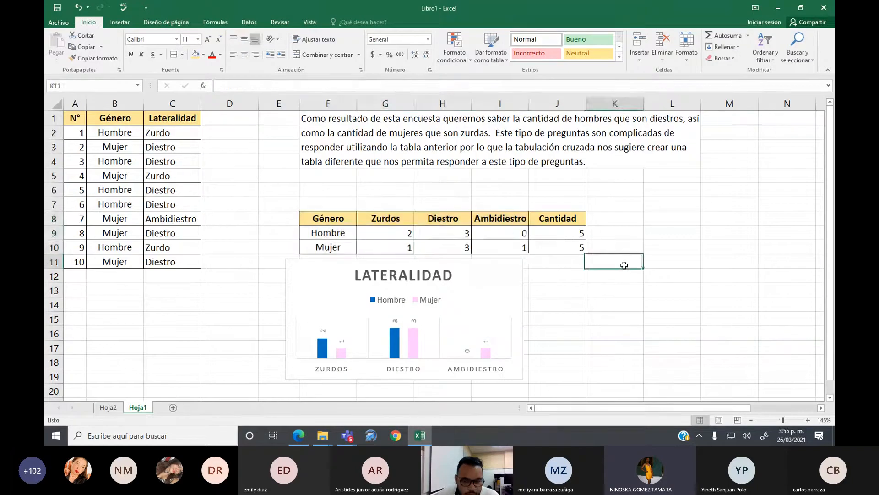
click(390, 234)
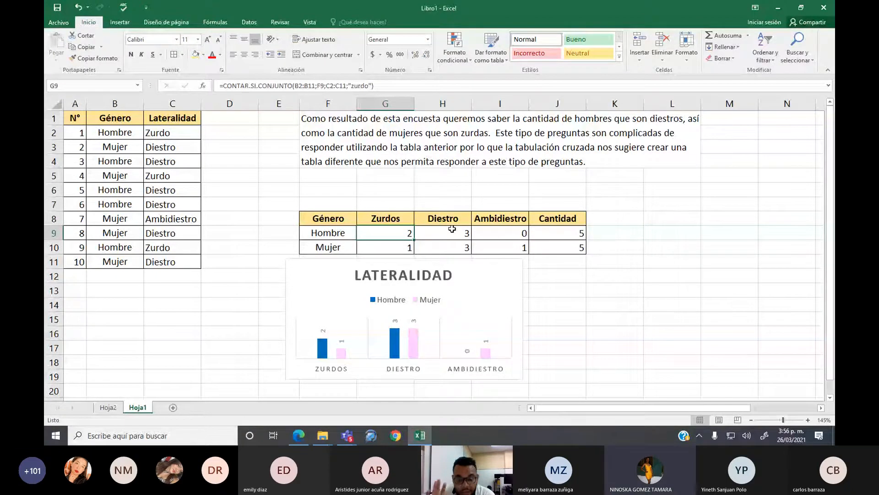
Select Hoja1's cross-tab counts and LATERALIDAD chart, then nudge Hoja2's pivot chart upward
drag(328, 218, 504, 247)
click(478, 281)
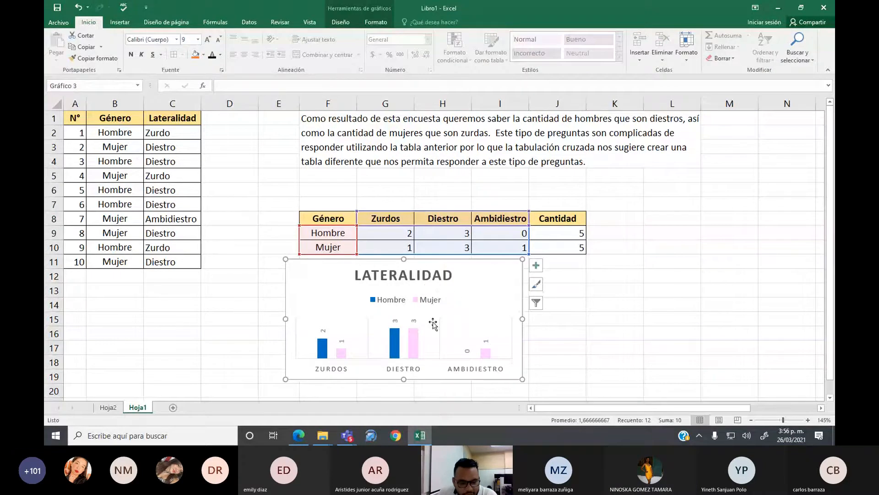
click(110, 407)
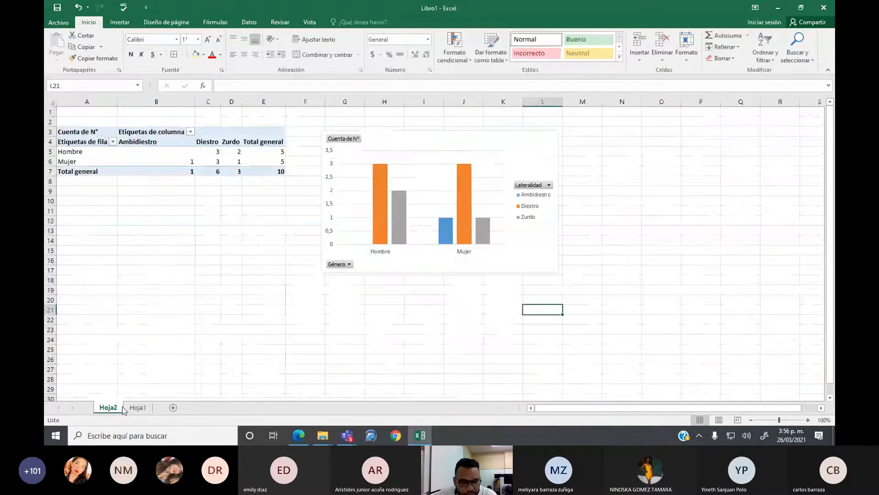
click(488, 136)
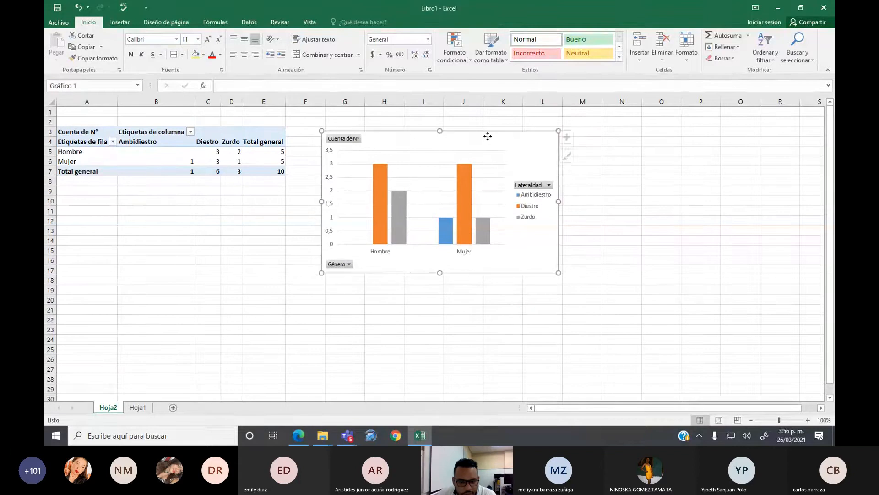
drag(487, 136, 487, 127)
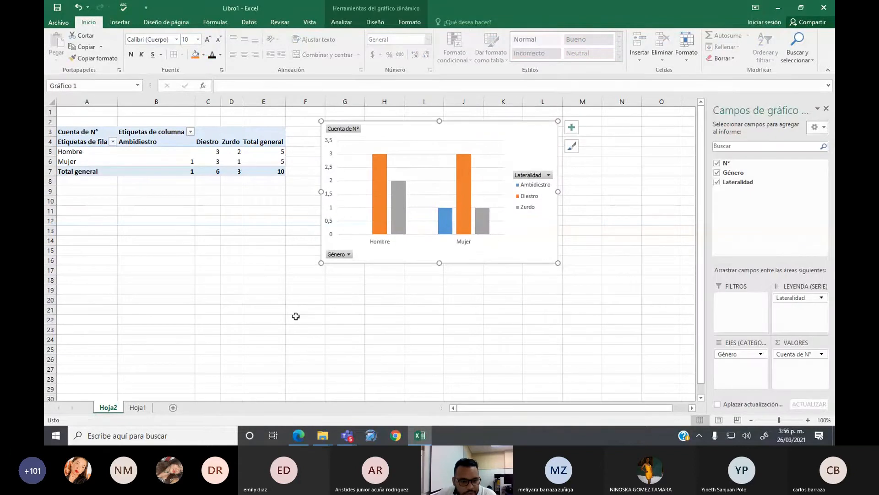
Check Hoja1 and Hoja2 once more, then return to the browser's pivot-table article
click(142, 411)
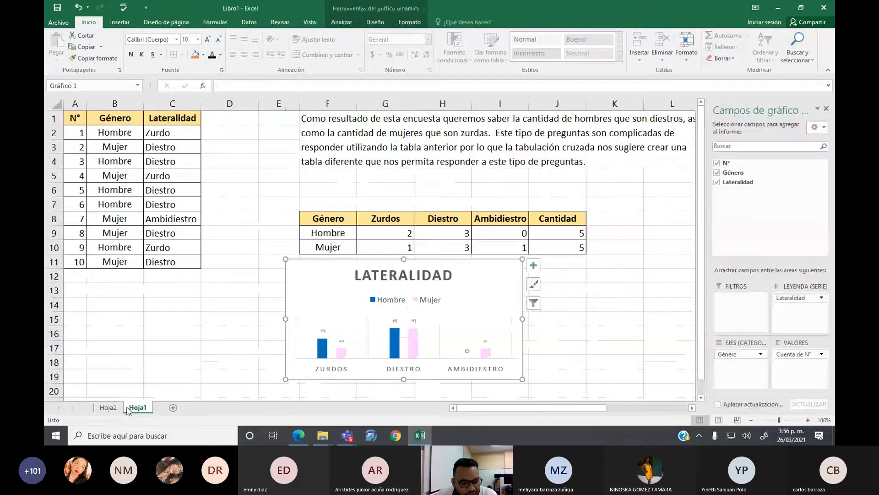
click(113, 409)
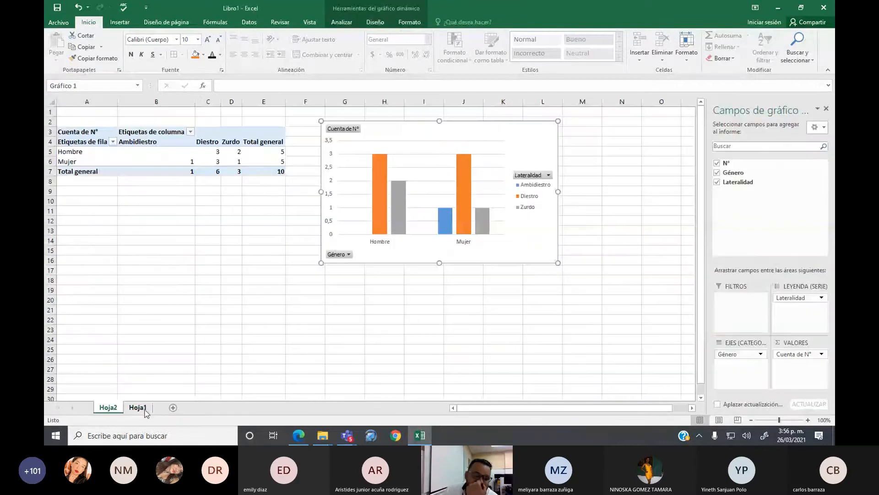
click(137, 408)
click(229, 305)
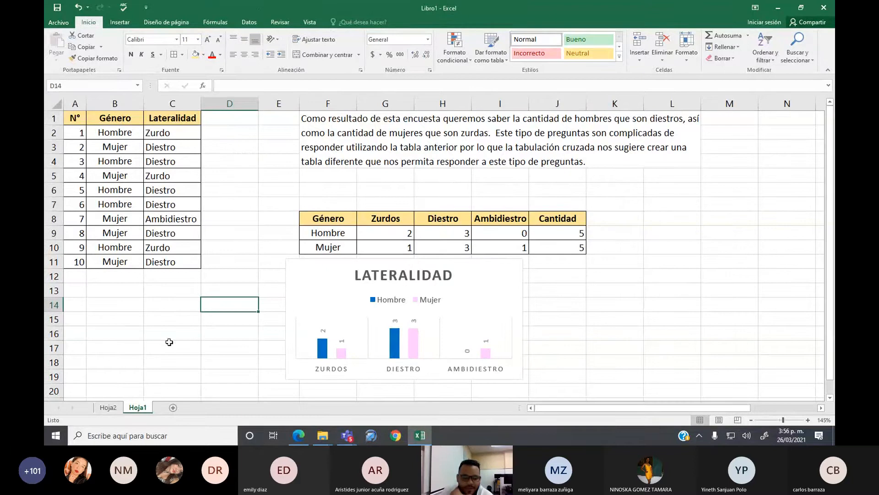
click(108, 410)
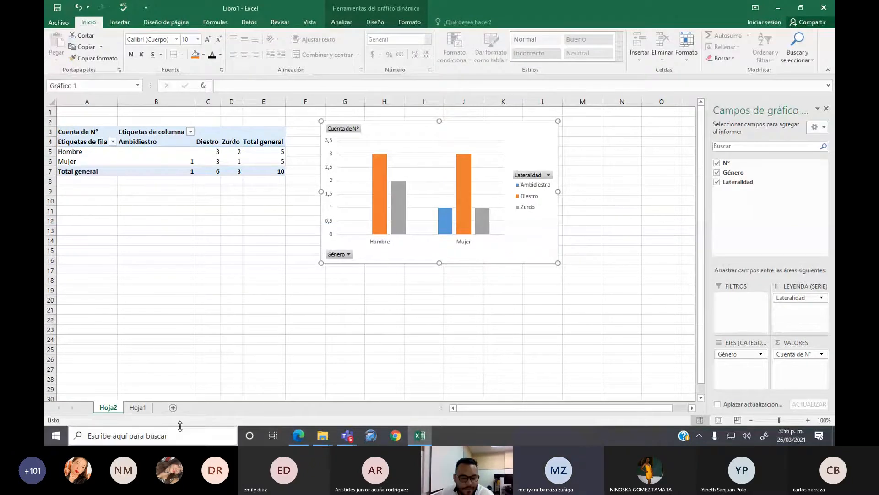
click(306, 434)
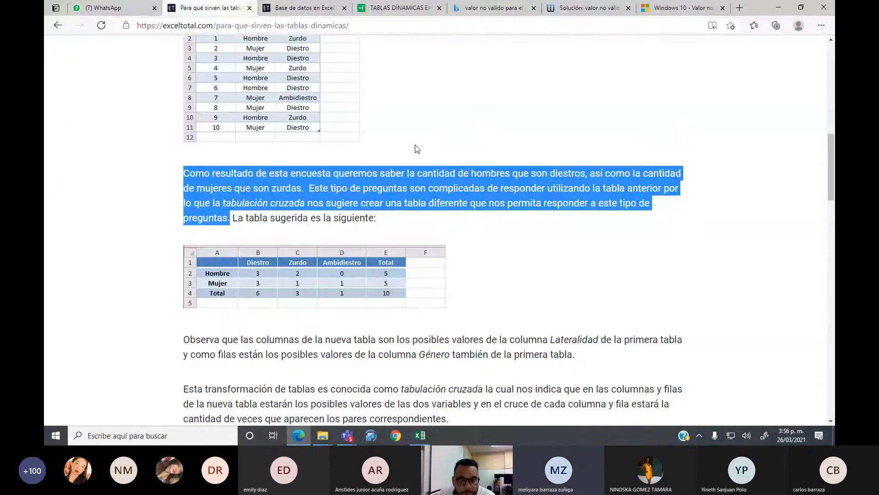
Load the Google homepage by typing 'go' in the address bar
click(661, 8)
click(647, 26)
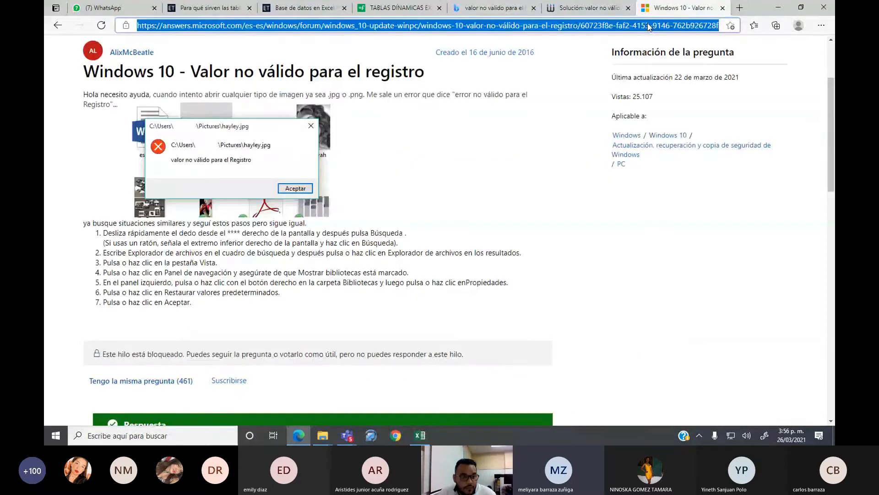
text(go)
key(Return)
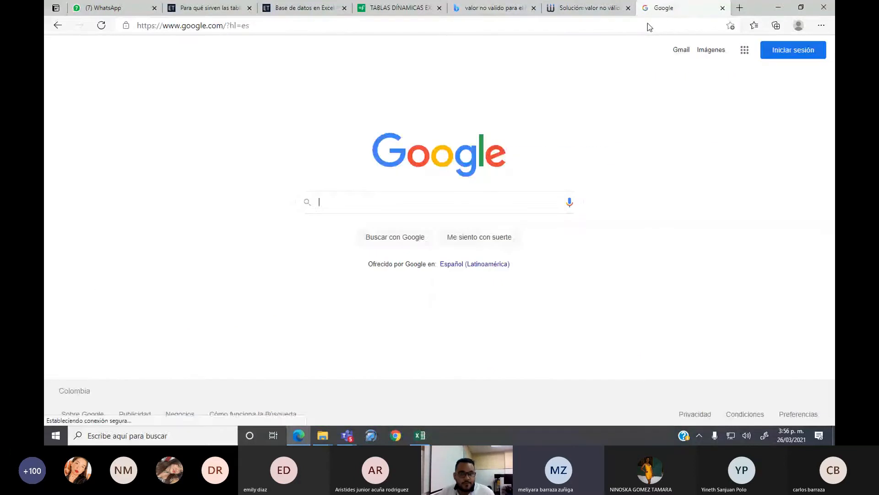
Sign in to the work account with its password and a text-message verification code
click(815, 51)
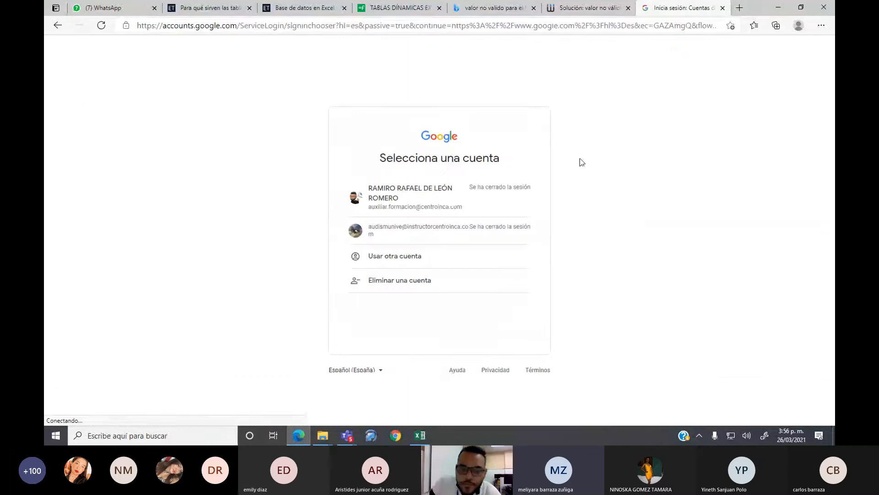
click(456, 200)
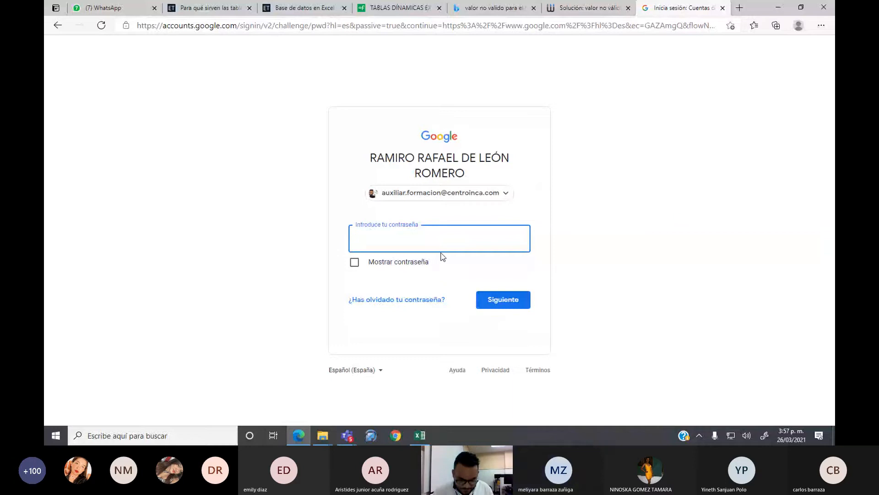
text(*************)
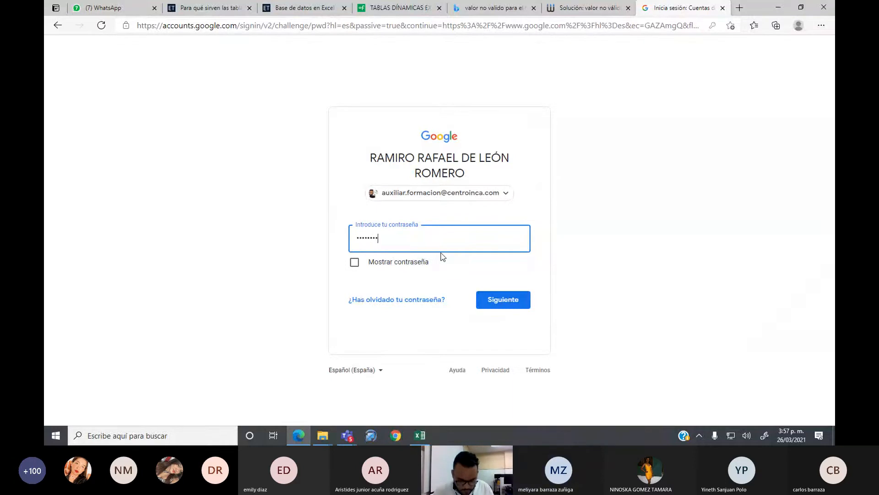
key(Return)
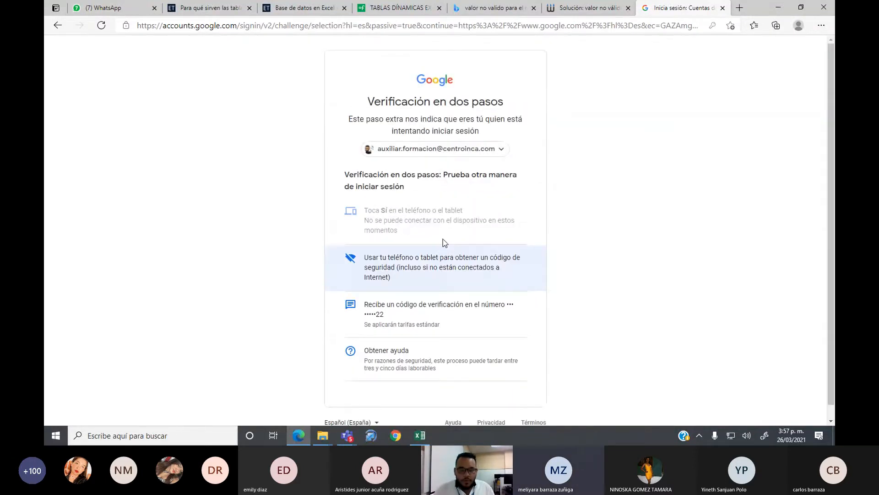
scroll(438, 348, down, 1)
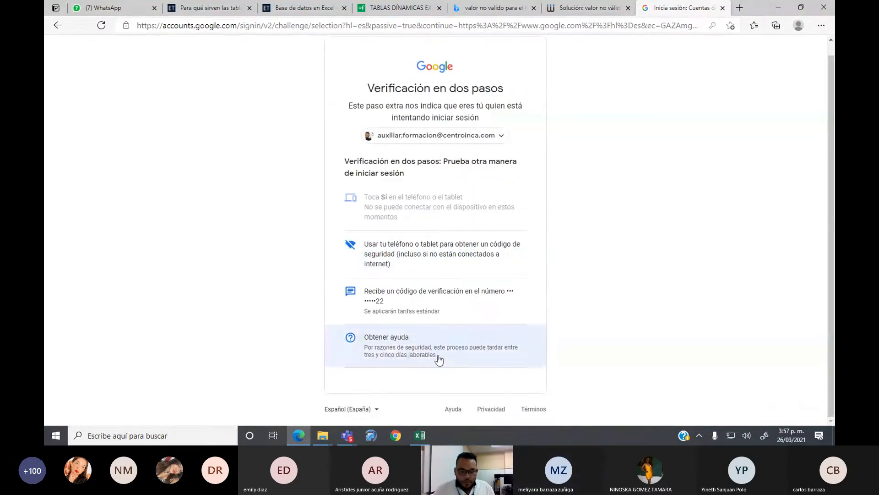
click(443, 311)
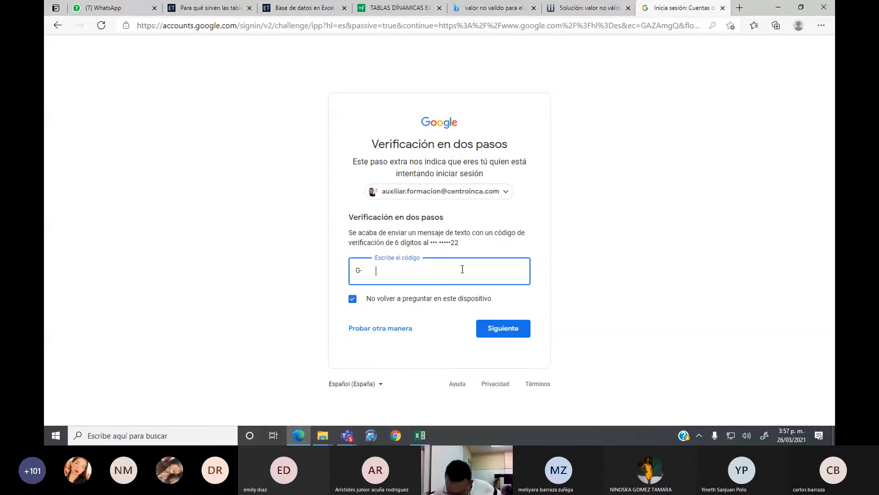
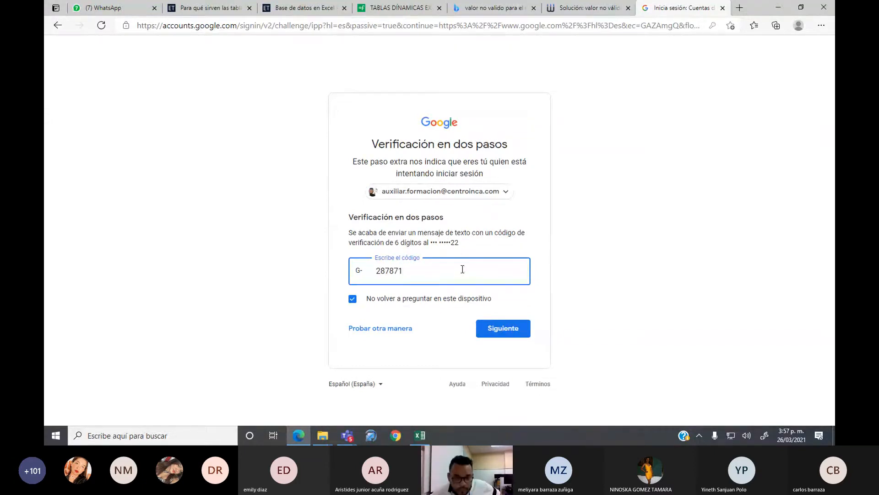
key(Return)
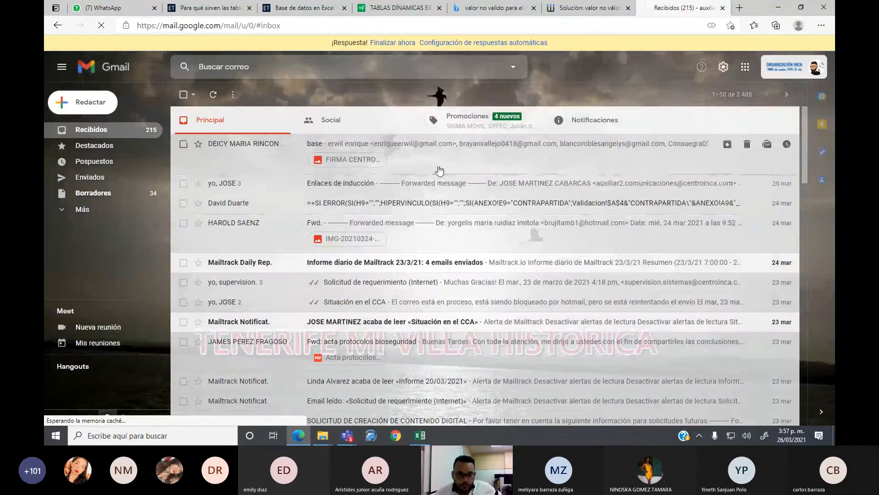
Copy the recipient addresses from the 'base' email and open a new Gmail draft
click(440, 170)
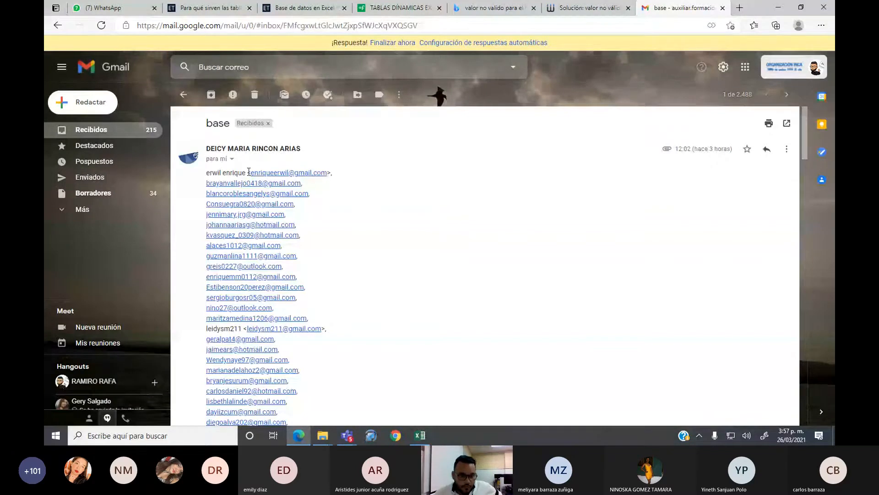
mouse_move(210, 172)
mouse_down()
mouse_move(214, 182)
mouse_move(406, 194)
mouse_move(256, 246)
mouse_move(320, 248)
mouse_up()
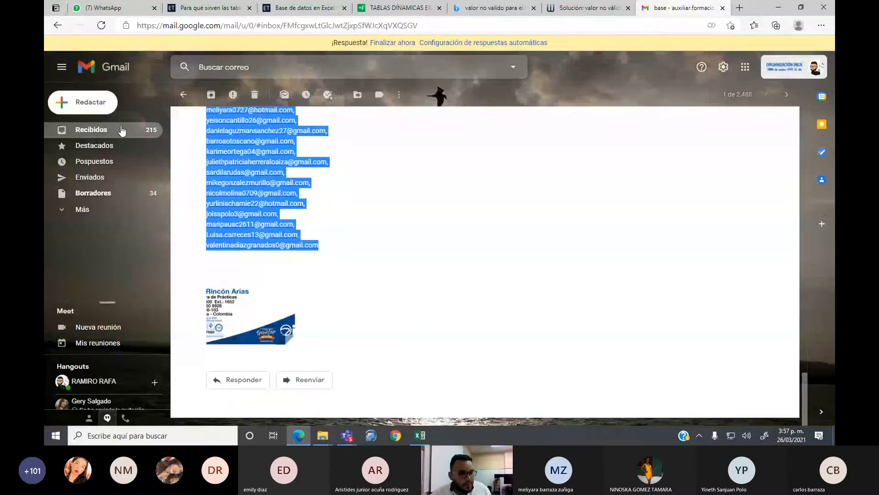
click(56, 103)
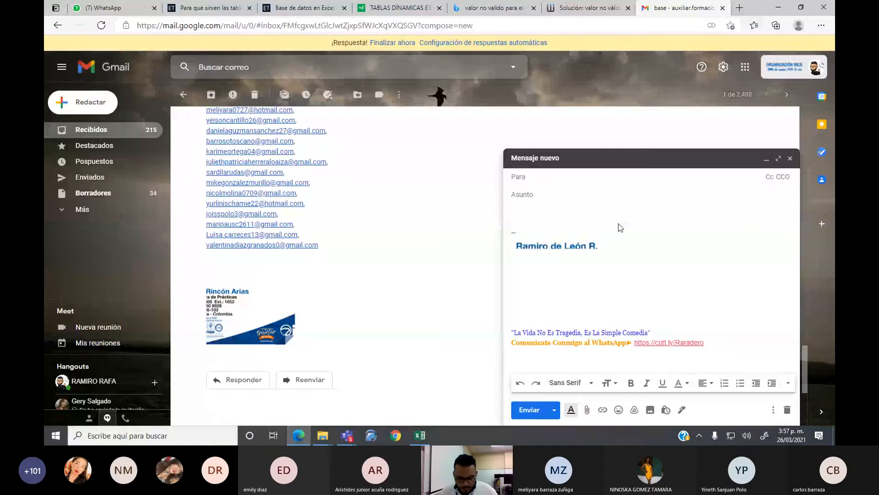
Send 'Matriz de Excel' with PRUEBA EXCEL.xlsx attached to the pasted addresses as Bcc
click(784, 177)
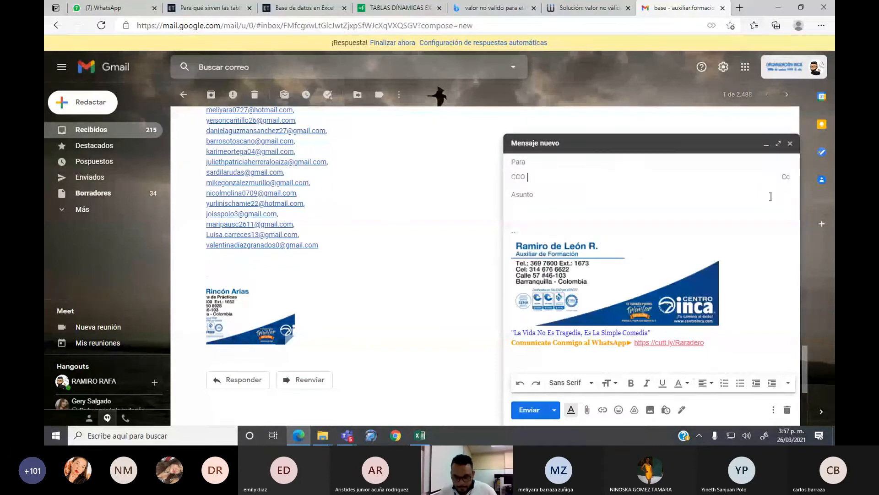
key(ctrl+v)
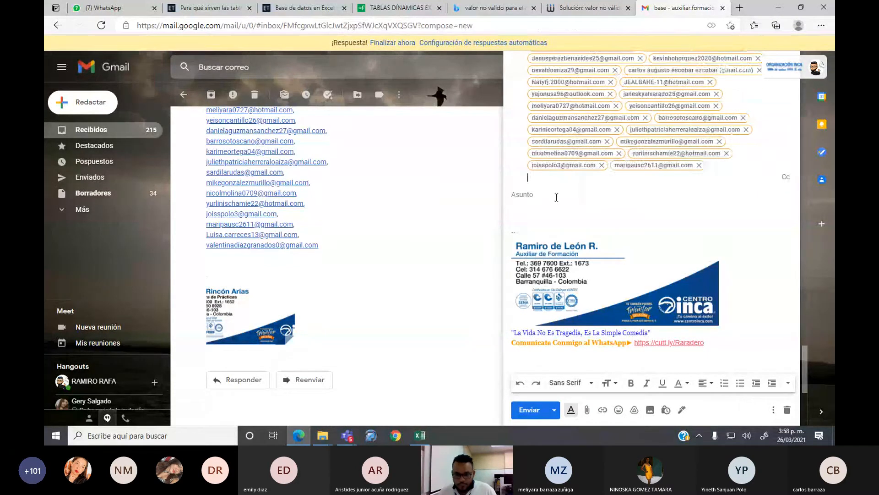
click(552, 198)
text(M)
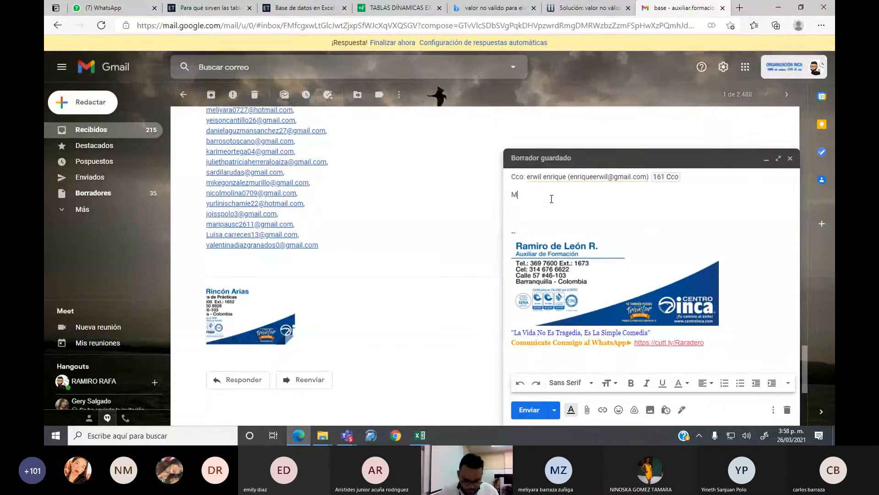
text(atriz )
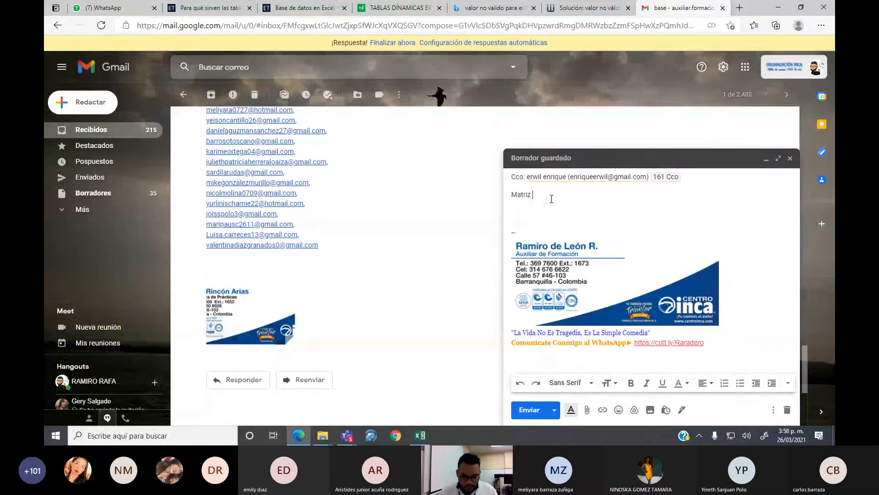
text(de Excel)
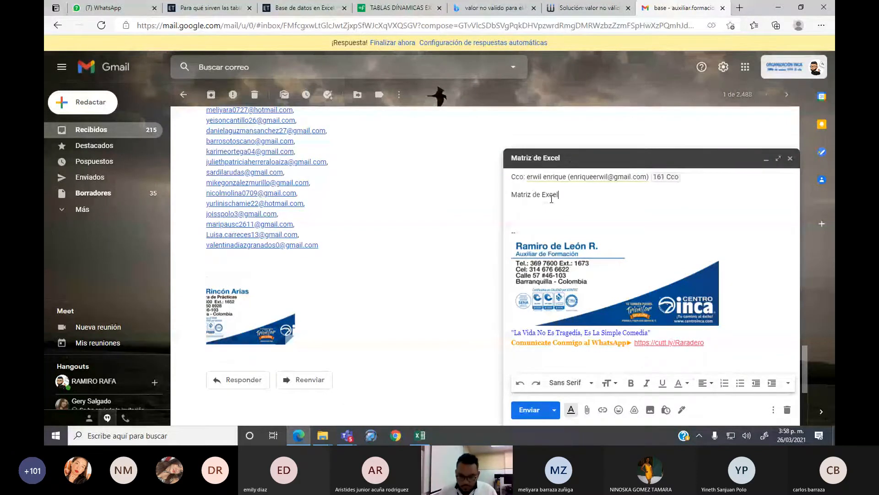
click(589, 409)
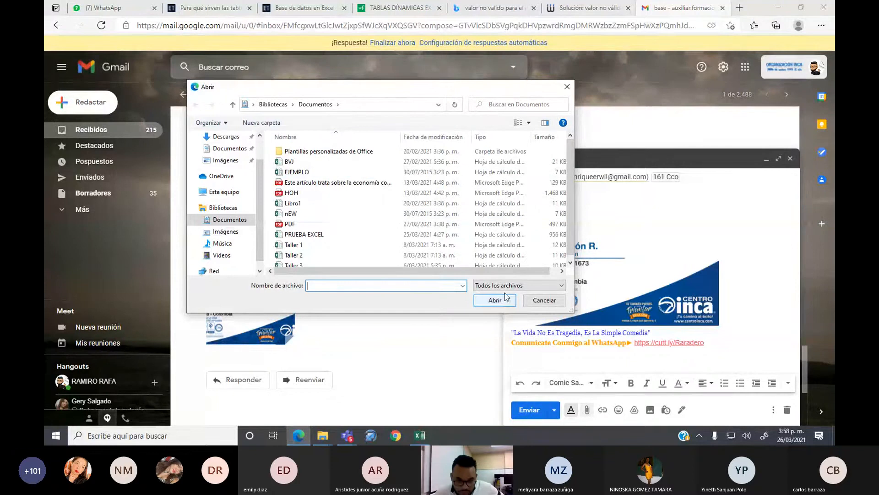
double_click(446, 234)
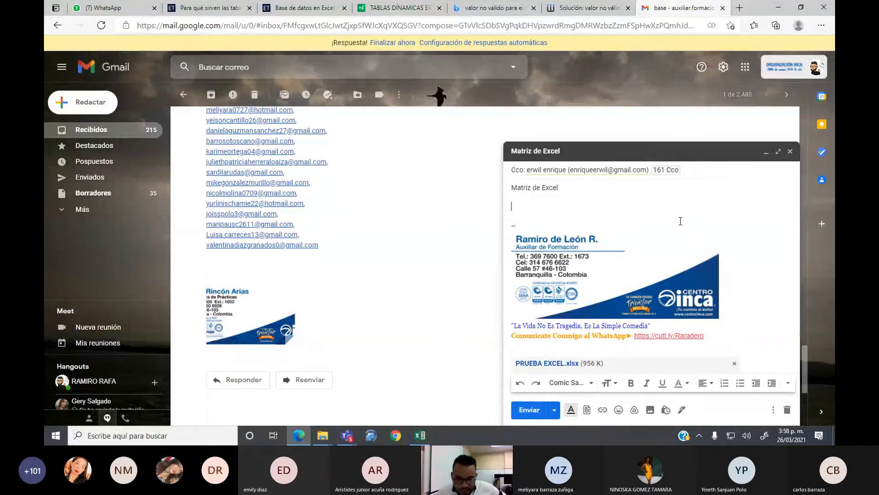
click(530, 410)
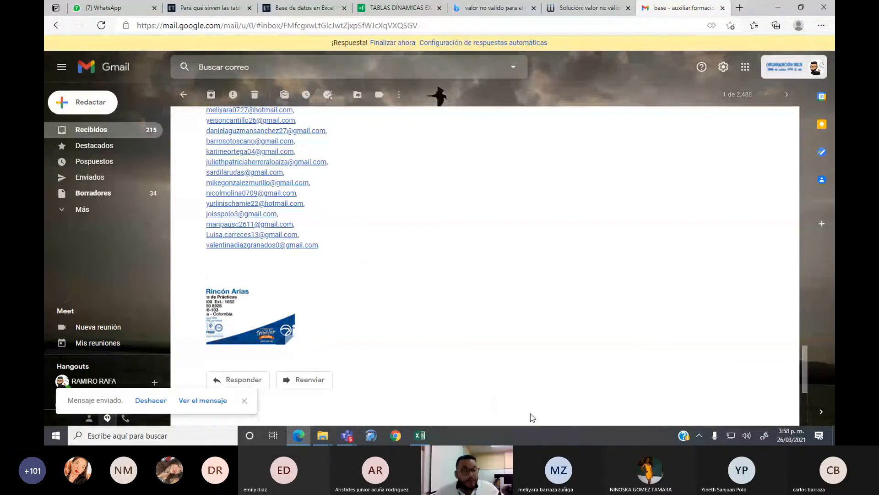
click(416, 435)
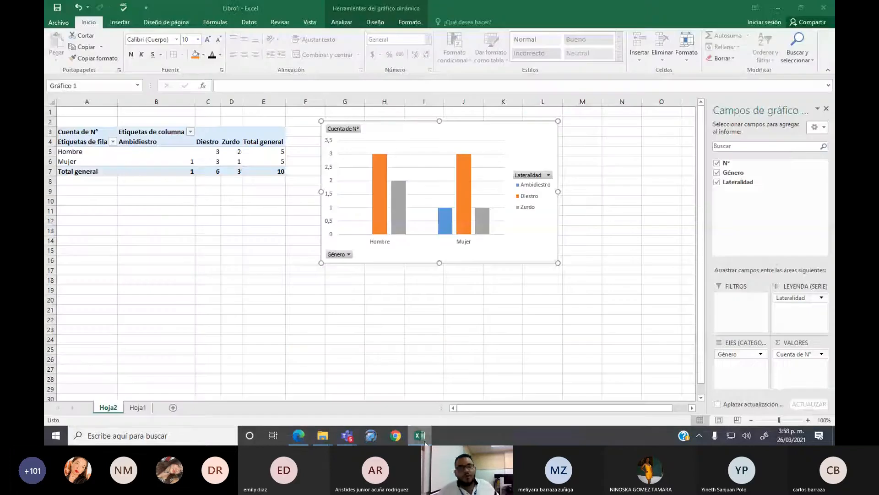
Switch Libro1 to Hoja1, then open PRUEBA EXCEL from the taskbar's recent workbooks list
click(165, 358)
click(137, 407)
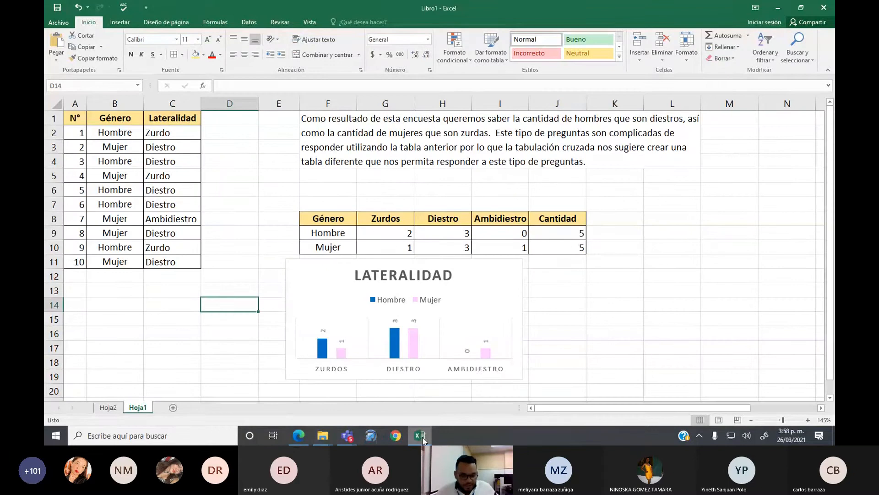
click(454, 435)
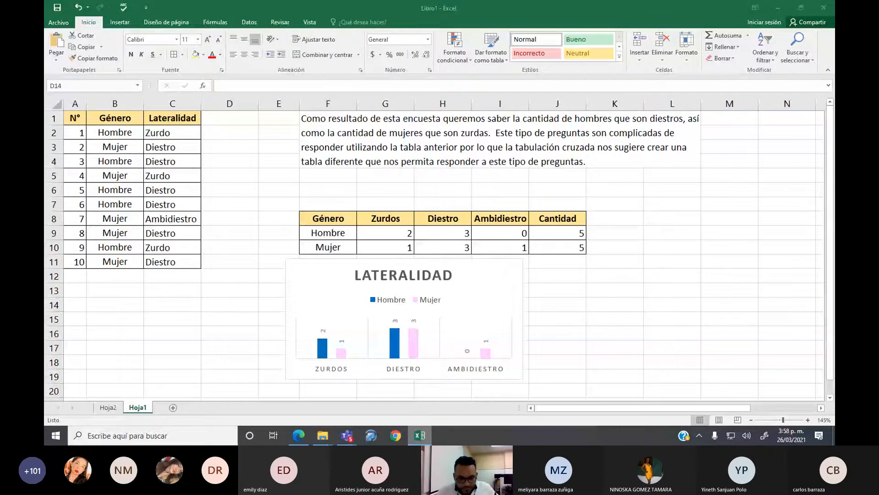
right_click(419, 435)
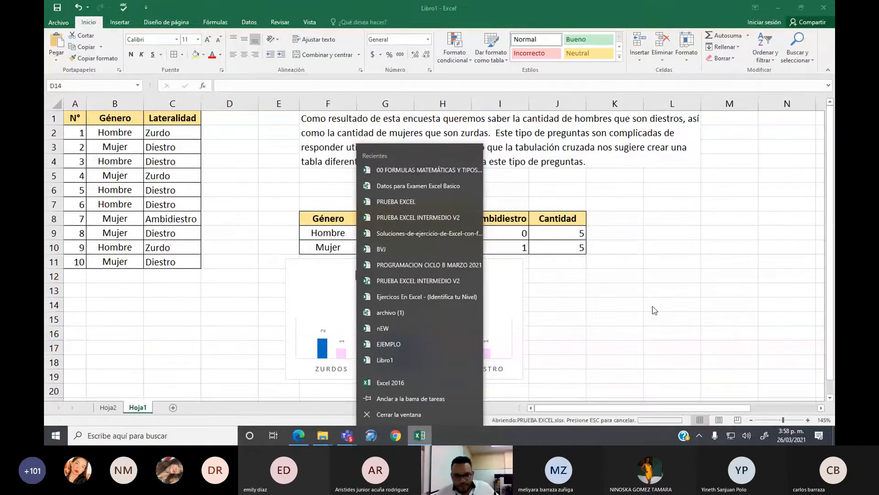
click(396, 202)
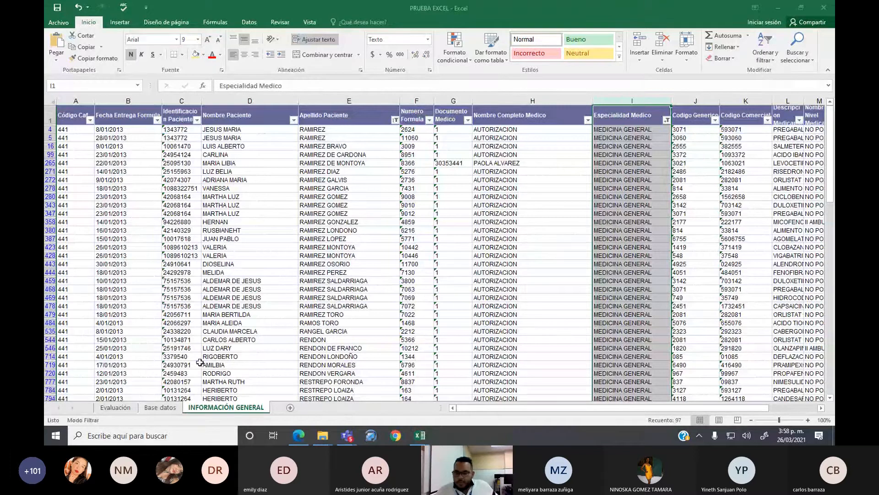
Clear the INFORMACIÓN GENERAL filter and scroll through the Evaluación sheet
click(765, 49)
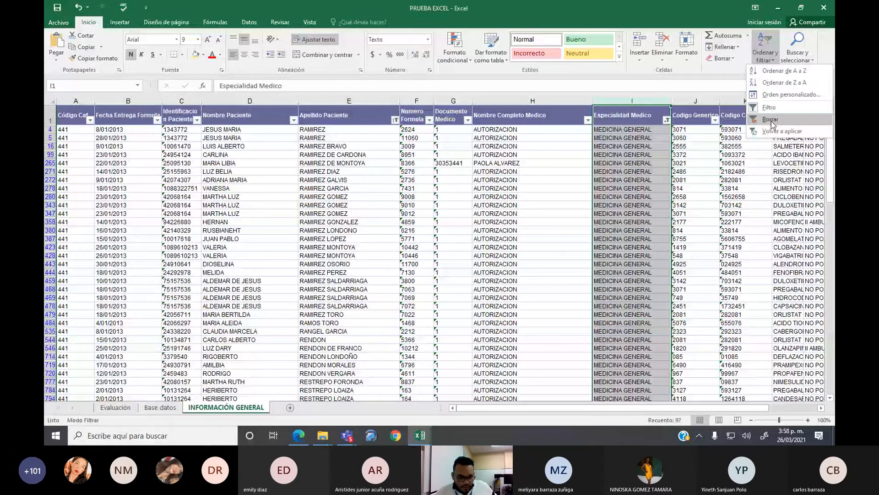
click(771, 121)
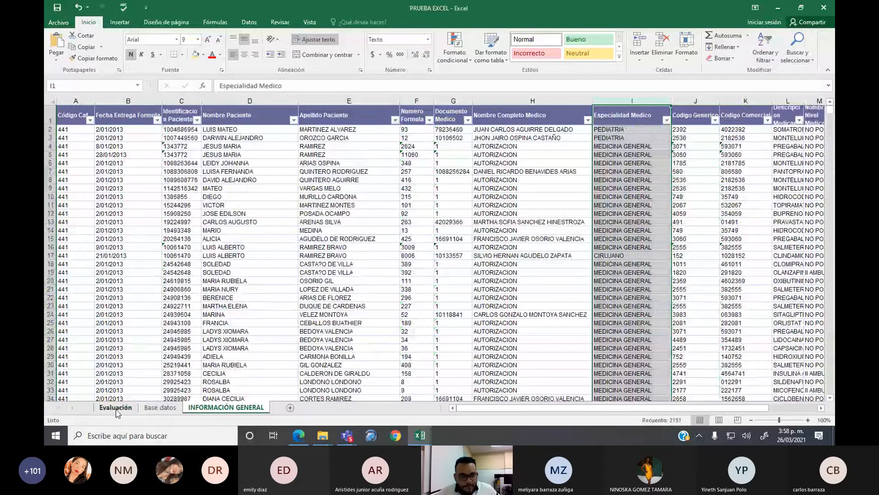
click(116, 409)
scroll(171, 388, up, 20)
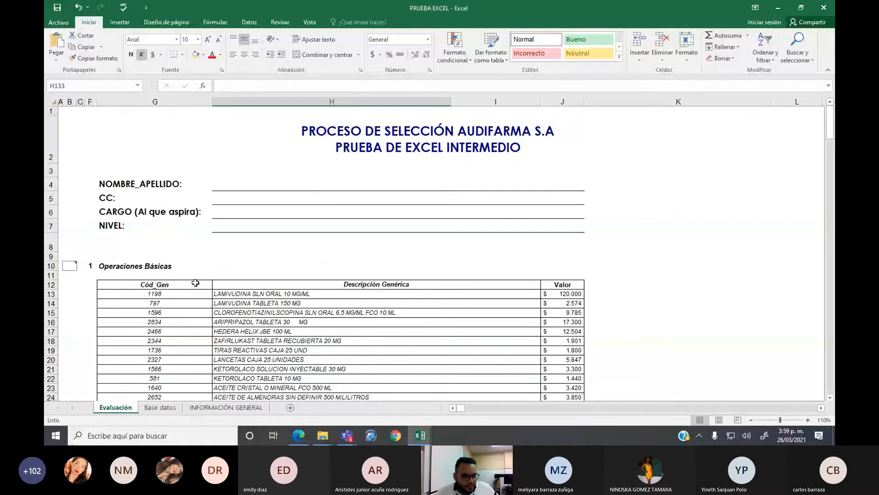
scroll(196, 283, down, 20)
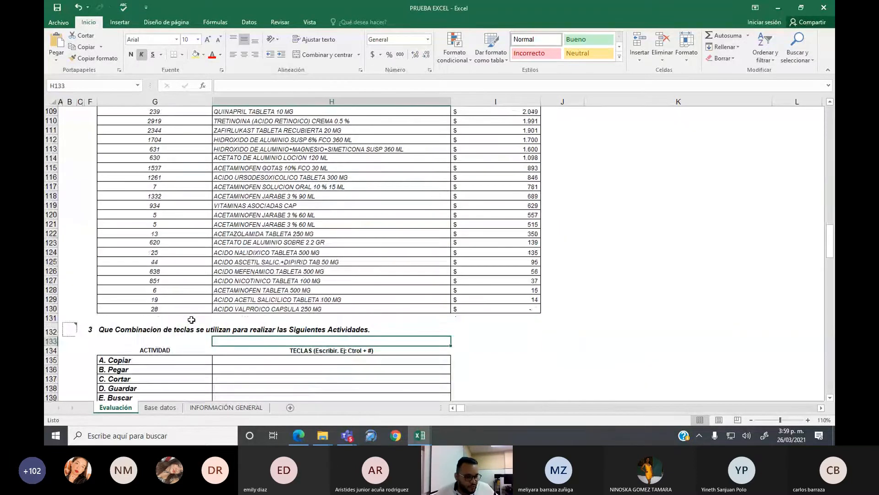
scroll(191, 319, down, 7)
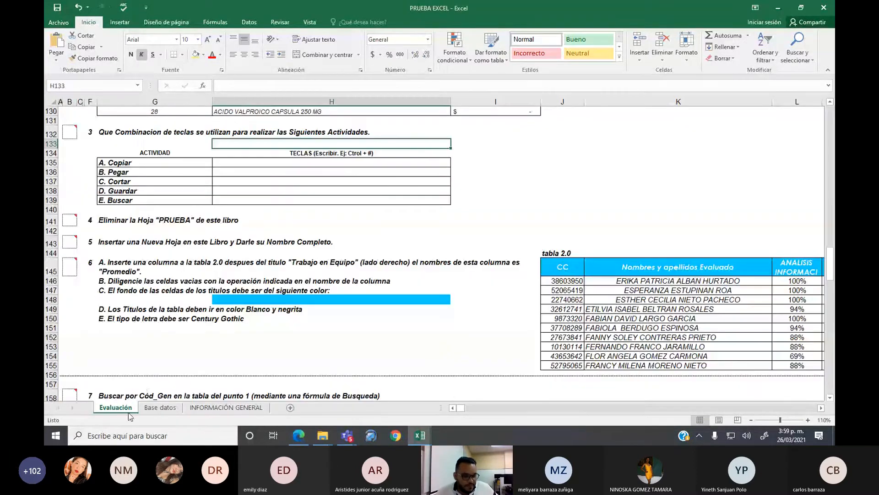
Browse the Base datos records, selecting row 2 and column A, then check cell E15
click(161, 408)
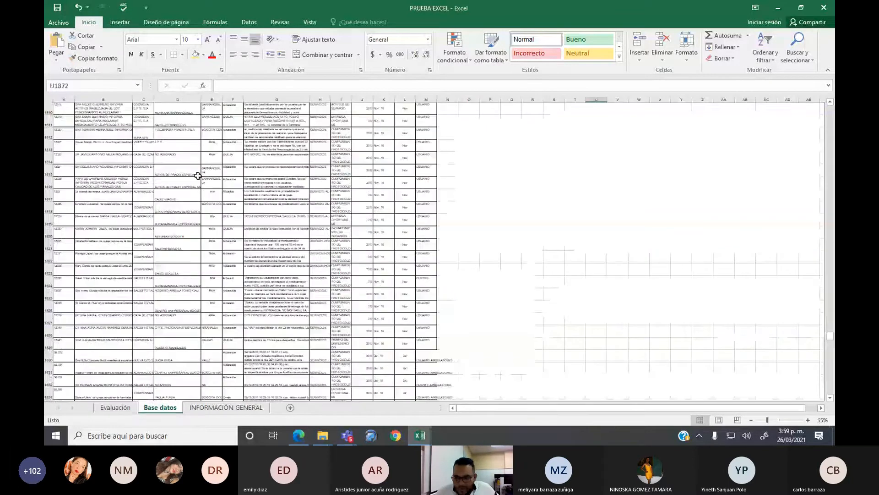
scroll(198, 175, up, 20)
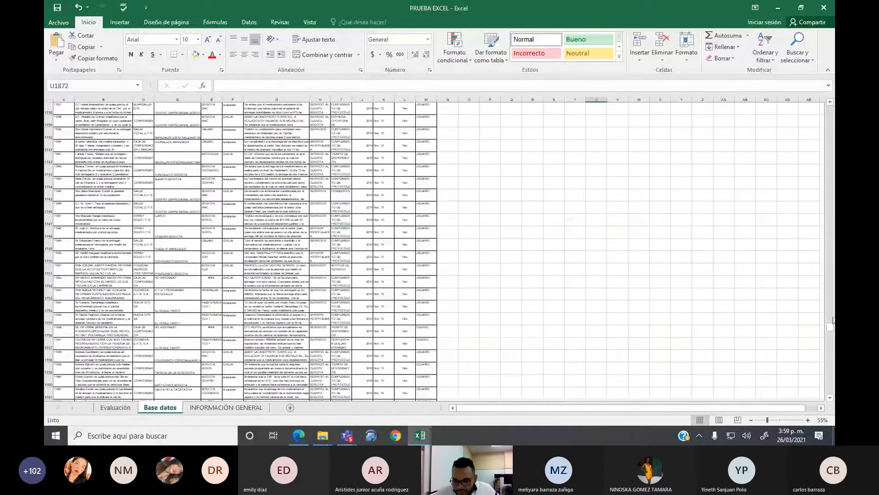
drag(831, 320, 834, 106)
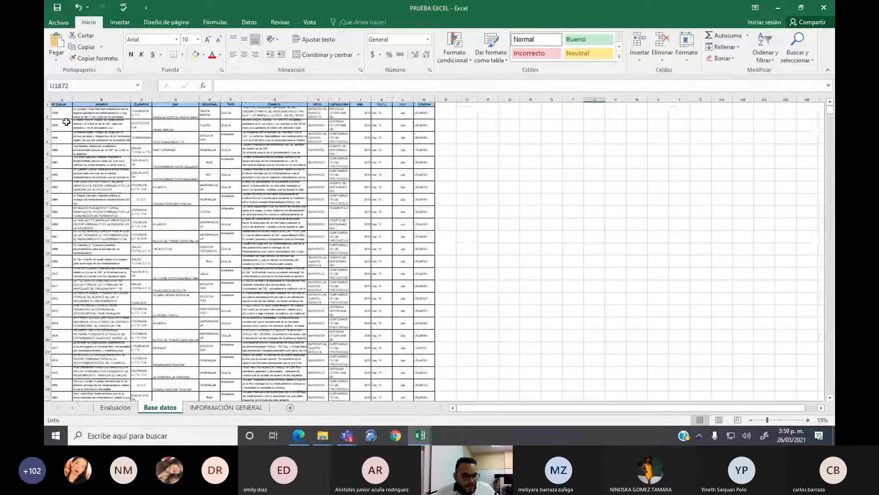
click(46, 112)
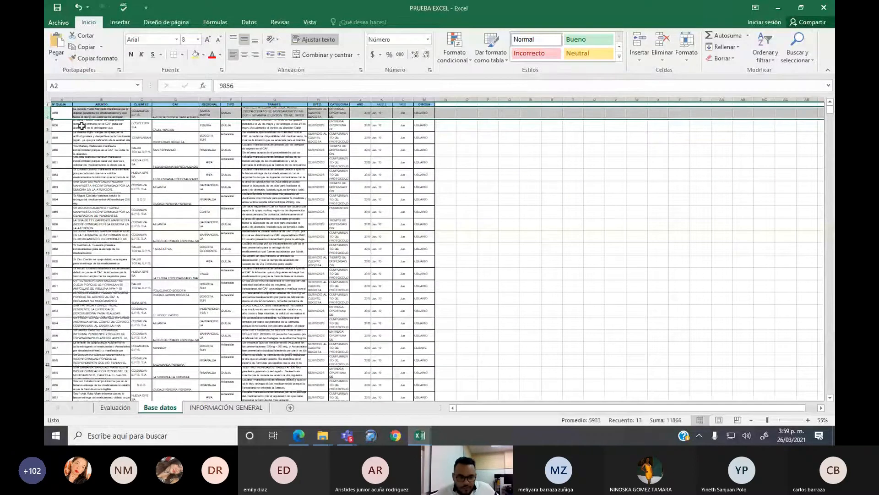
click(65, 98)
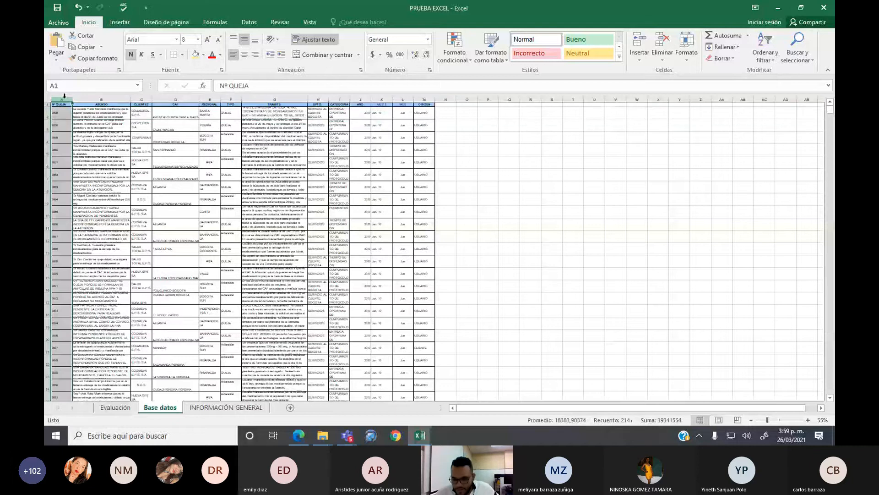
click(234, 409)
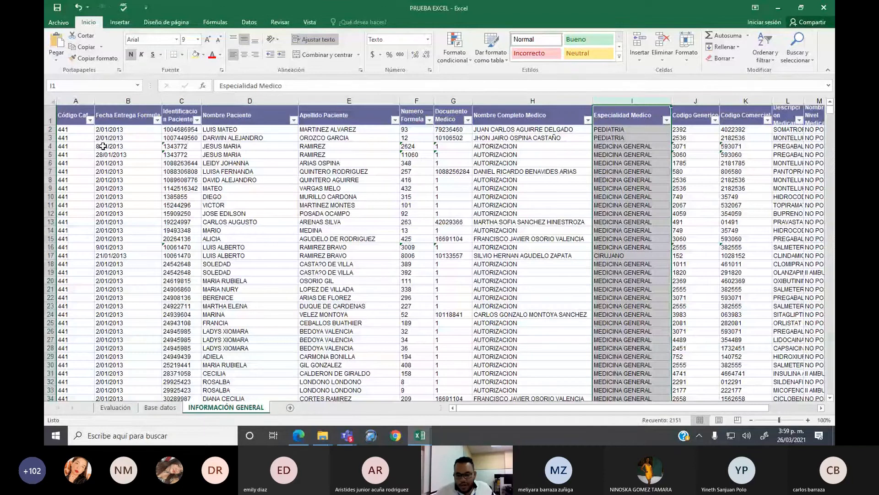
click(317, 237)
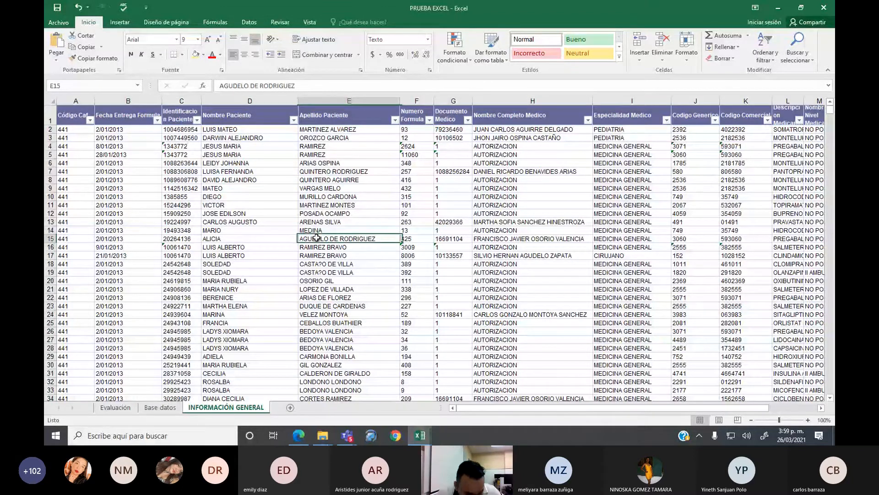
Move the Base datos sheet tab ahead of Evaluación
click(158, 407)
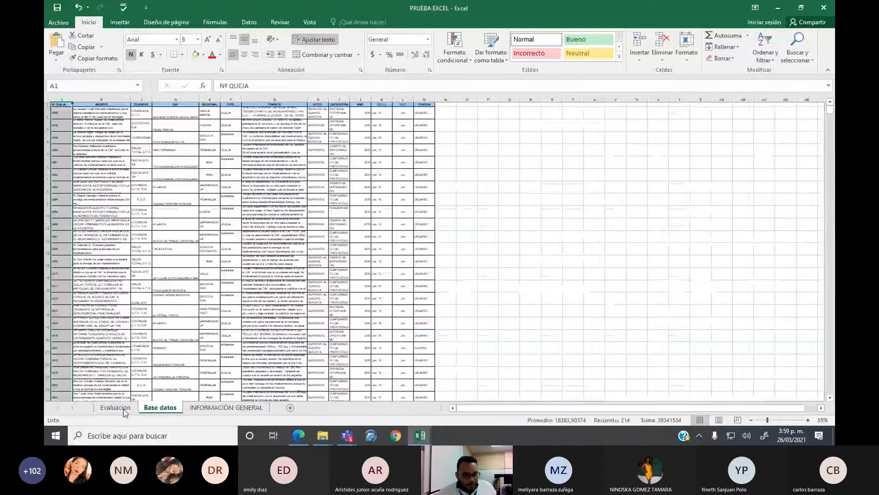
drag(124, 412, 130, 412)
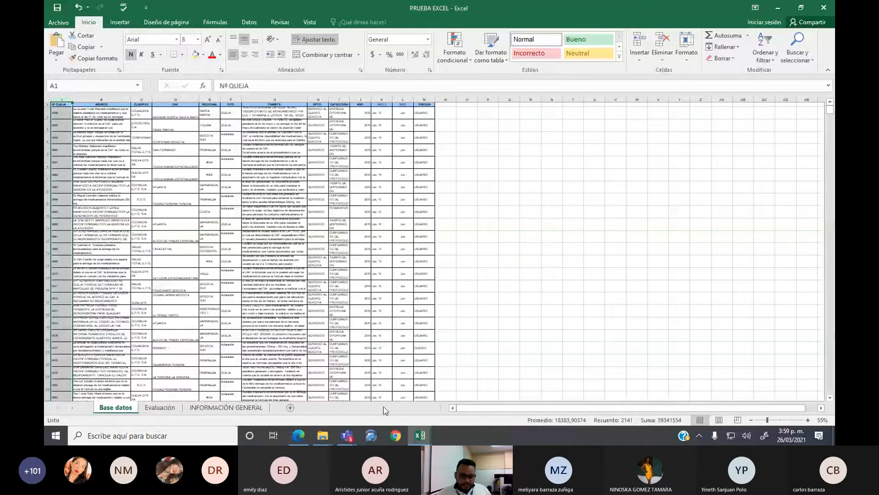
click(347, 436)
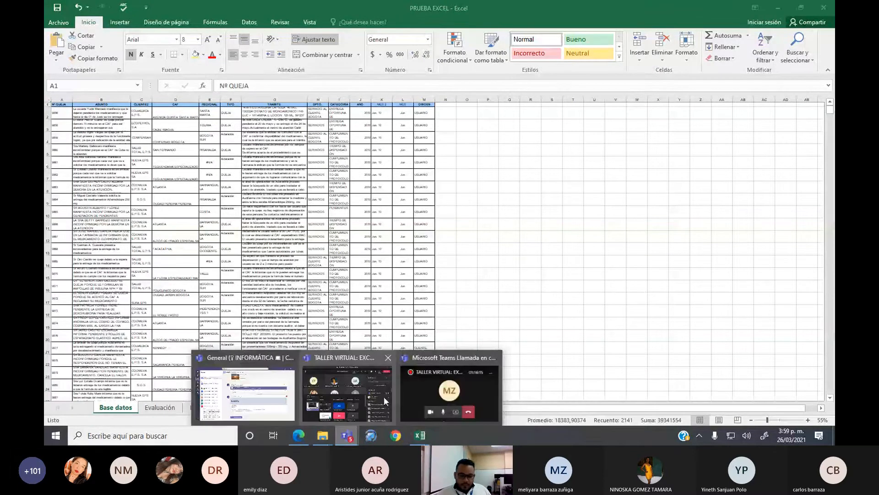
click(383, 397)
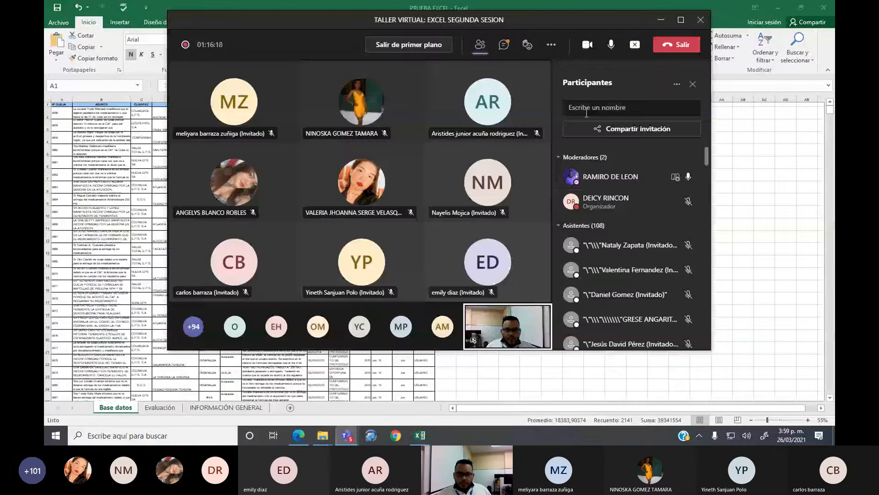
click(504, 45)
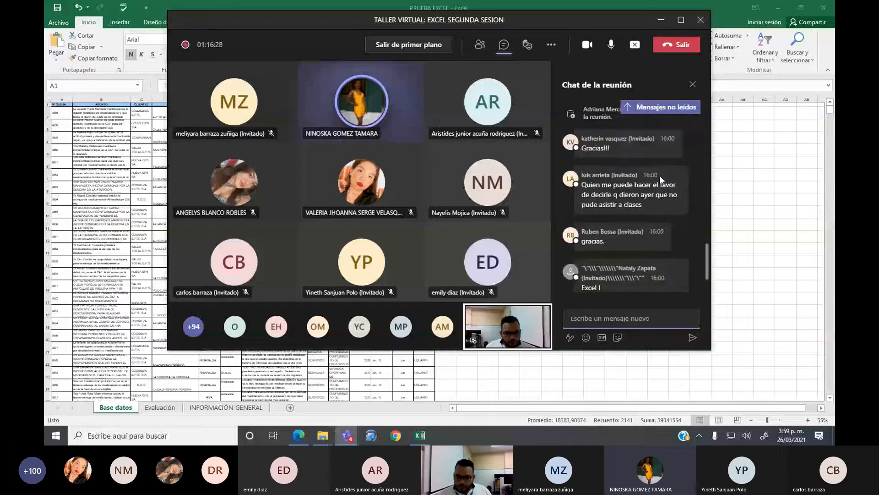
click(674, 106)
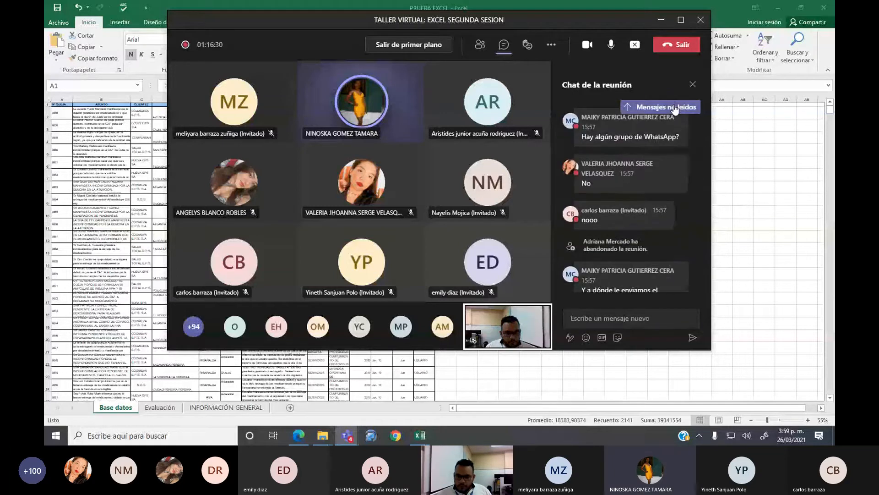
click(664, 22)
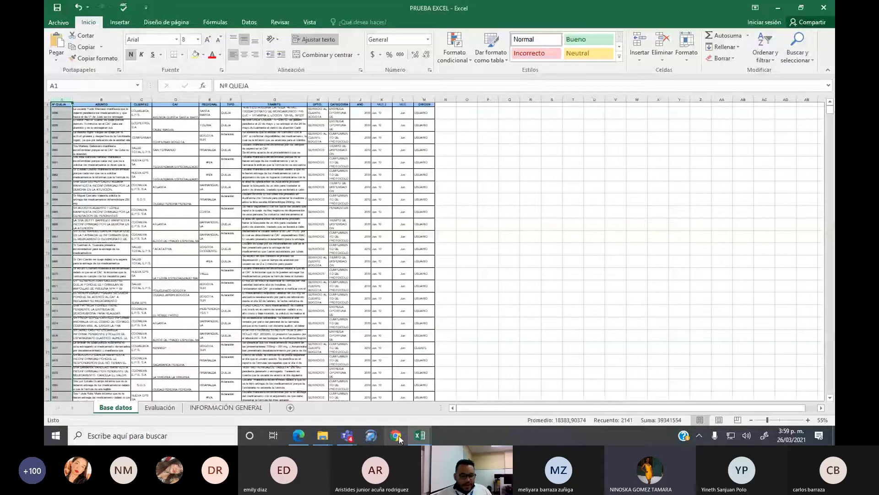
mouse_move(420, 436)
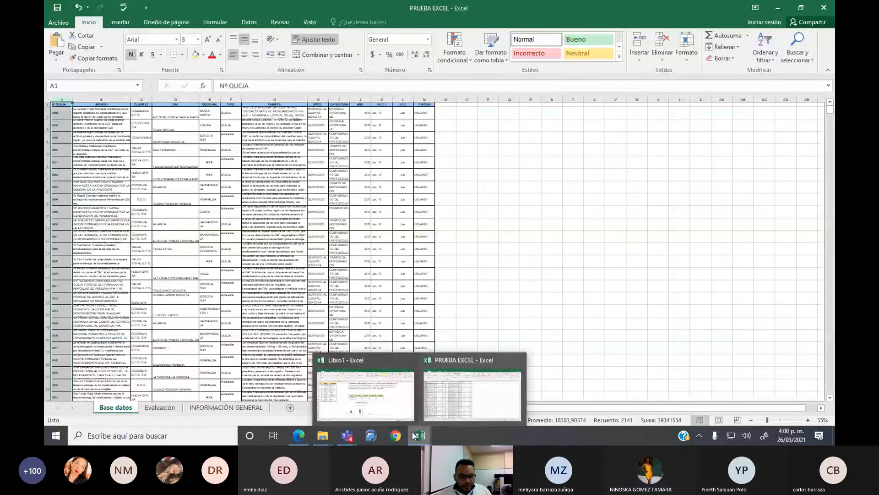
click(389, 412)
click(115, 408)
click(164, 153)
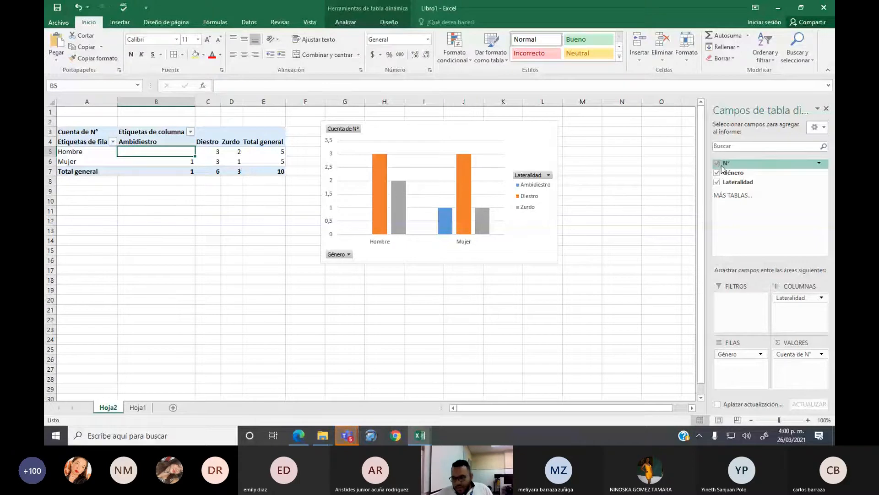
click(822, 354)
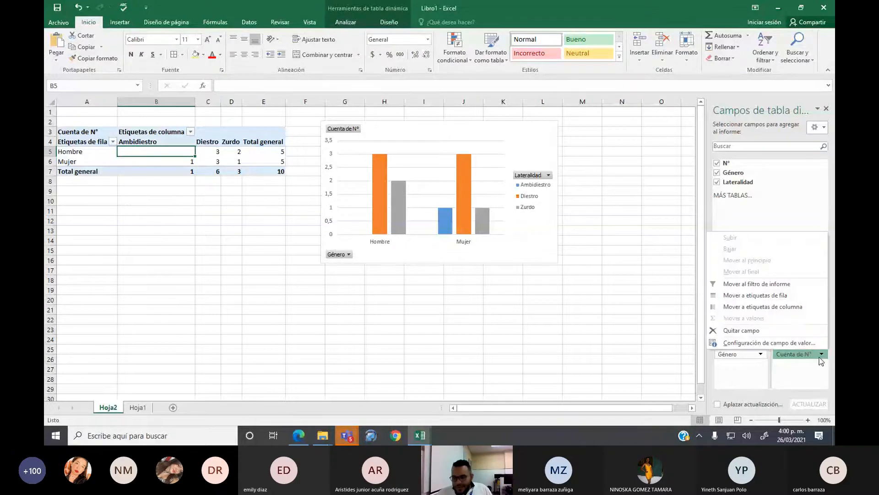
click(763, 344)
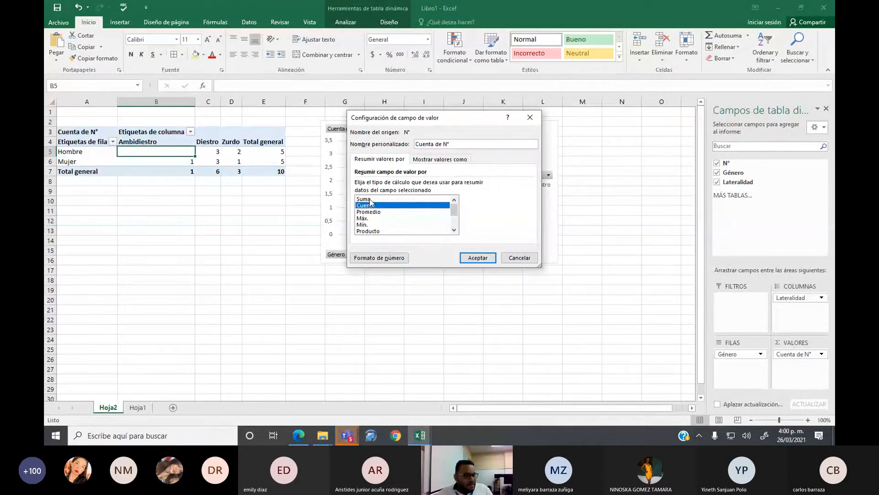
click(370, 199)
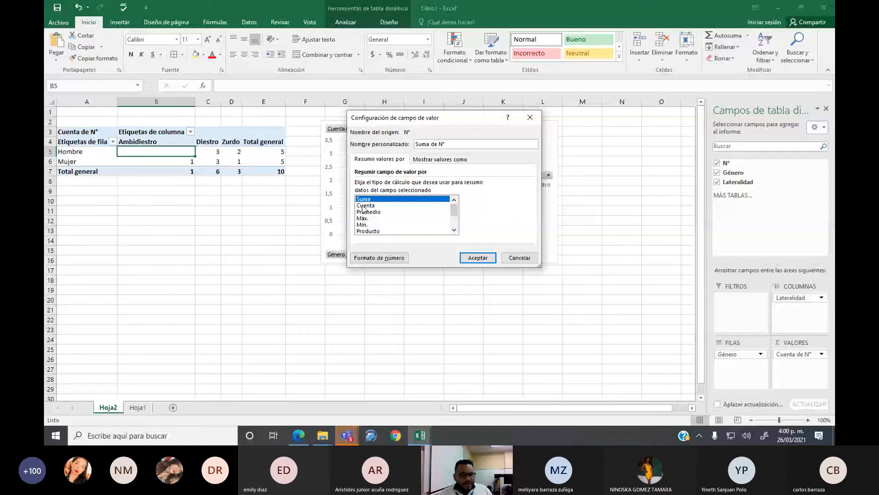
click(363, 206)
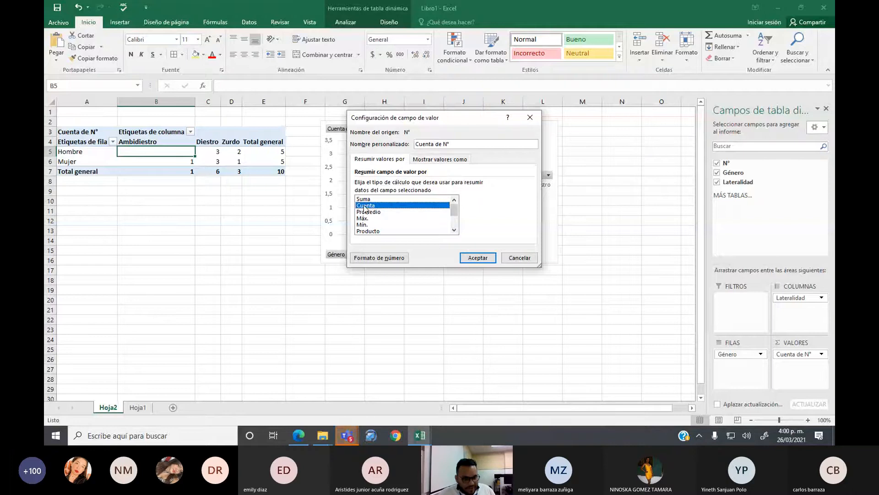
click(479, 259)
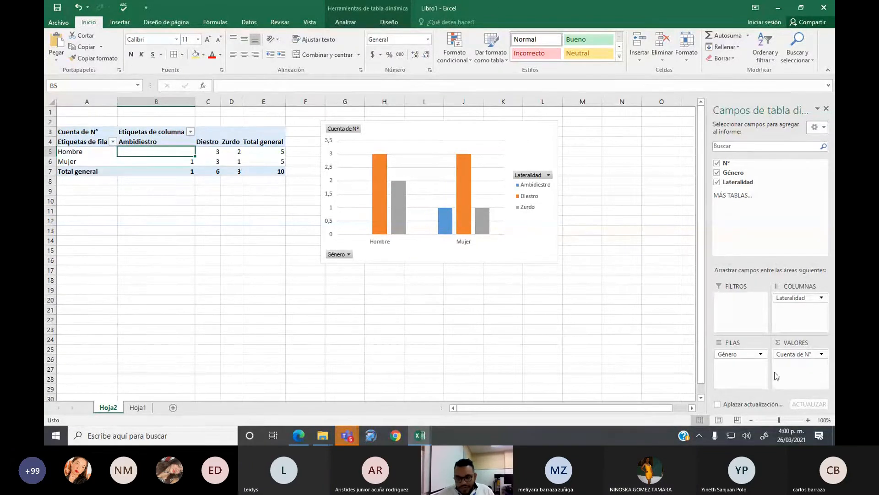
click(797, 354)
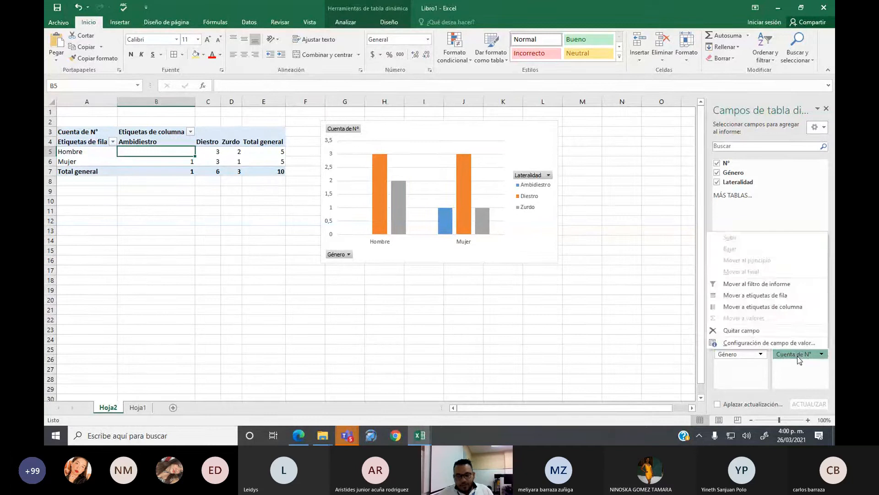
click(794, 372)
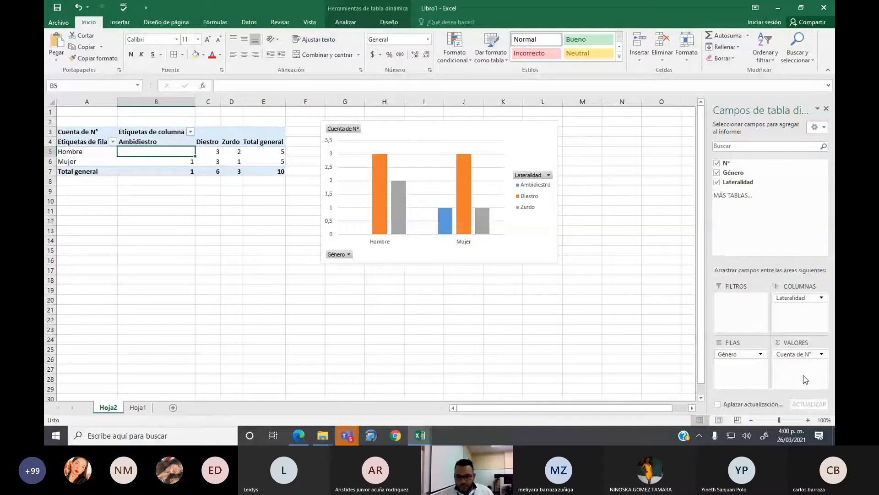
click(799, 355)
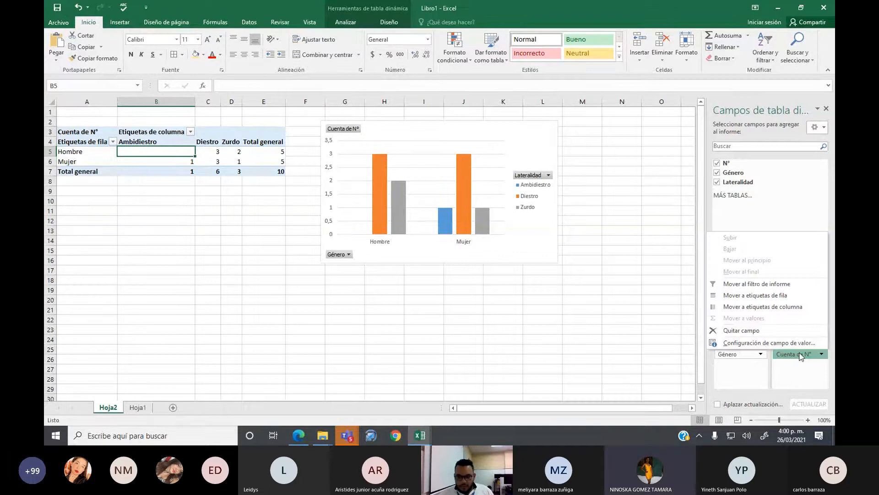
click(799, 354)
click(805, 357)
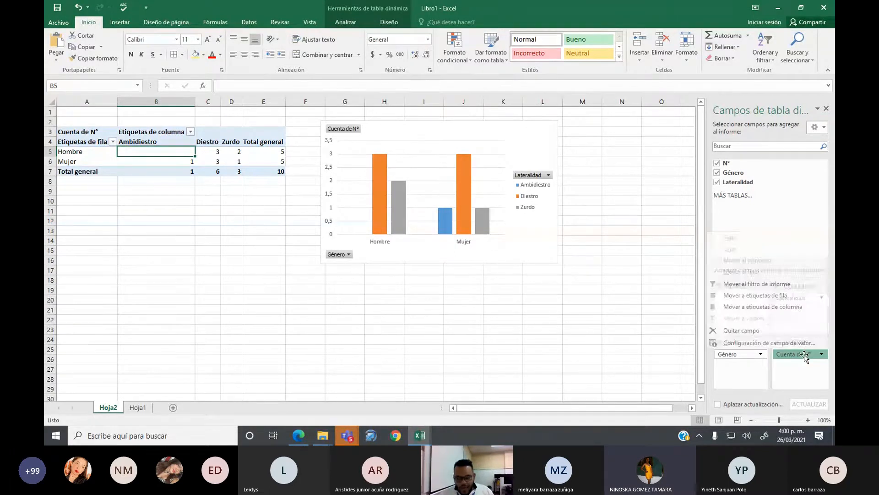
click(805, 357)
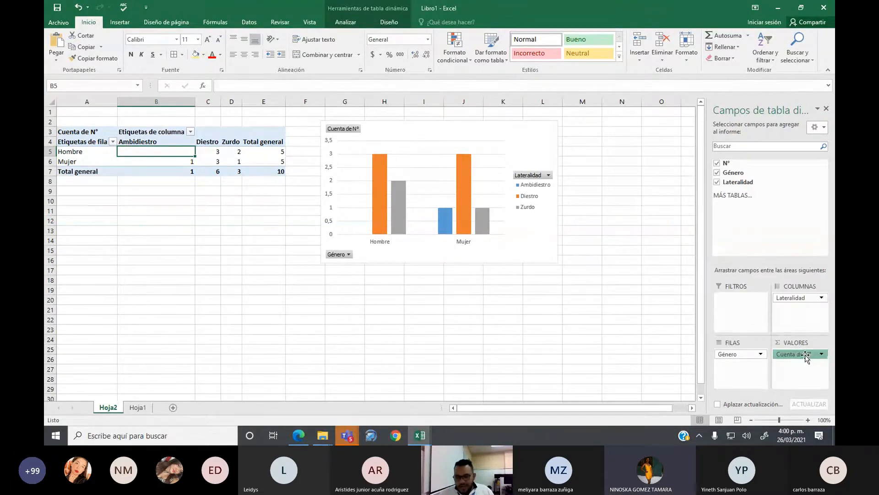
click(804, 357)
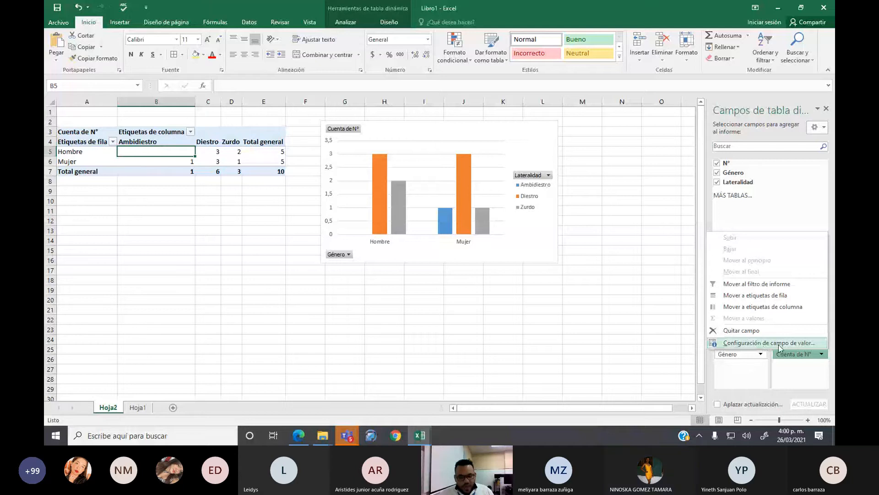
click(762, 343)
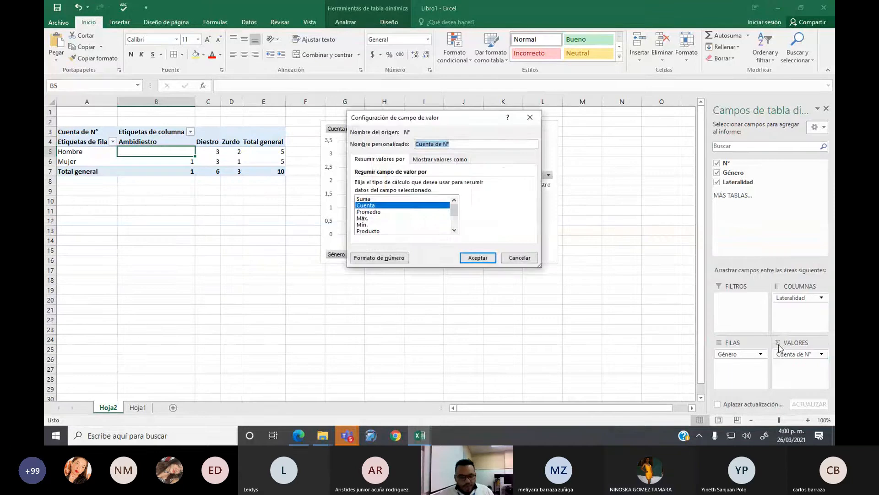
click(366, 207)
click(486, 258)
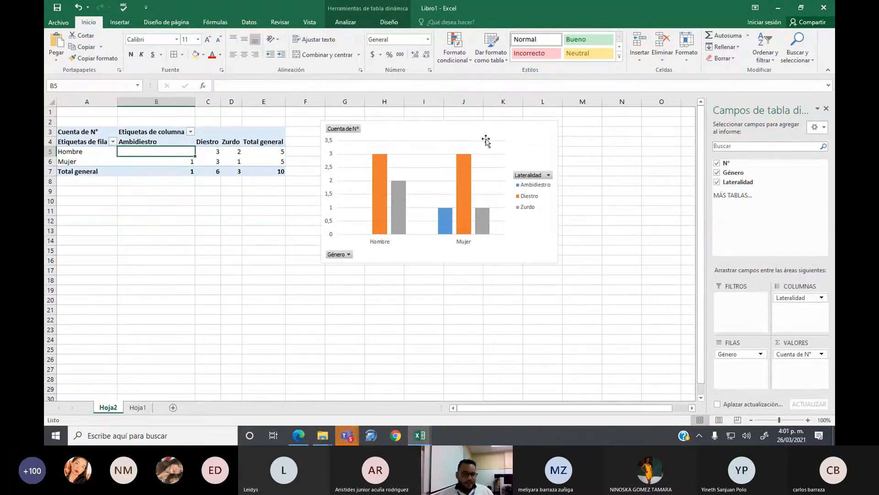
Insert another Columna agrupada pivot chart of Cuenta de N° on Hoja2
click(180, 164)
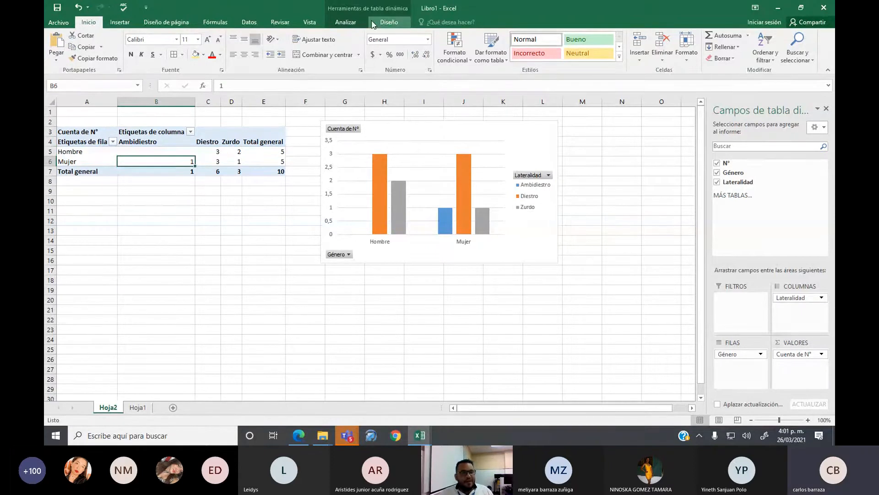
click(350, 21)
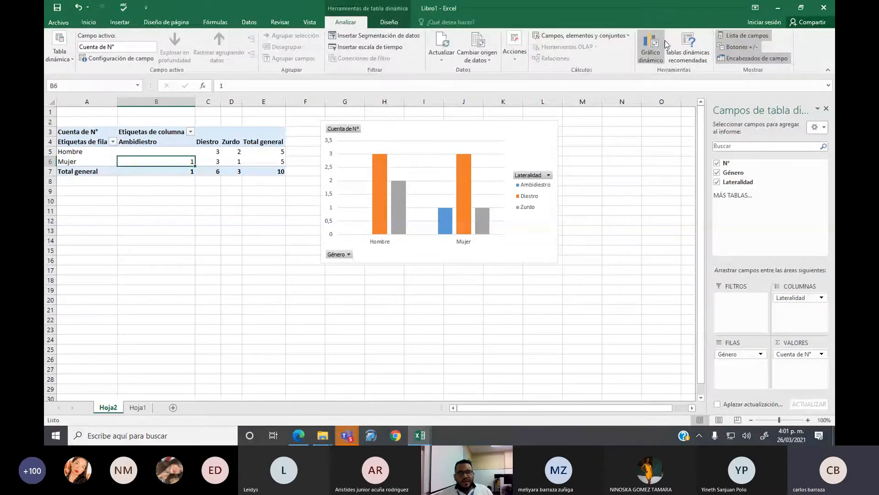
click(650, 51)
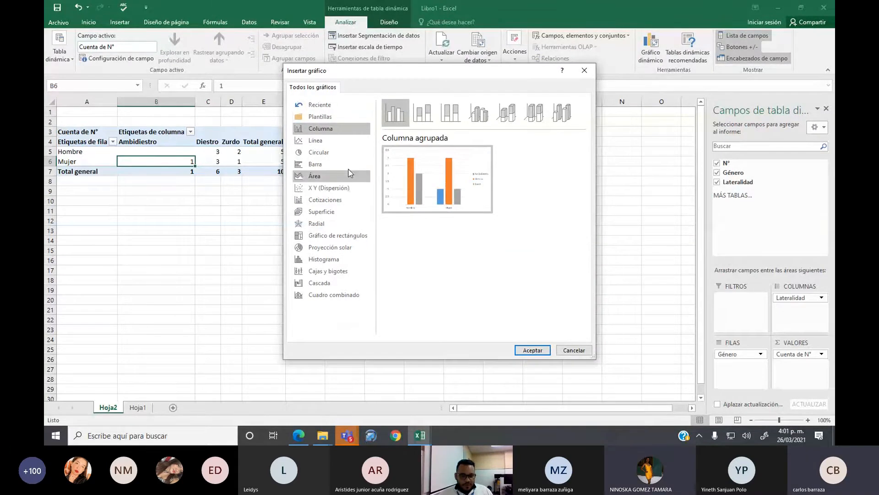
click(522, 351)
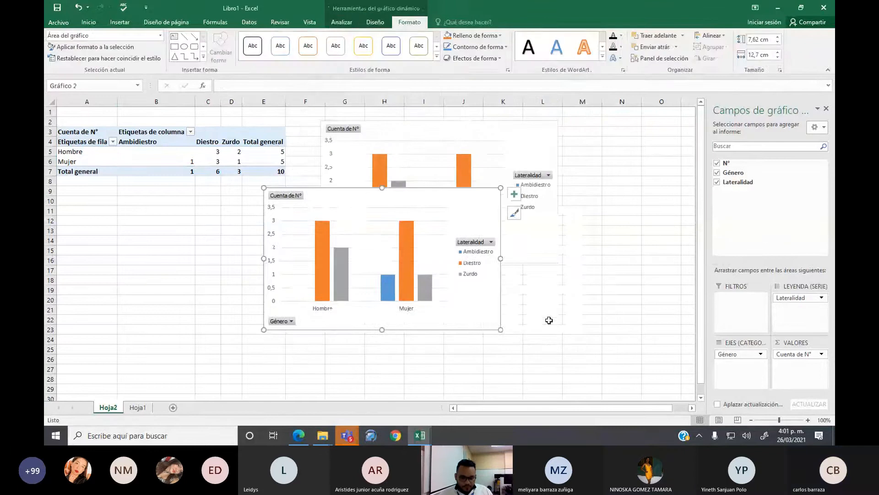
key(Escape)
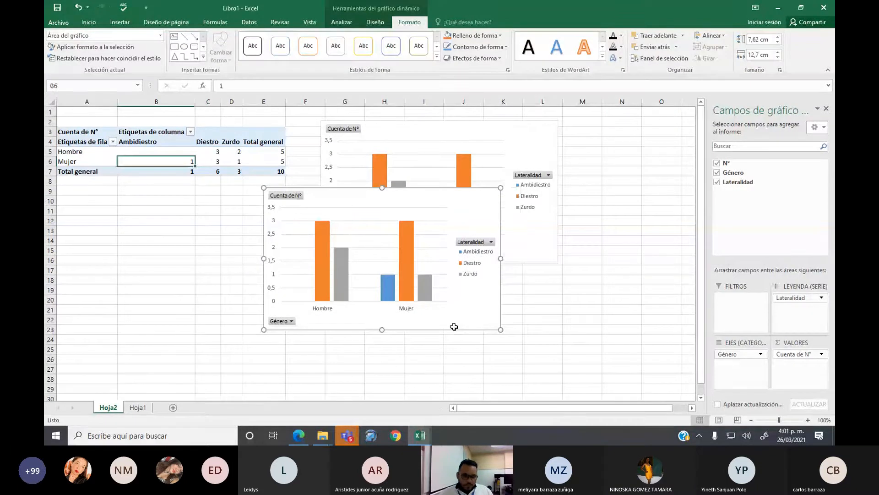
Bring the browser forward and open Google Drive from the Google apps grid
click(395, 435)
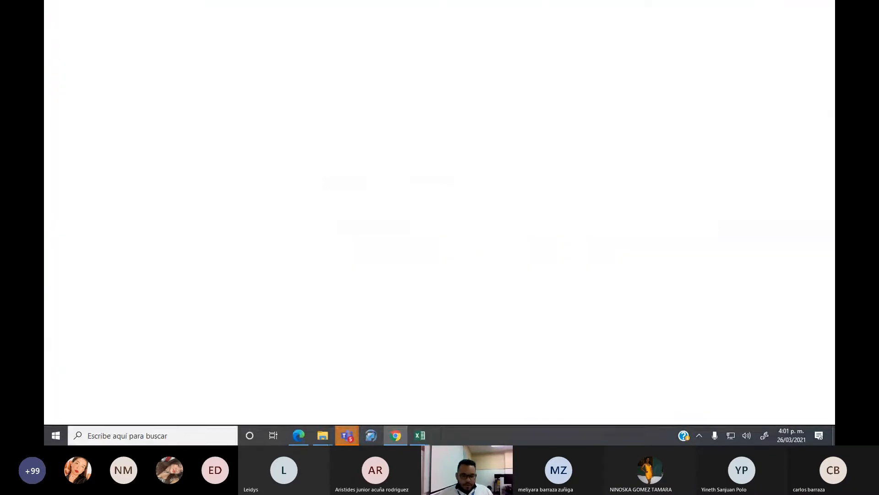
click(299, 435)
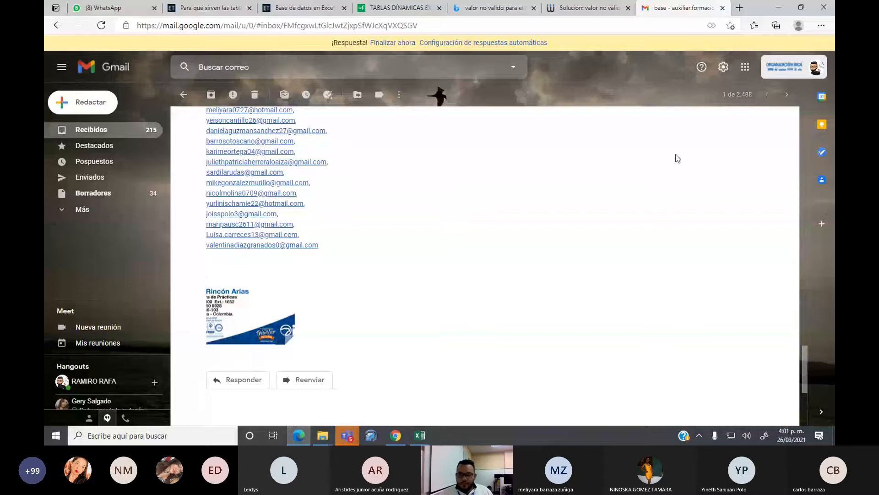
scroll(678, 158, up, 10)
click(745, 66)
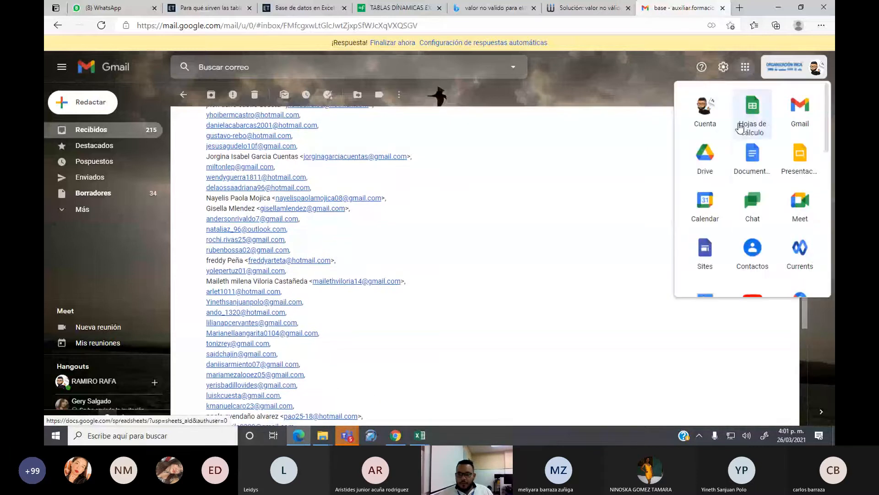
click(706, 158)
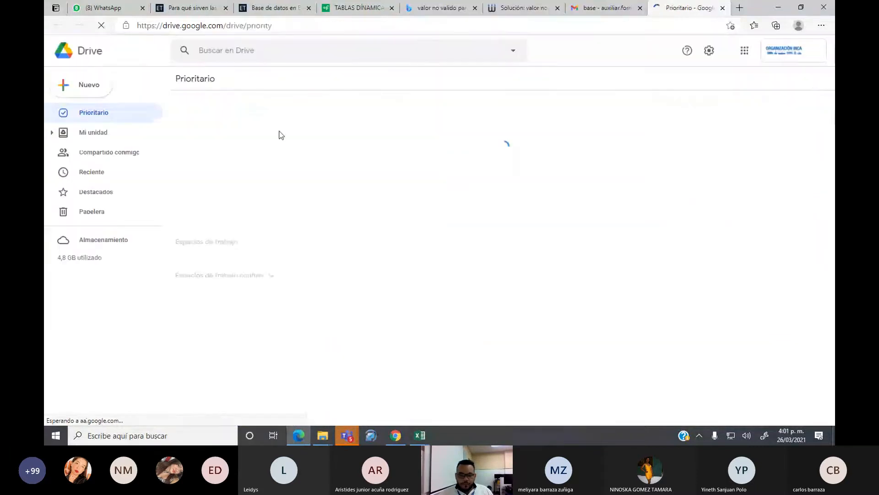
Upload the PRUEBA EXCEL workbook to Drive and show it in Mi unidad
click(92, 93)
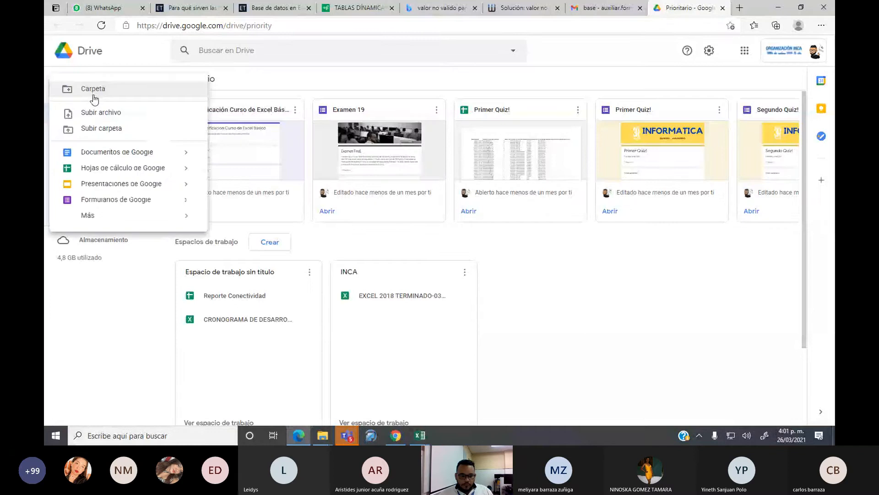
click(118, 115)
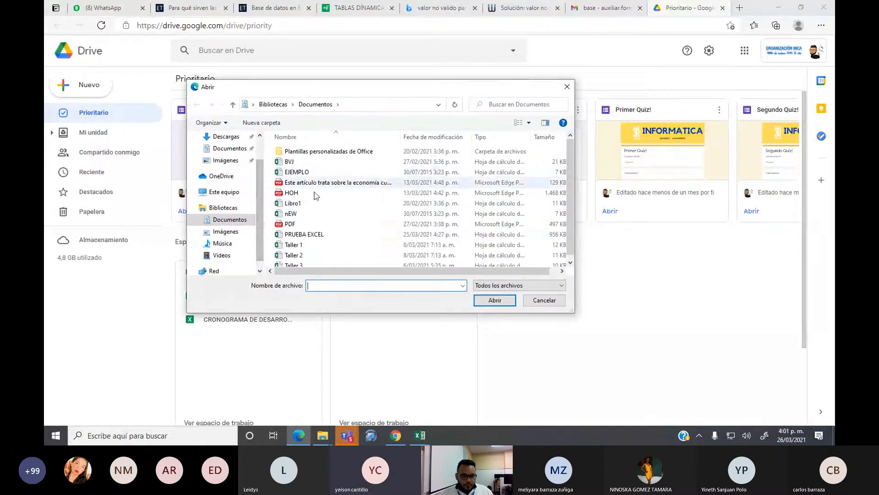
click(315, 234)
double_click(315, 234)
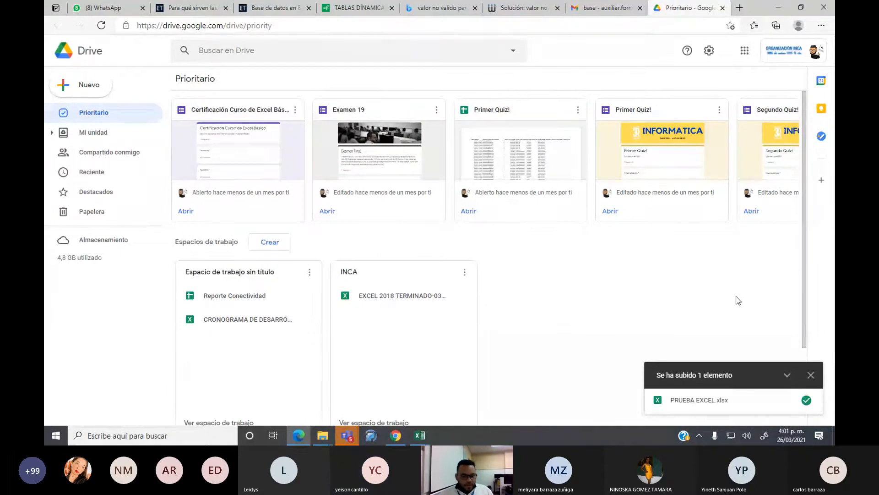
click(791, 405)
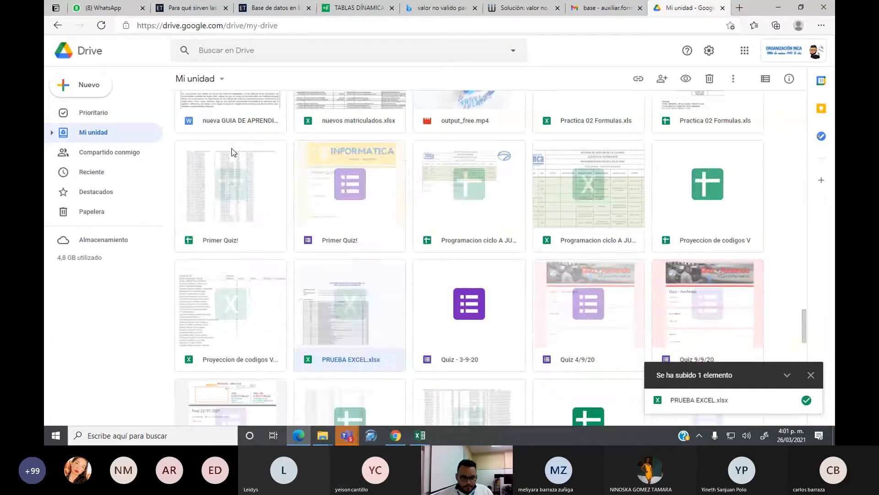
Open PRUEBA EXCEL.xlsx from the upload panel in Google Sheets, then close the Mi unidad tab
right_click(234, 153)
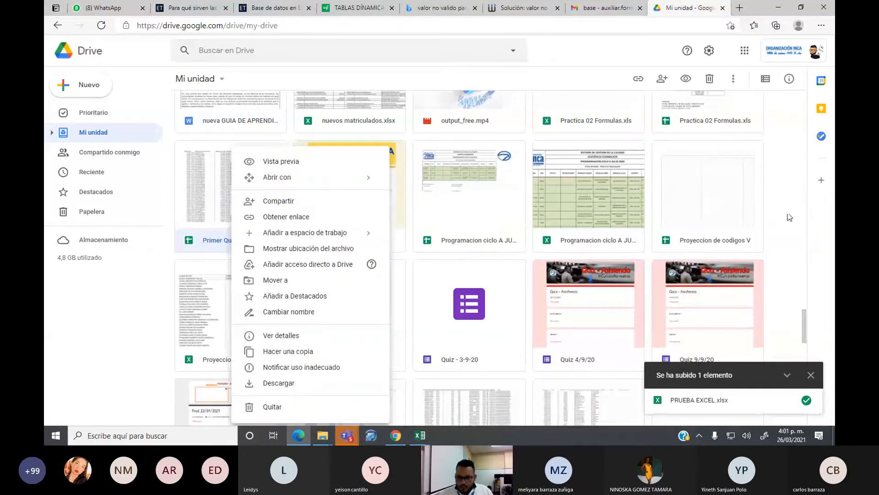
click(789, 217)
click(702, 402)
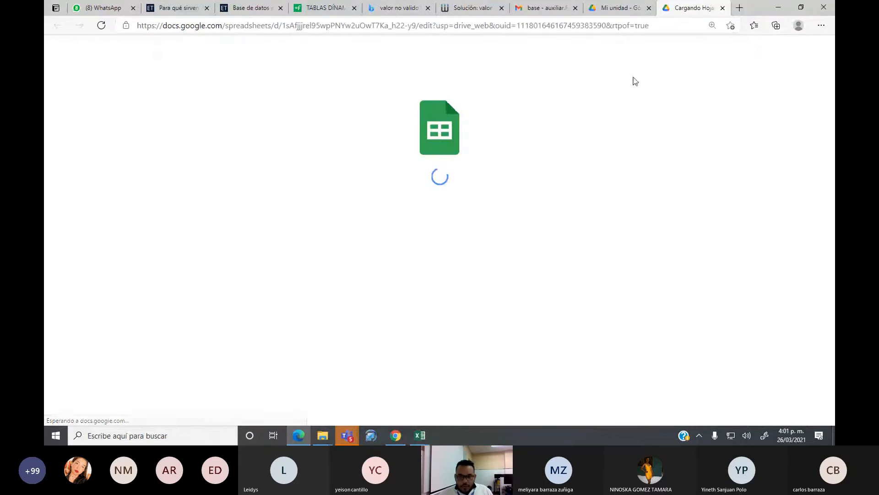
click(649, 8)
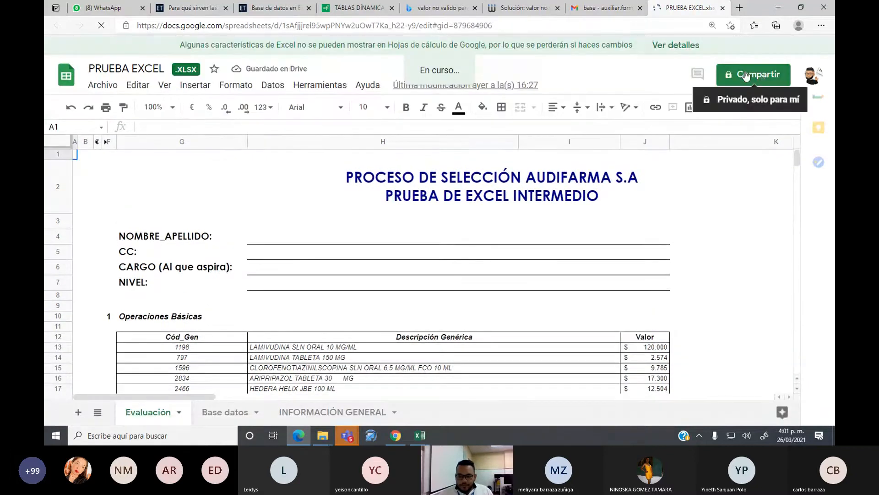
Set PRUEBA EXCEL's link access to 'Cualquier persona con el enlace' with the Lector role
click(745, 73)
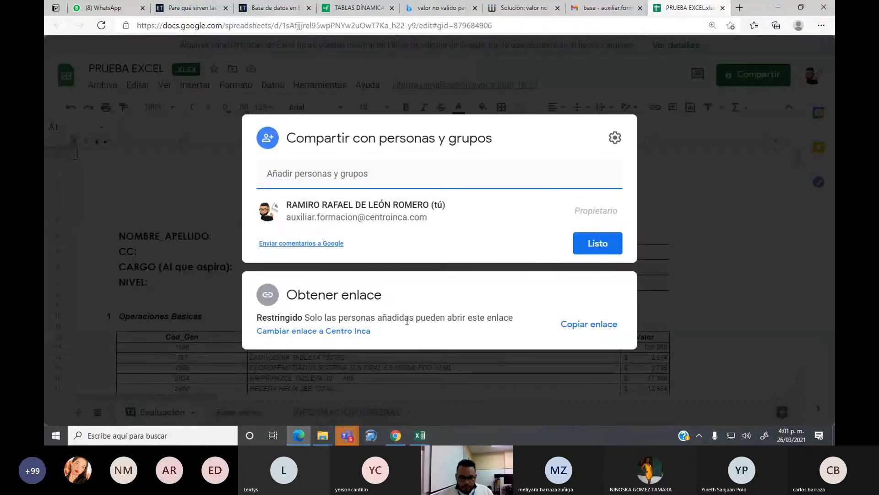
click(517, 325)
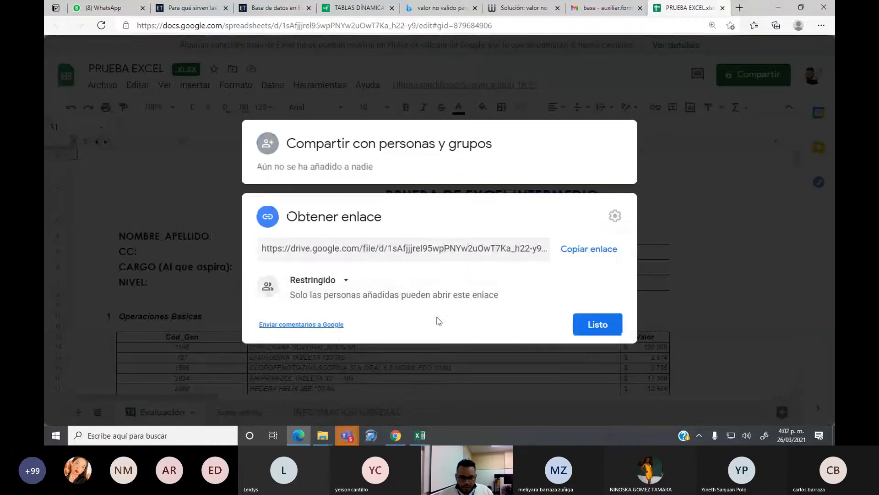
click(345, 280)
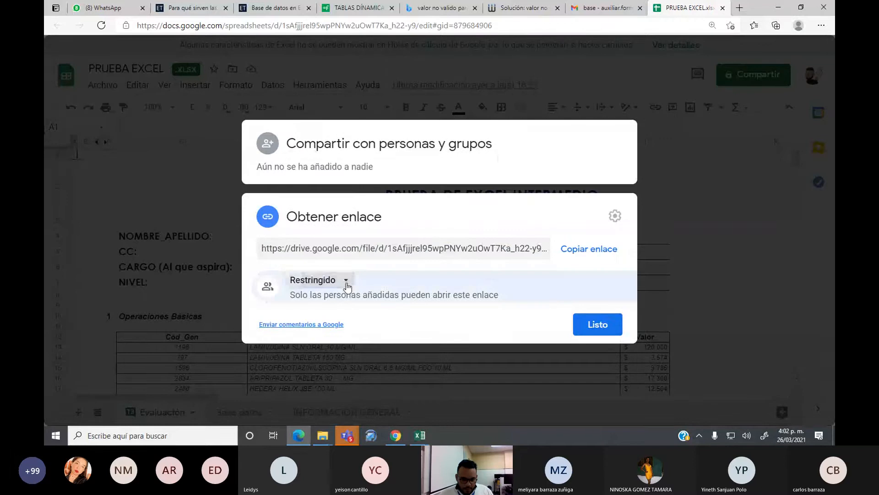
click(369, 253)
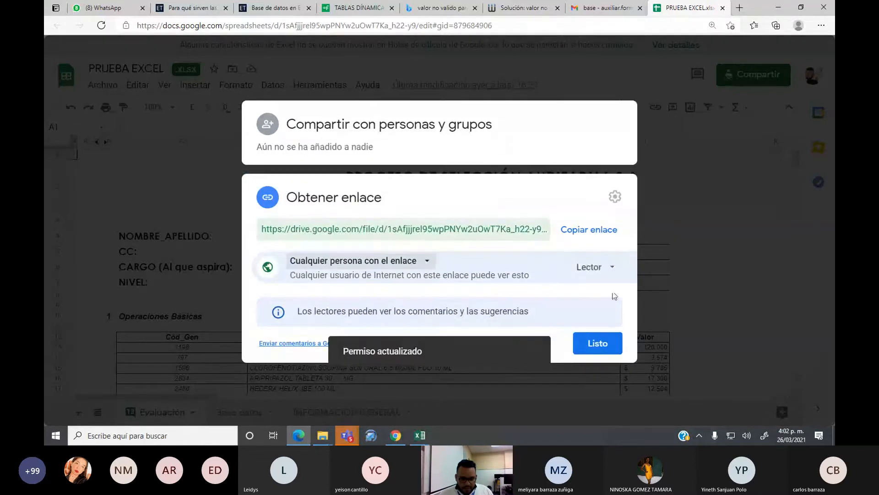
click(612, 269)
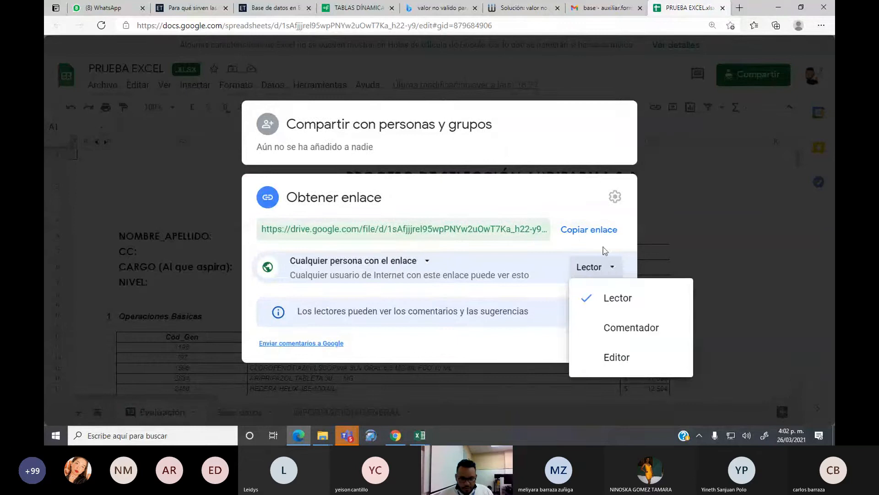
click(606, 251)
click(598, 343)
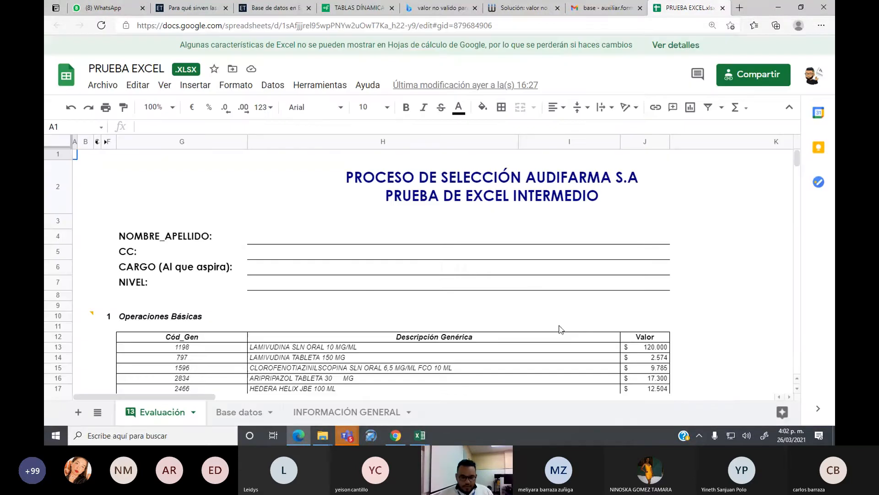
Paste the list of e-mail addresses into the Teams meeting chat and select it
click(348, 435)
click(339, 400)
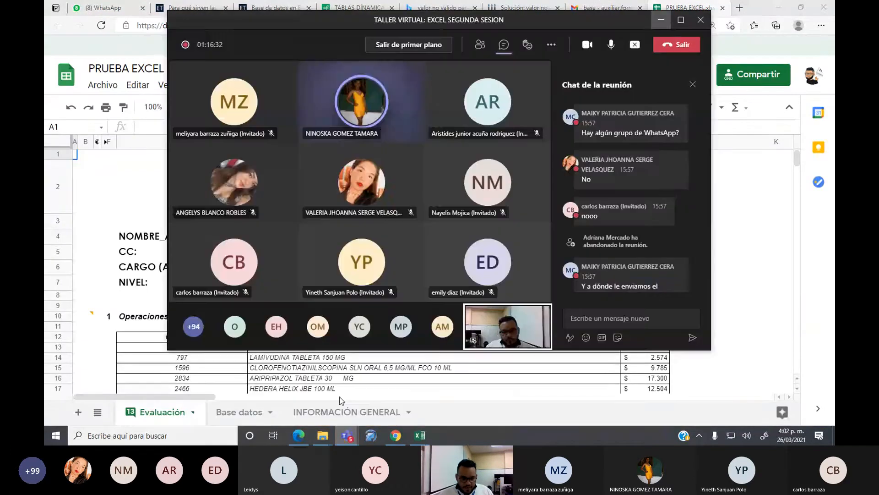
click(622, 321)
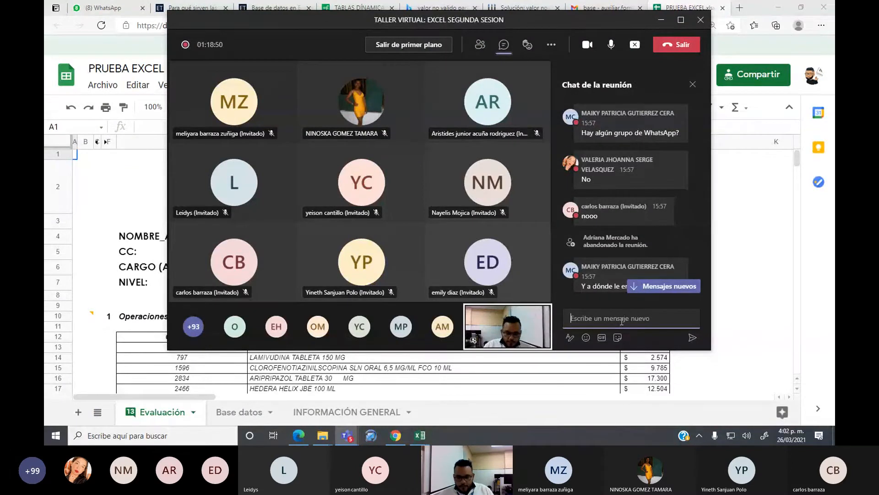
key(ctrl+v)
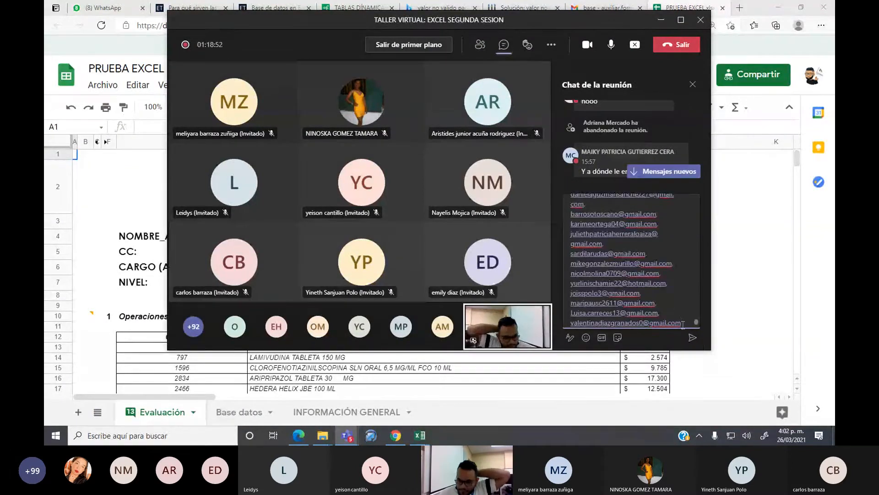
drag(683, 324, 556, 139)
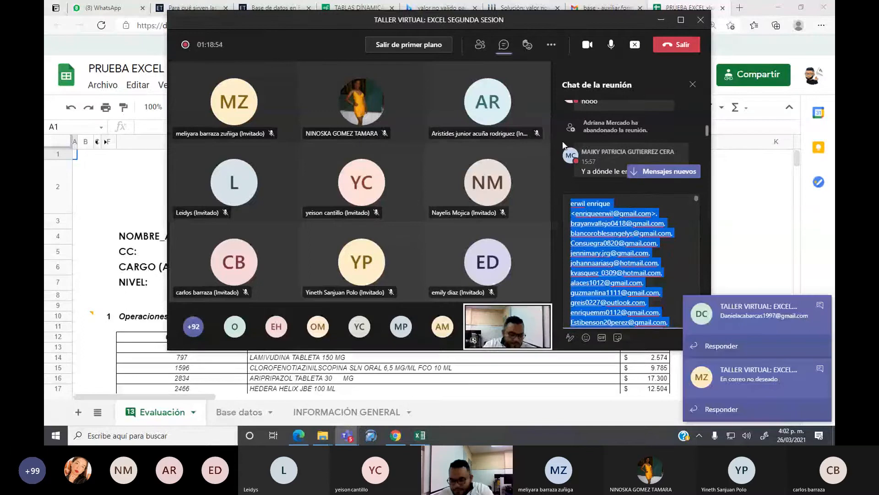
Copy the PRUEBA EXCEL sharing link from Google Sheets and switch back toward Teams
click(770, 173)
click(747, 78)
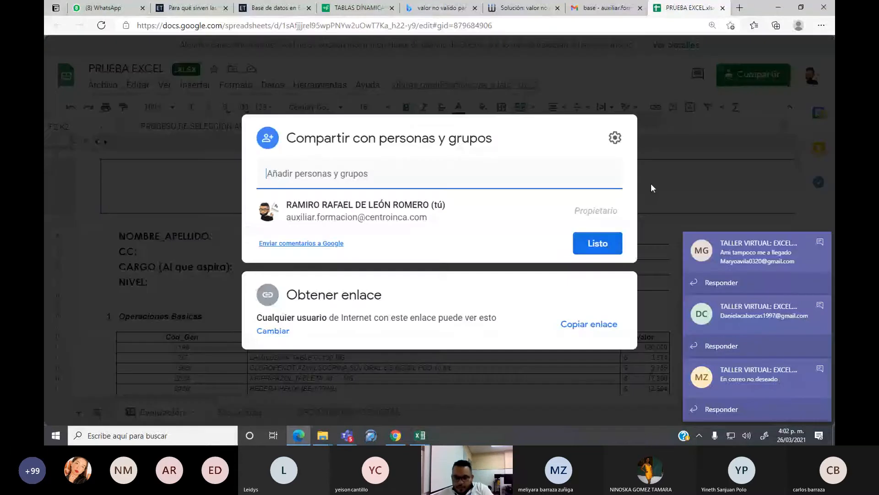
click(595, 325)
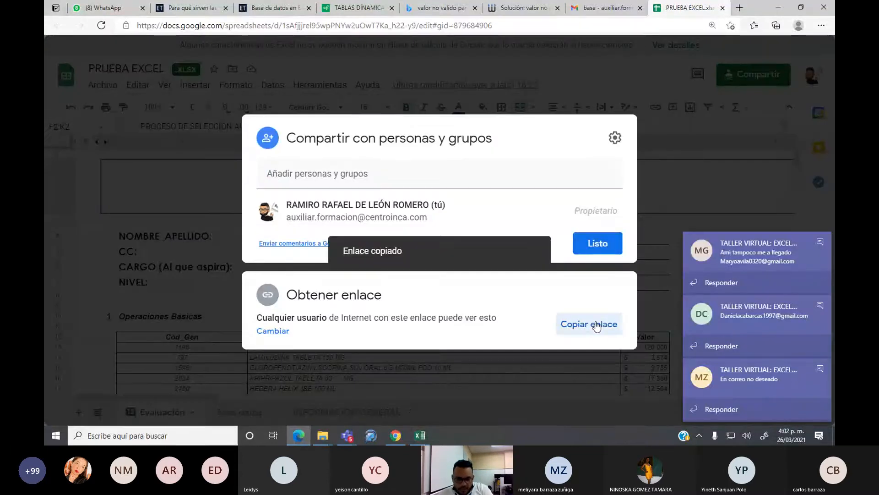
click(344, 432)
Paste the PRUEBA EXCEL Drive link into the meeting chat and send it
click(415, 398)
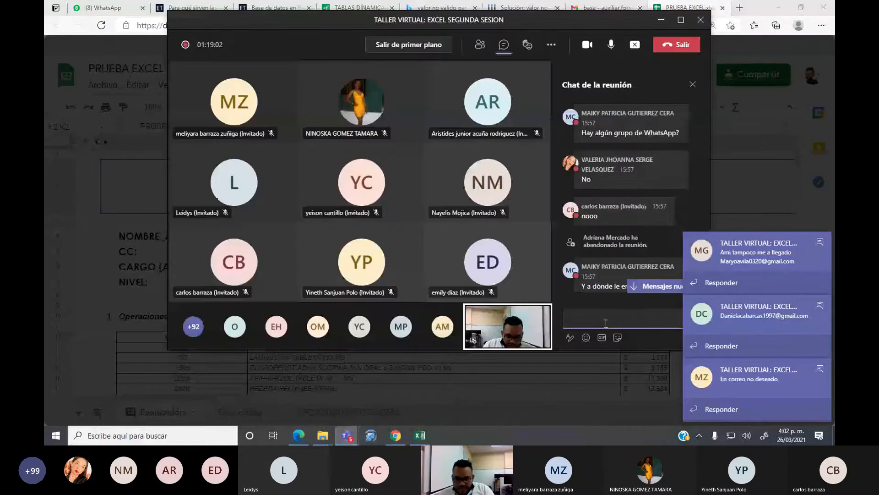
key(ctrl+v)
key(Return)
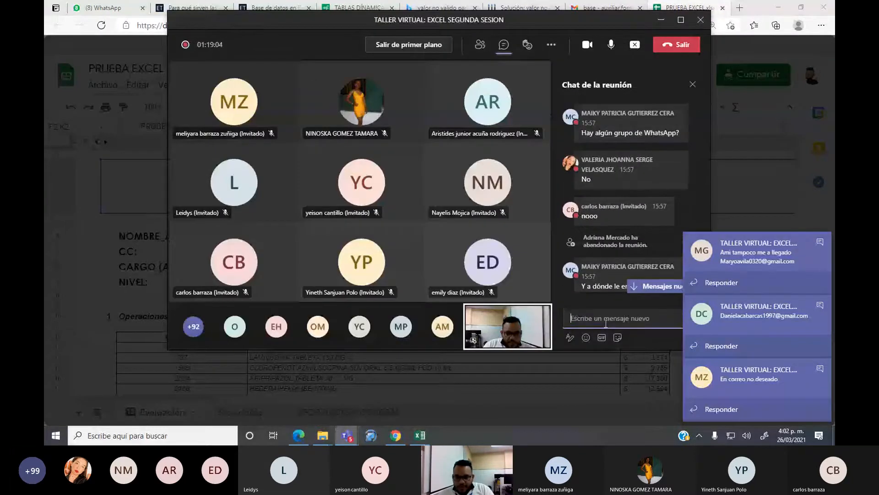
Dismiss the chat notifications and minimize the Teams meeting window
click(819, 243)
click(820, 305)
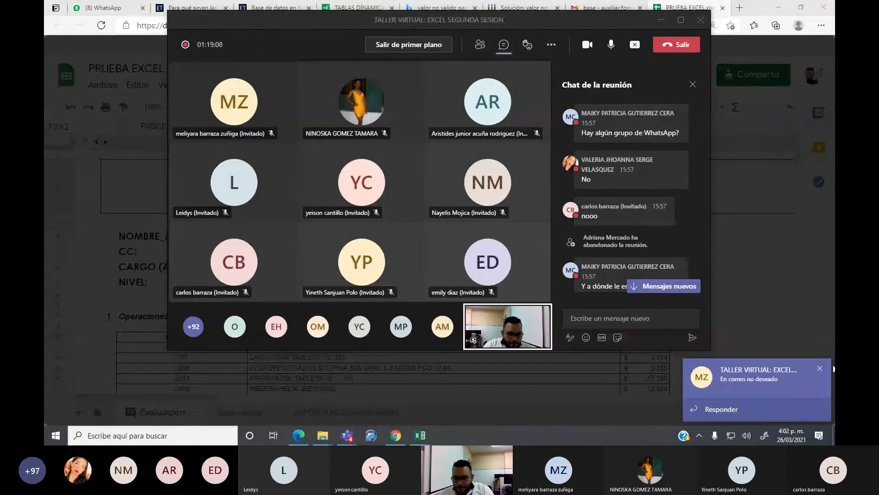
click(820, 369)
scroll(651, 273, down, 5)
scroll(651, 273, down, 10)
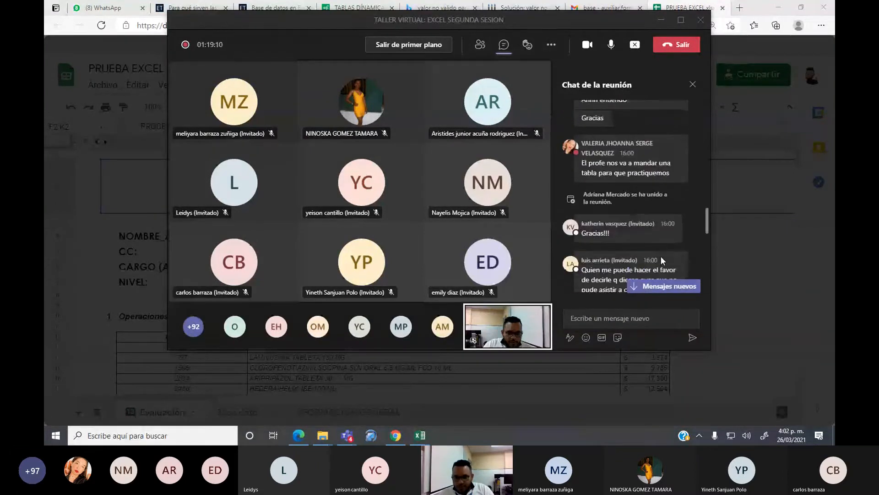
scroll(658, 246, down, 3)
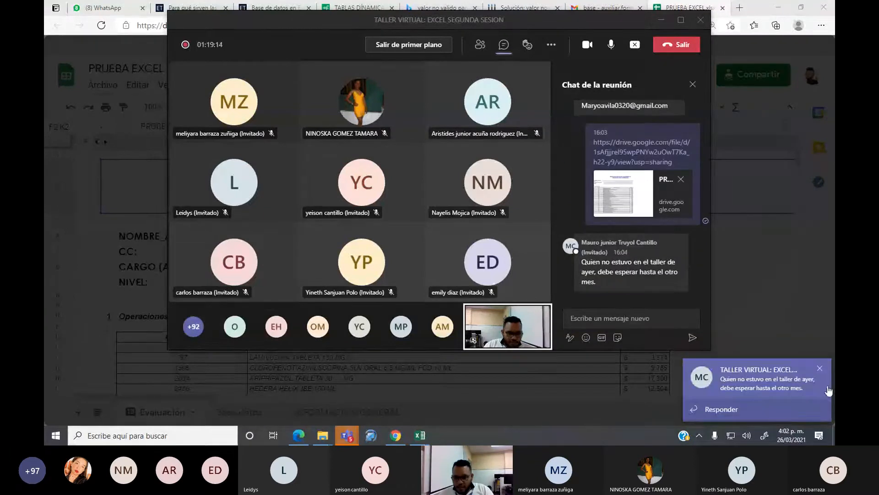
click(822, 367)
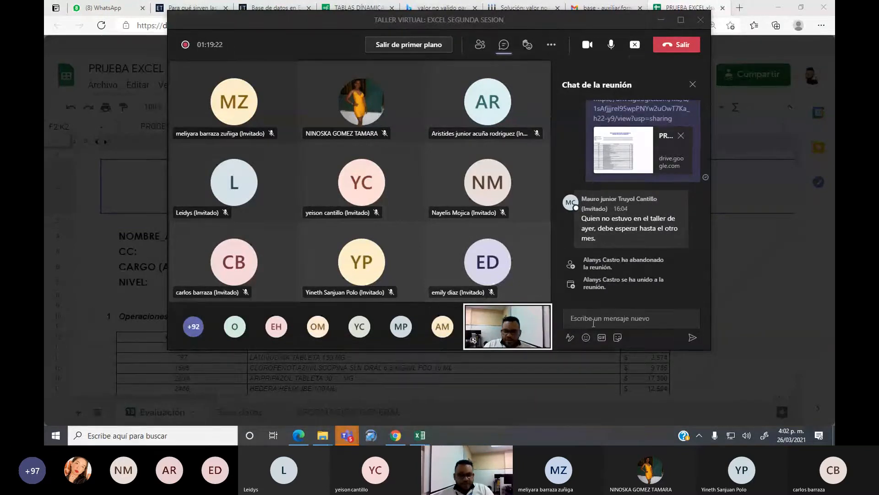
click(661, 22)
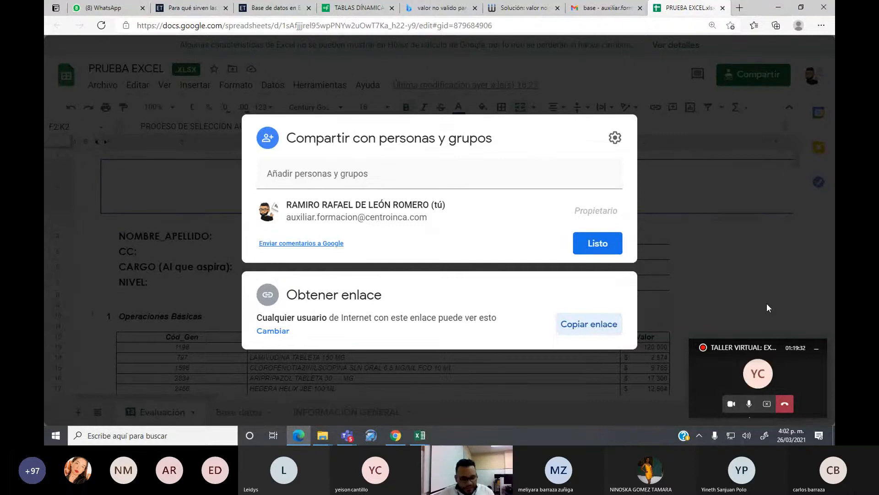
Bring the PRUEBA EXCEL workbook to the front and switch to the Evaluación sheet
mouse_move(422, 439)
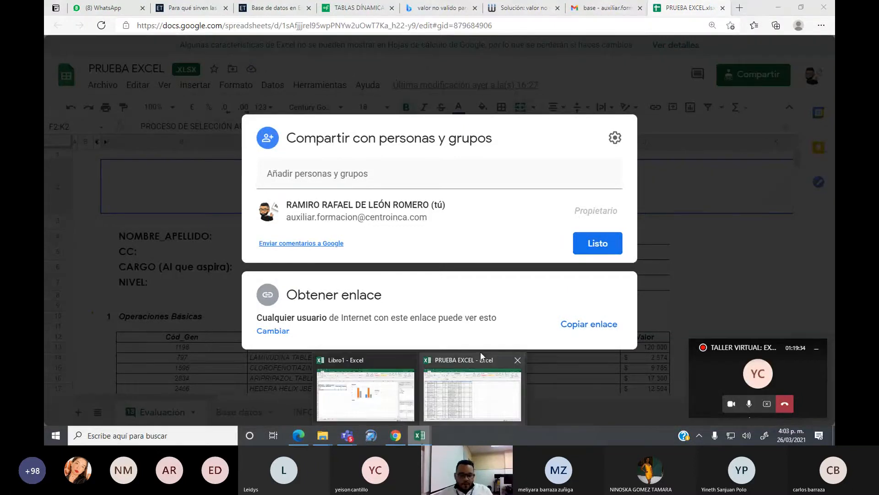
click(463, 400)
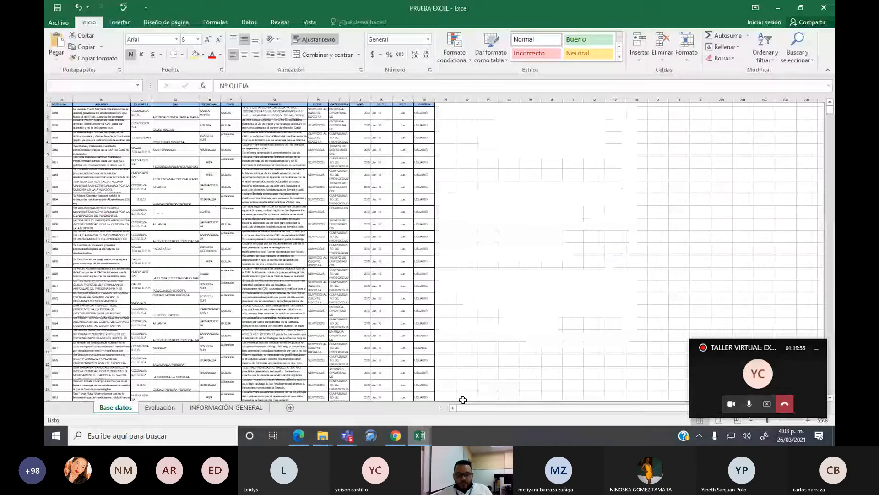
click(509, 286)
ctrl+scroll(517, 306, up, 3)
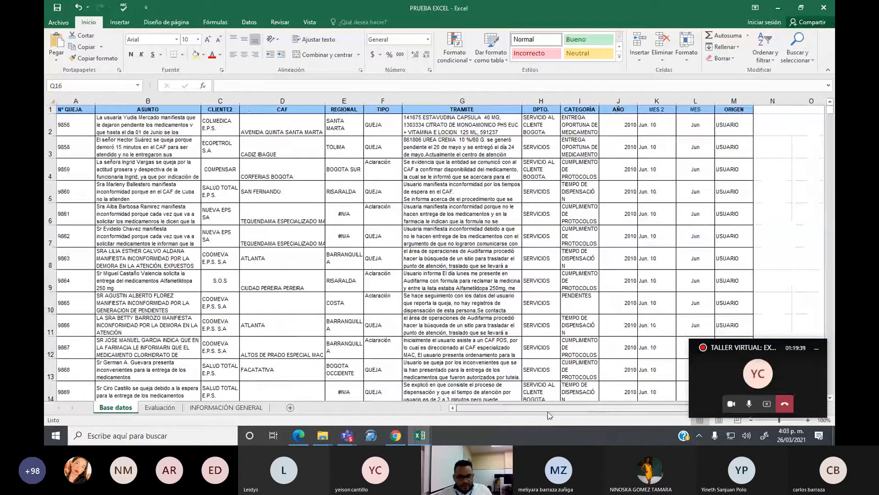
click(155, 408)
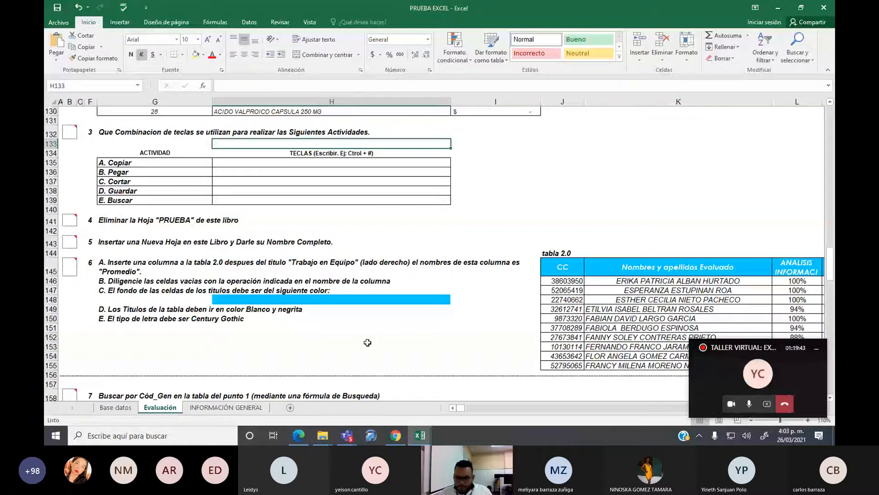
Scroll through the Evaluación sheet's exercises from top to bottom and back up
scroll(367, 342, up, 20)
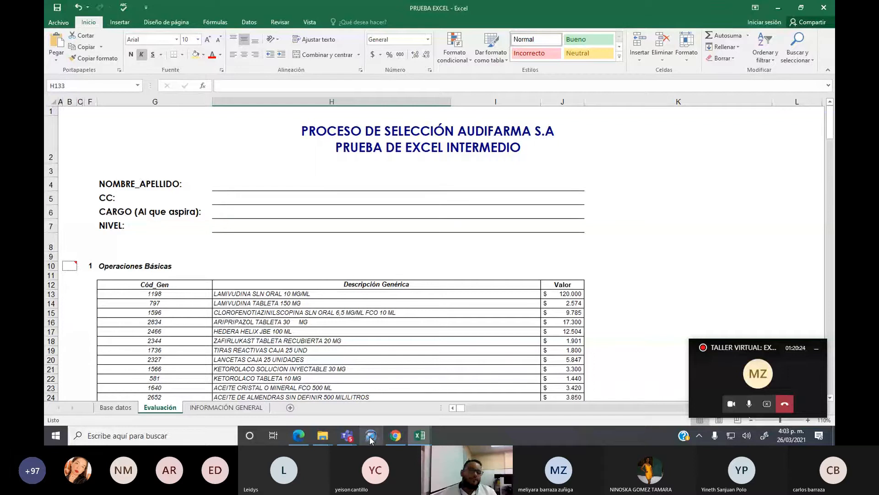
drag(113, 137, 677, 368)
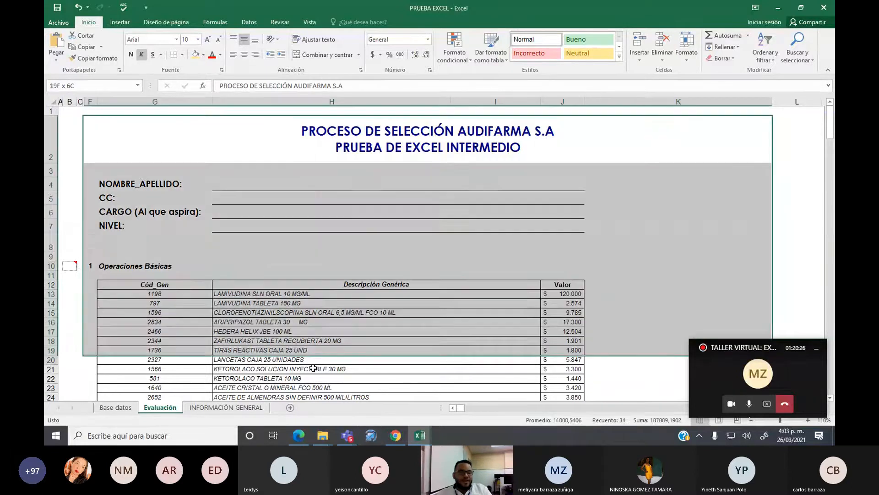
scroll(296, 302, down, 3)
scroll(292, 290, down, 19)
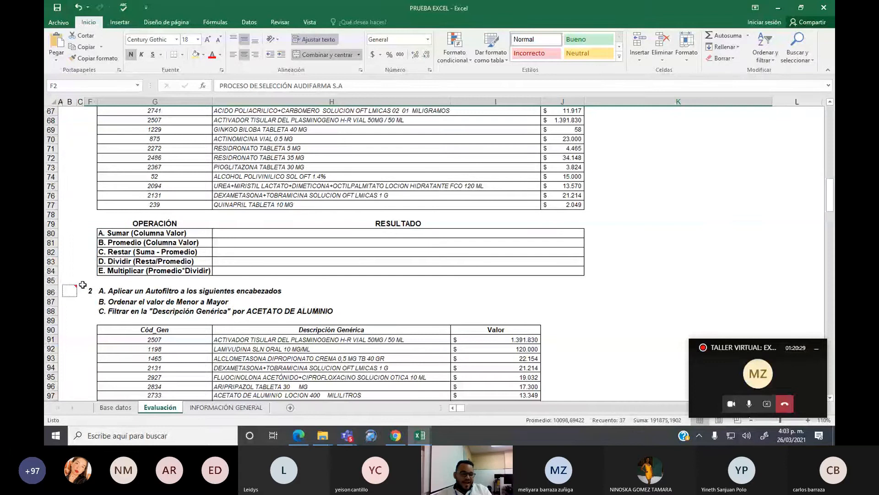
scroll(83, 285, down, 20)
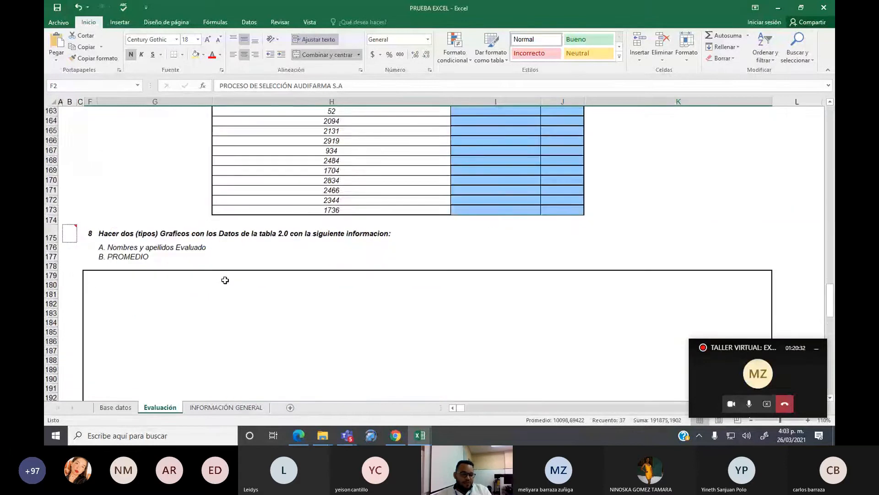
scroll(225, 279, down, 20)
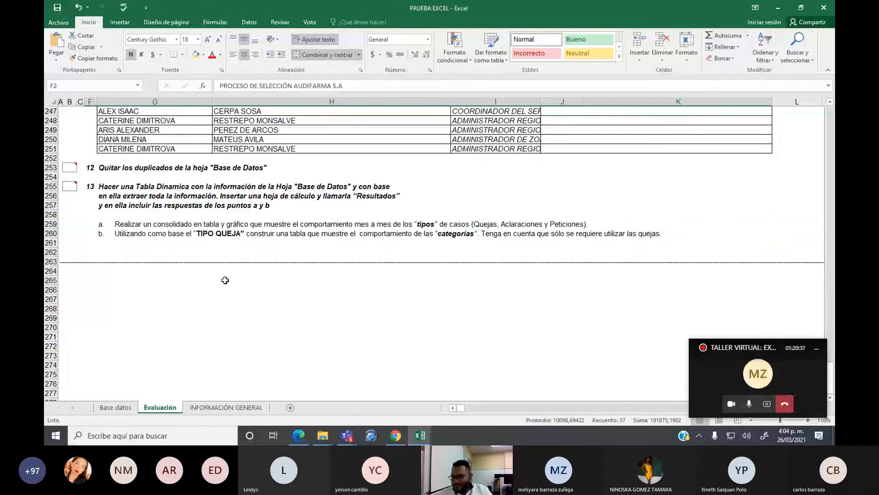
scroll(225, 280, up, 20)
scroll(225, 279, up, 18)
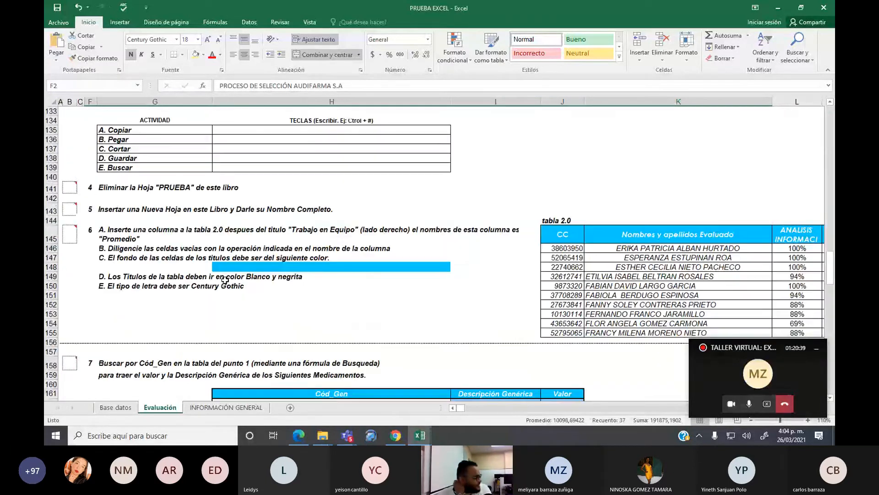
scroll(225, 279, up, 20)
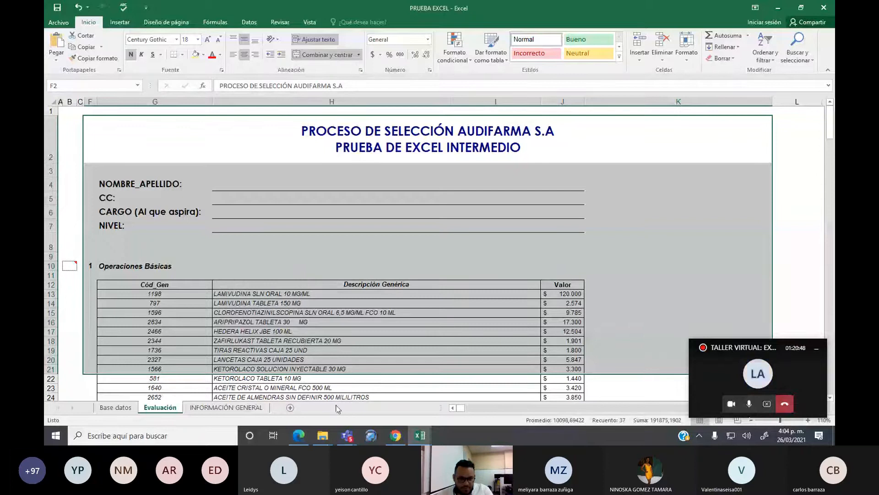
click(318, 250)
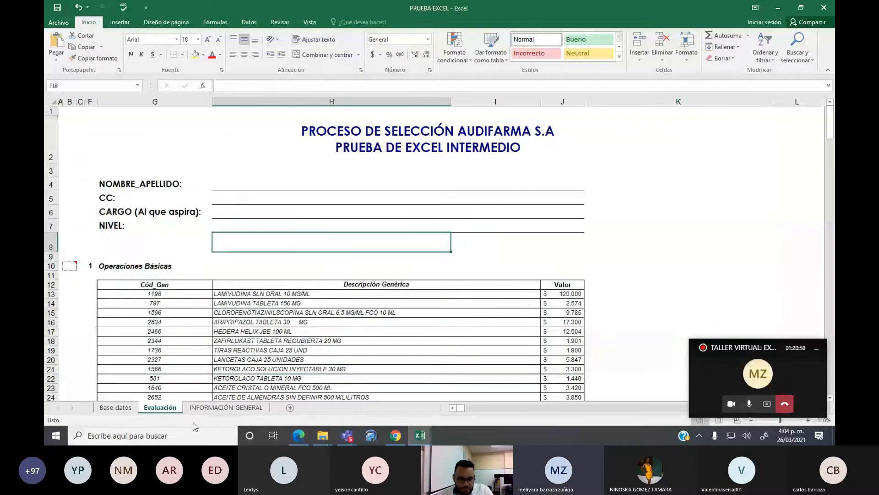
click(348, 437)
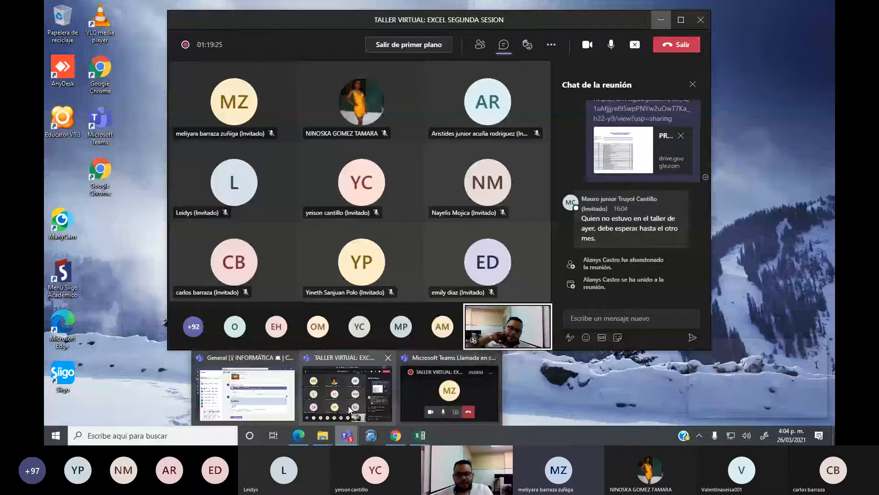
click(350, 408)
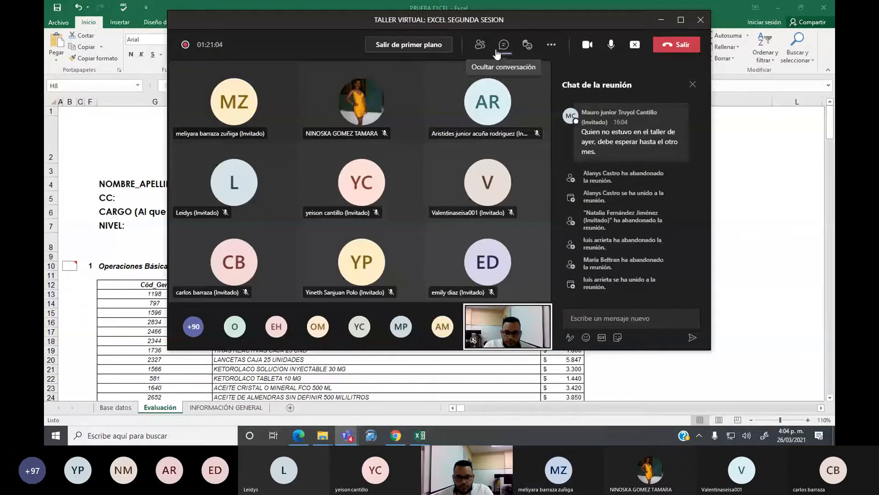
click(482, 46)
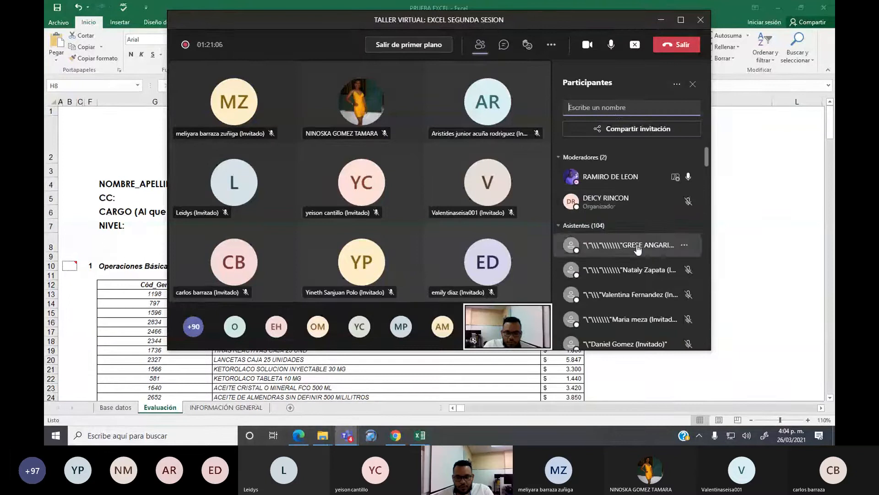
click(760, 245)
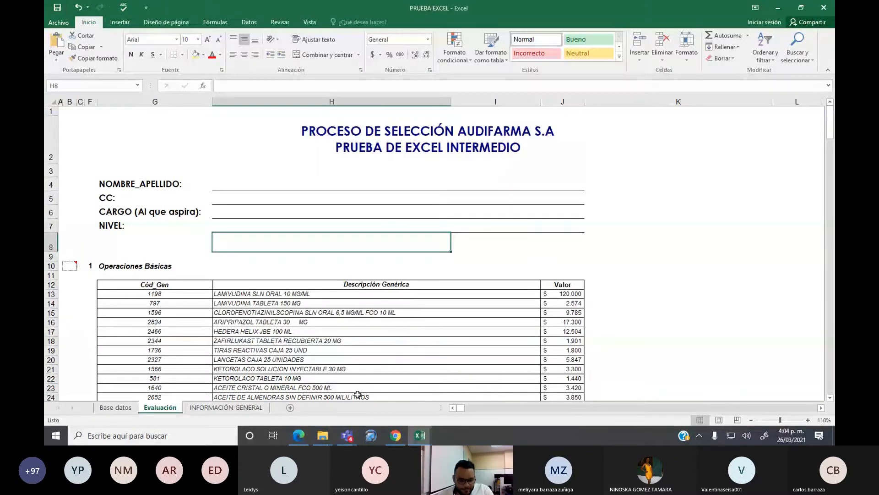
Move from the Evaluación sheet to the Base datos sheet with the Nº QUEJA, ASUNTO, CLIENTE2 columns
scroll(177, 299, down, 1)
scroll(177, 299, down, 18)
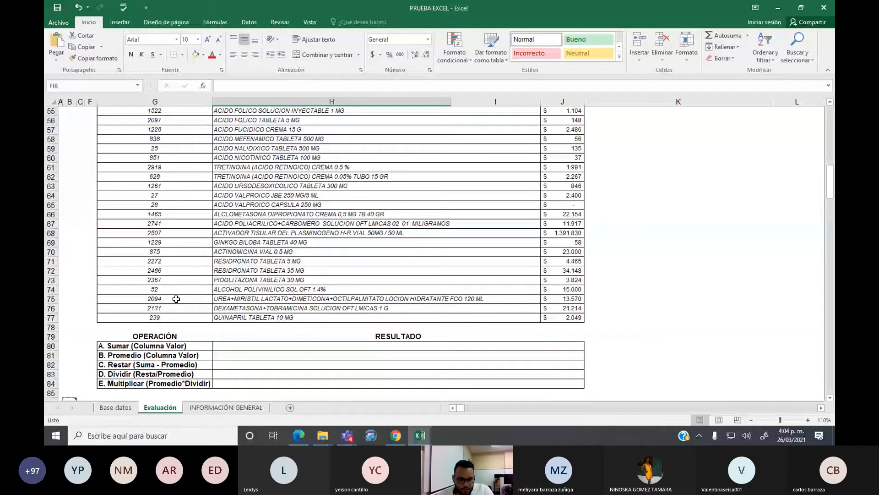
scroll(176, 299, down, 17)
scroll(176, 299, down, 12)
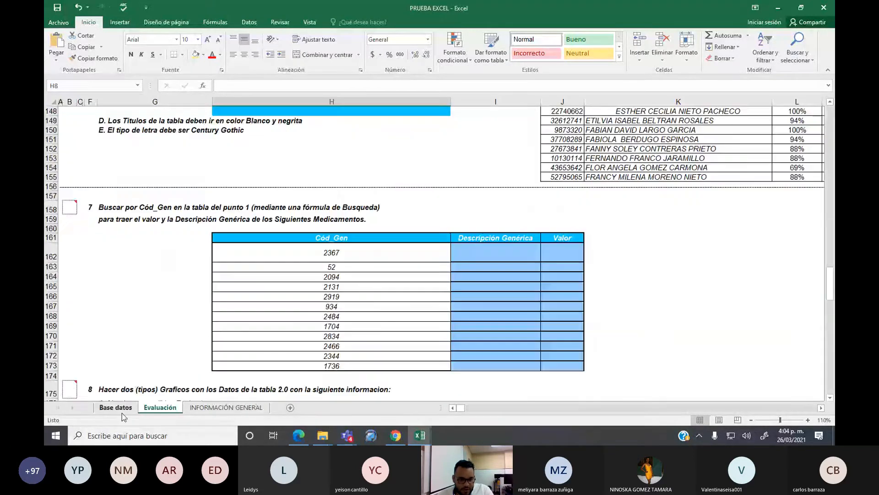
click(120, 409)
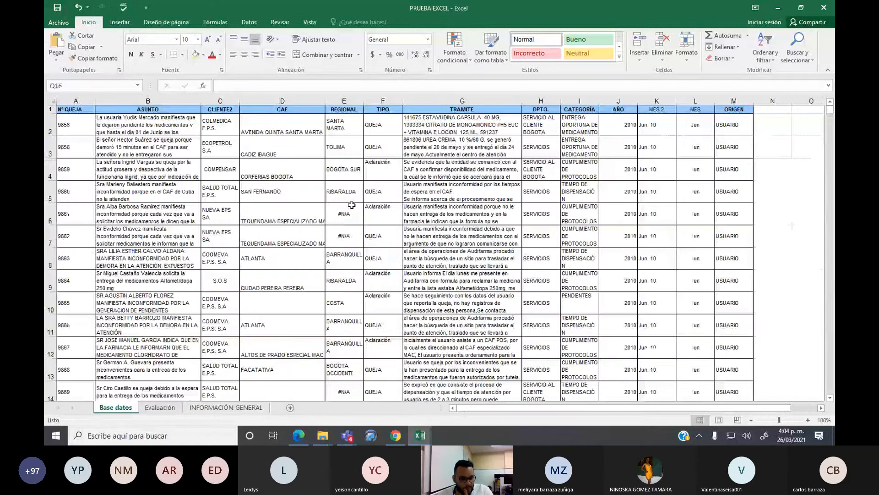
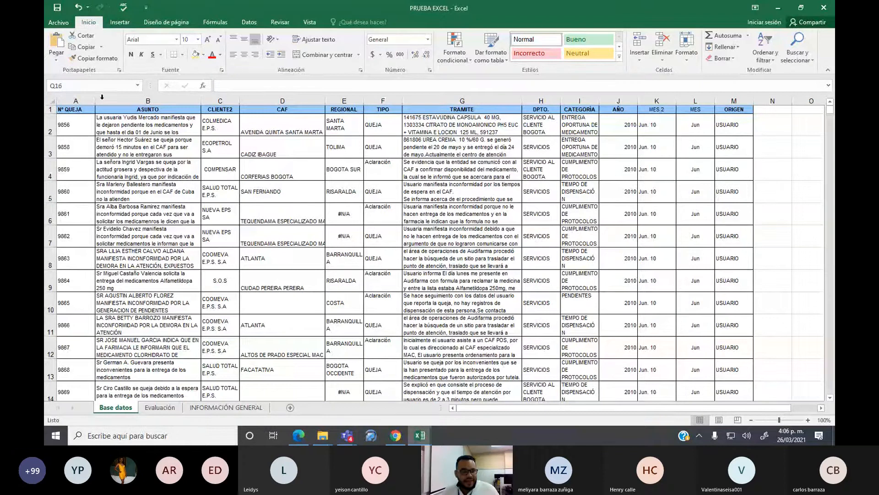
Select the Base datos range A1:M2141 and build a pivot table from it on a new sheet
click(84, 108)
key(ctrl+shift+Right)
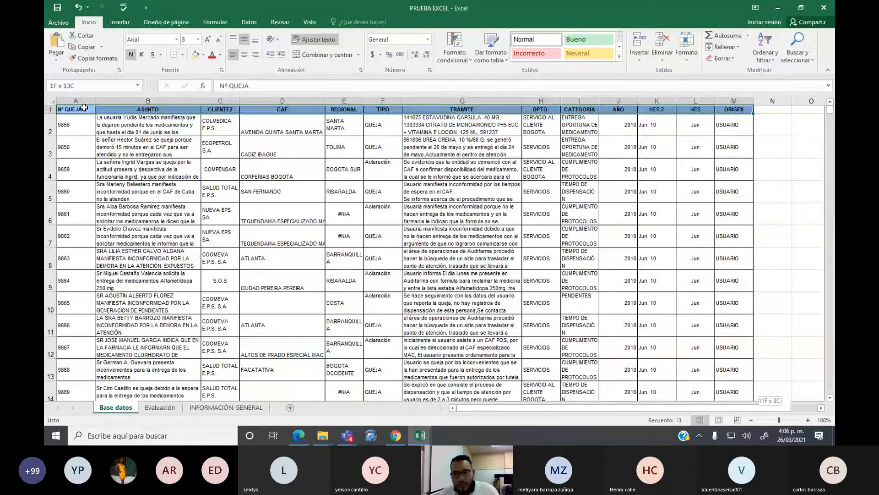
key(ctrl+shift+Down)
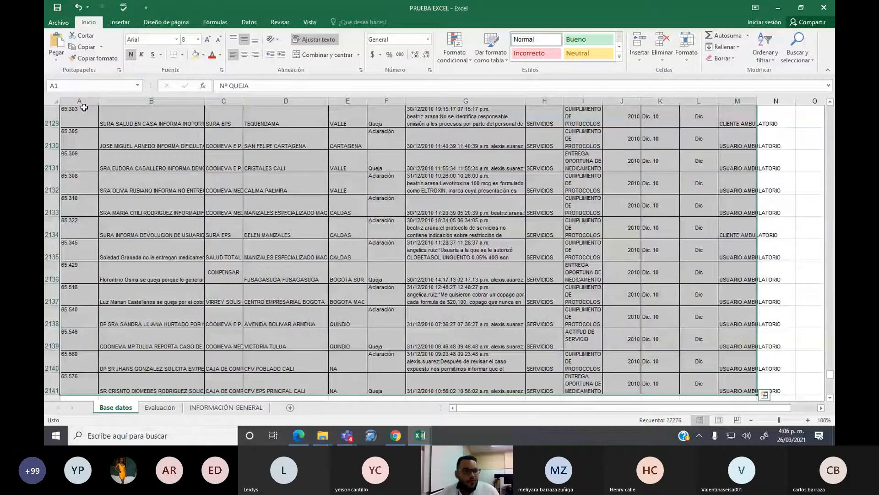
click(120, 22)
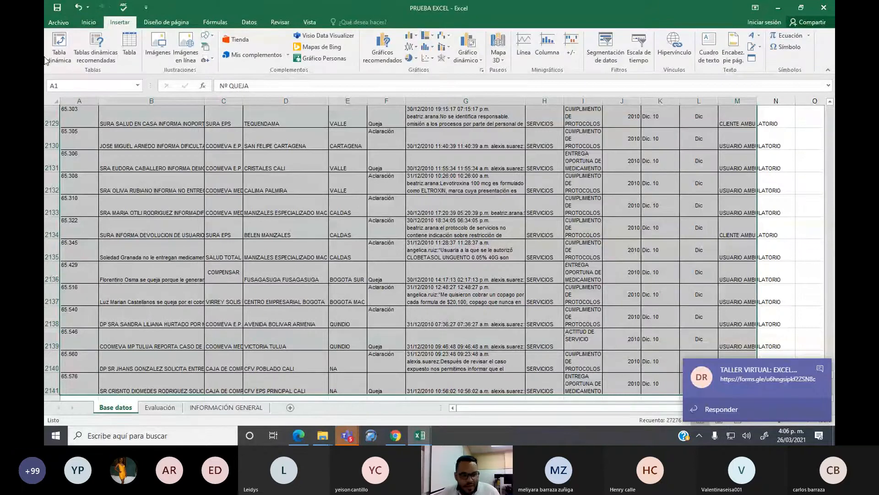
click(59, 45)
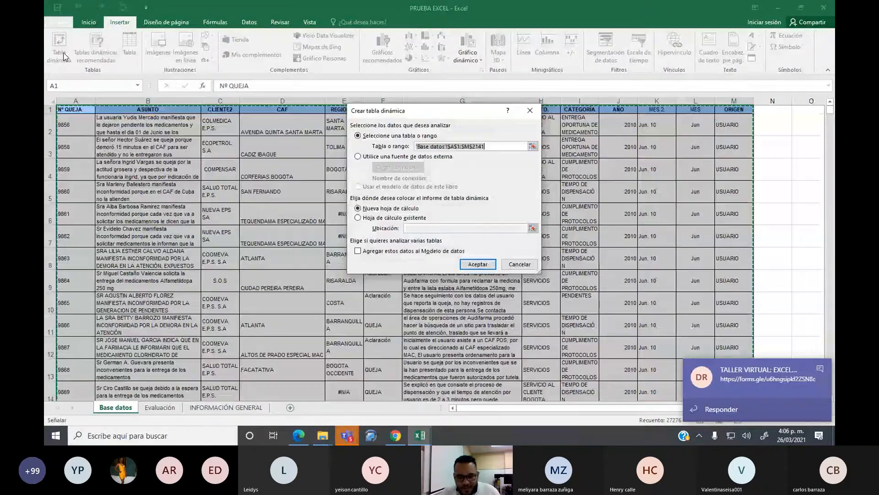
click(486, 265)
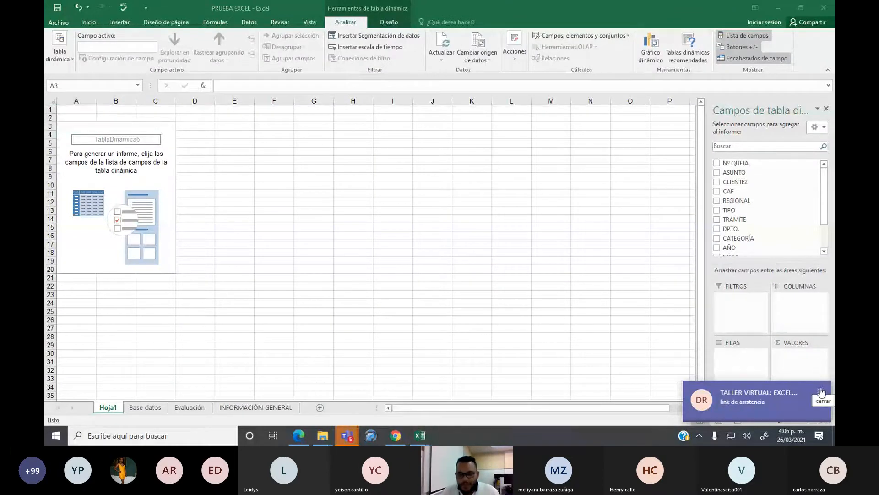
Dismiss the Teams notification, scroll the PivotTable field list, and return to Base datos
click(821, 391)
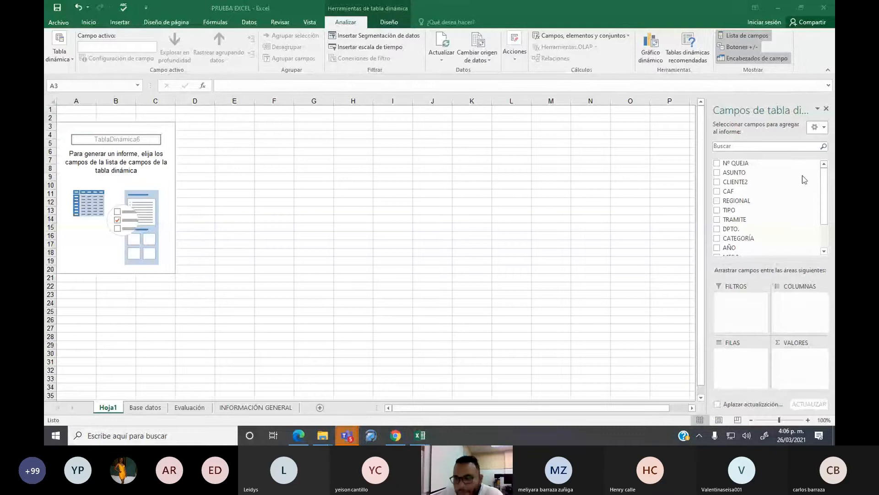
click(824, 190)
drag(824, 193, 824, 215)
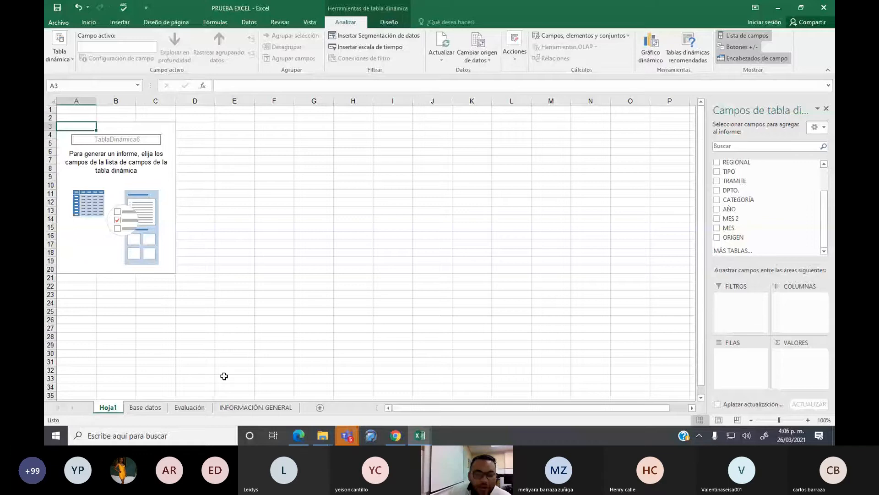
click(146, 407)
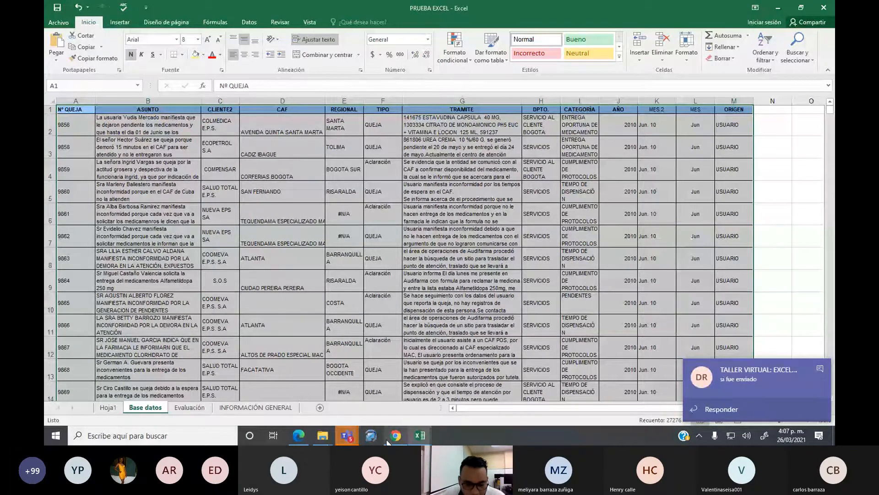
Silence the TALLER VIRTUAL: EXCEL SEGUNDA SESION chat in Teams, then minimise Teams
click(347, 435)
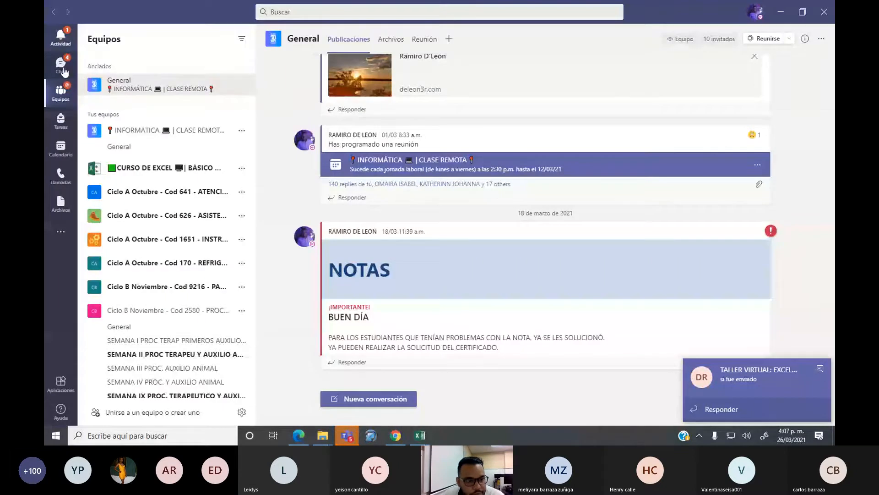
click(62, 68)
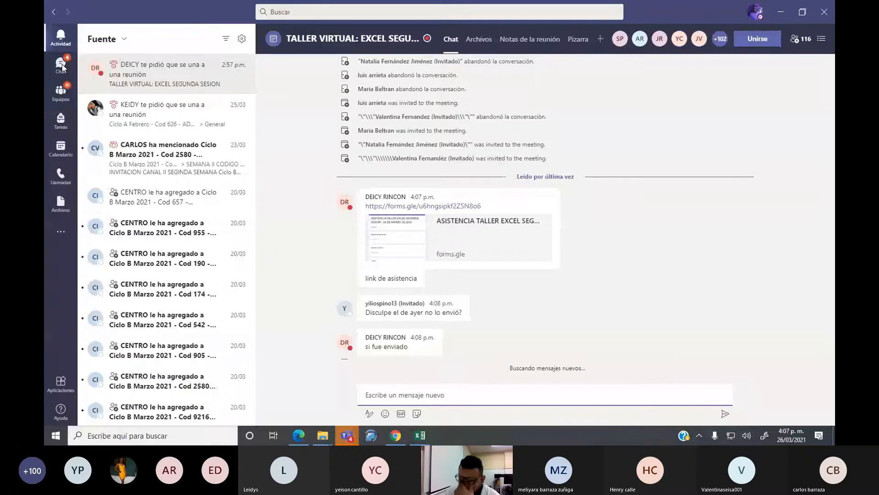
click(63, 69)
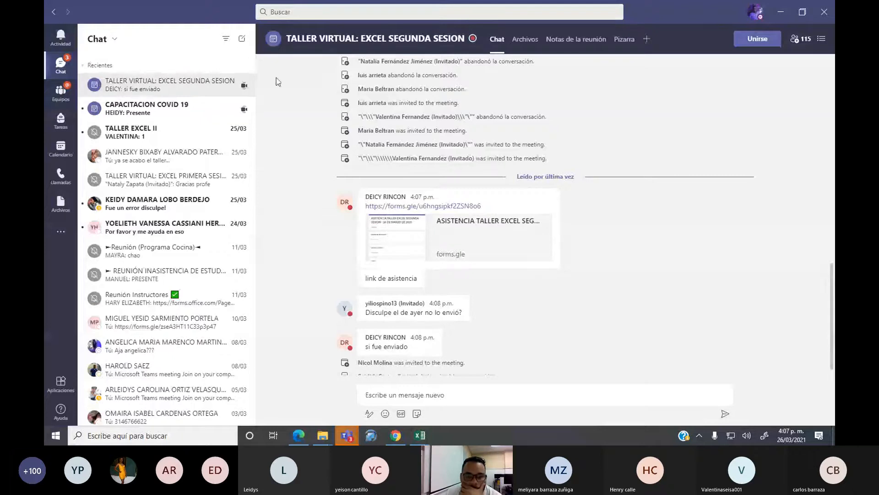
click(242, 85)
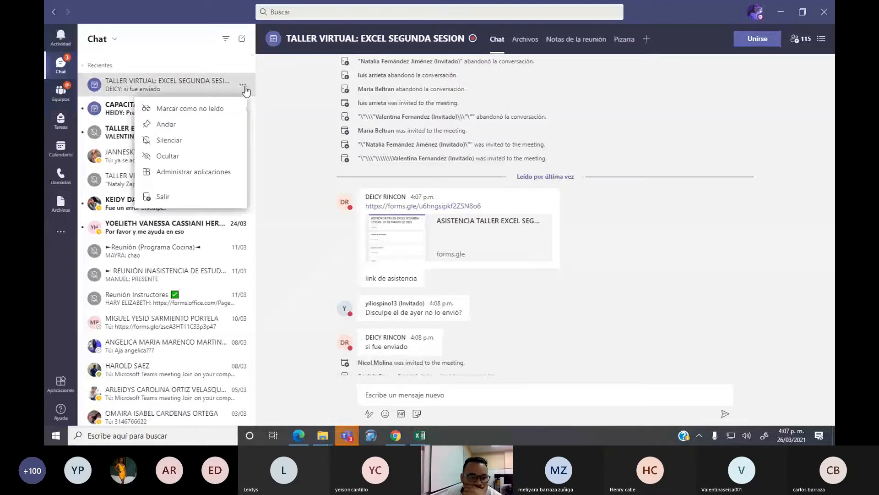
click(186, 140)
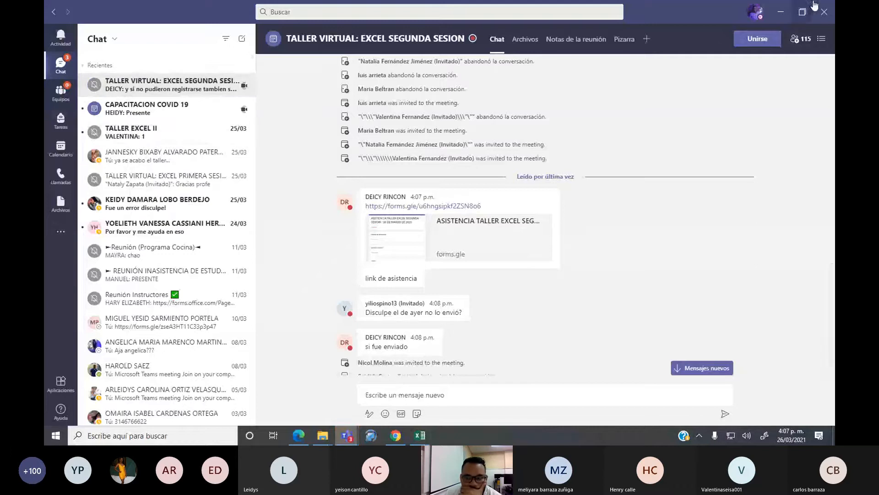
click(781, 12)
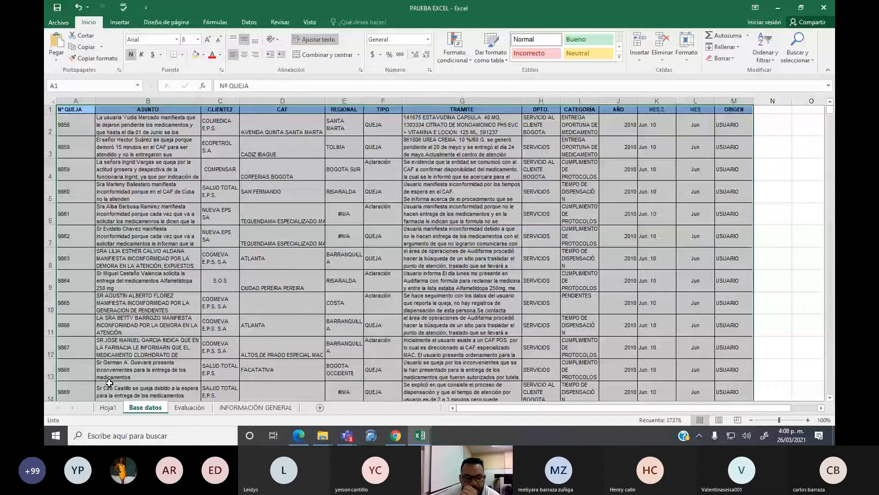
Check Base datos briefly, then settle on Hoja1 with the empty TablaDinámica6
click(108, 407)
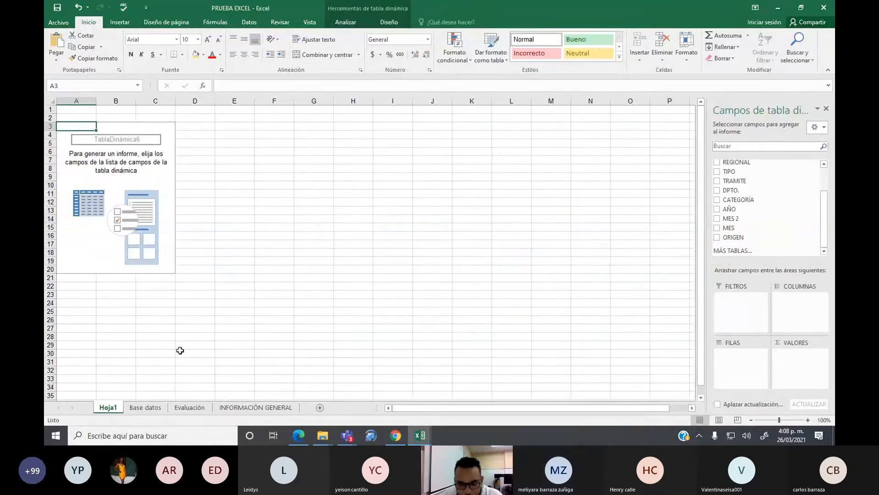
click(152, 408)
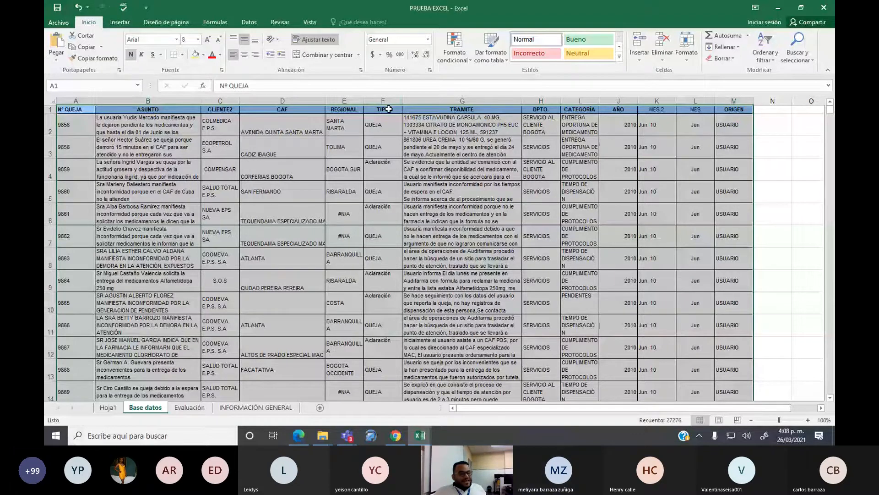
click(106, 409)
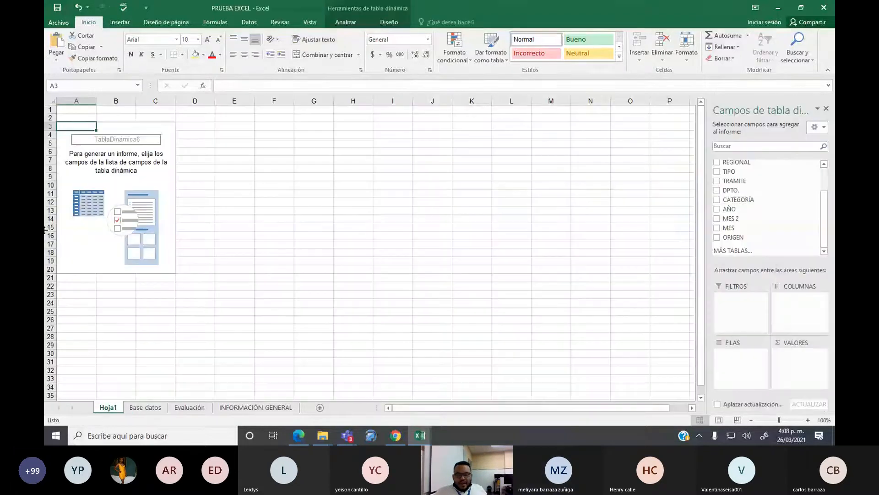
Add TIPO to the pivot rows and Nº QUEJA to the values as Suma de Nº QUEJA
drag(734, 173, 738, 360)
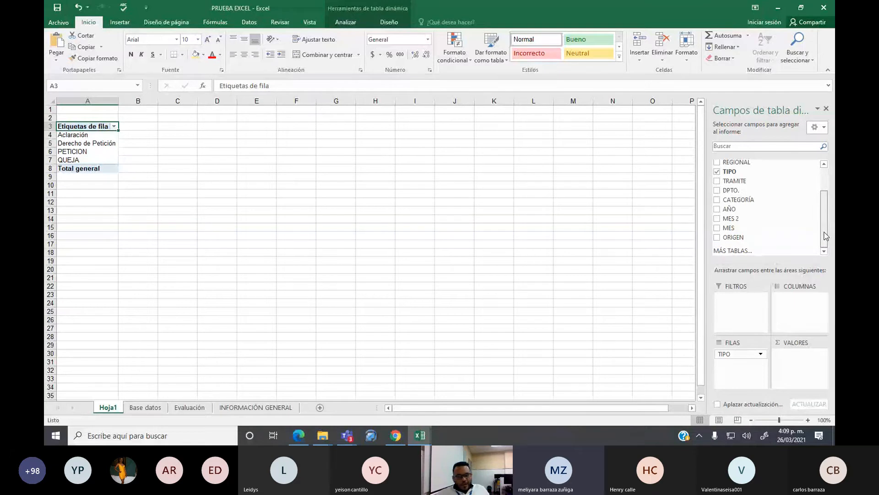
drag(825, 233, 825, 185)
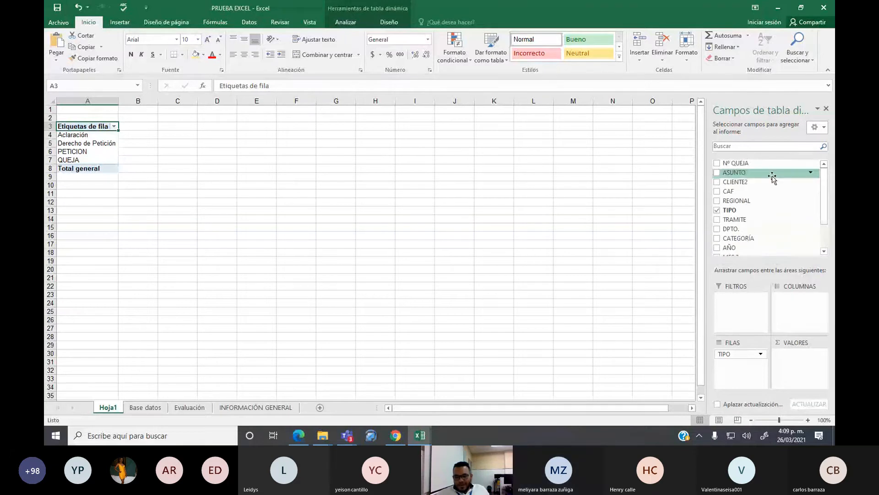
drag(733, 163, 810, 366)
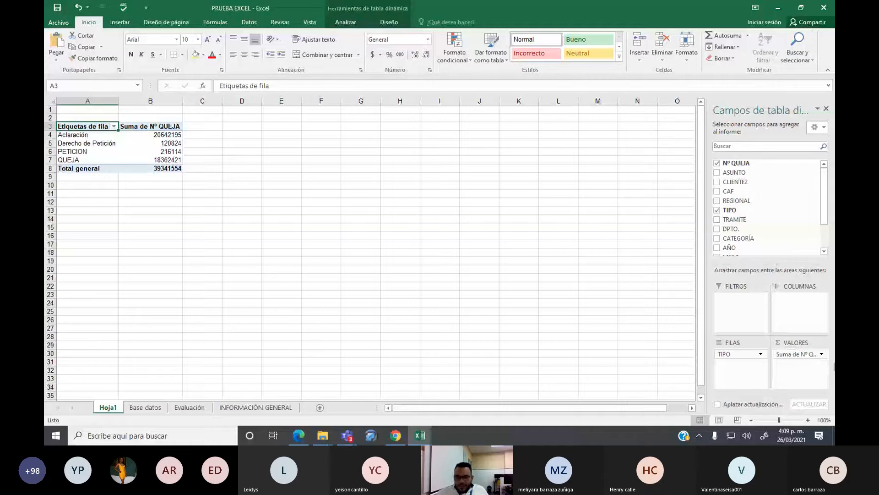
click(802, 359)
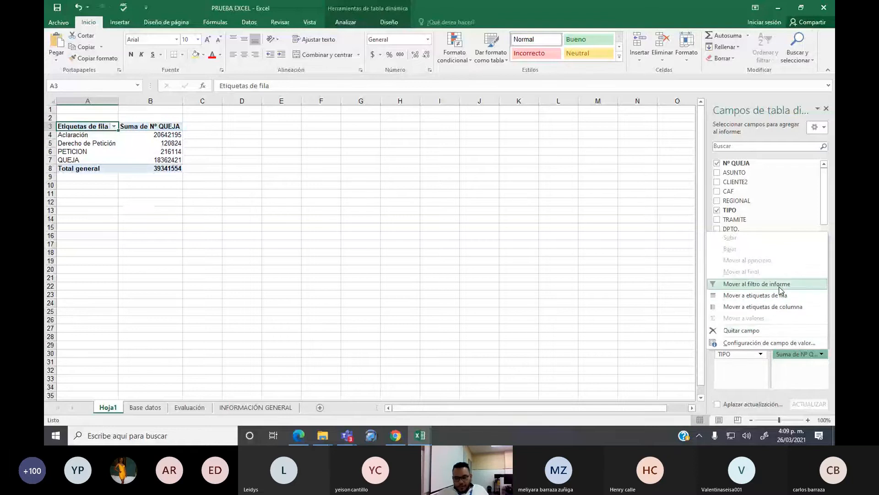
Change the Nº QUEJA value field to Cuenta and rename it Cantidad
click(764, 343)
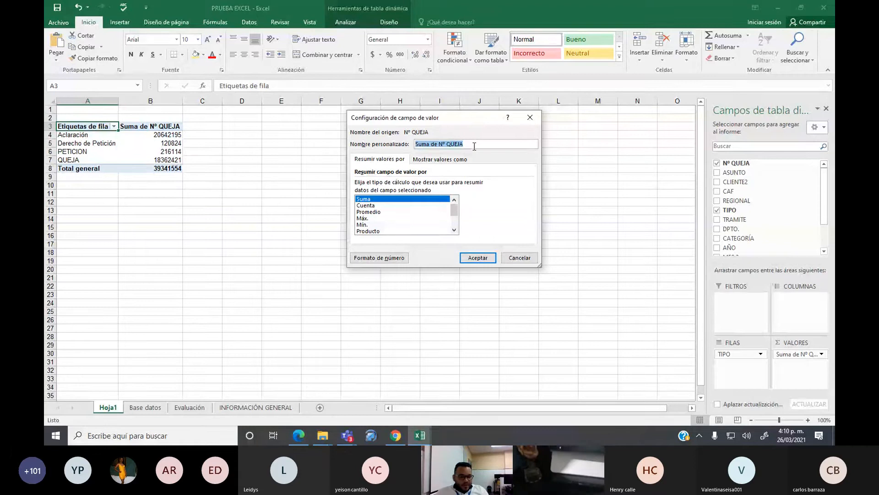
click(371, 205)
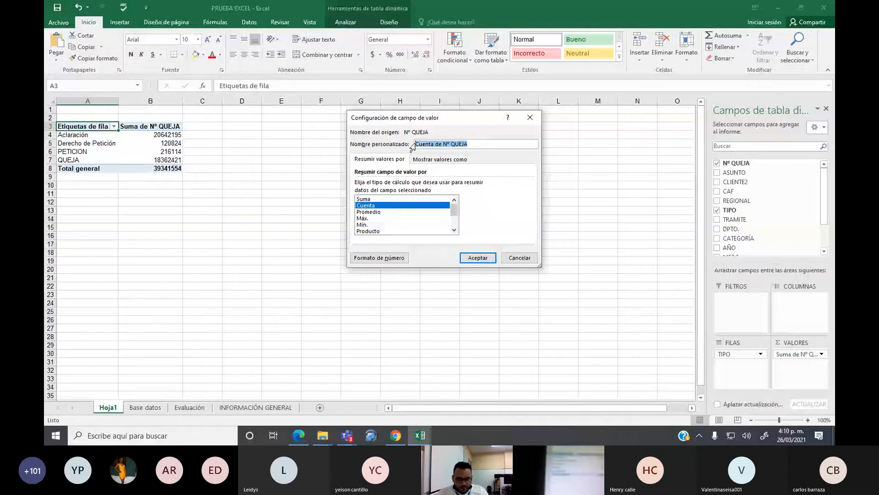
text(Cantidad)
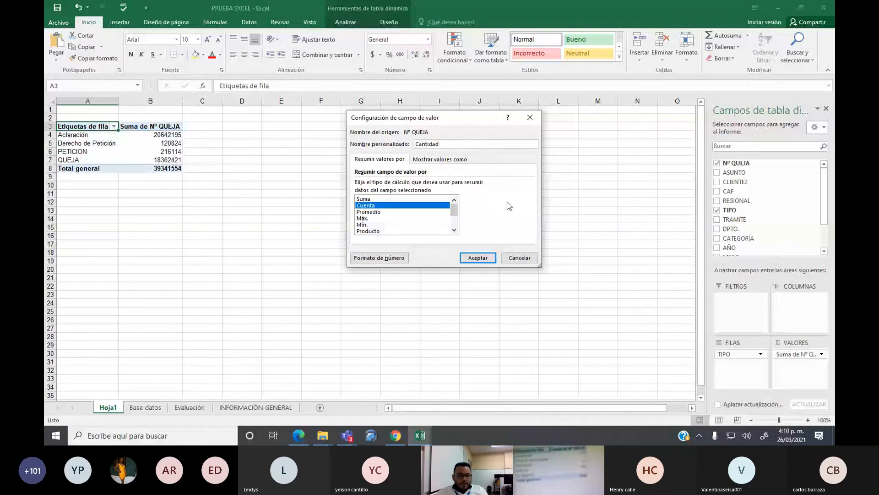
click(478, 258)
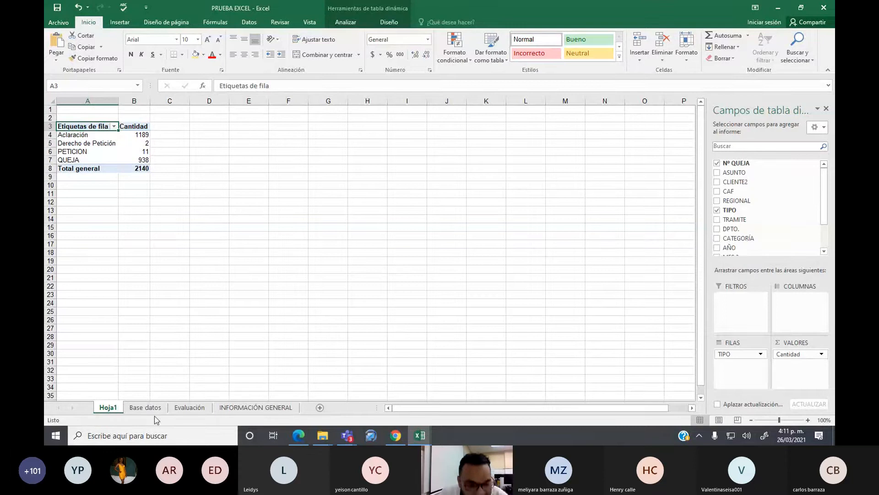
Go back to Hoja1, select cell A6 in the TIPO pivot, and show the Analizar tools
click(146, 407)
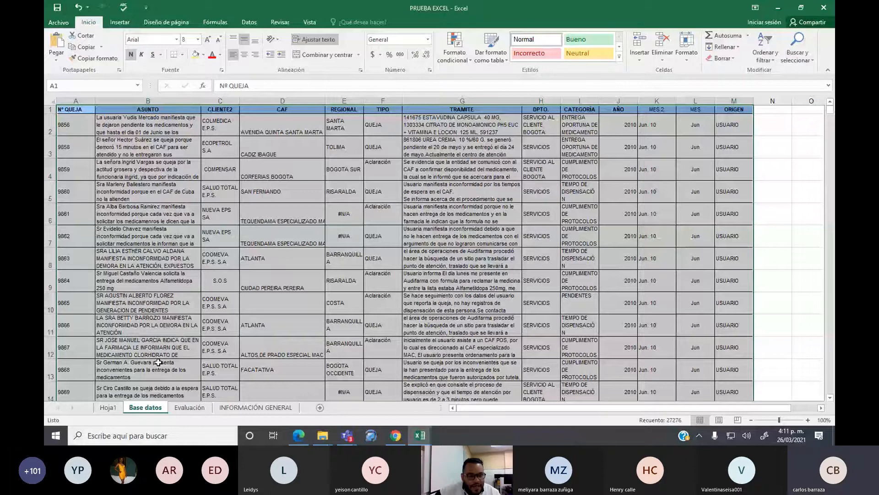
key(ctrl+Page_Up)
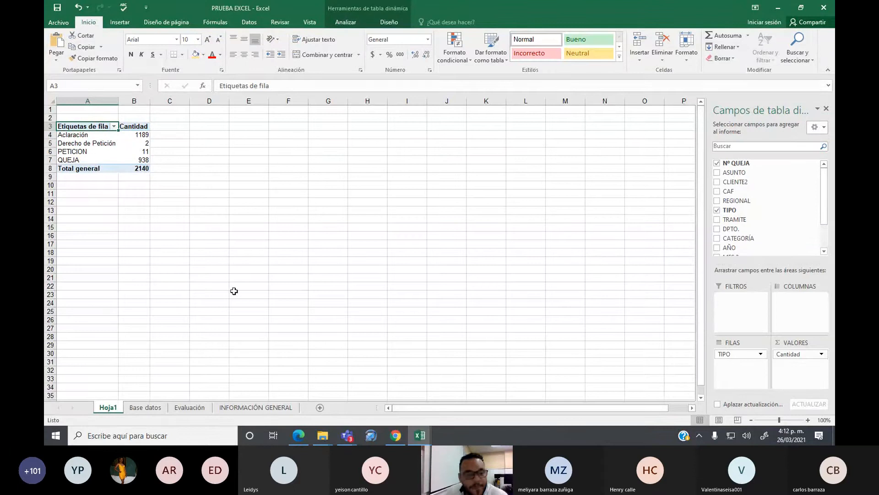
click(113, 151)
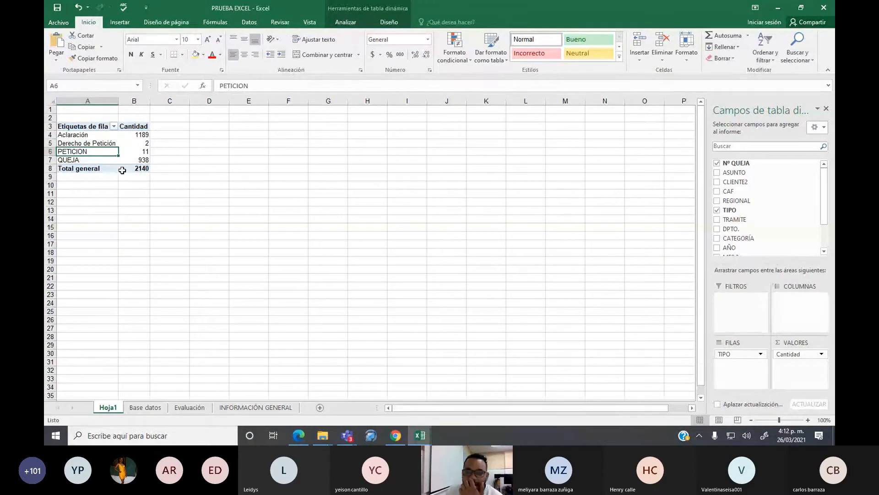
click(353, 23)
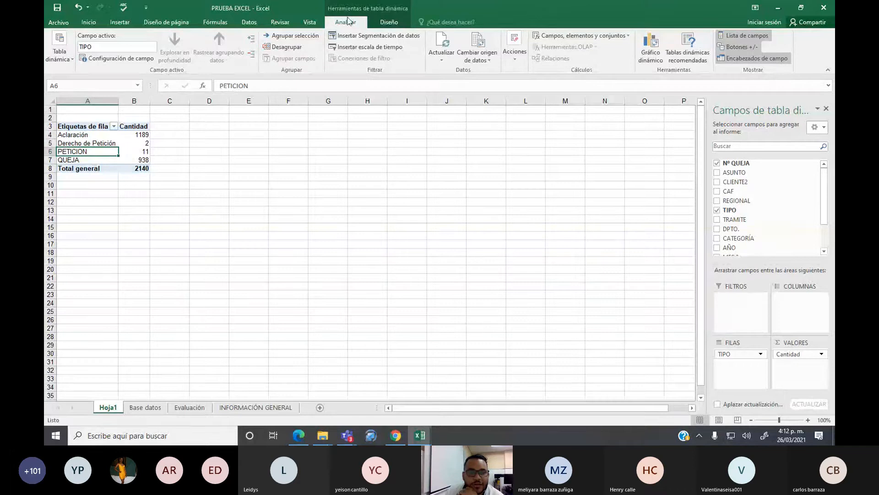
click(380, 50)
click(444, 247)
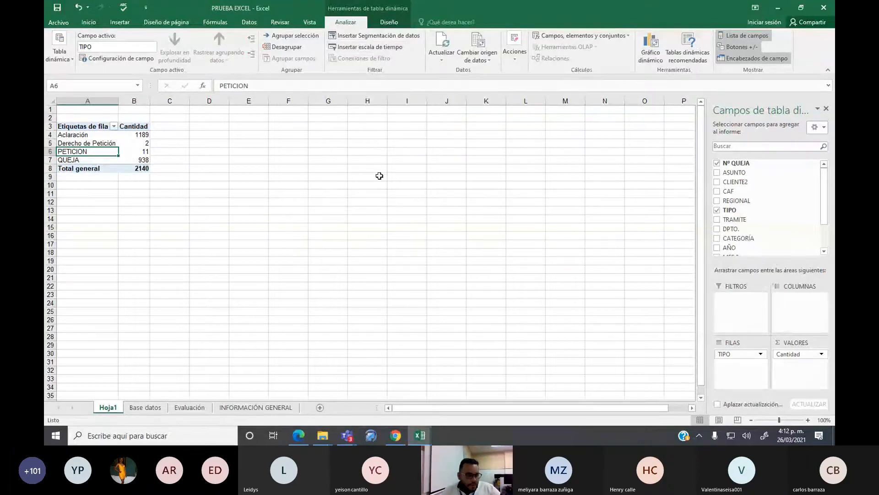
click(370, 48)
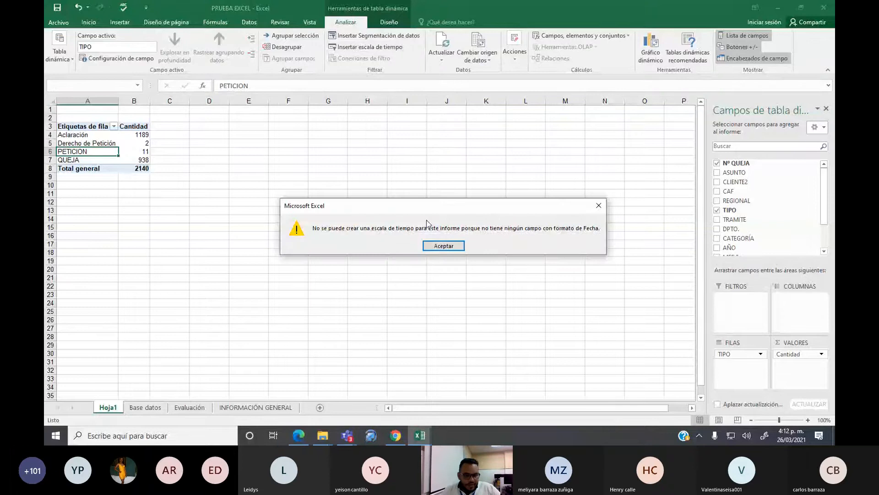
click(441, 246)
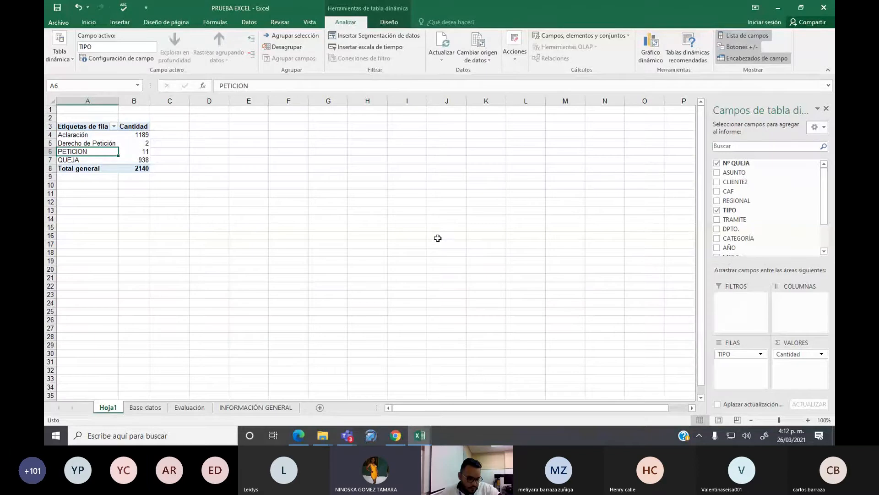
On Base datos, replace the K1 header MES 2 with Fecha
click(164, 408)
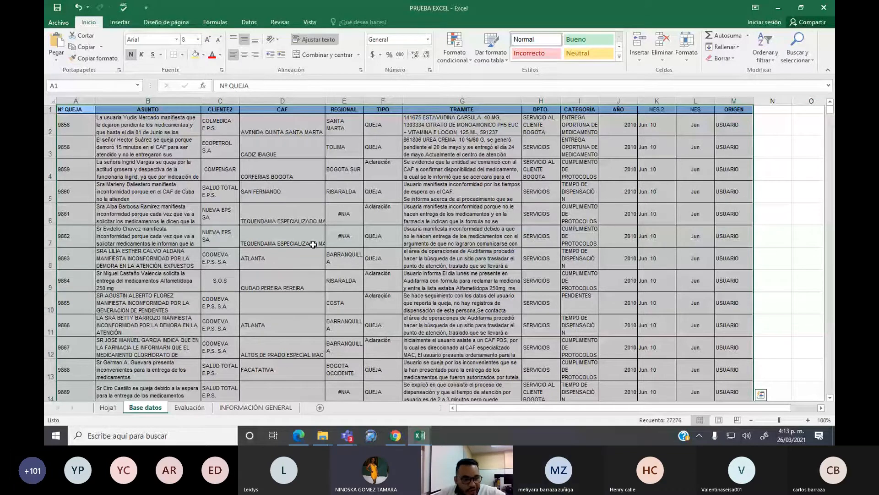
click(580, 168)
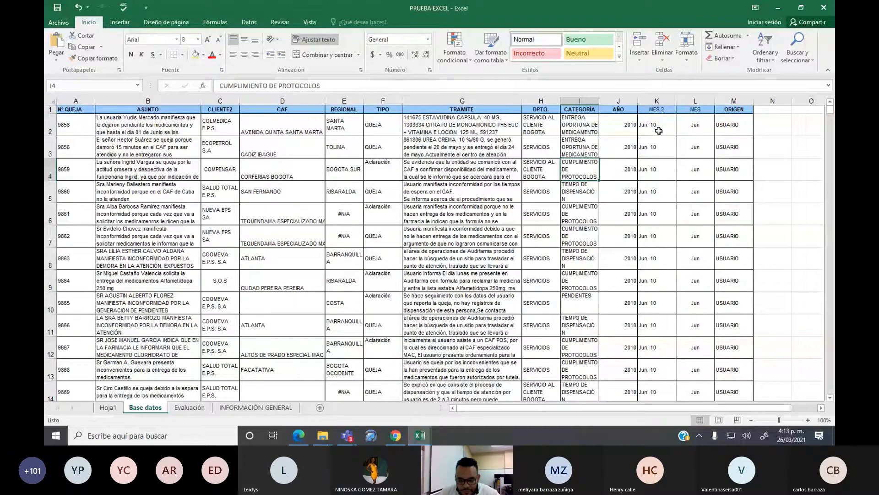
click(657, 110)
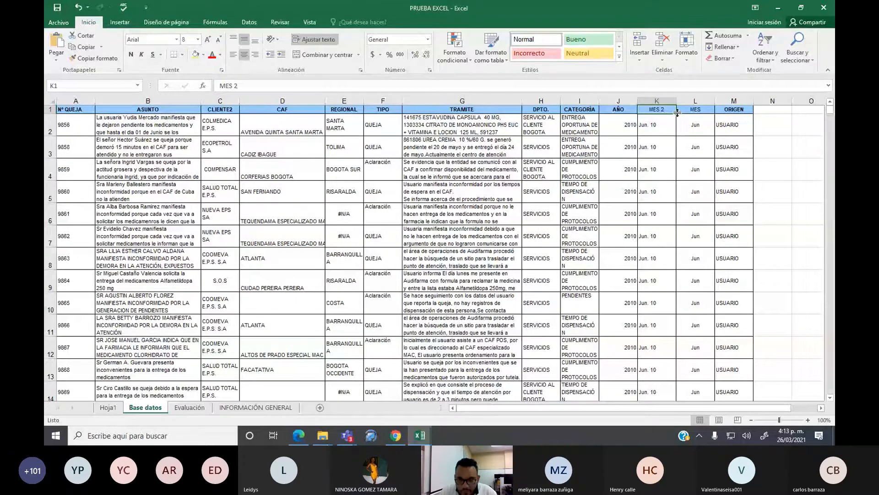
text(Fecha)
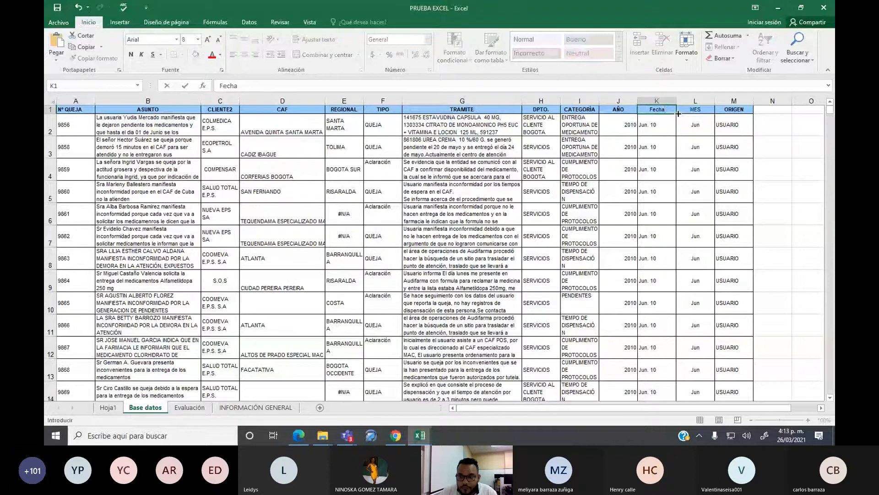
key(Return)
Turn on filters for the Base datos header row A1:M1
click(86, 110)
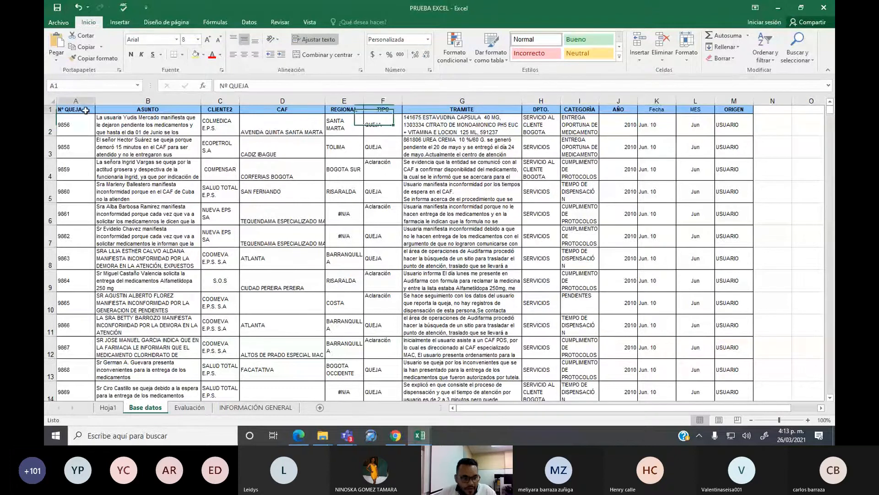
drag(85, 110, 733, 110)
click(765, 53)
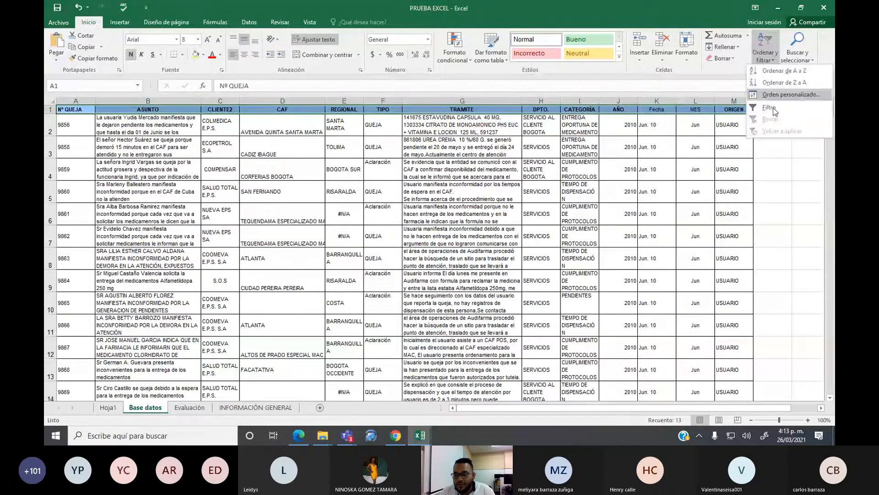
click(771, 108)
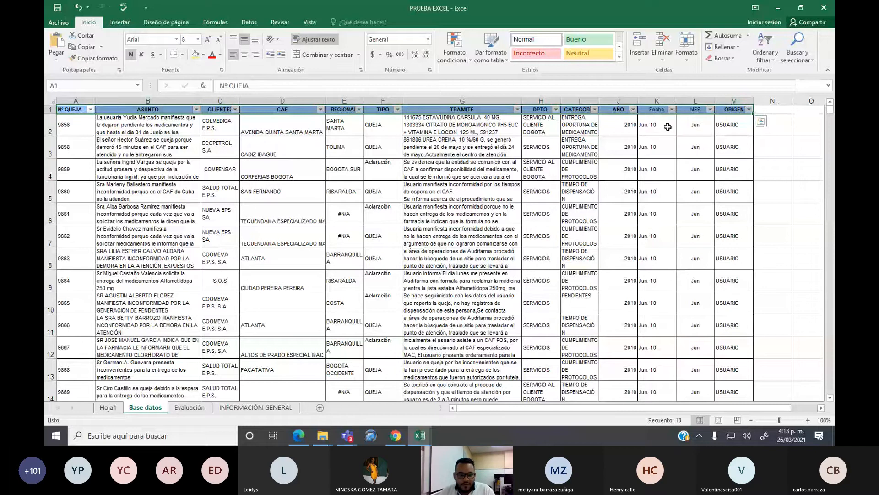
click(668, 127)
Filter the TIPO column to show only Aclaración
click(397, 109)
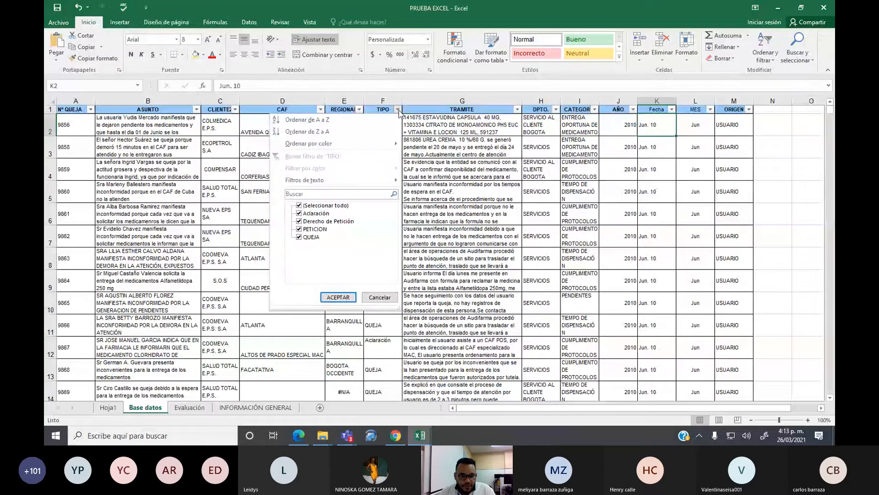
click(320, 205)
click(316, 214)
click(338, 297)
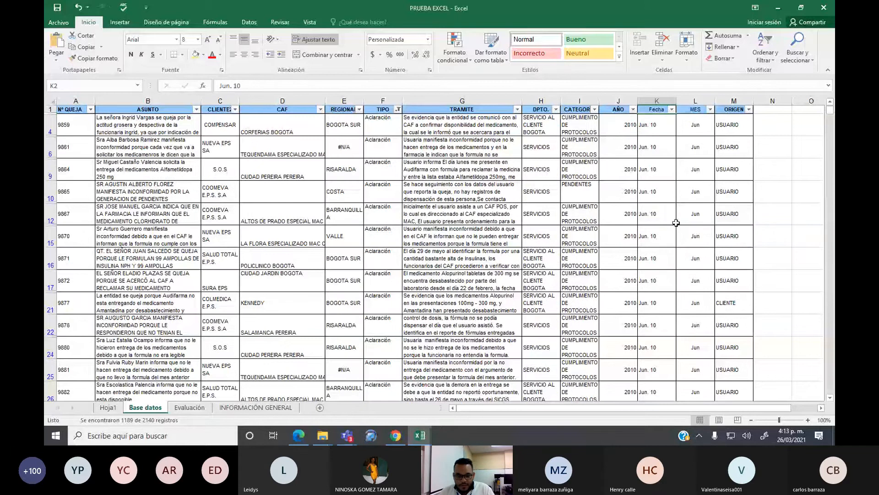
mouse_move(830, 110)
mouse_down()
mouse_move(830, 381)
mouse_move(833, 105)
mouse_up()
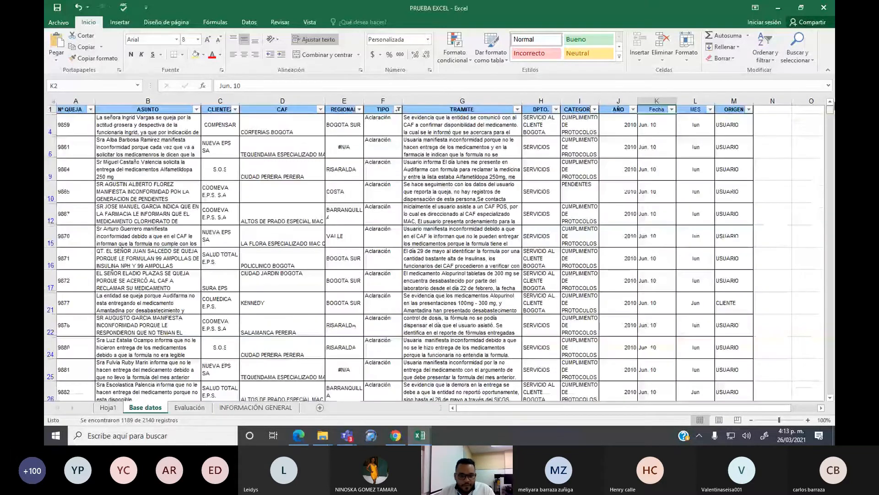
Filter the DPTO. column to COMPRAS only, leaving REGIONAL unfiltered
click(360, 109)
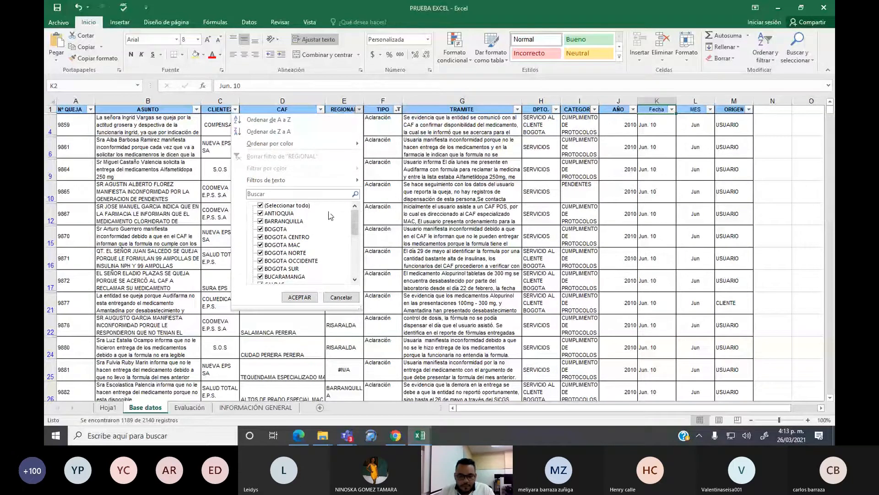
click(572, 123)
click(555, 110)
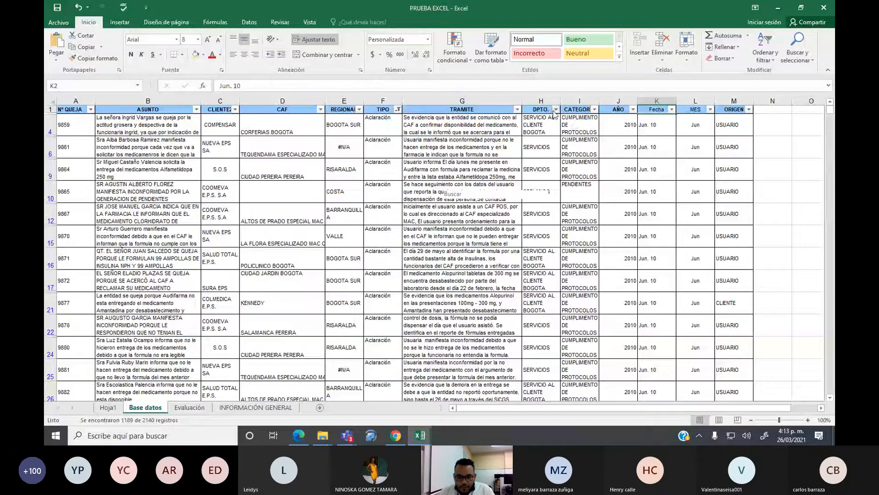
click(458, 205)
click(458, 213)
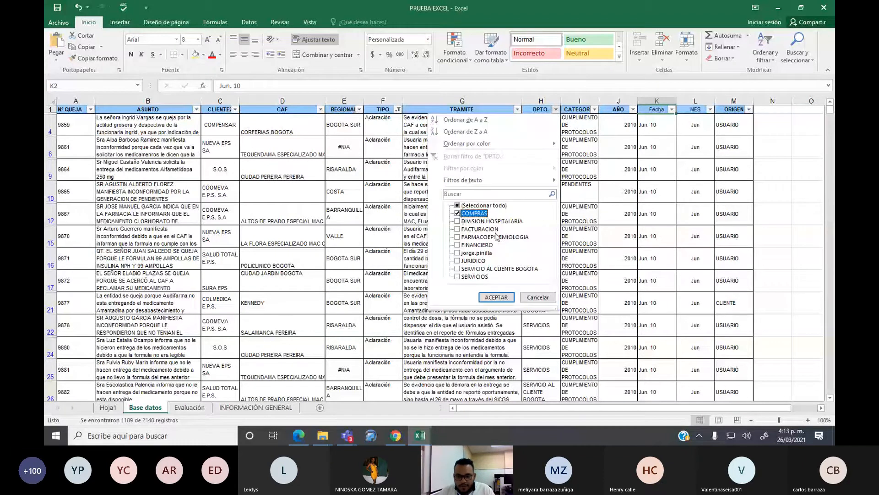
key(Return)
Enter 15/02/2020 in K507 and K543, then fill it down the remaining filtered COMPRAS rows
click(659, 125)
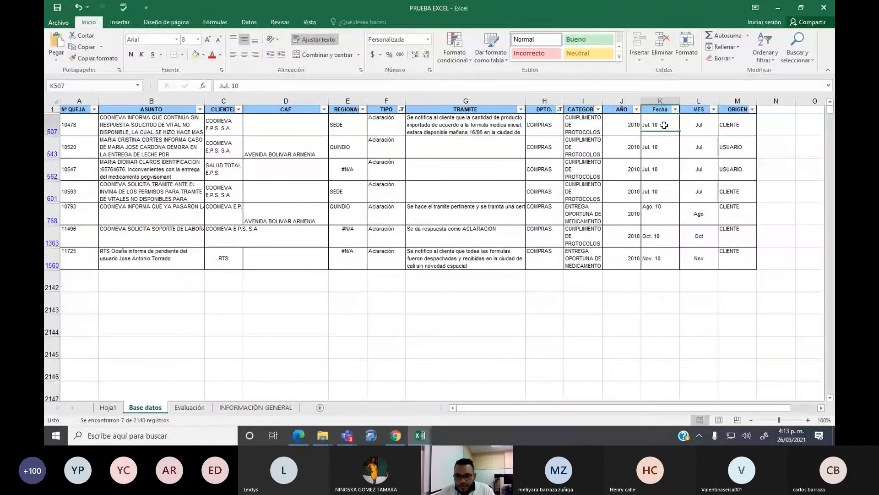
text(15/)
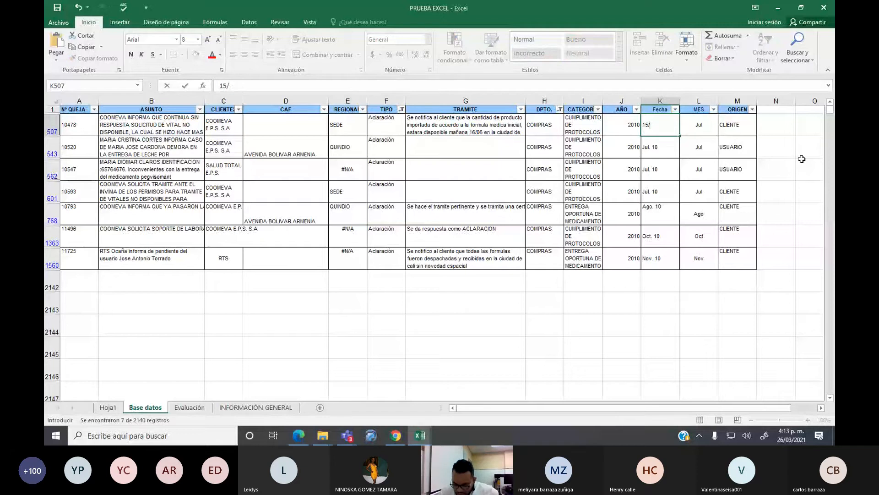
text(2/20)
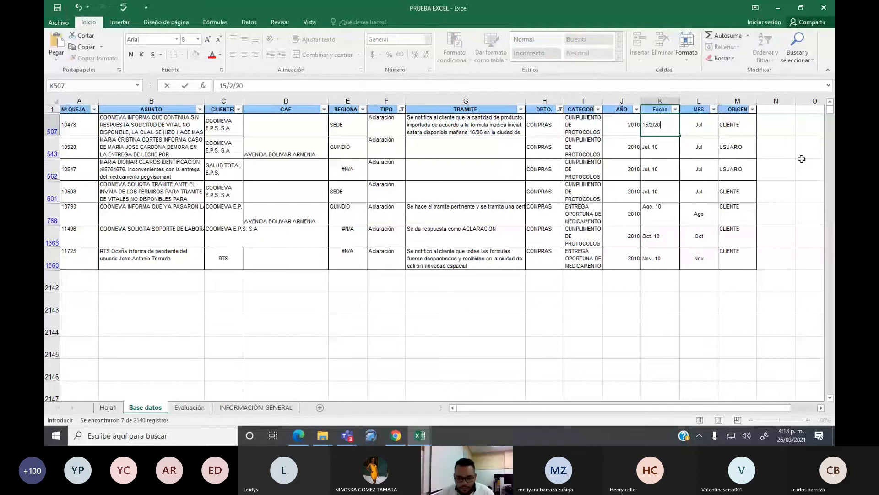
key(ctrl+Return)
key(ctrl+c)
key(Down)
key(ctrl+v)
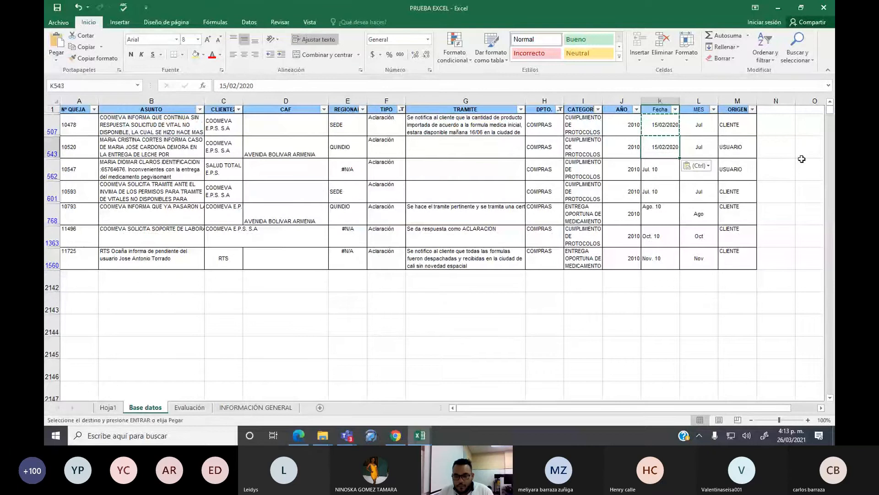
drag(667, 122, 667, 146)
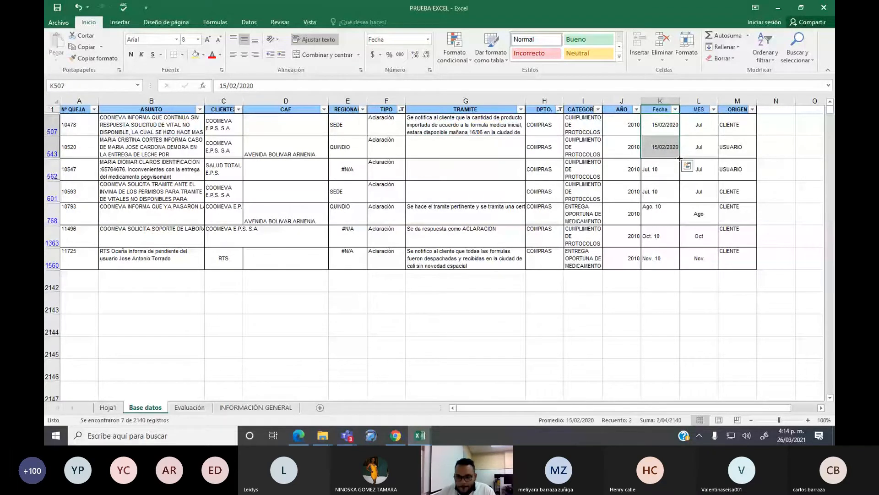
double_click(680, 158)
Filter DPTO. to DIVISION HOSPITALARIA, FACTURACION, FARMACOEPIDEMIOLOGIA and FINANCIERO instead of COMPRAS
click(560, 109)
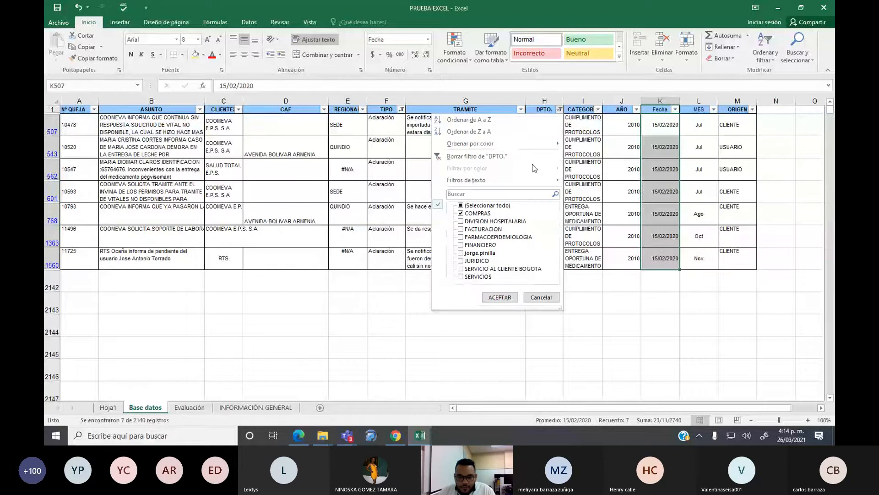
click(461, 213)
click(467, 222)
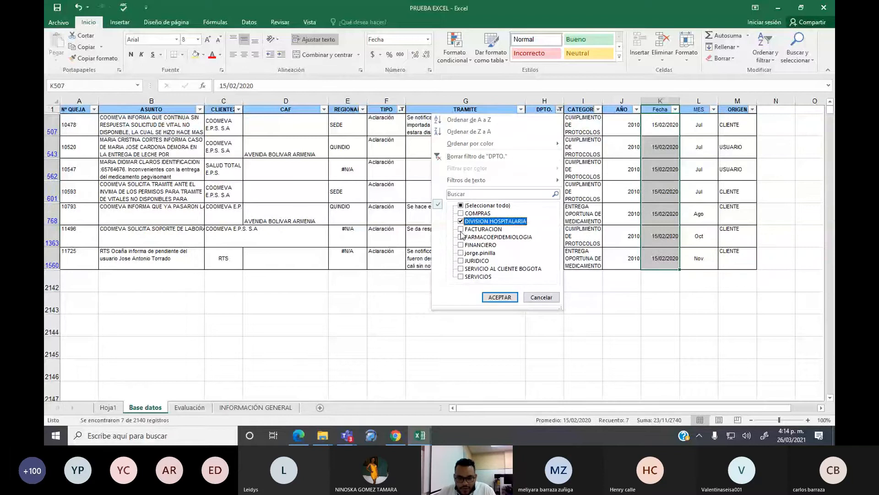
click(461, 229)
click(460, 237)
click(461, 245)
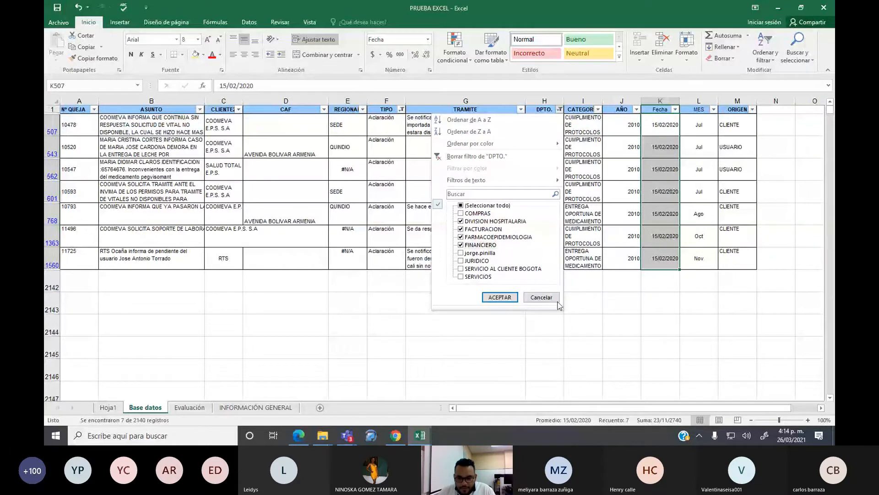
click(502, 297)
Enter the Fecha date in K110 and give it a short date format
click(662, 129)
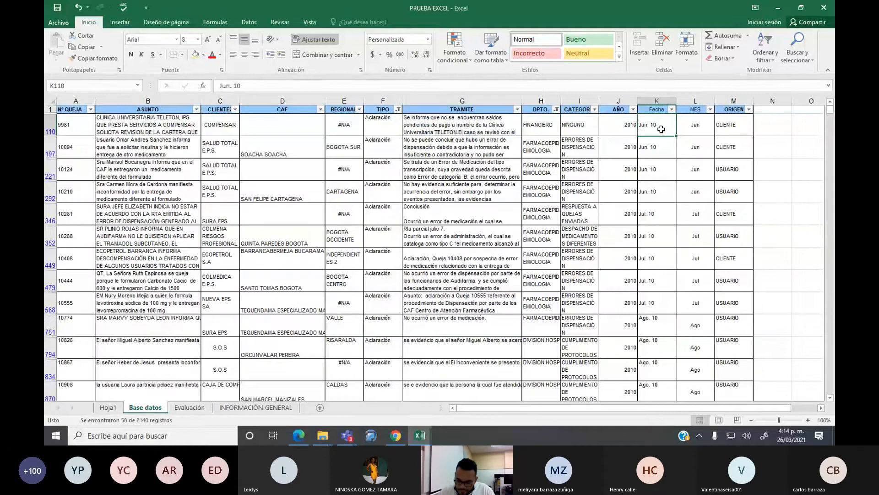
text(1/1)
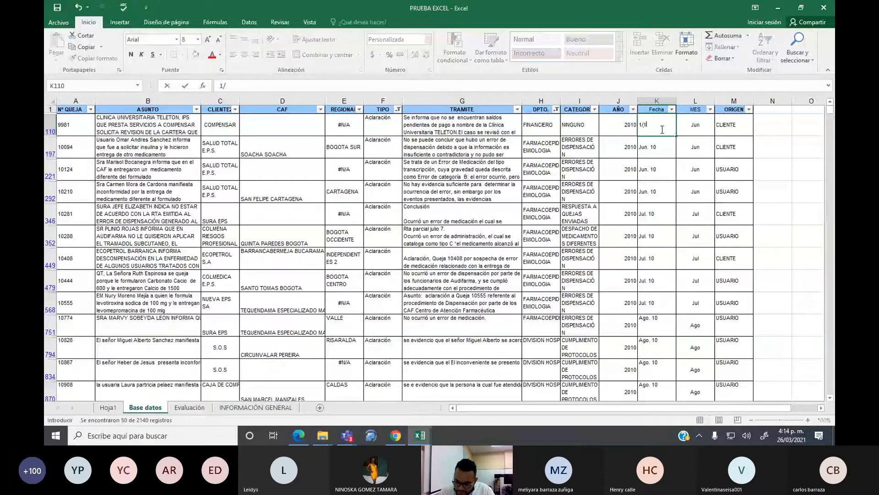
text(/2010)
key(Return)
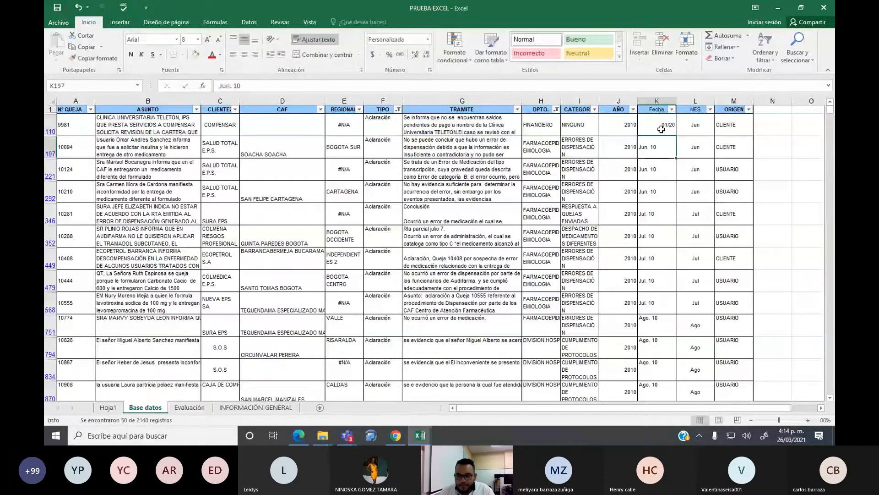
click(663, 129)
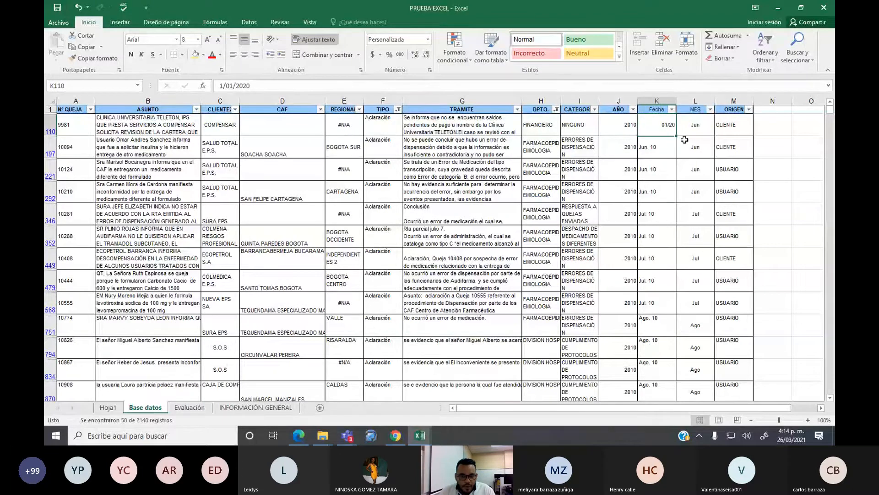
click(428, 39)
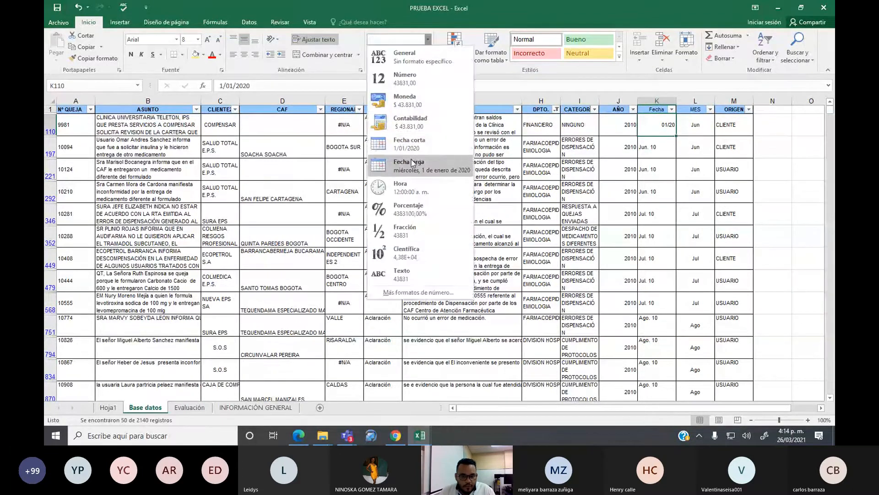
click(412, 140)
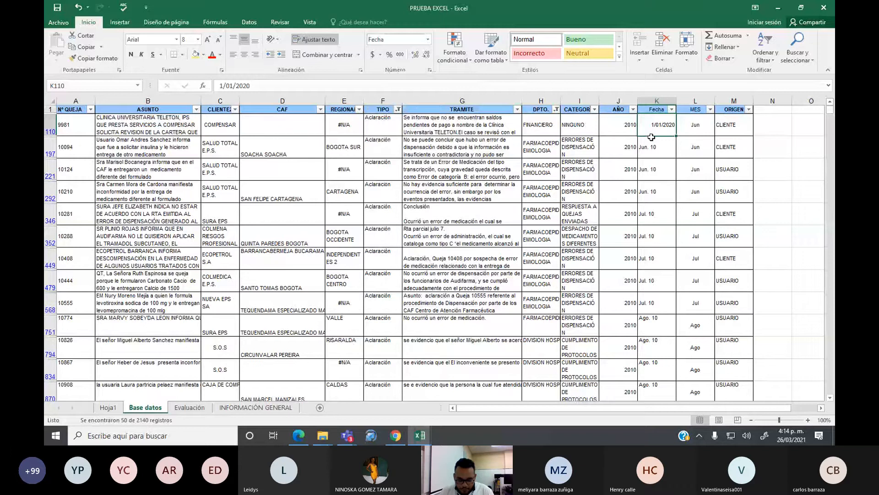
Undo the stray paste in L110, paste K110's date into K197, and fill column K down
key(ctrl+c)
key(Right)
key(ctrl+v)
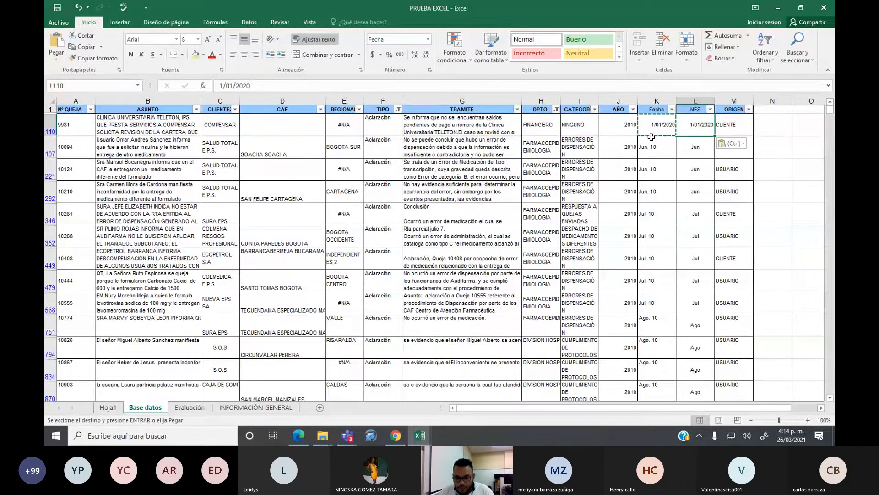
key(ctrl+z)
key(Down)
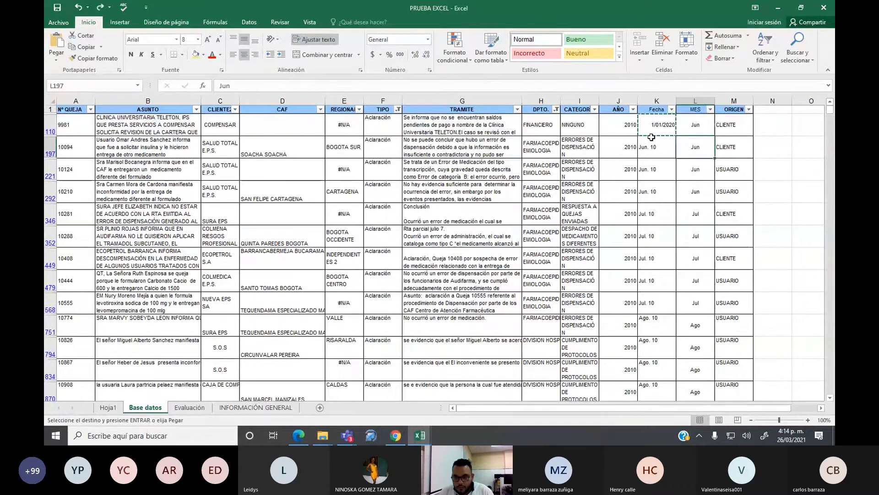
click(651, 137)
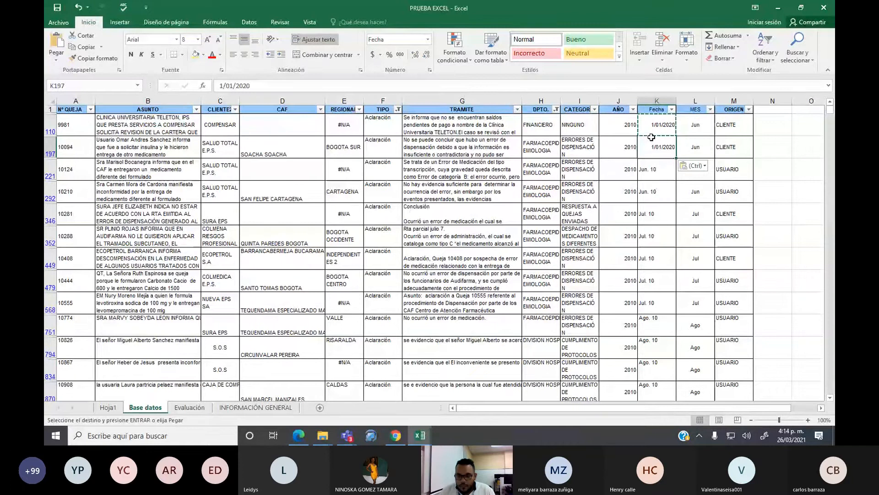
key(ctrl+v)
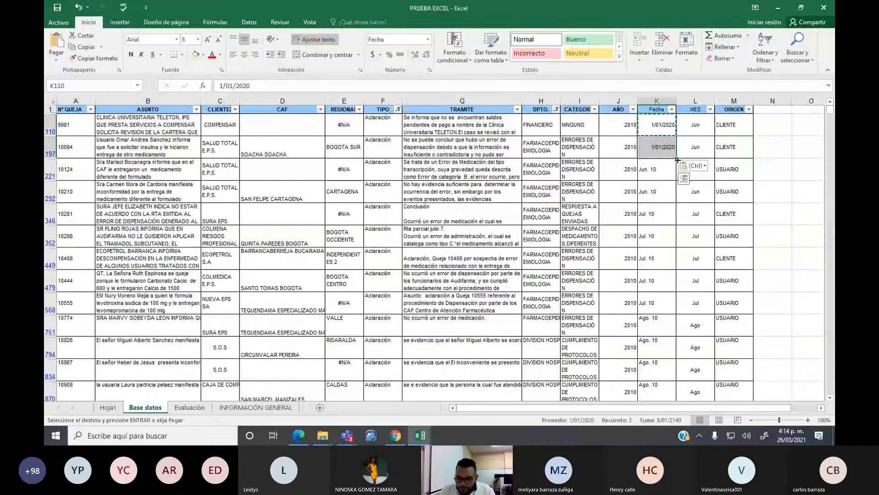
double_click(677, 160)
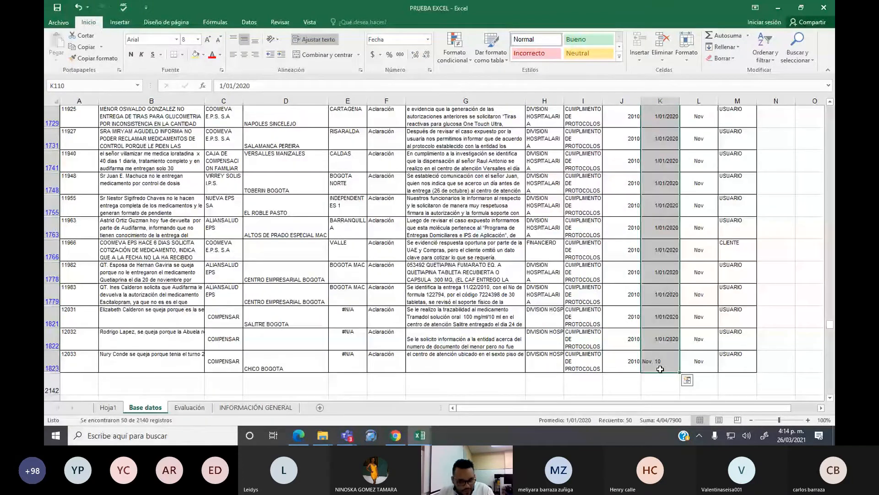
scroll(549, 252, up, 13)
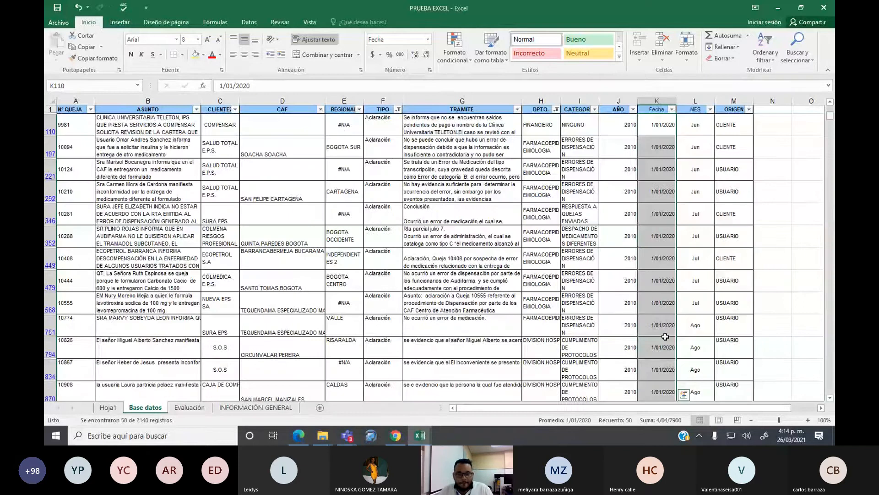
click(541, 169)
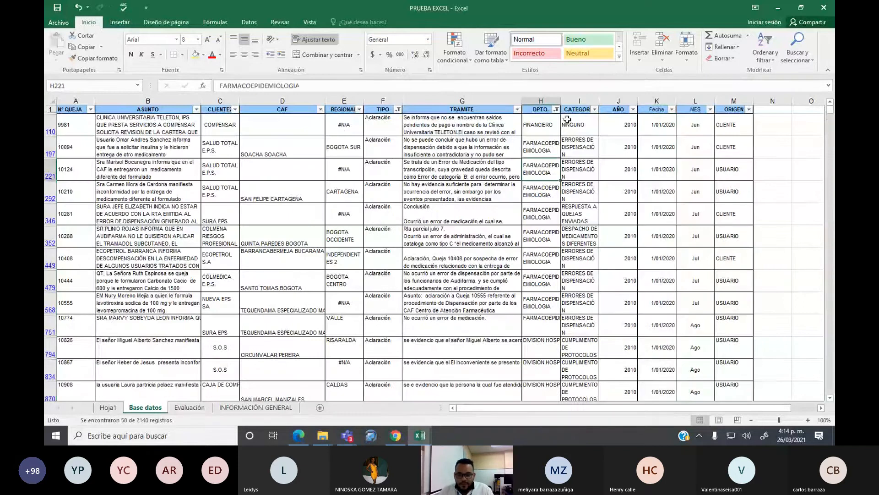
click(556, 109)
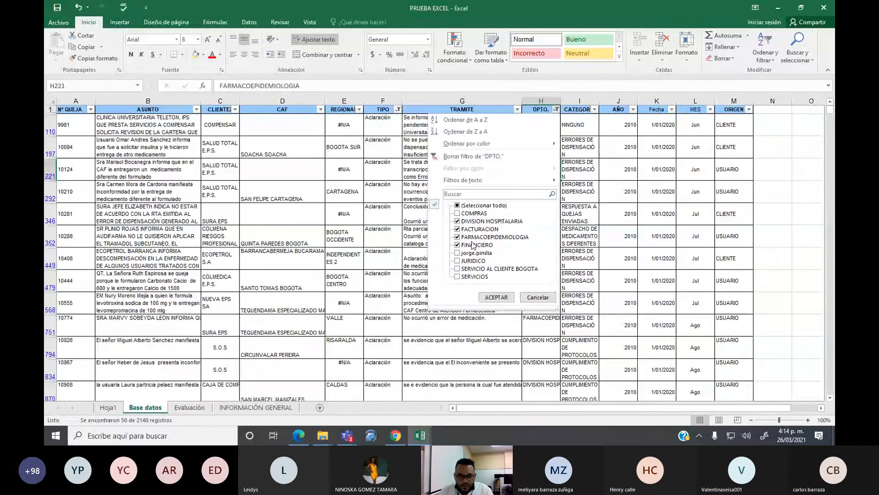
click(457, 252)
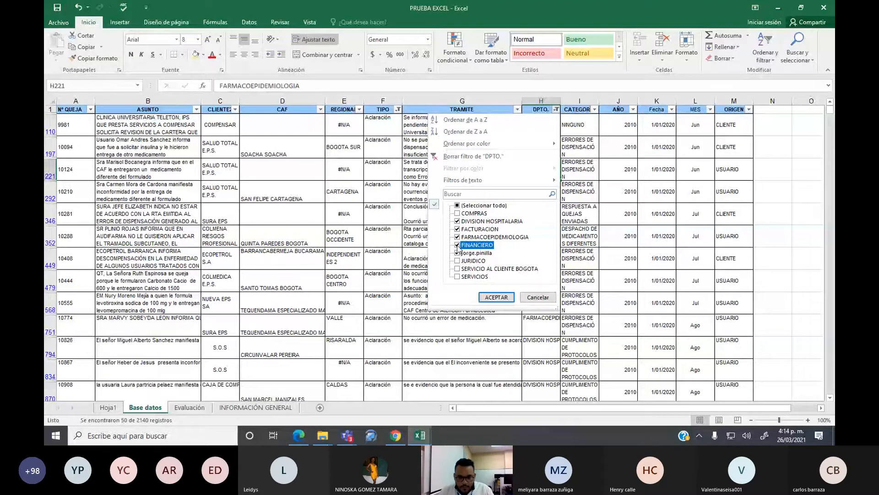
key(Return)
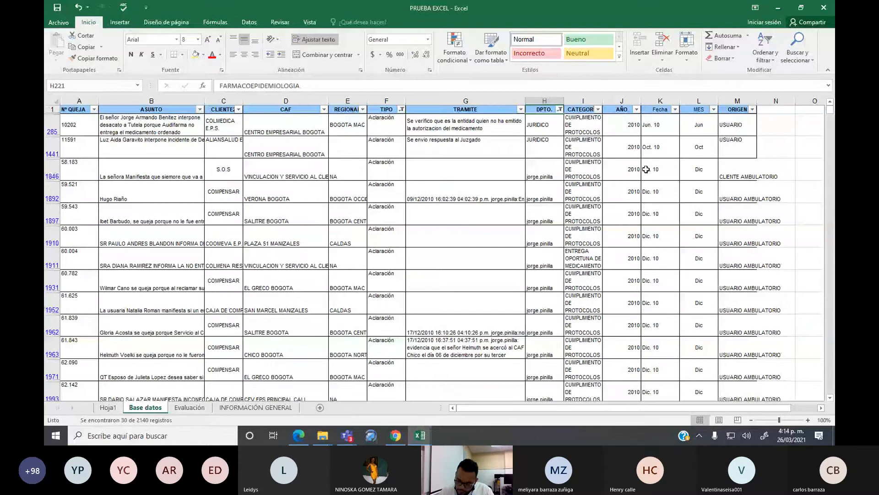
Enter 15/12/2019 in row 285's Fecha and fill it down to row 1952
click(667, 130)
text(15)
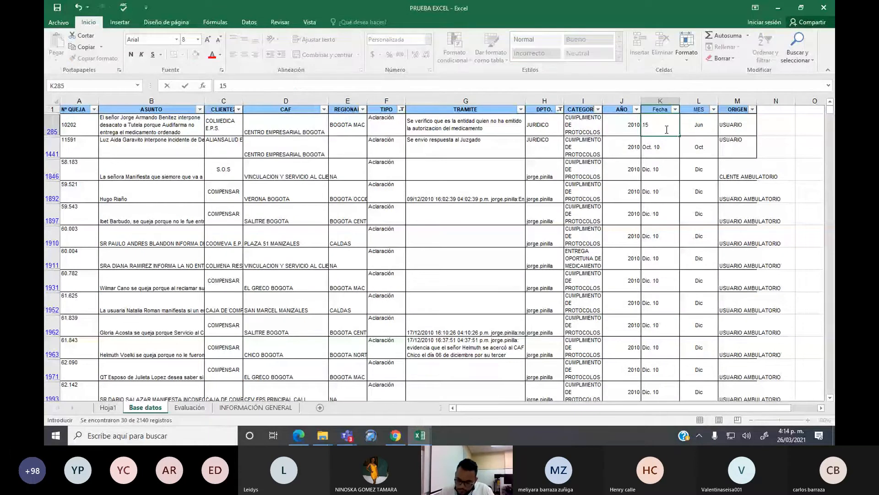
text(/12/201)
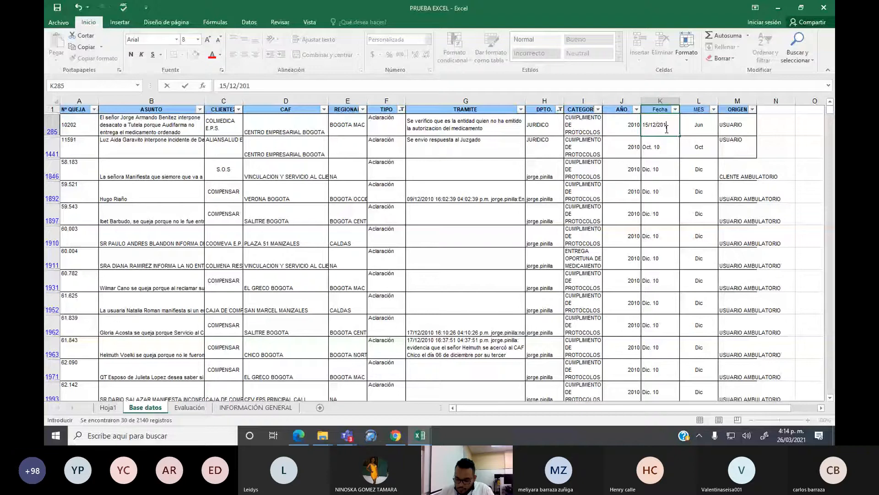
text(9)
key(ctrl+Return)
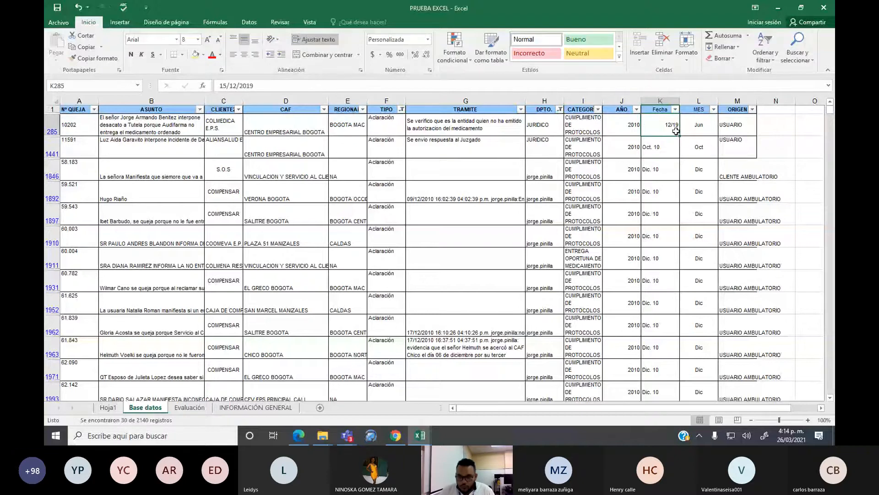
drag(679, 136, 678, 322)
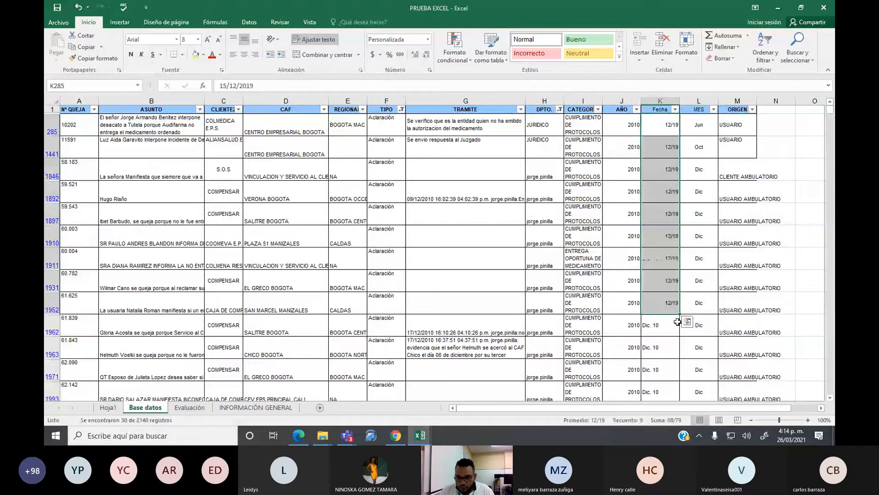
scroll(678, 322, down, 1)
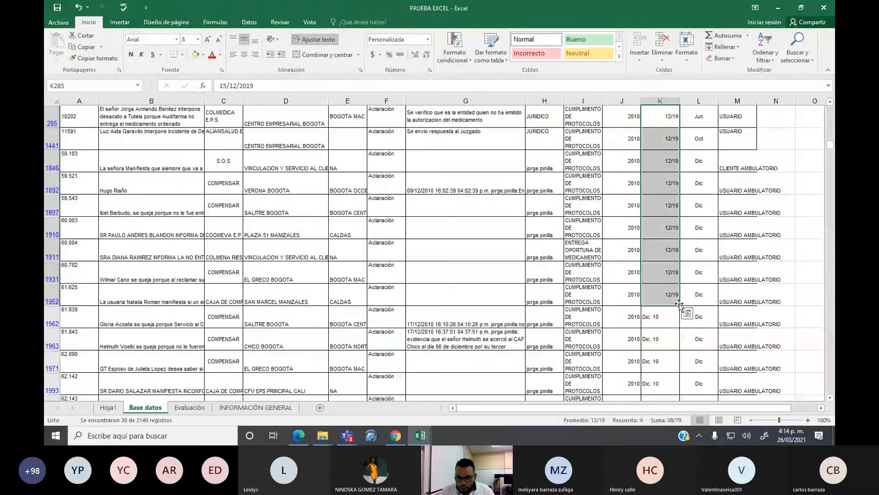
Copy the row 1952 date into row 1962 and check the dates in rows 1952 and 1931
click(671, 300)
key(ctrl+c)
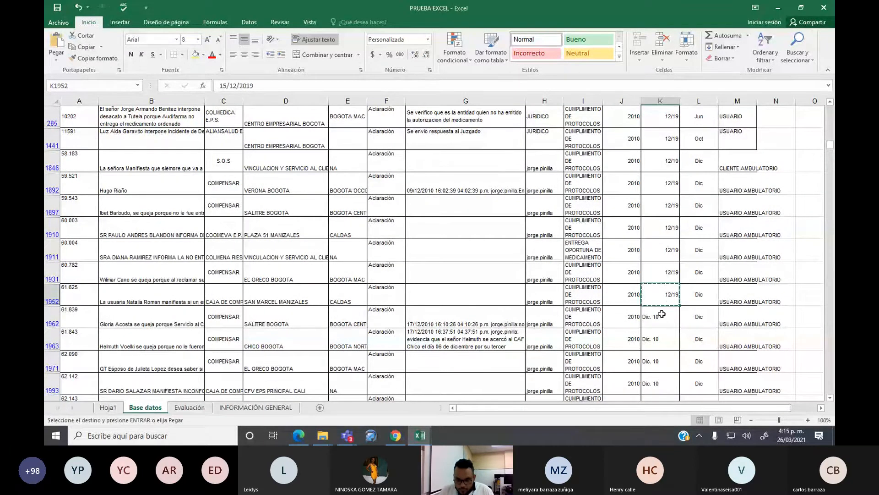
click(661, 314)
key(ctrl+v)
double_click(668, 323)
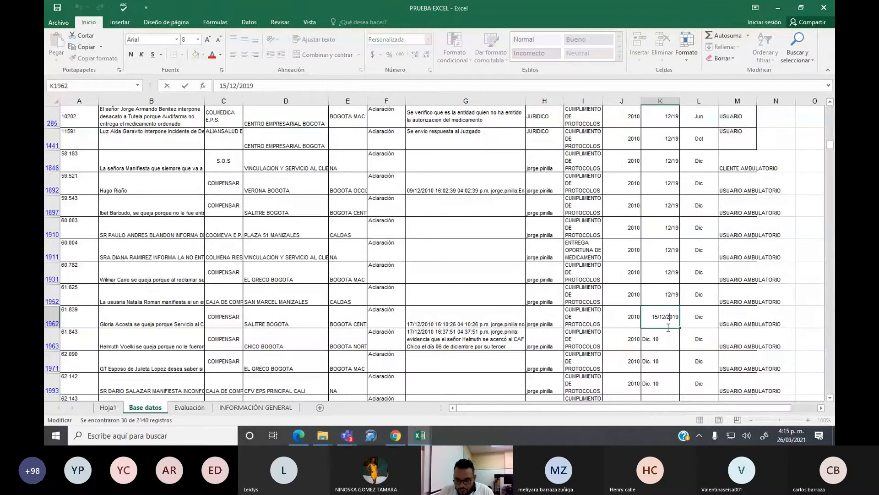
click(670, 296)
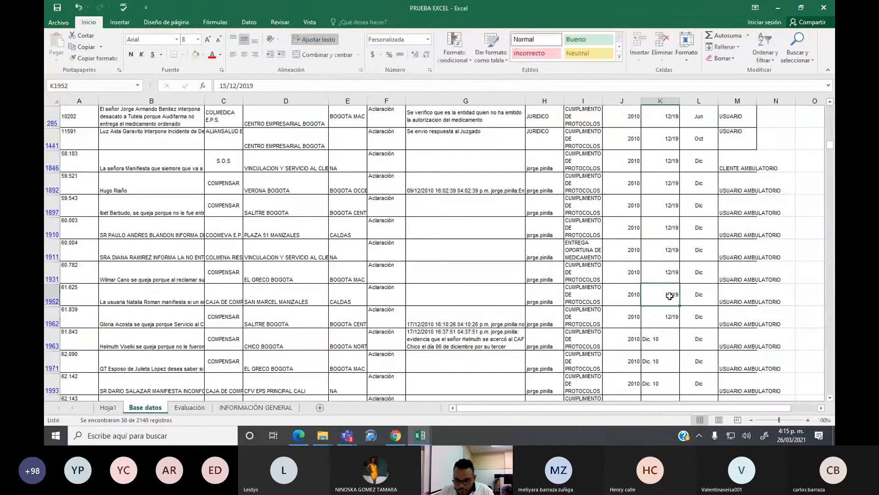
double_click(669, 296)
double_click(672, 271)
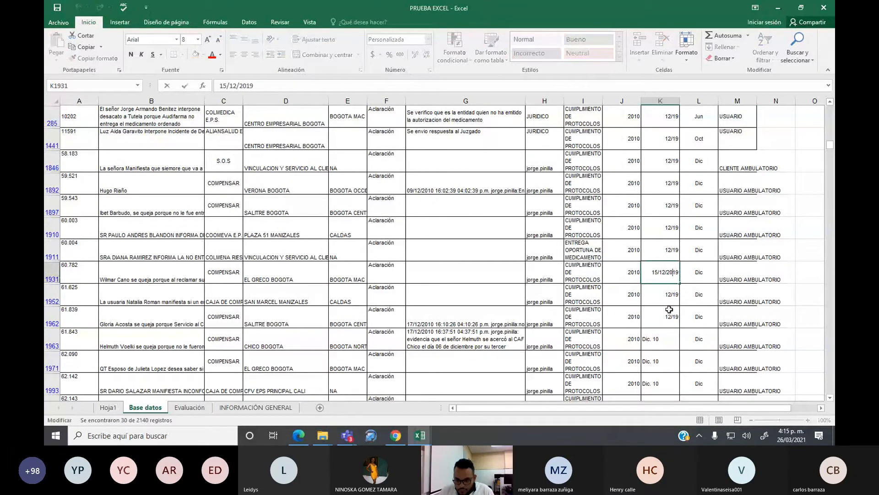
Change the row 1962 date to 18/12/2019 and fill it down the remaining rows
double_click(666, 315)
key(BackSpace)
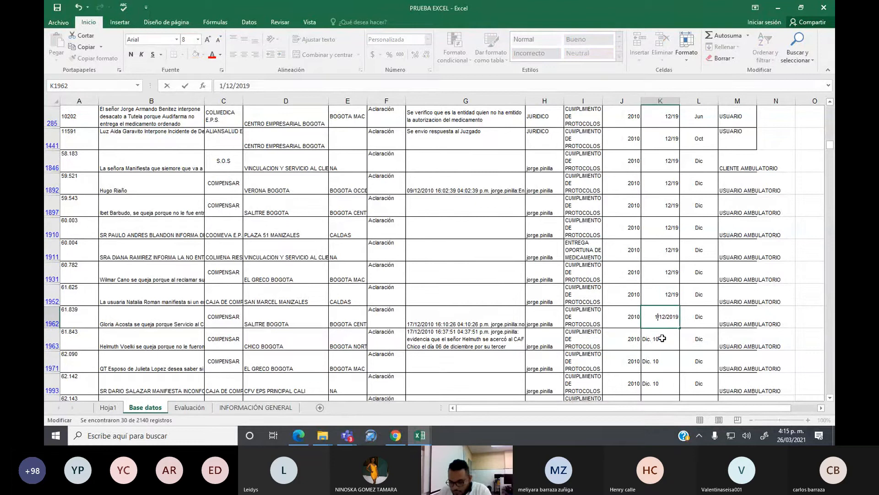
text(8)
key(Return)
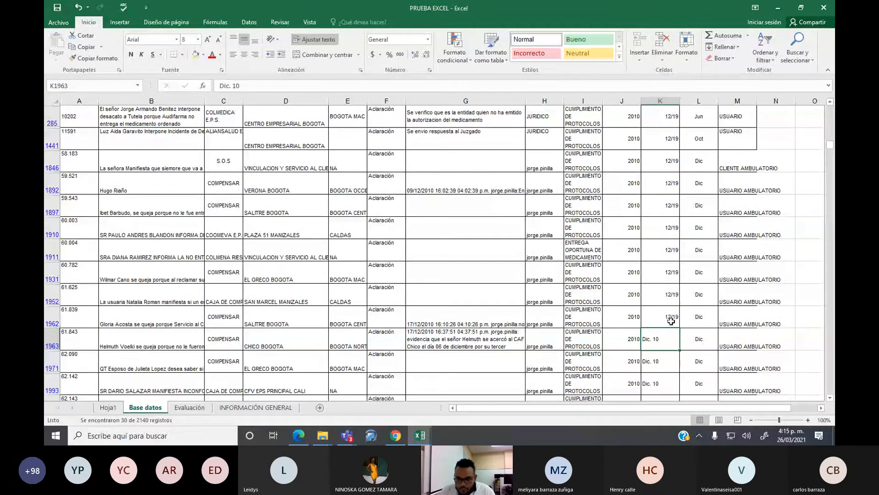
click(669, 319)
drag(680, 328, 667, 368)
Select all filtered Fecha cells from row 285 down and format them as short dates
scroll(667, 321, up, 5)
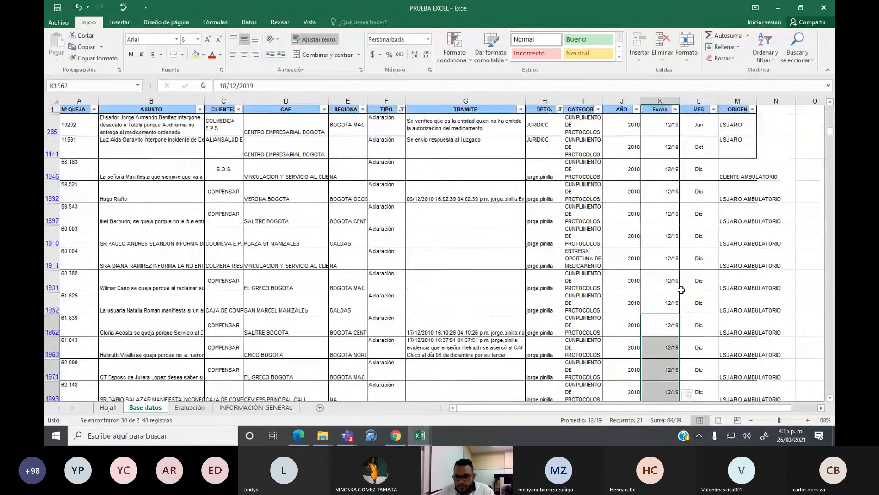
click(671, 129)
key(ctrl+shift+Down)
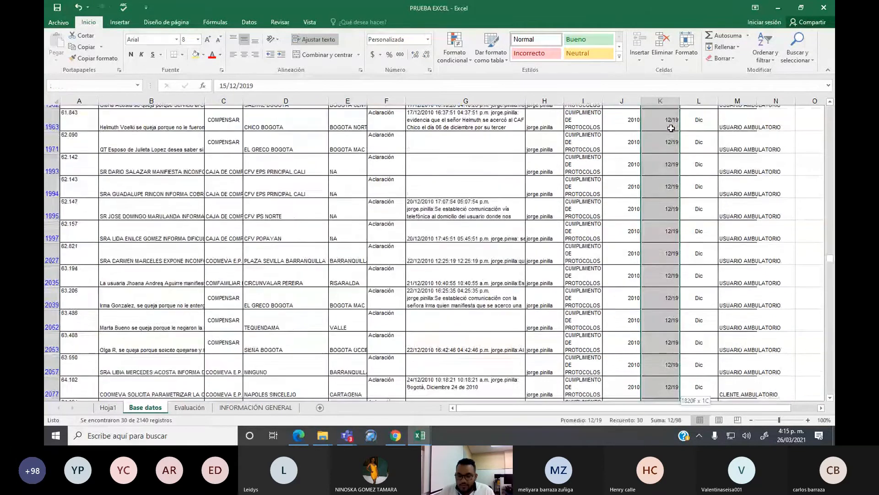
click(367, 39)
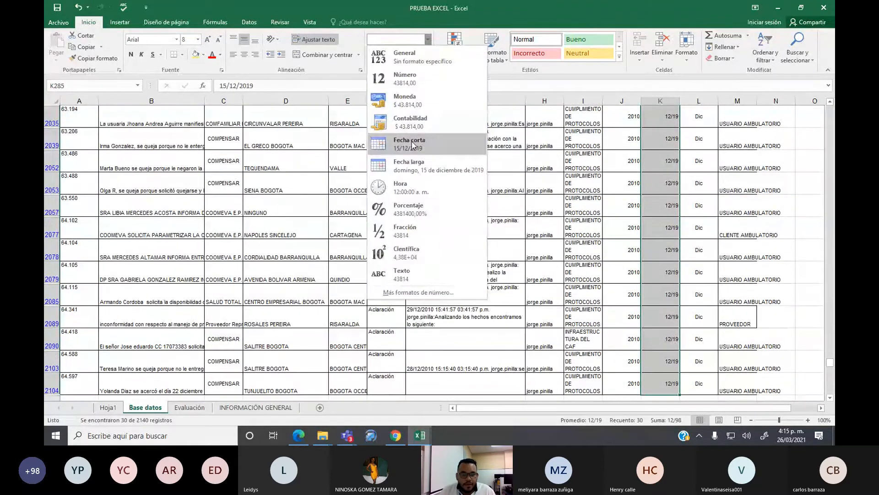
click(415, 147)
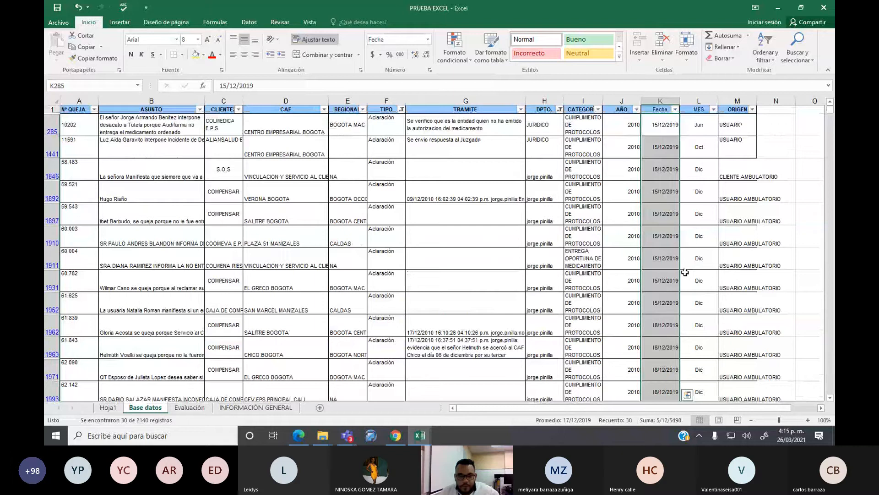
click(560, 109)
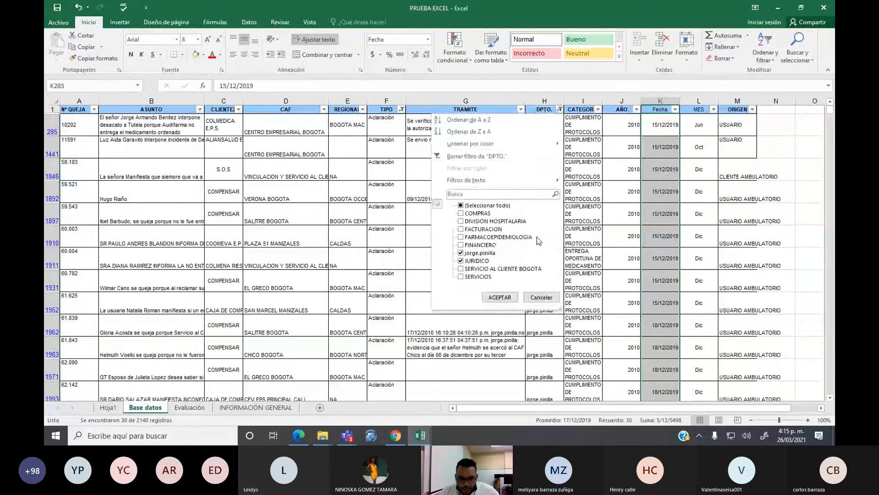
click(462, 276)
click(467, 268)
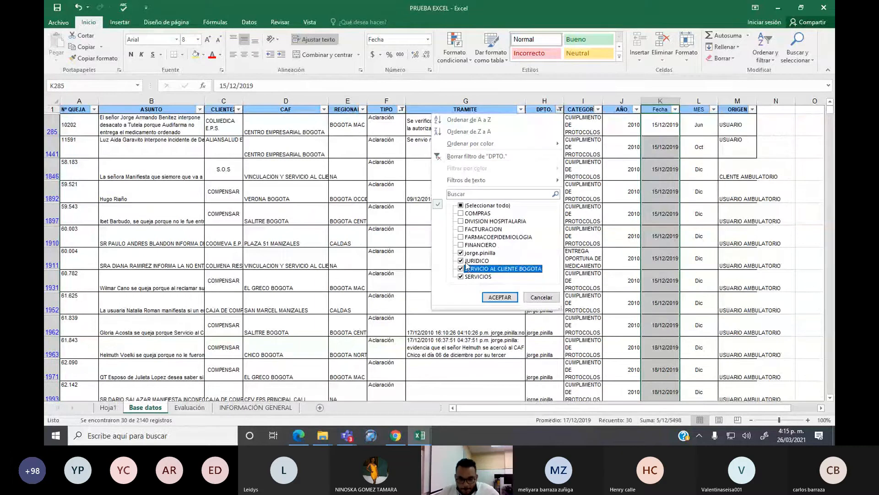
click(467, 261)
click(472, 253)
click(499, 297)
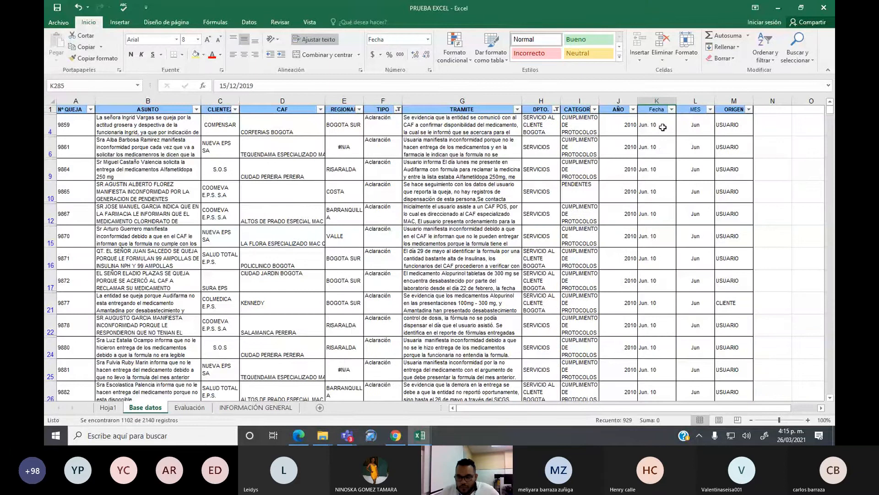
Enter 30/12/2019 in K4 as a full date and fill it down all visible rows
click(663, 128)
text(30/)
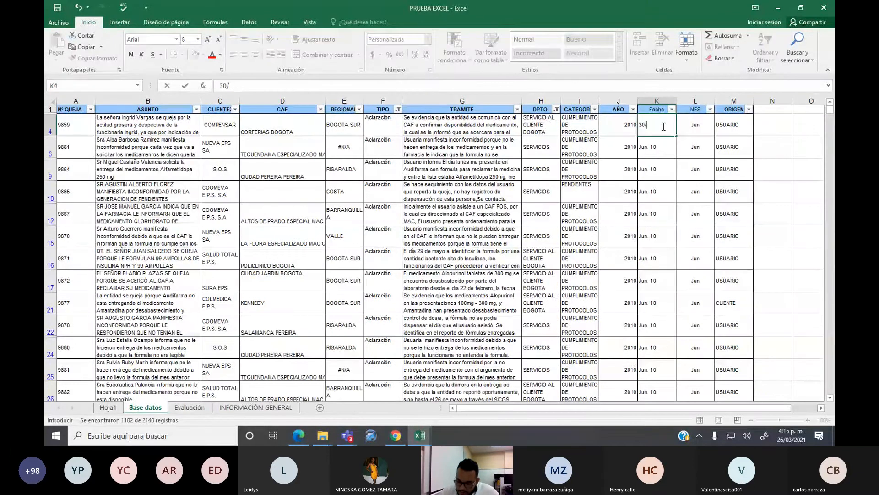
text(12/201)
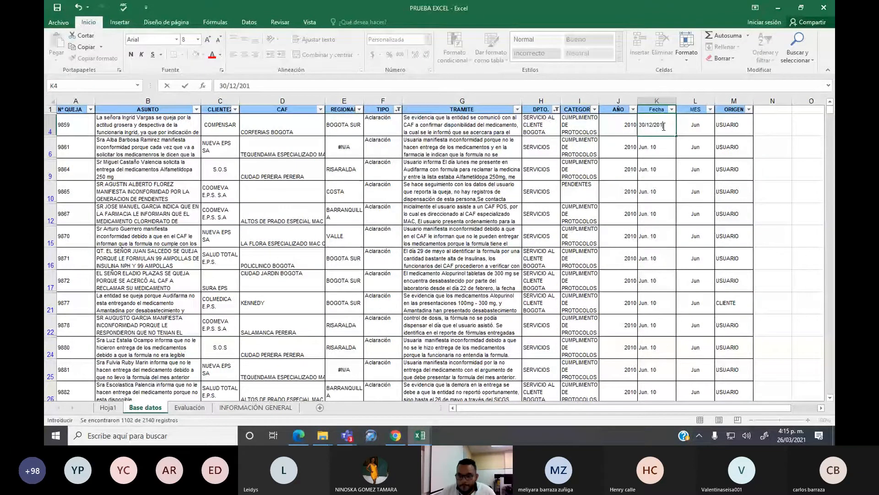
text(9)
key(Return)
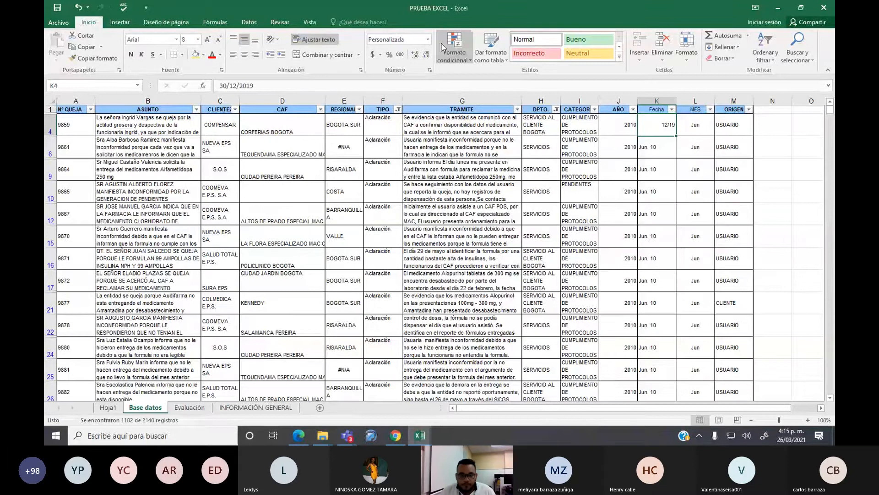
click(428, 39)
click(400, 131)
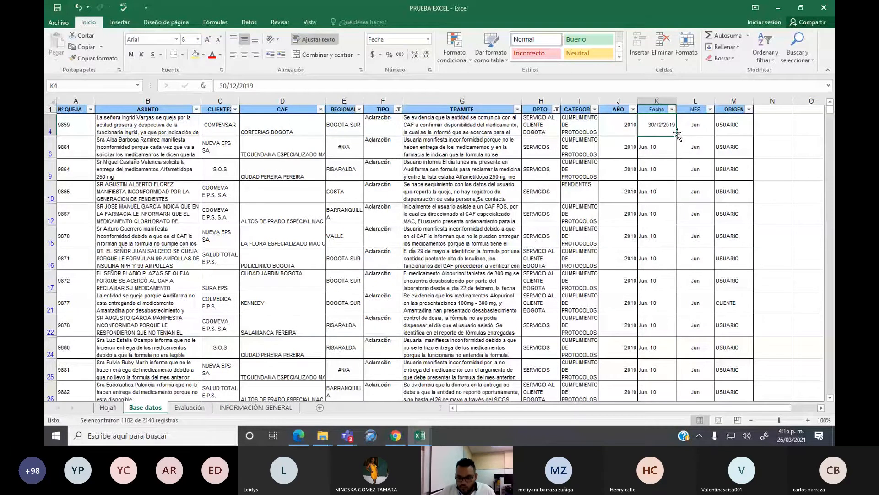
mouse_move(677, 134)
mouse_down()
mouse_move(709, 443)
mouse_move(682, 353)
mouse_up()
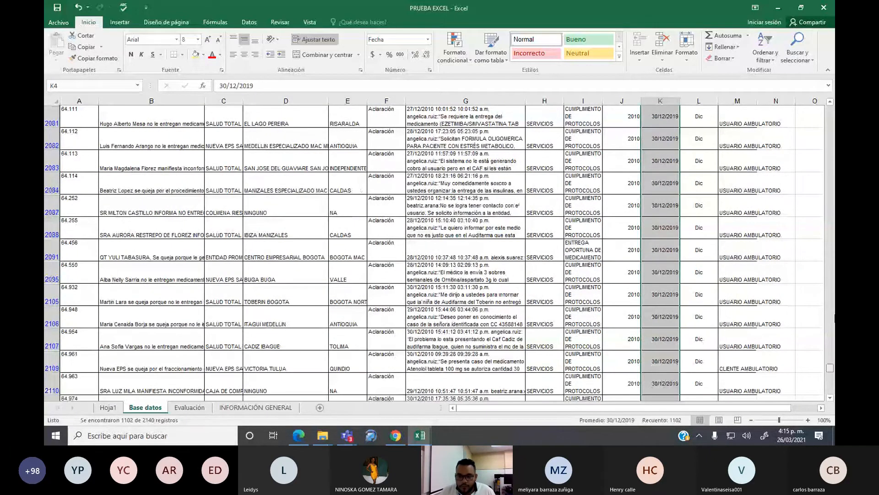
drag(830, 368, 830, 109)
Clear the DPTO. filter and filter TIPO to Derecho de Petición only
click(557, 109)
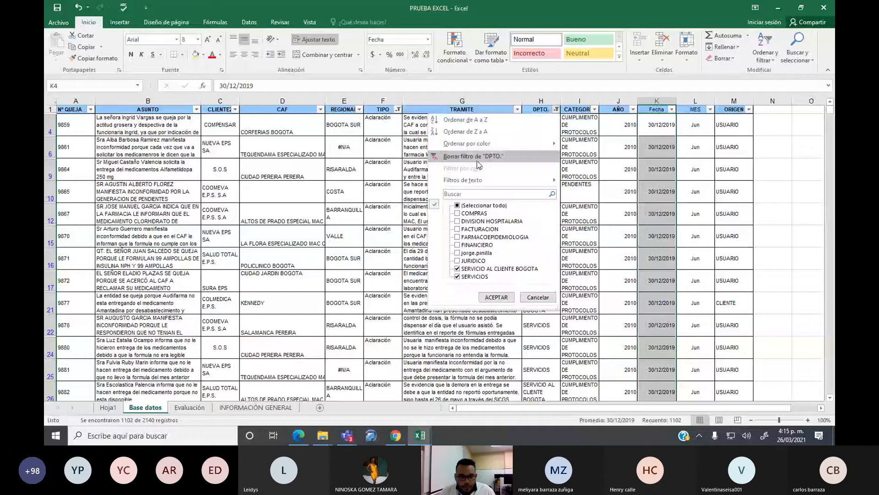
click(478, 158)
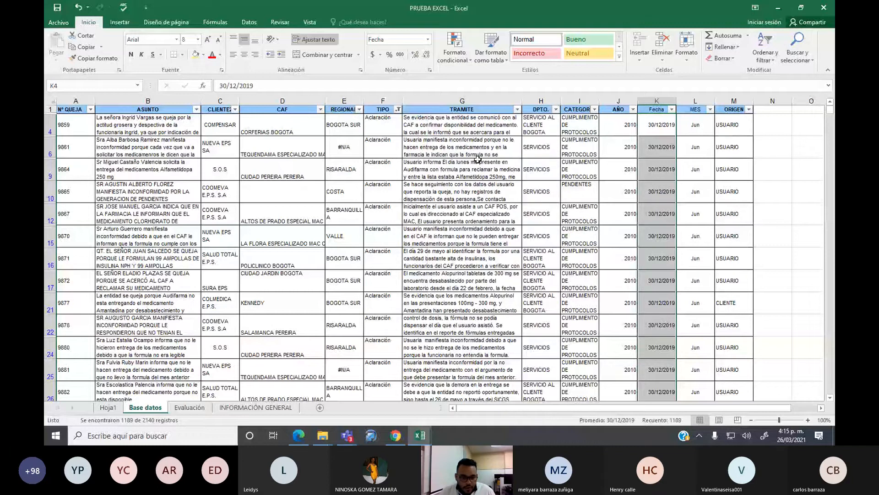
click(398, 109)
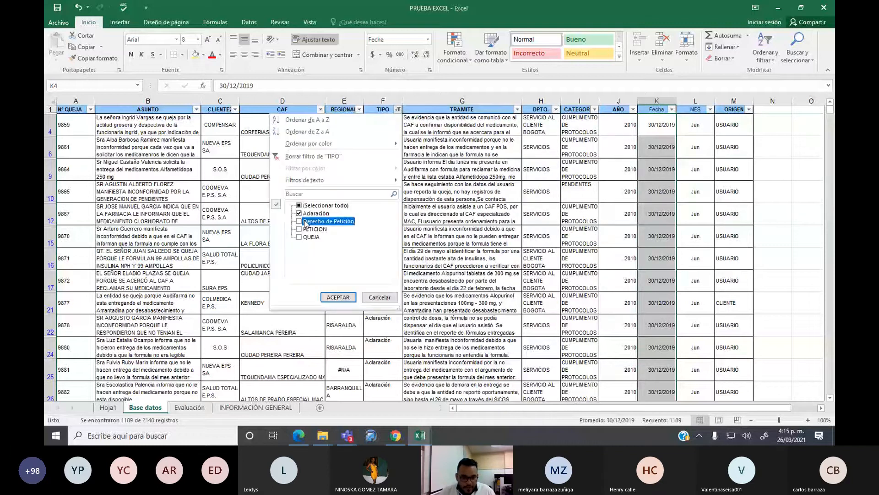
click(306, 223)
click(299, 213)
click(338, 297)
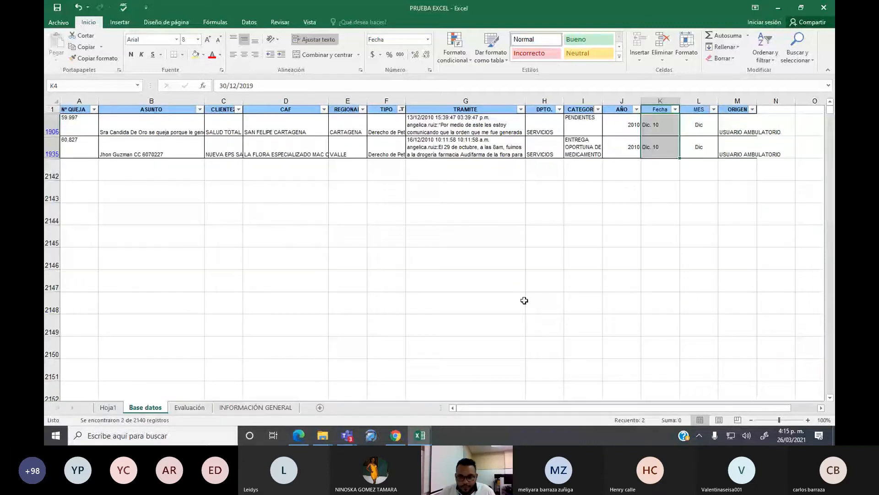
Set the Fecha of K1906 and K1935 to 10/02/2020
click(664, 128)
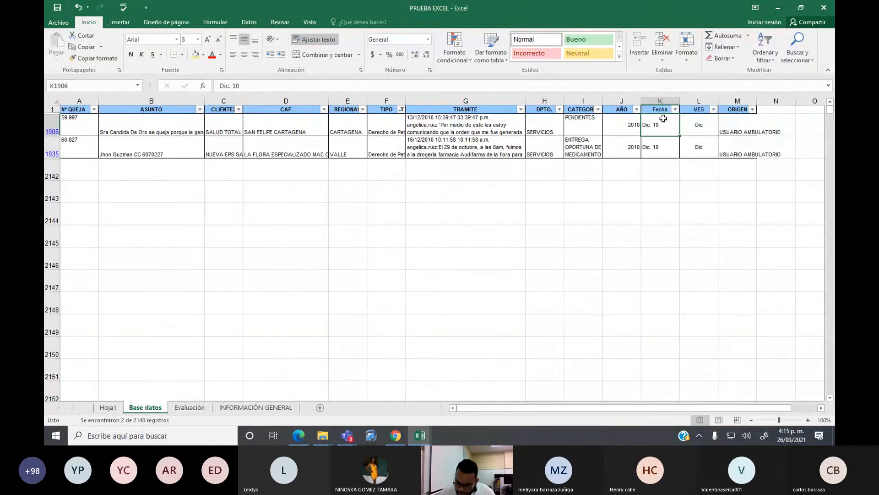
text(10/)
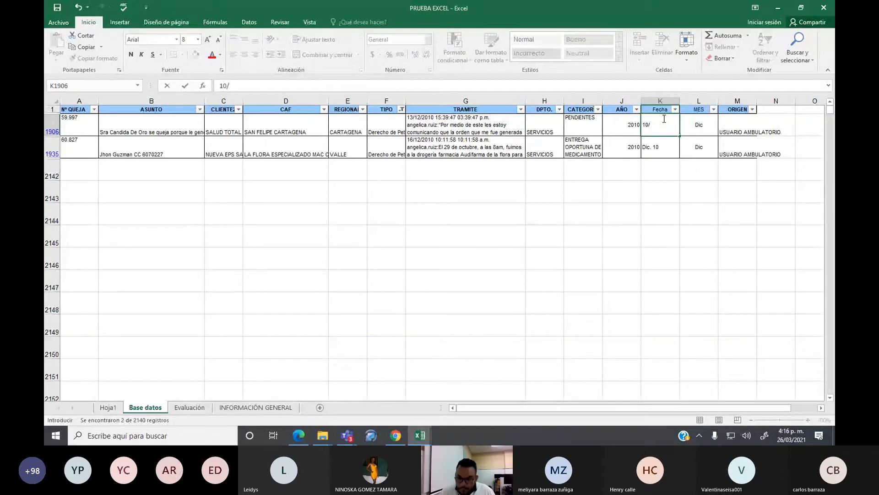
text(2/2020)
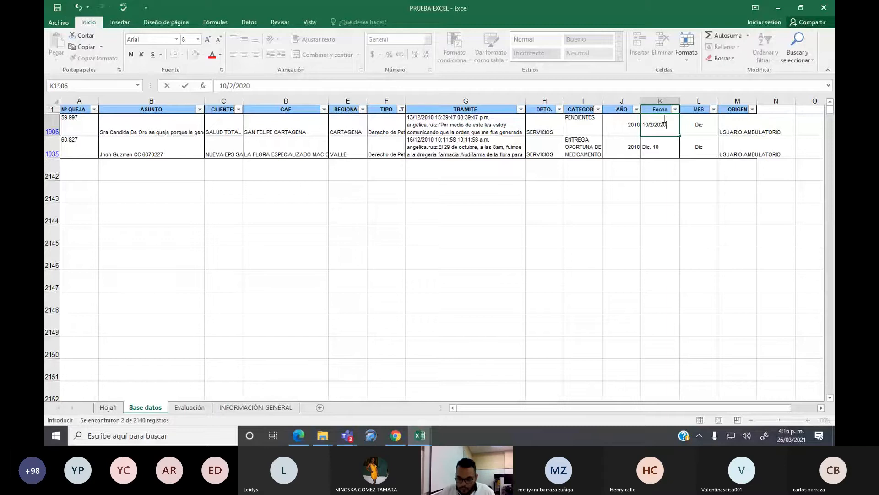
key(Return)
text(10)
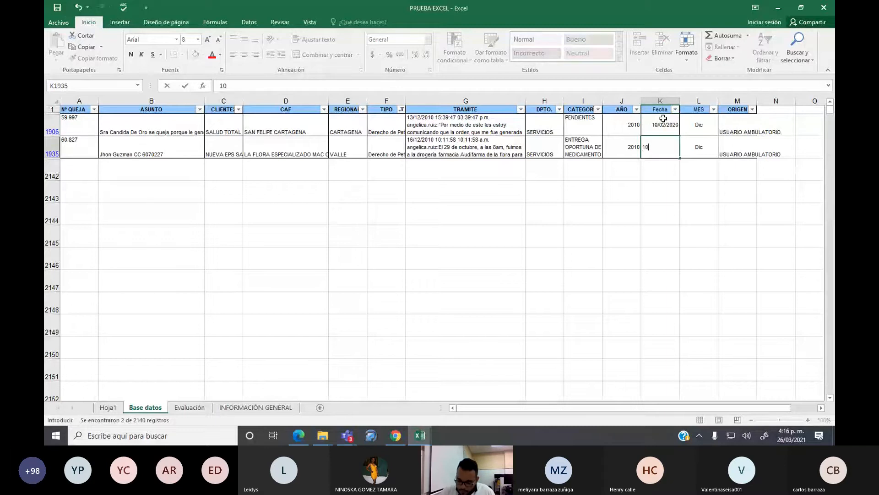
text(/02/2020)
key(Return)
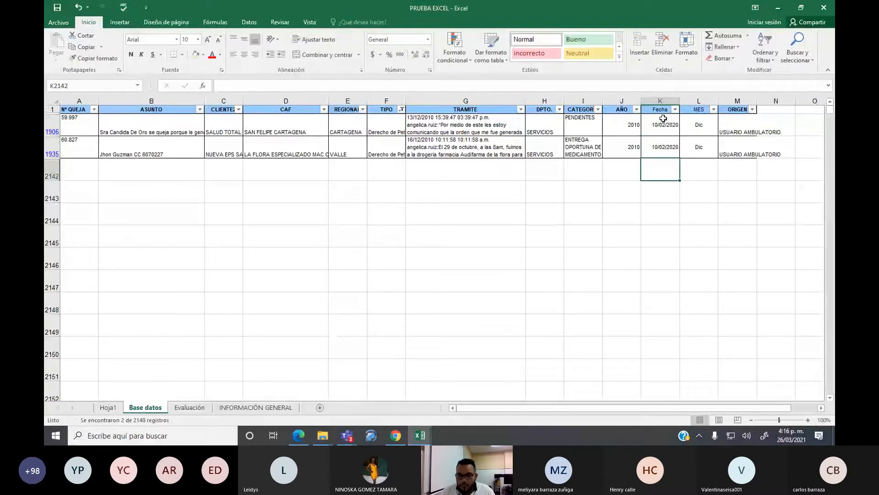
Filter TIPO to PETICION and DPTO. to SERVICIO AL CLIENTE BOGOTA only
click(402, 109)
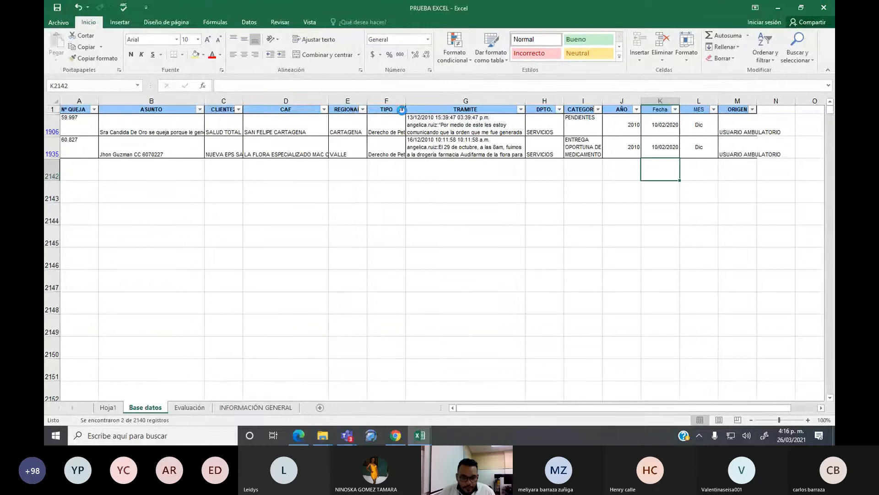
click(317, 225)
click(339, 295)
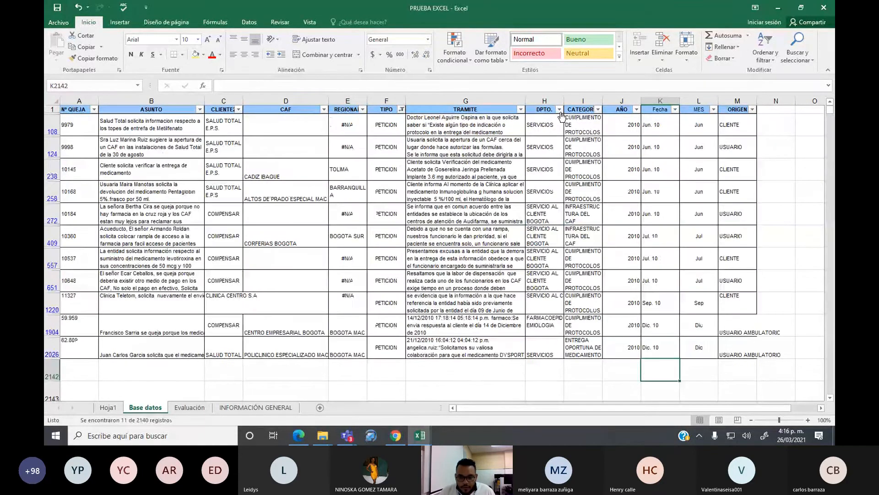
click(559, 109)
click(461, 206)
click(472, 221)
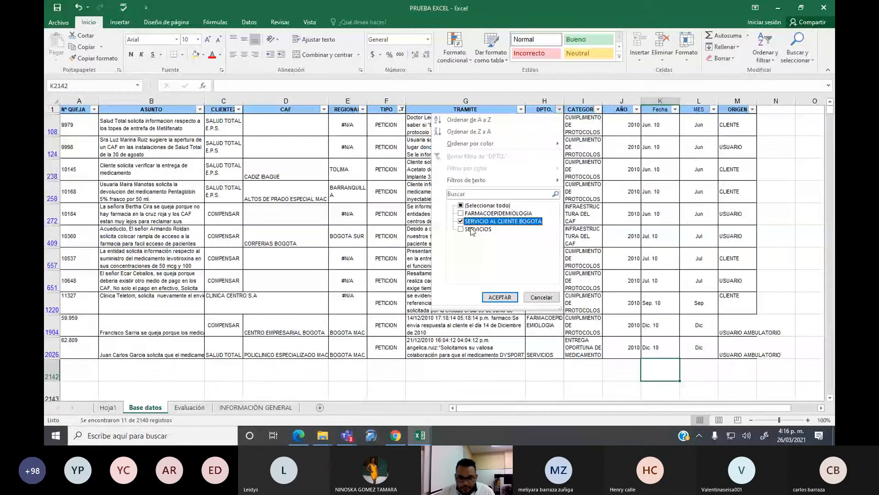
click(500, 298)
Enter 25/05/2020 in K272 and paste it into K409, K557, K651 and K1220
click(660, 125)
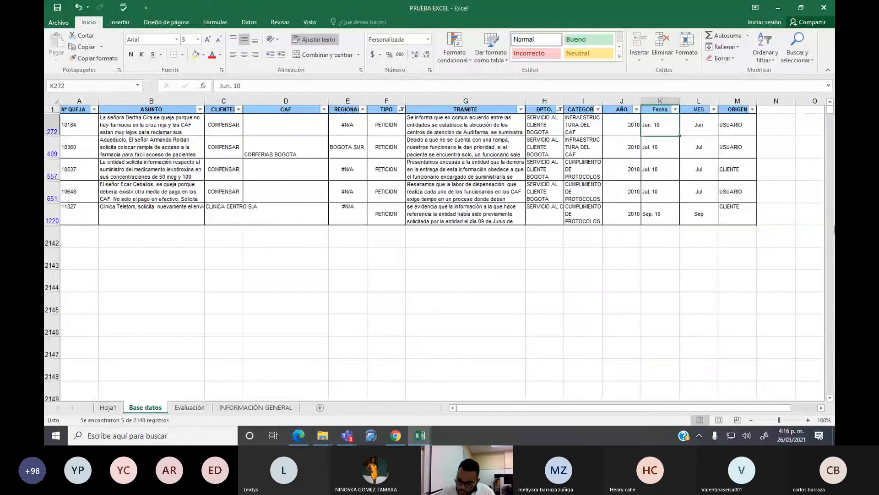
text(25/)
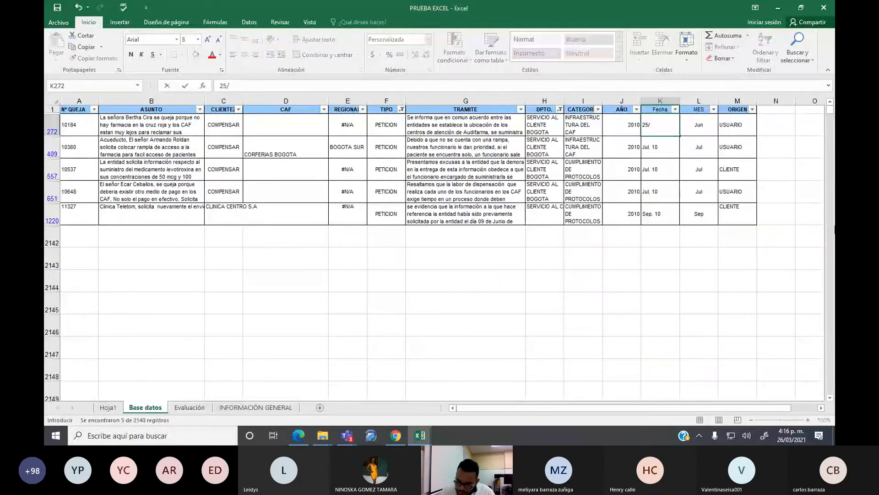
text(05/2)
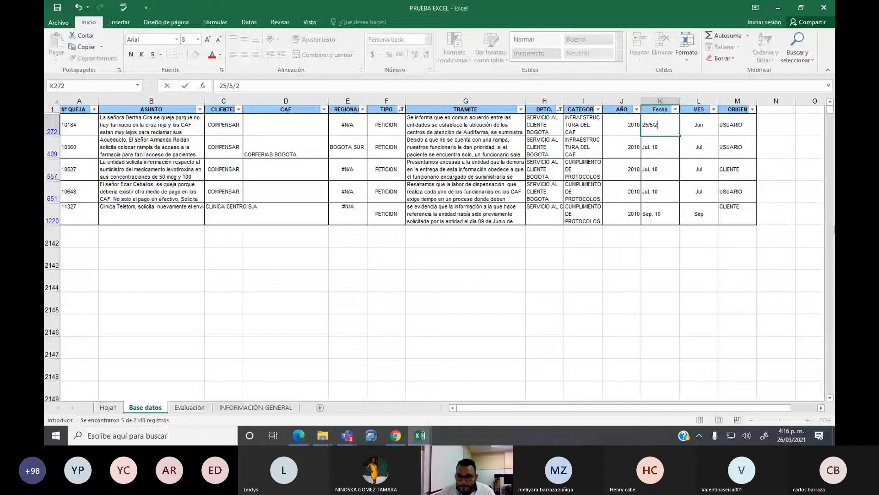
text(020)
key(ctrl+Return)
key(ctrl+c)
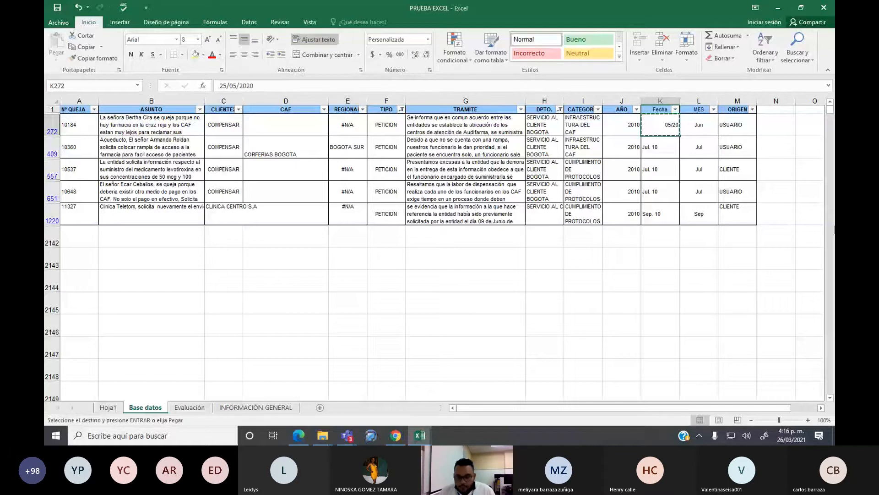
key(Down)
key(ctrl+v)
key(Down)
key(ctrl+v)
key(Down)
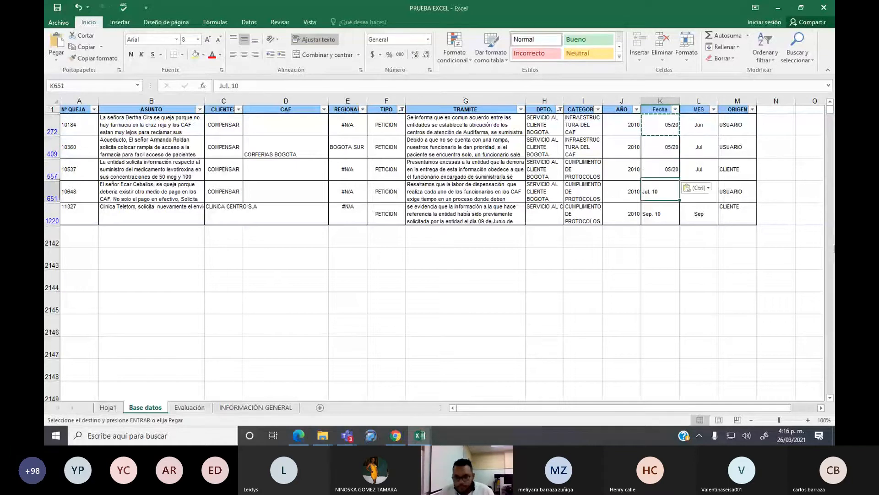
key(ctrl+v)
key(Down)
key(ctrl+v)
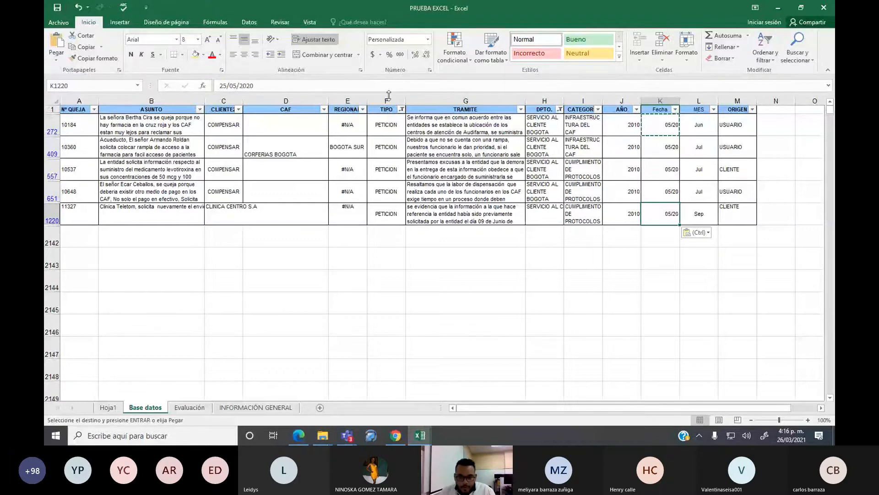
Filter DPTO. to FARMACOEPIDEMIOLOGIA and SERVICIOS, excluding SERVICIO AL CLIENTE BOGOTA
click(560, 109)
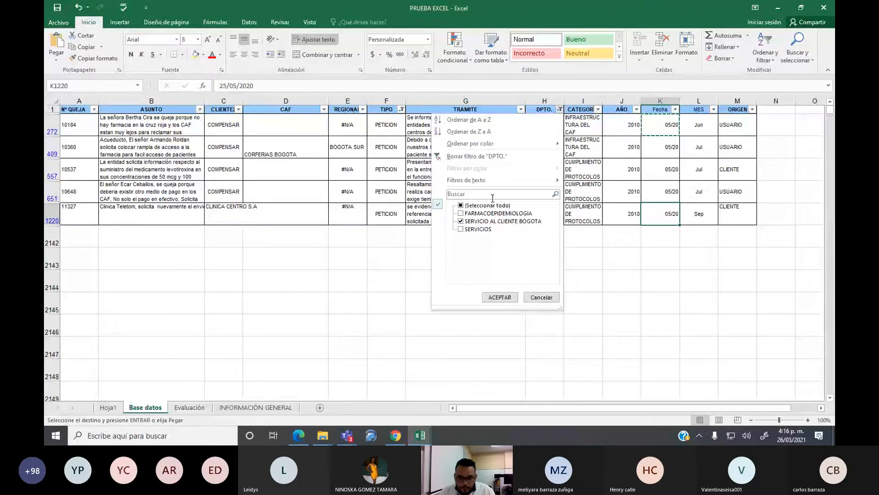
click(460, 213)
click(460, 229)
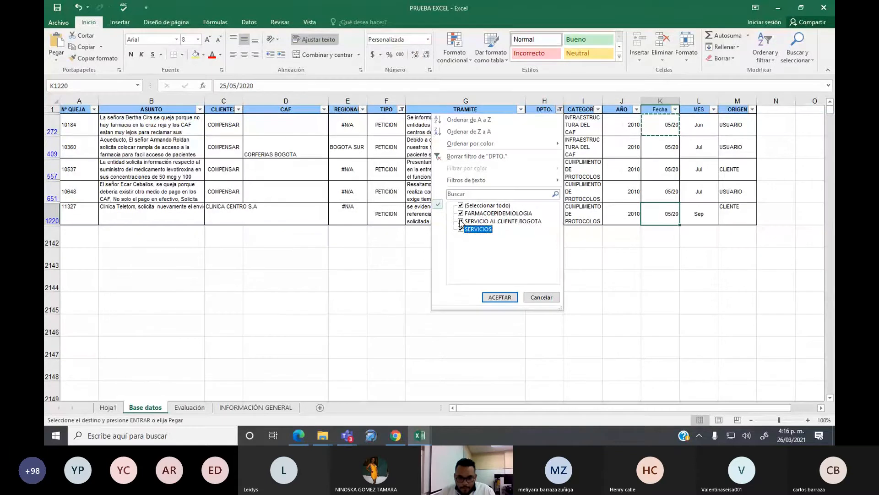
click(461, 221)
click(500, 296)
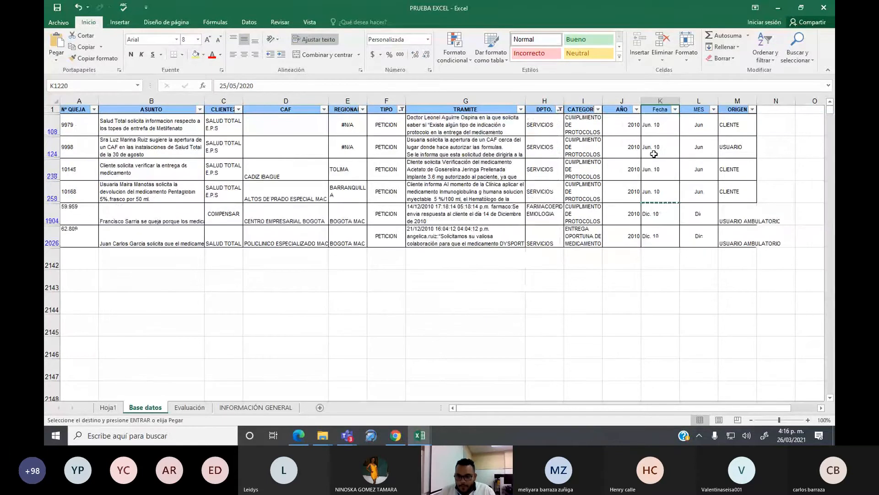
Enter 1/04/2020 in K108 and fill it down the visible rows to K2026
click(660, 130)
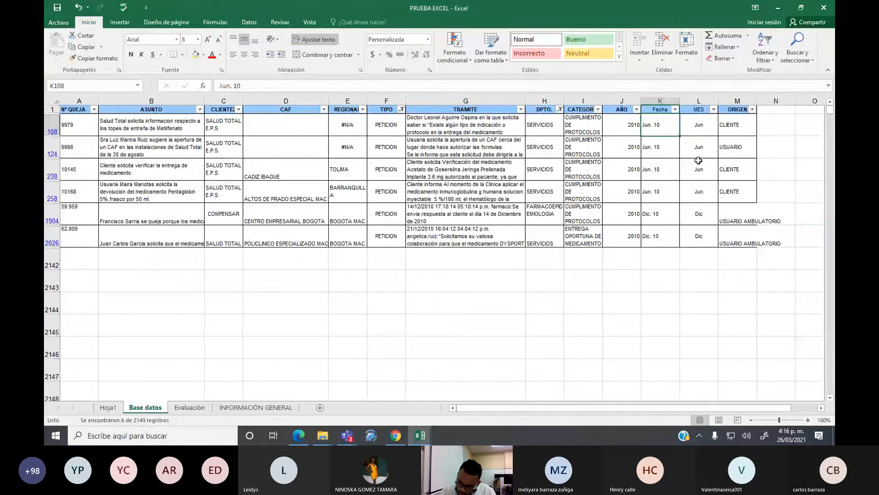
text(1/4/2020)
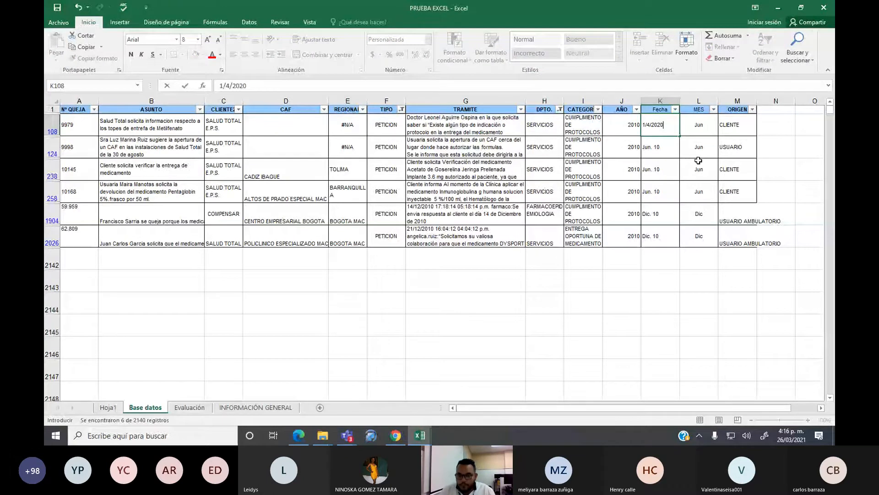
key(Return)
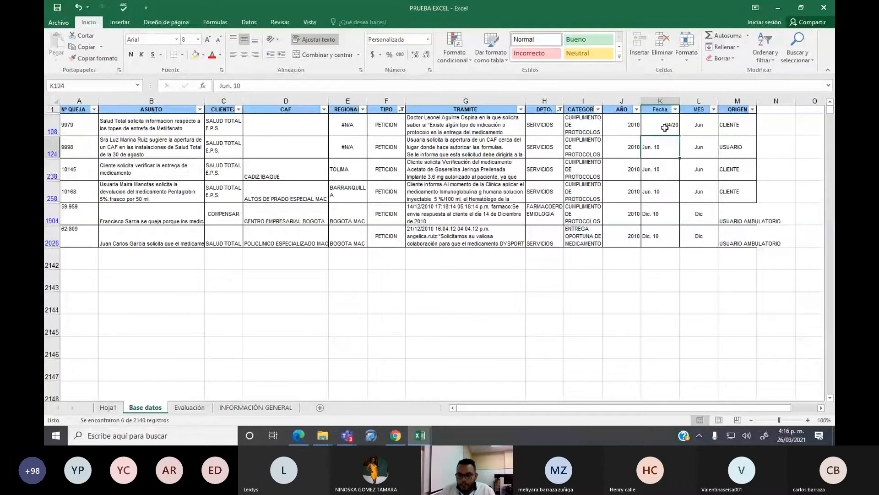
click(660, 125)
drag(680, 136, 676, 247)
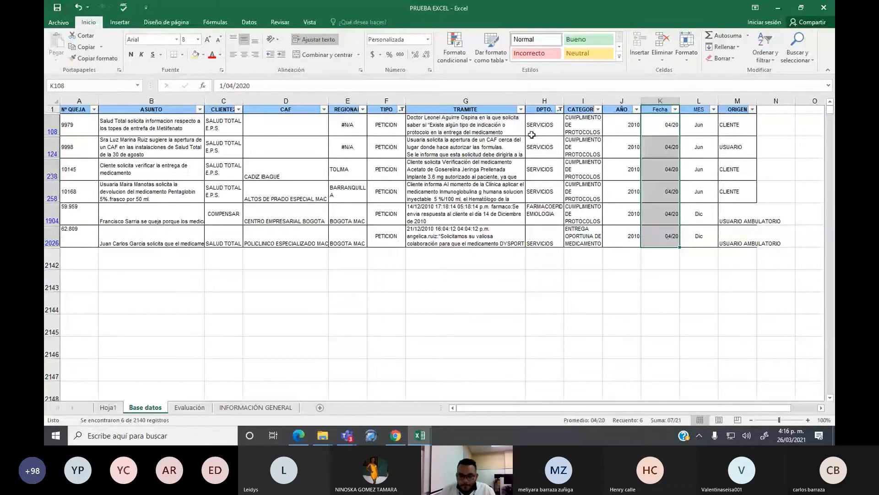
Clear the DPTO. filter so all PETICION records show
click(559, 109)
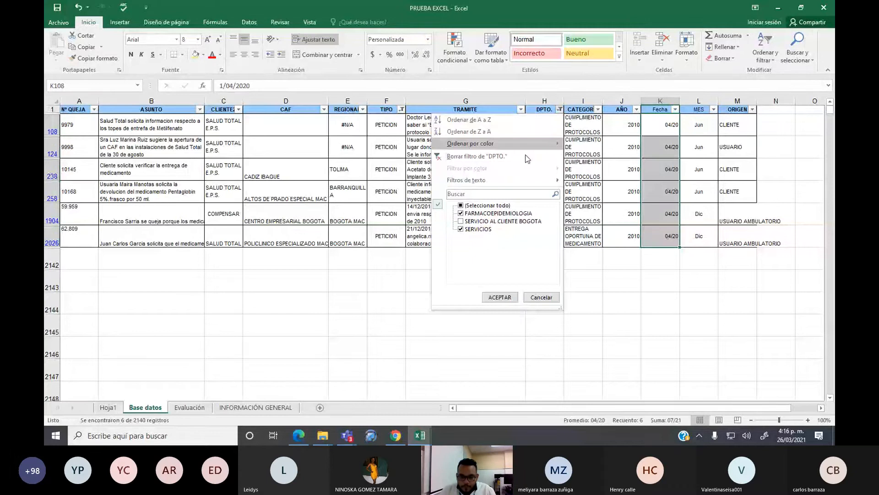
click(528, 158)
click(401, 109)
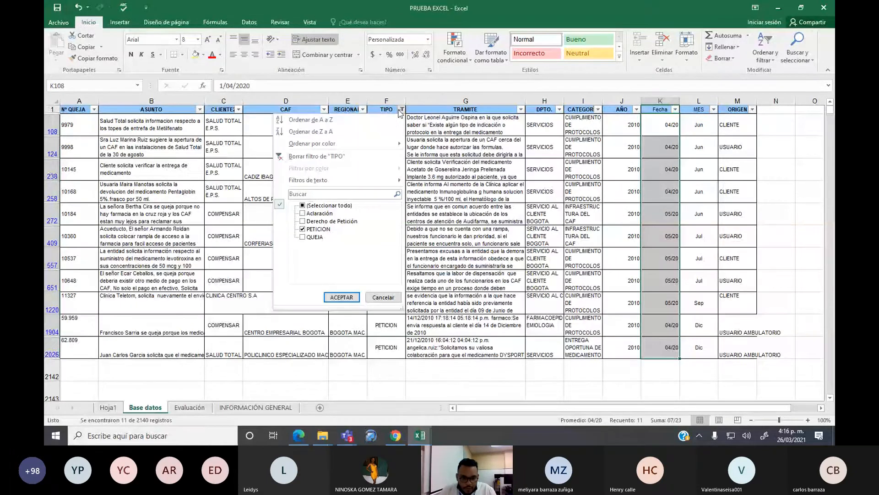
Filter TIPO to PETICION and QUEJA, and DPTO. to COMPRAS through FARMACOEPIDEMIOLOGIA
click(303, 237)
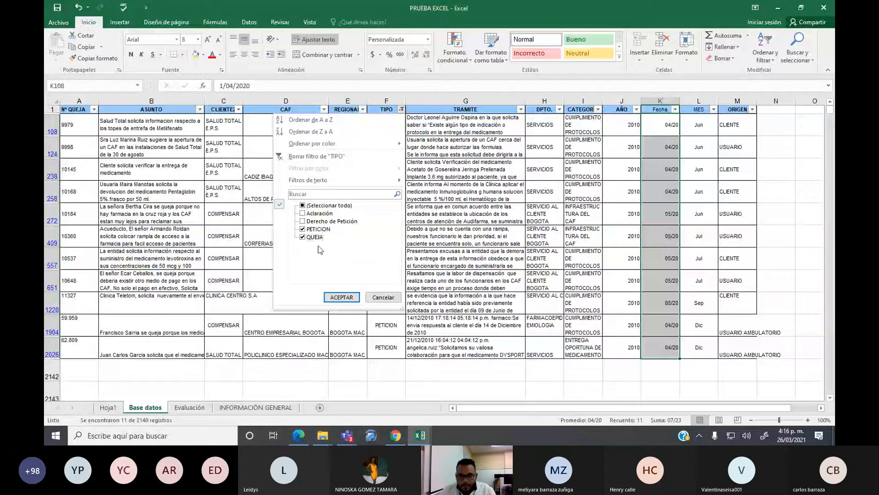
click(341, 297)
click(556, 109)
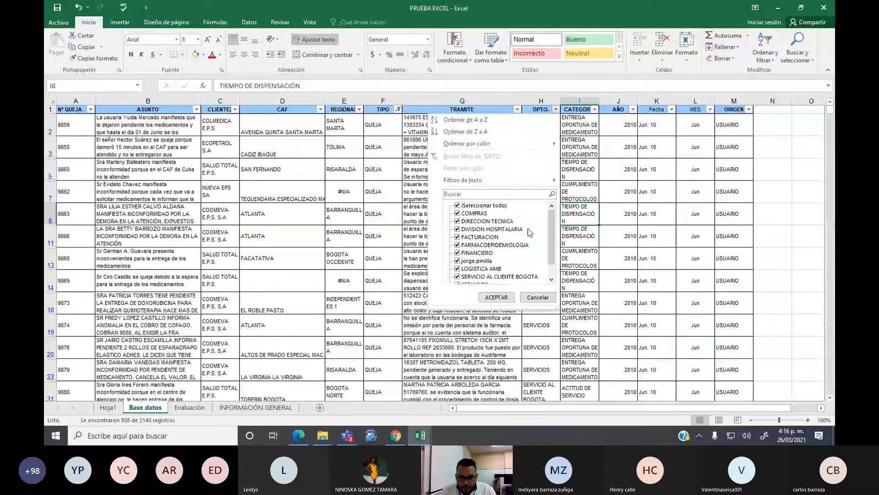
click(457, 205)
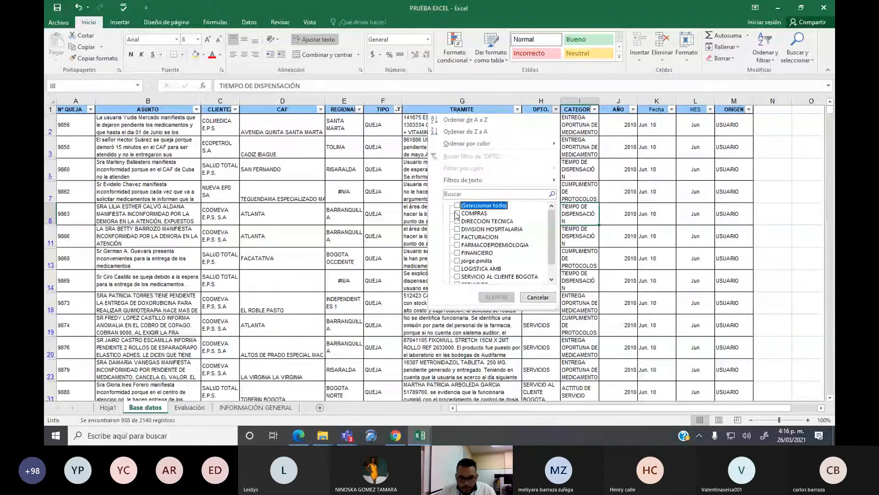
click(457, 213)
click(457, 221)
click(458, 230)
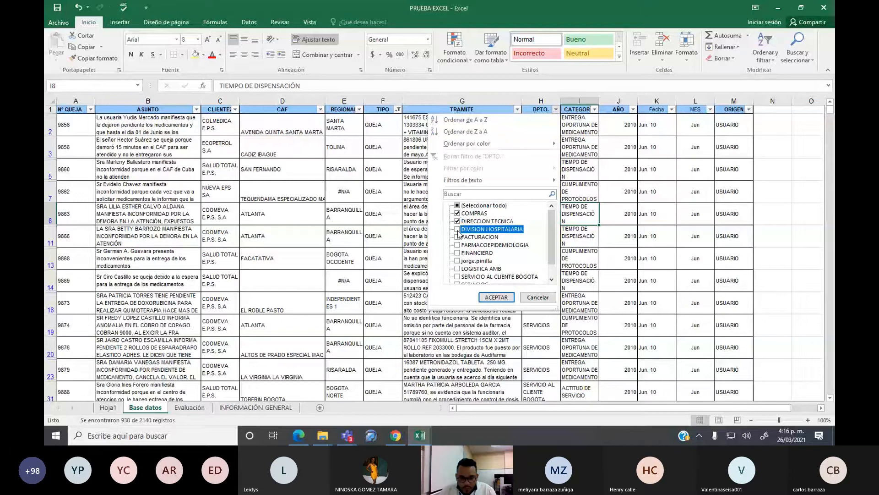
click(457, 237)
click(457, 245)
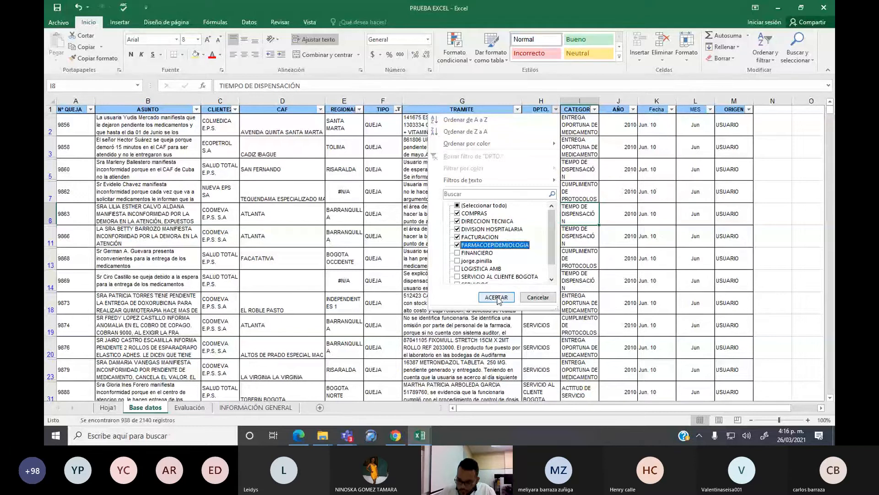
click(496, 298)
Enter 12/03/2020 in K36 and fill it into every visible Fecha cell below
click(665, 128)
text(12)
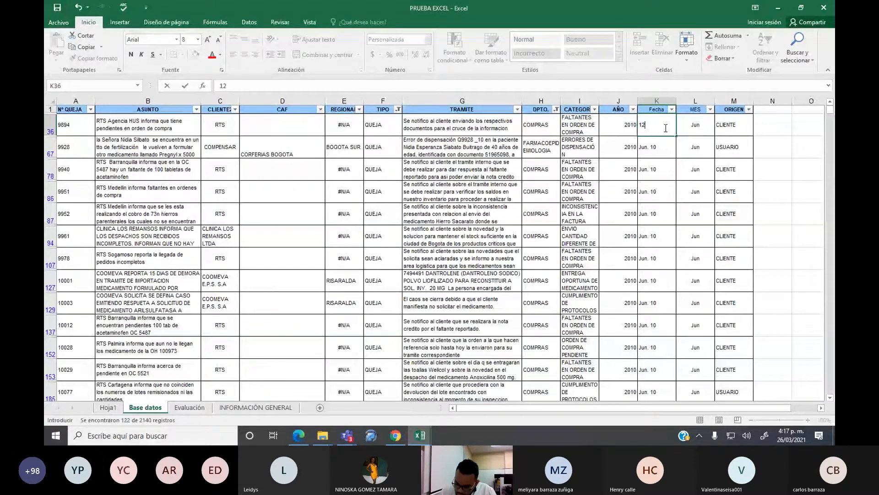
text(2020)
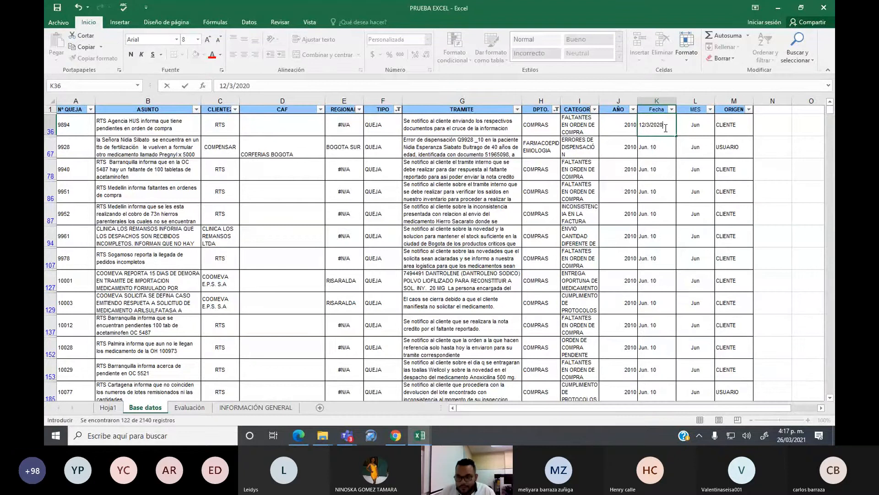
key(ctrl+Return)
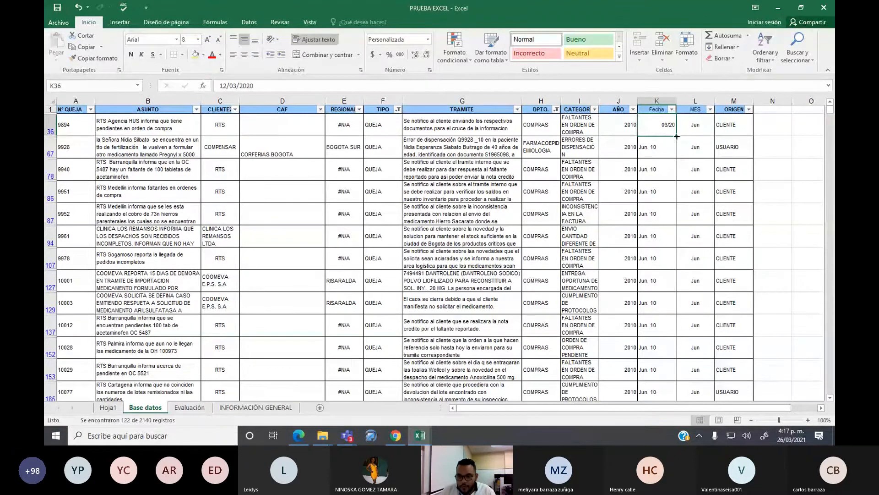
key(ctrl+shift+Down)
key(ctrl+d)
scroll(677, 285, down, 5)
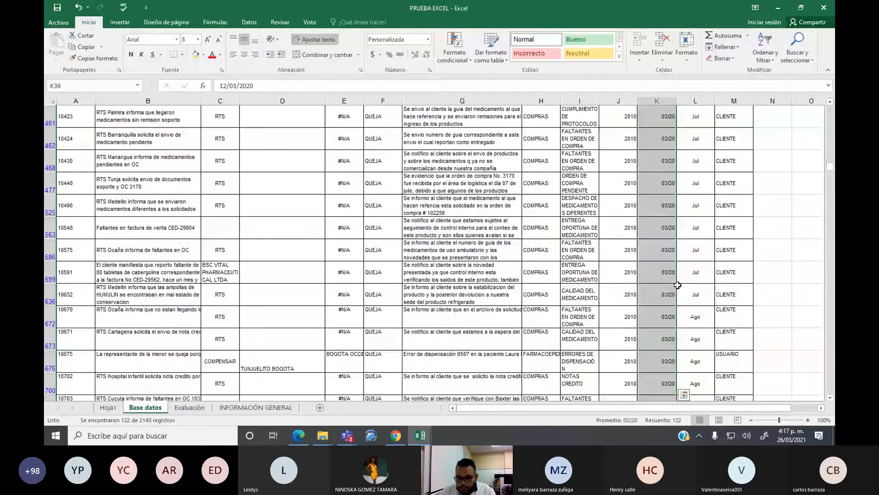
scroll(678, 285, down, 20)
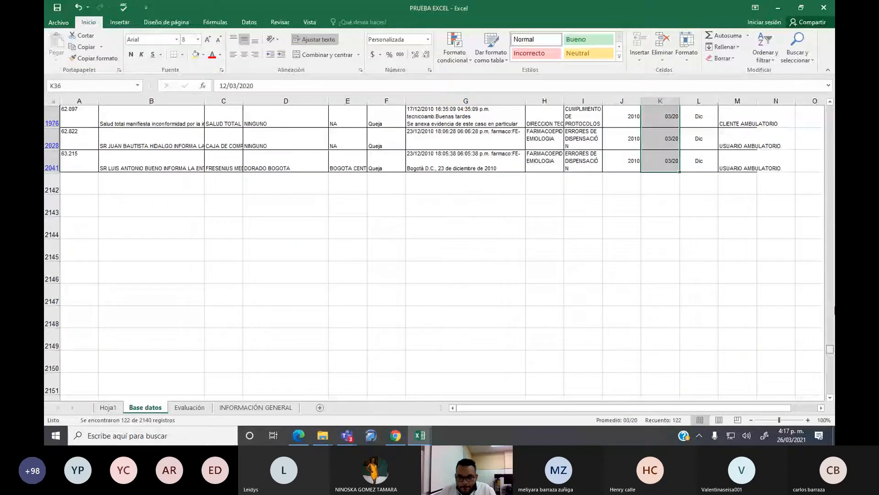
Refilter DPTO. to just FINANCIERO, LOGISTICA AMB and the user-named department entry
scroll(677, 285, up, 20)
click(556, 110)
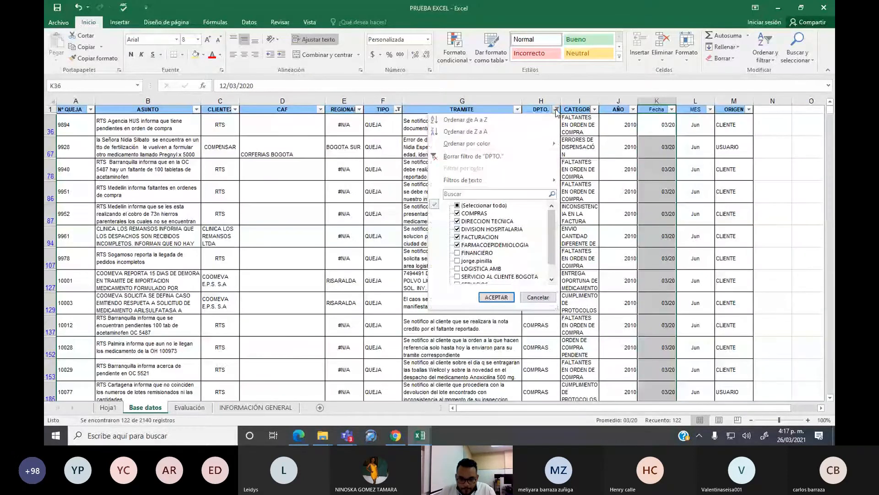
click(457, 205)
click(457, 253)
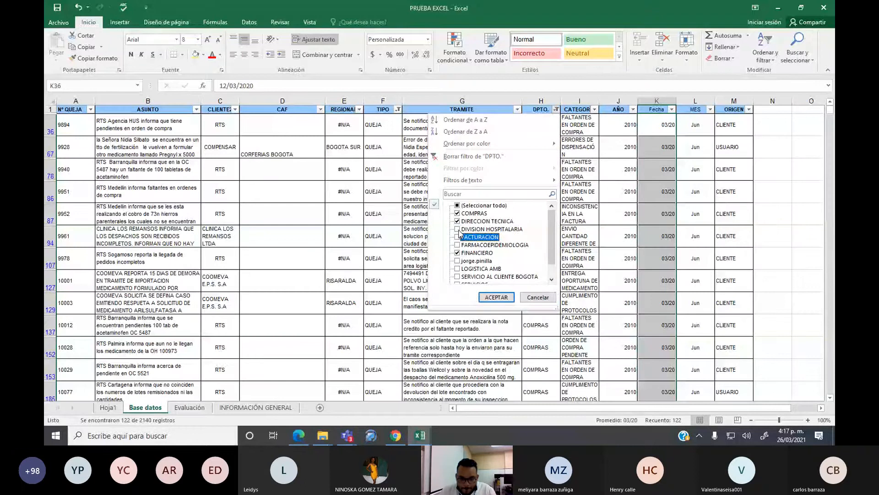
click(457, 213)
click(457, 221)
click(457, 229)
click(457, 237)
click(457, 245)
scroll(482, 238, down, 1)
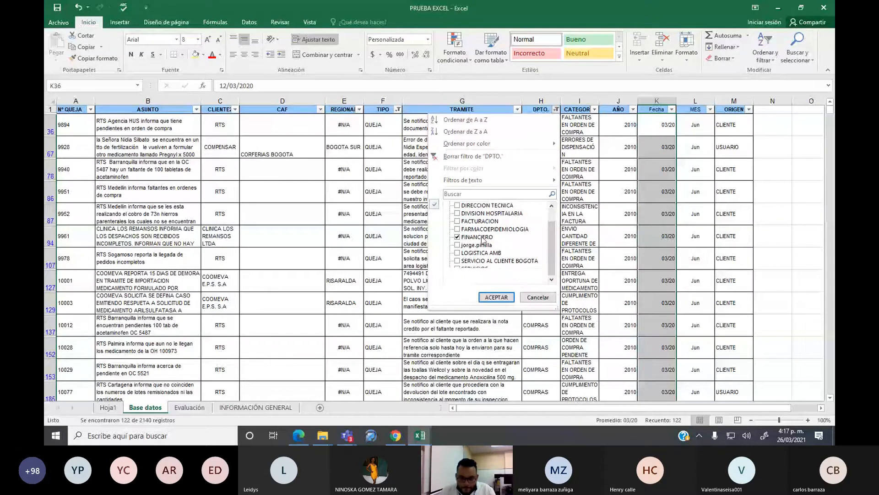
click(463, 245)
click(464, 252)
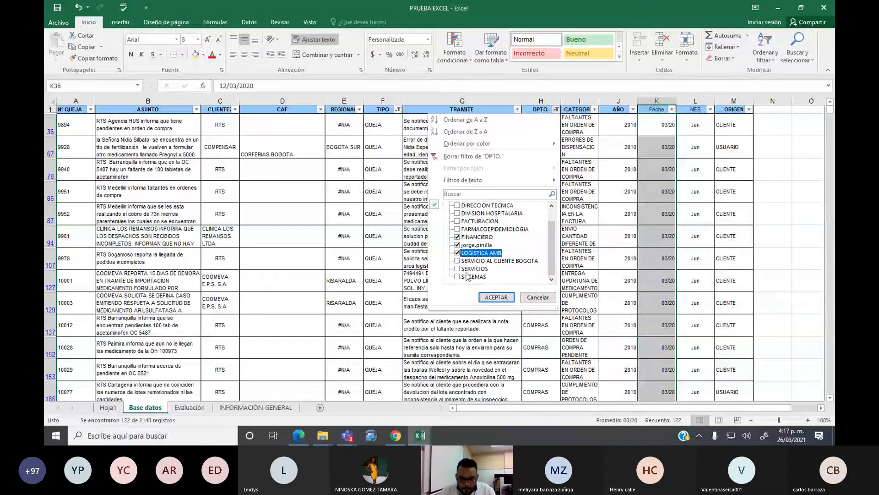
click(496, 297)
Enter 16/8/2020 in Fecha cell K1405 and fill it down all 22 filtered rows
click(662, 130)
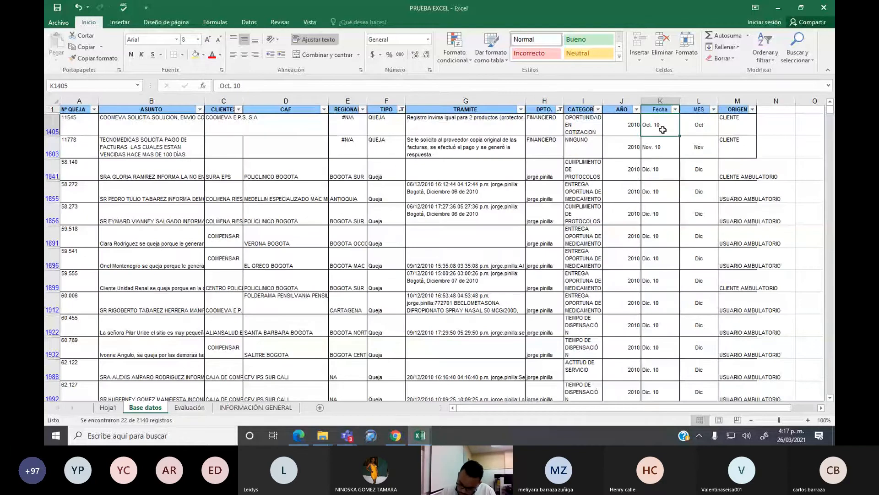
text(16/)
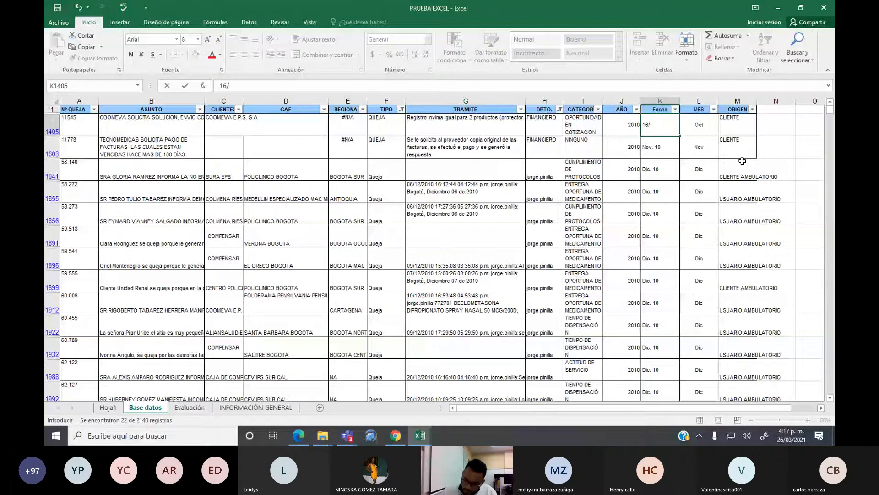
text(8/2020)
key(ctrl+Return)
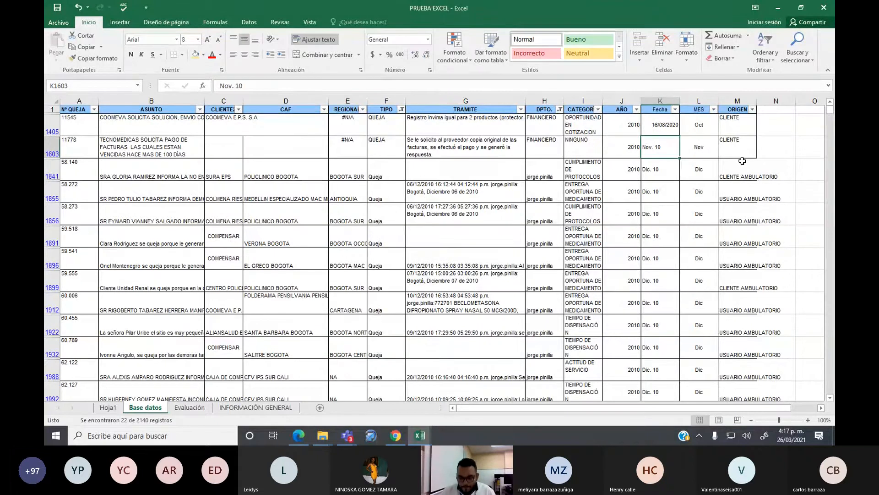
double_click(681, 136)
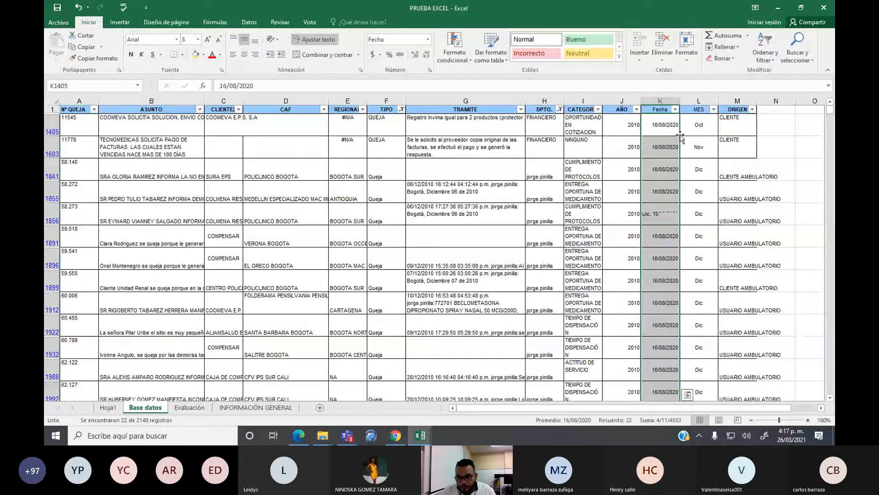
scroll(684, 233, down, 2)
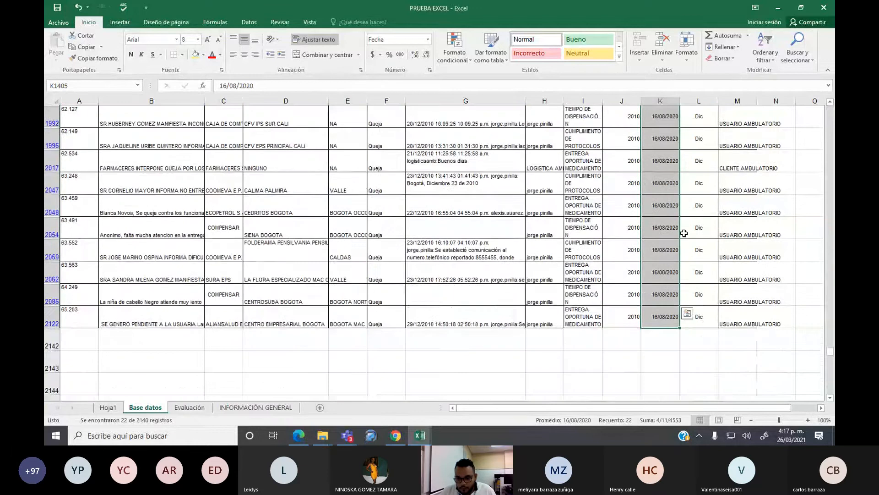
scroll(684, 233, up, 2)
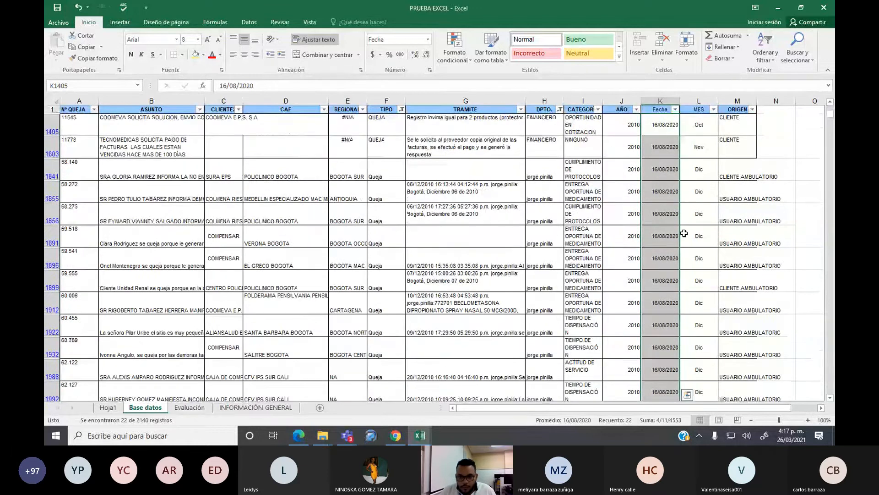
Refilter DPTO. to SERVICIO AL CLIENTE BOGOTA and SERVICIOS instead of the previous departments
click(560, 109)
drag(556, 248, 558, 267)
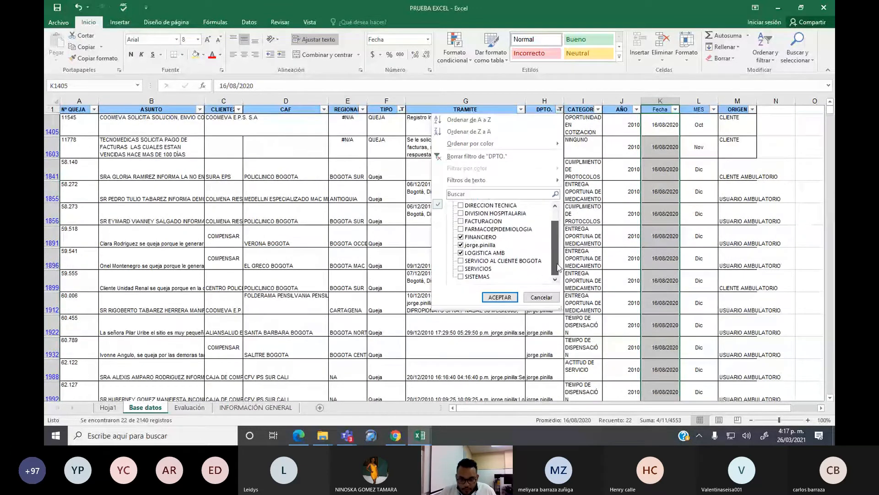
click(461, 260)
click(460, 253)
click(461, 245)
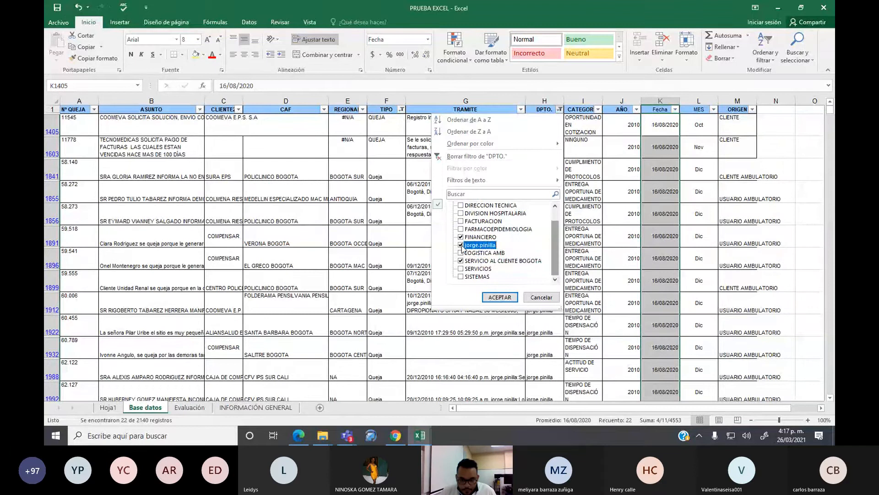
click(461, 237)
click(461, 269)
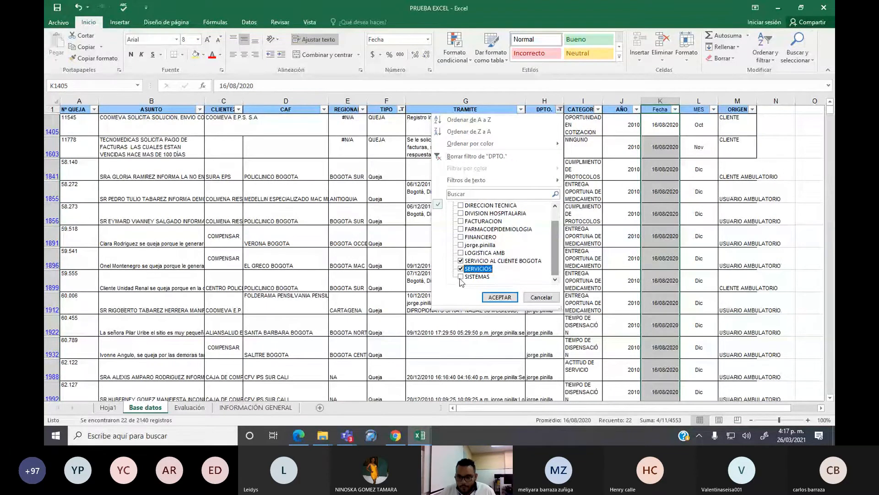
click(500, 297)
Enter 9/10/2020 as a short date in the first visible Fecha cell and fill it down
click(665, 124)
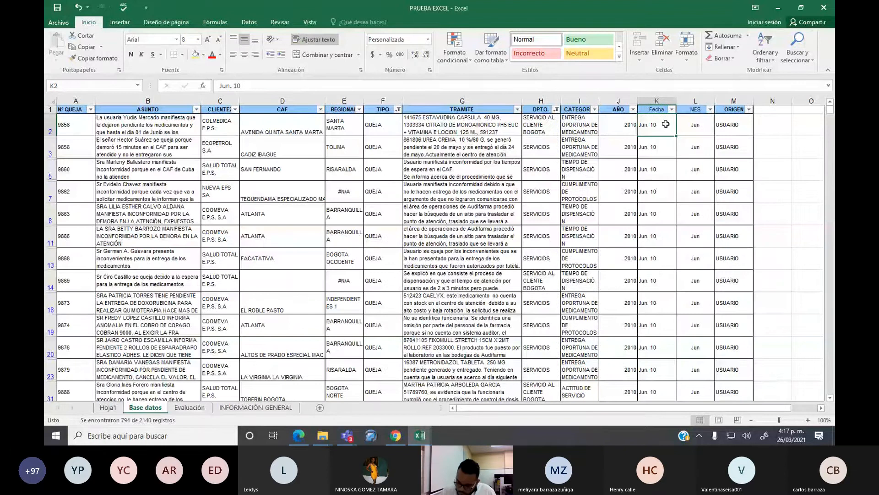
text(9/)
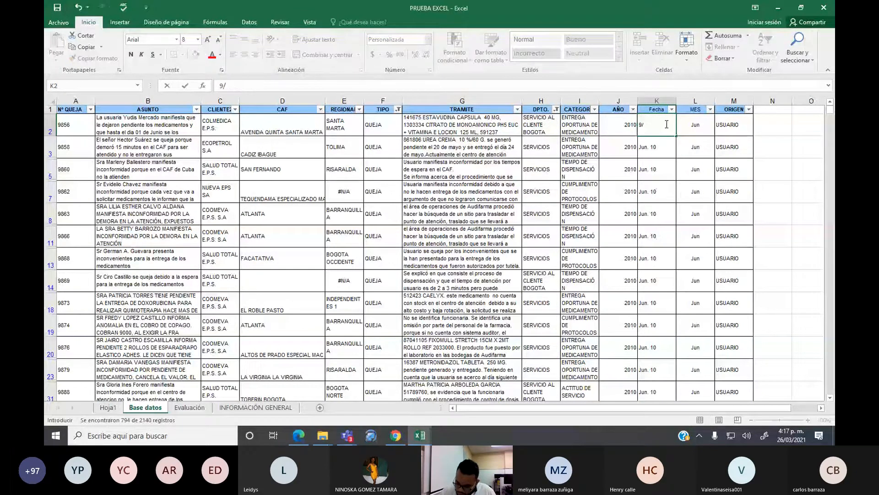
text(10/2020)
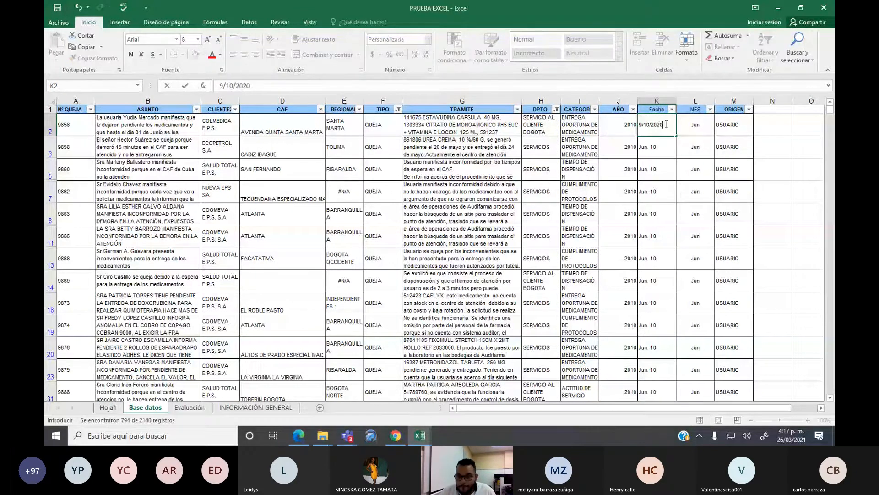
key(Return)
click(648, 131)
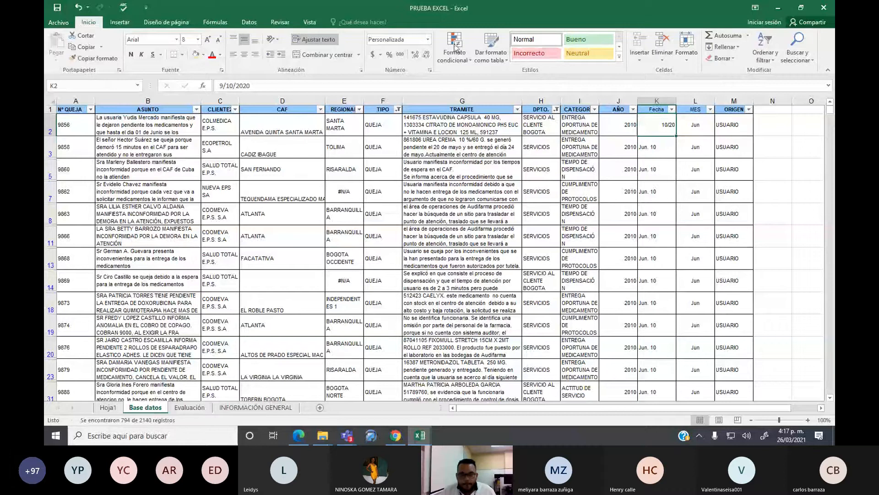
click(428, 40)
click(419, 141)
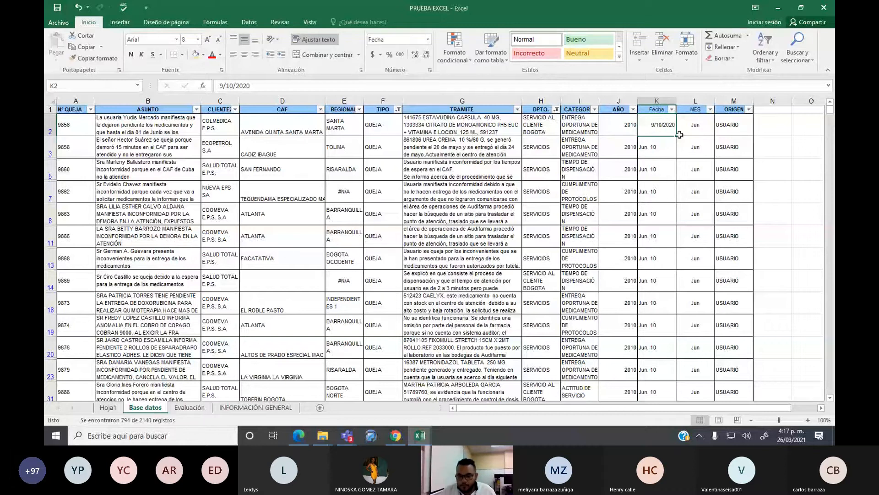
double_click(677, 135)
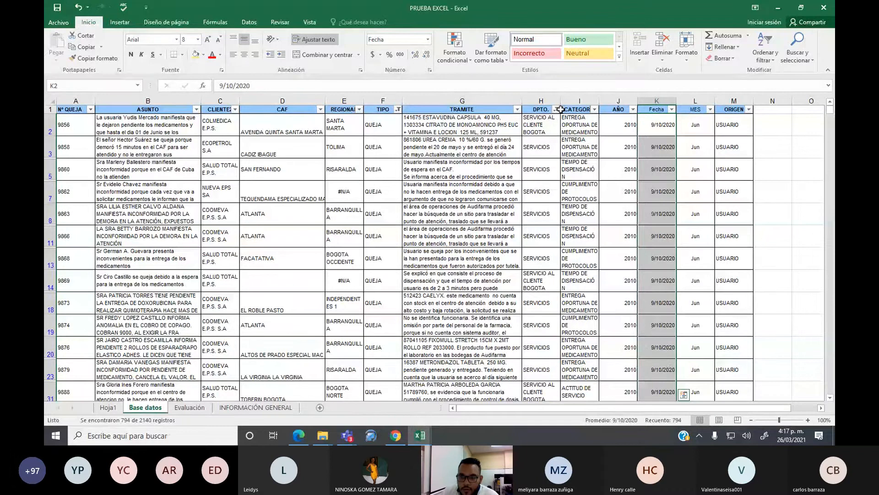
Clear the DPTO. filter and format the whole Fecha column as Fecha corta
click(556, 109)
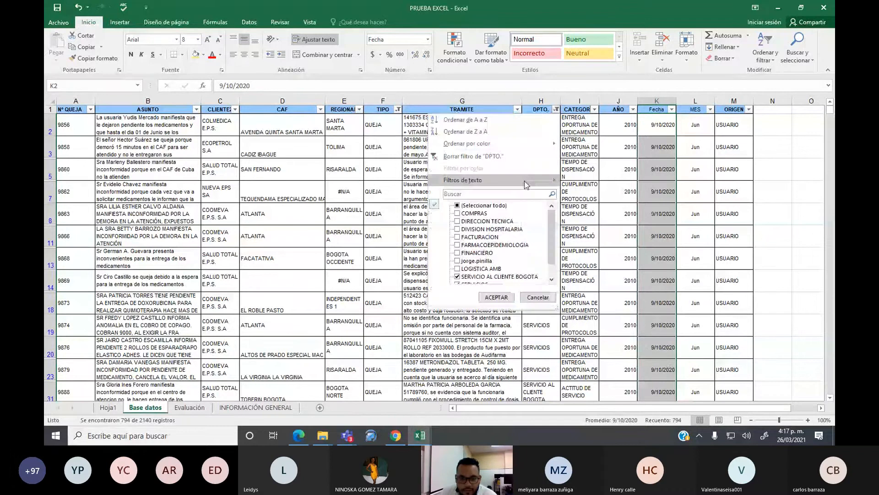
click(473, 156)
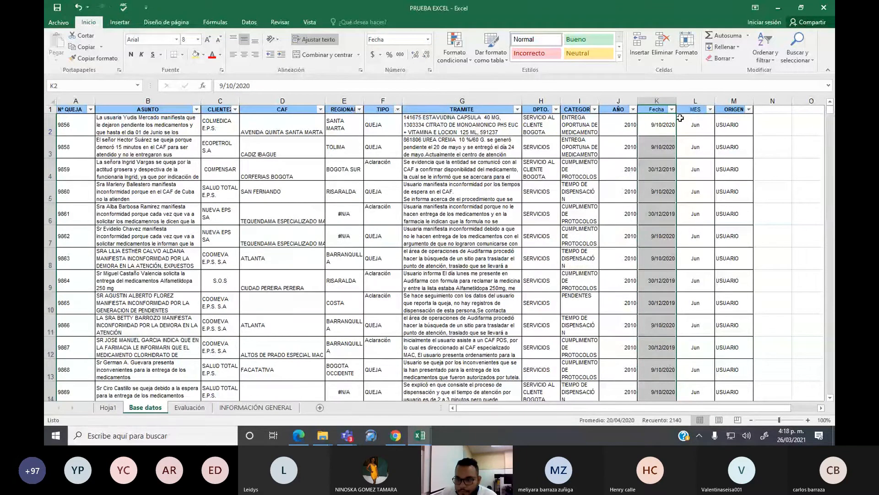
click(658, 118)
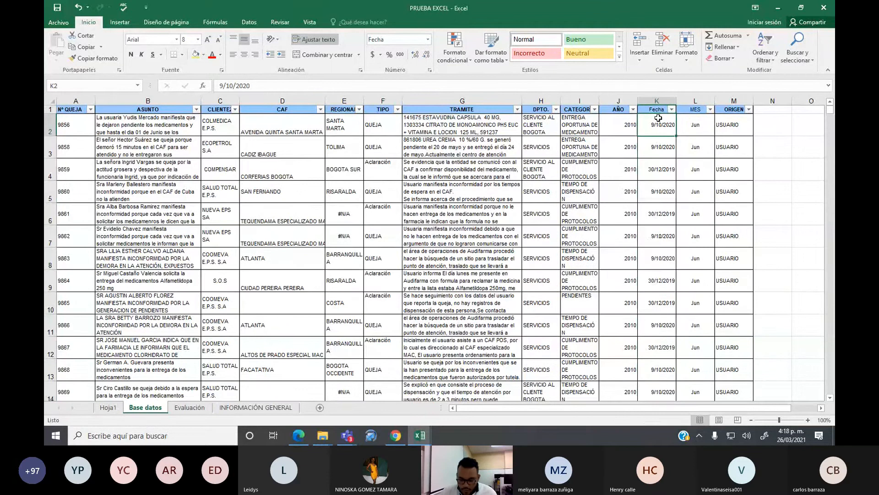
key(ctrl+shift+Down)
click(428, 39)
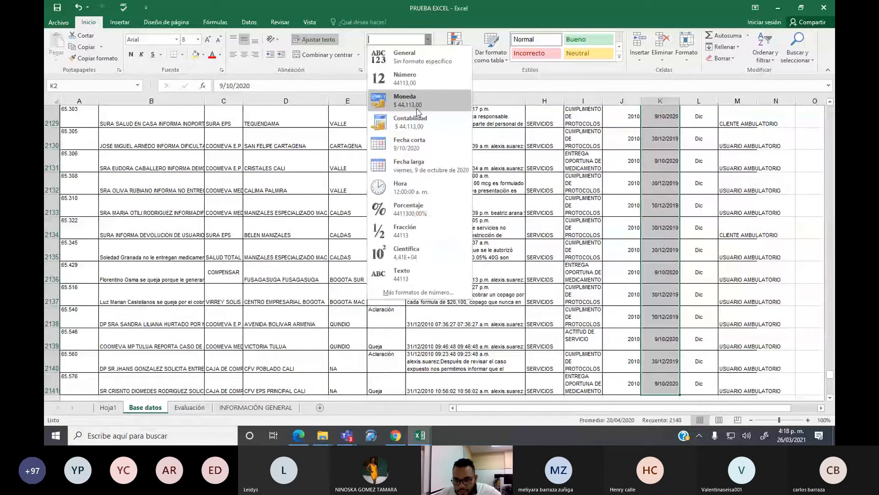
click(409, 143)
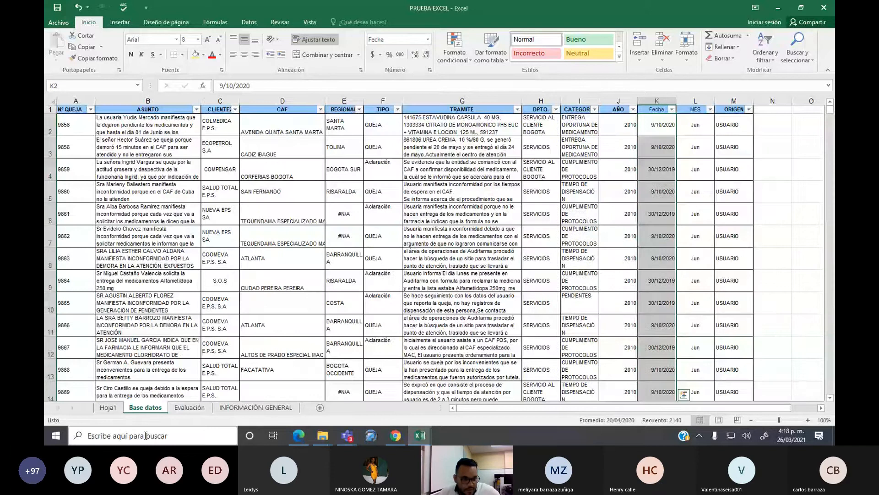
click(108, 407)
Refresh the Hoja1 pivot table with Actualizar
click(73, 135)
right_click(81, 143)
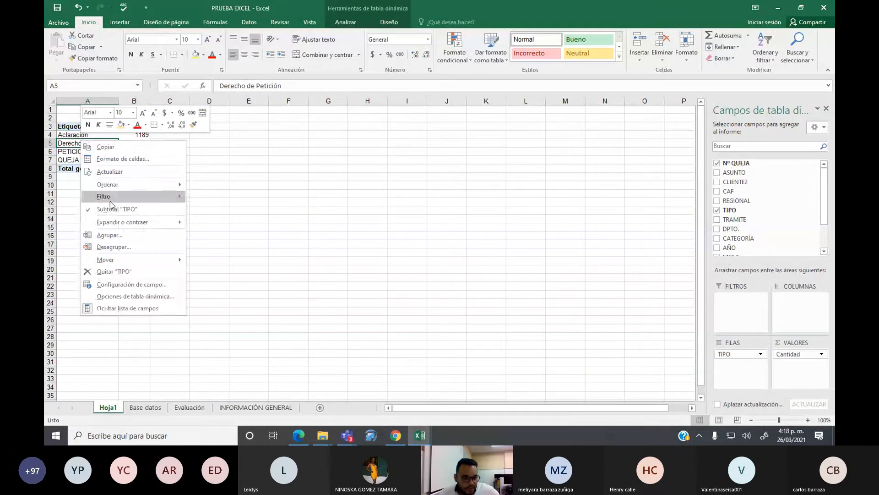
click(123, 171)
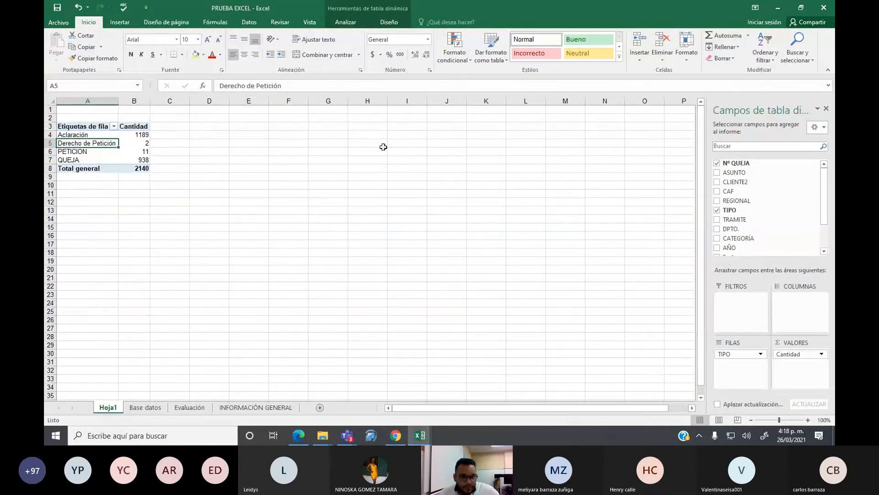
Insert a Fecha timeline and move it left below the pivot table
click(345, 22)
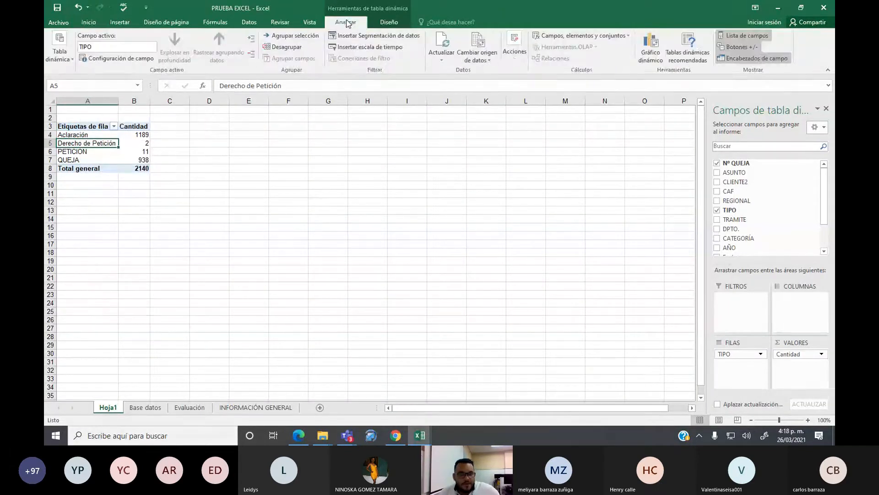
click(359, 49)
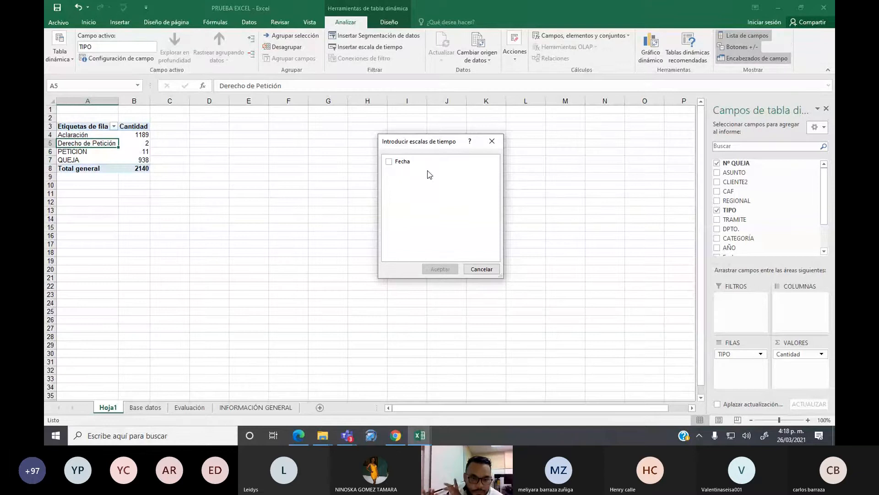
click(391, 163)
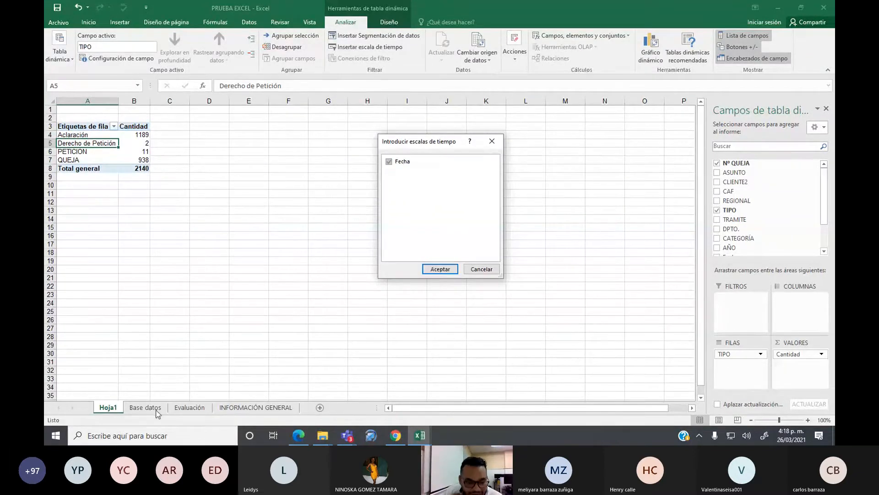
click(441, 269)
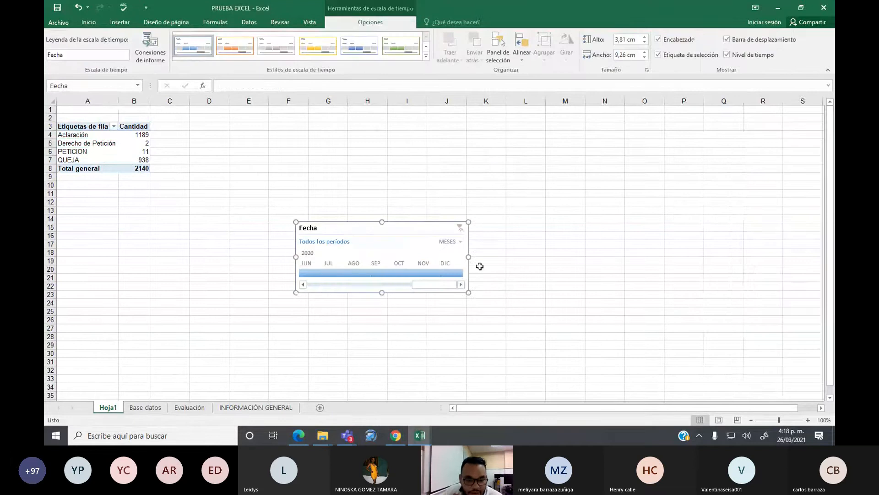
drag(412, 233, 237, 234)
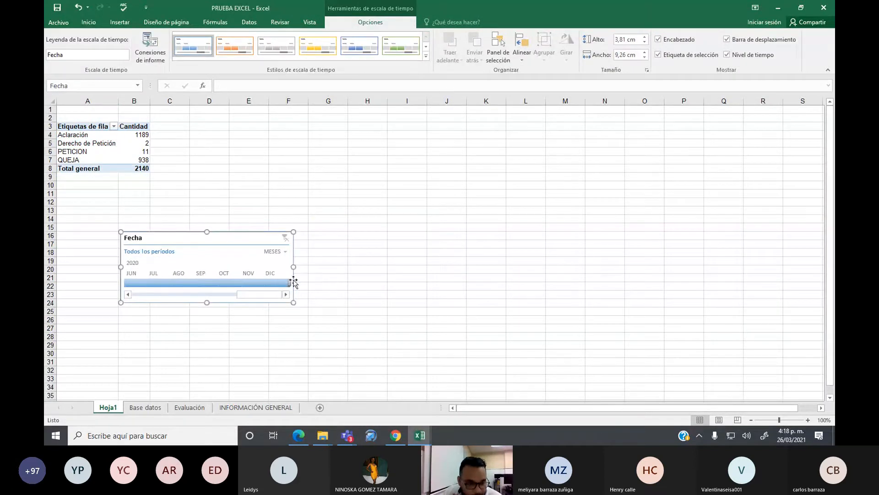
Widen the Fecha timeline across 2019–2020, move it beside the pivot, and select ENE 2020
drag(370, 270, 474, 272)
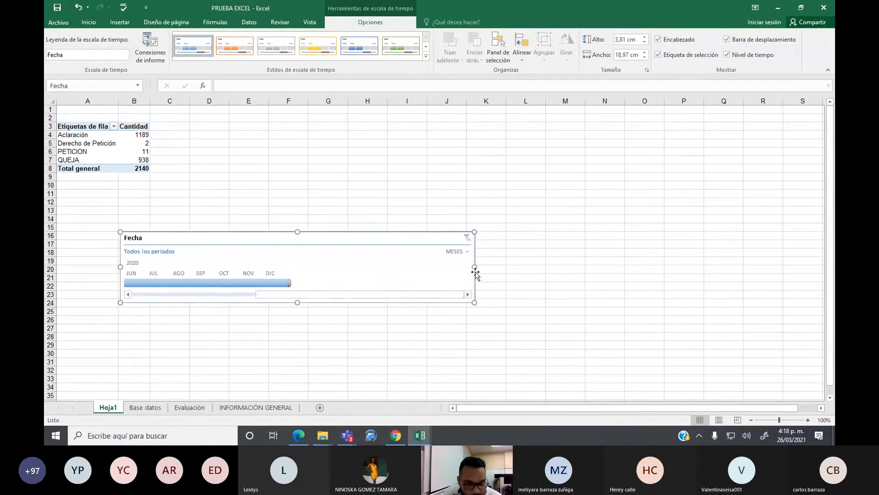
drag(316, 296, 220, 296)
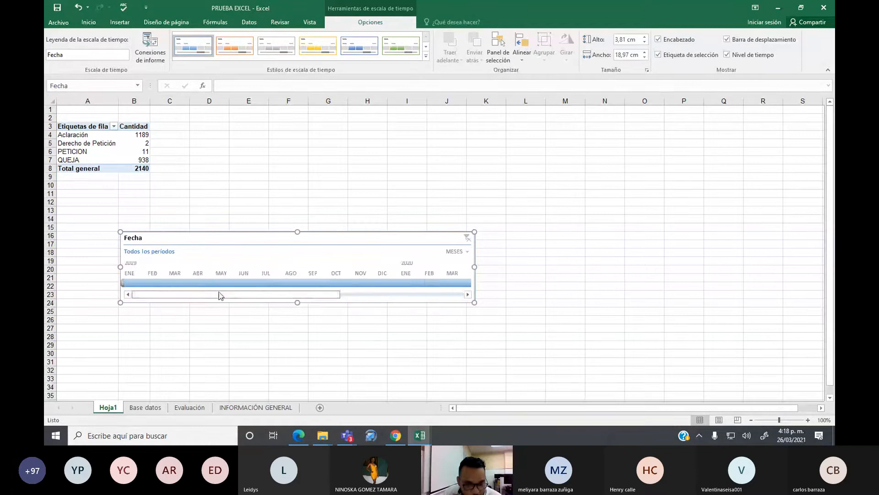
drag(475, 267, 535, 267)
drag(599, 268, 688, 266)
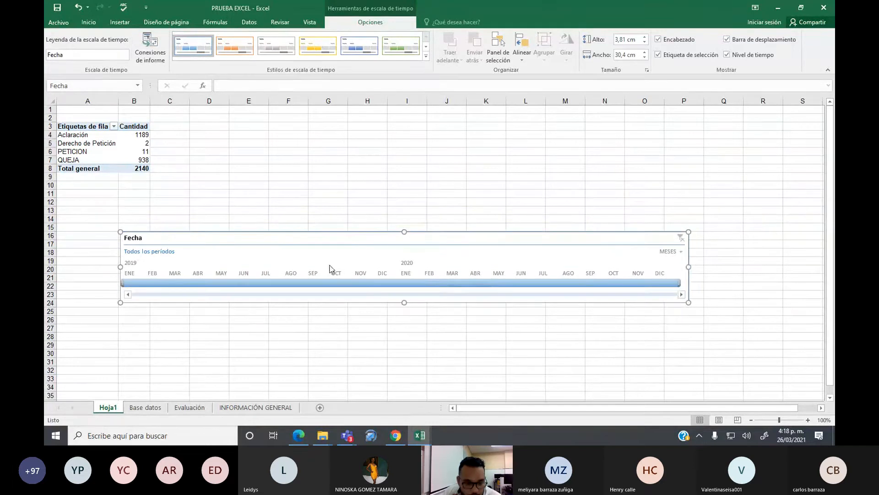
drag(364, 237, 445, 120)
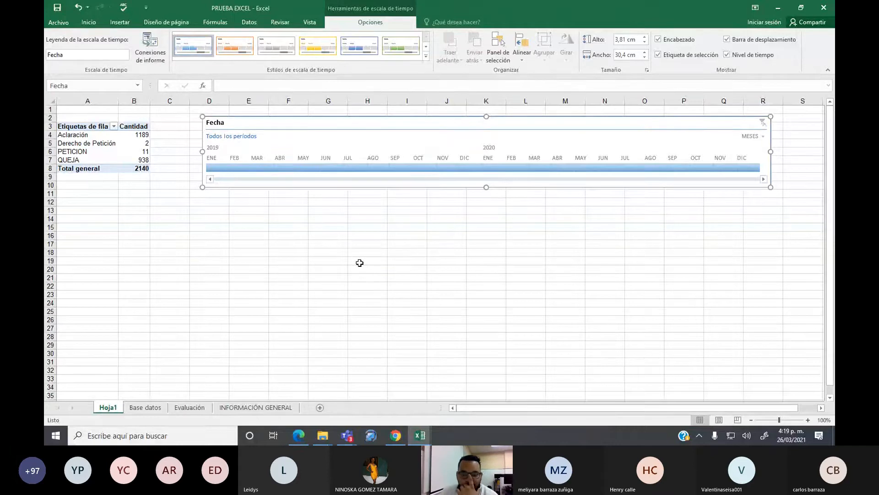
click(493, 168)
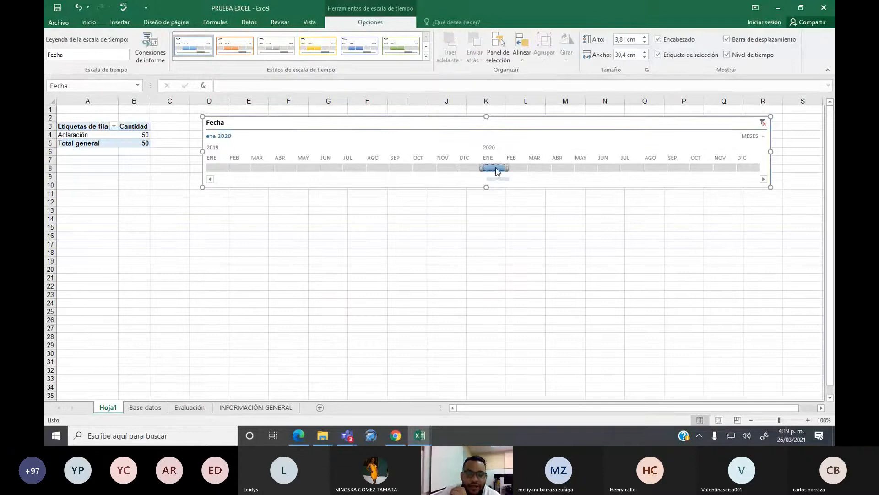
Filter the timeline to Jan–Feb 2020, clear it, then try Jan–Jun and later 2019 ranges
drag(506, 167, 529, 168)
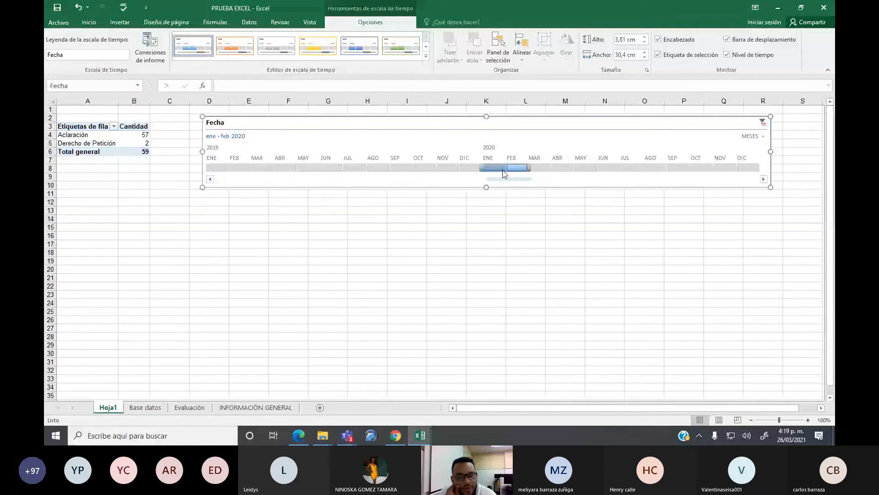
click(763, 123)
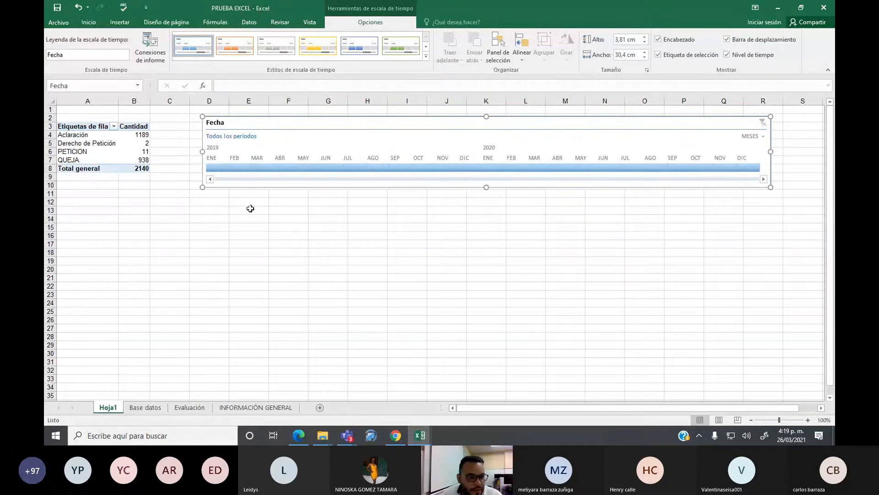
click(217, 167)
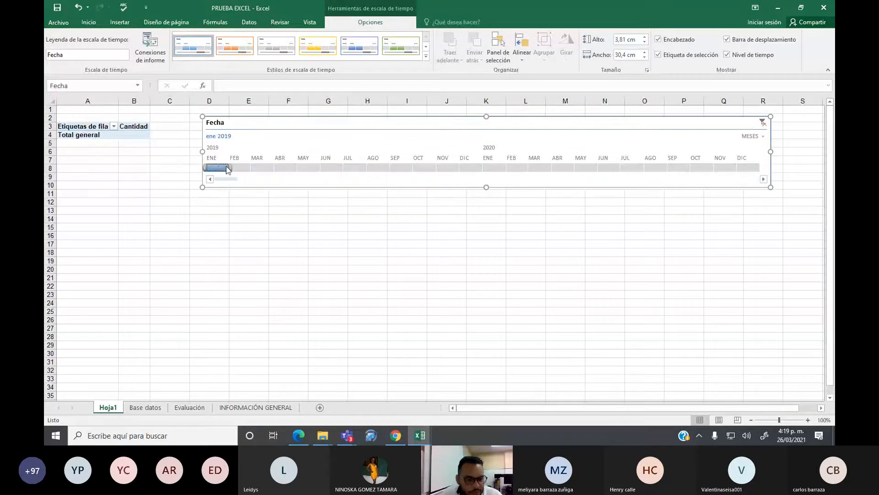
drag(228, 168, 332, 172)
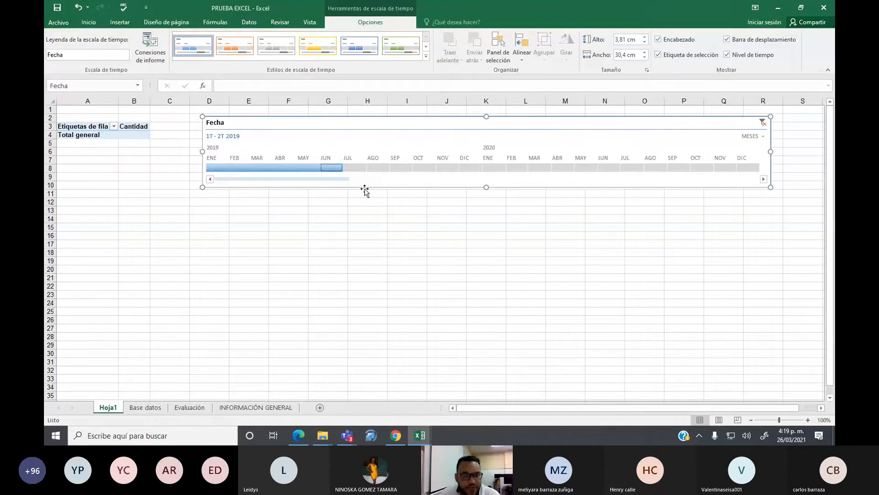
drag(364, 169, 471, 172)
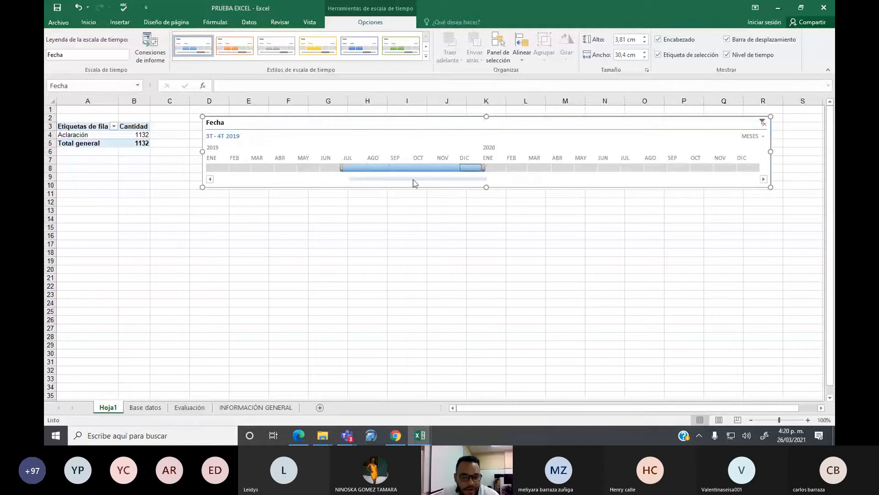
Filter to Jan–Jun 2020, then Jul–Dec 2020, then clear the timeline filter
click(500, 172)
drag(500, 174, 606, 170)
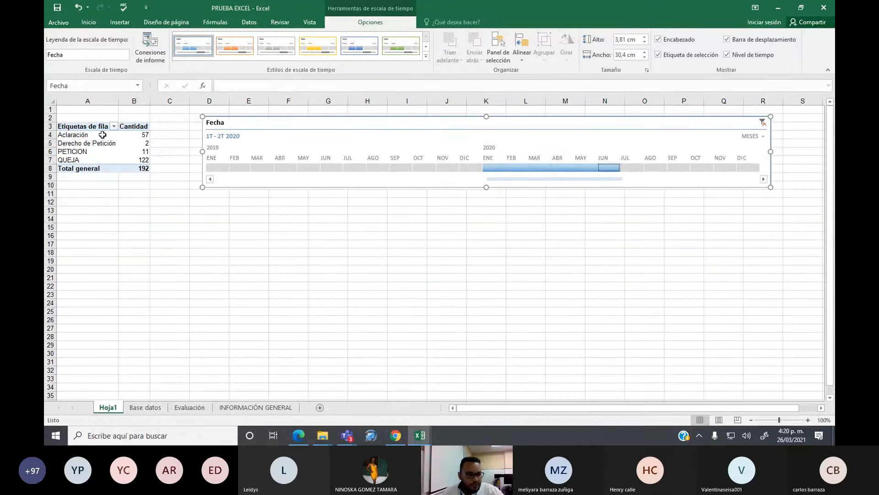
click(635, 169)
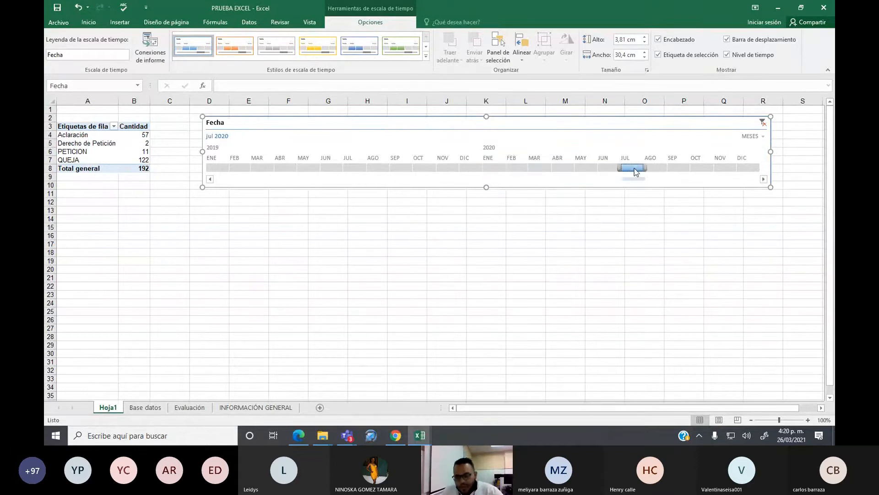
drag(635, 170, 758, 168)
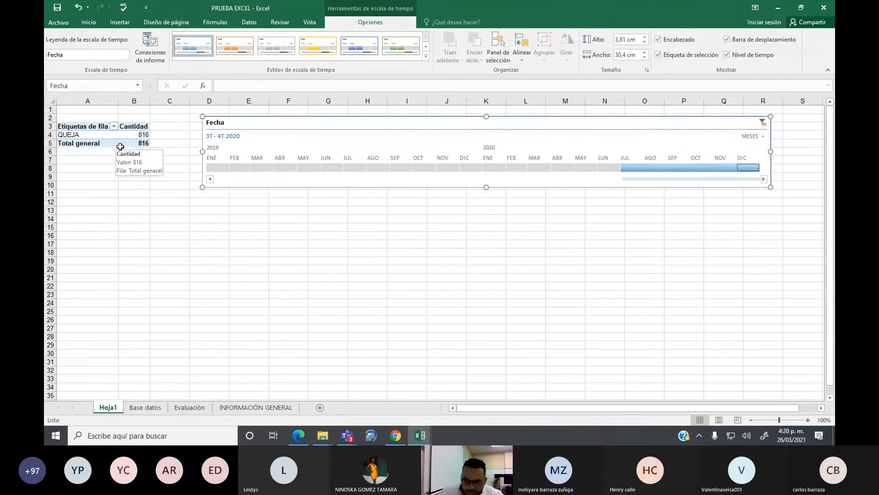
click(763, 122)
drag(496, 122, 500, 117)
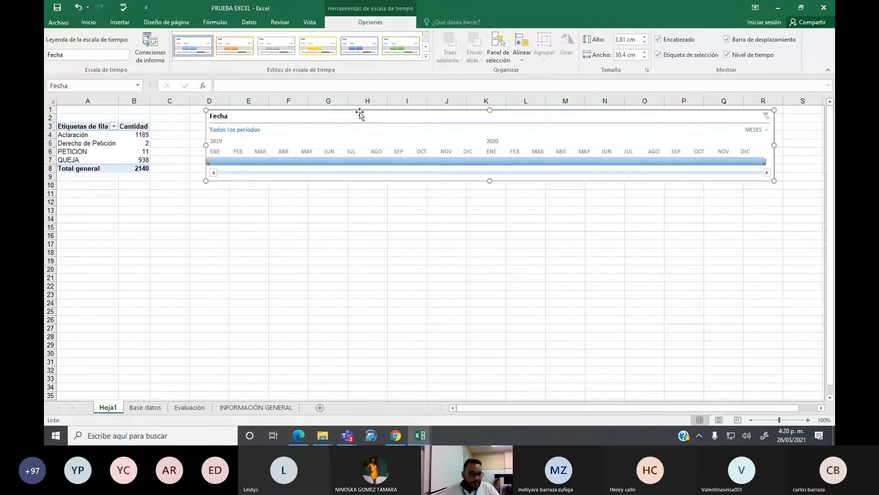
With a pivot cell selected, launch Insertar Segmentación de datos from the Analizar tab
click(120, 153)
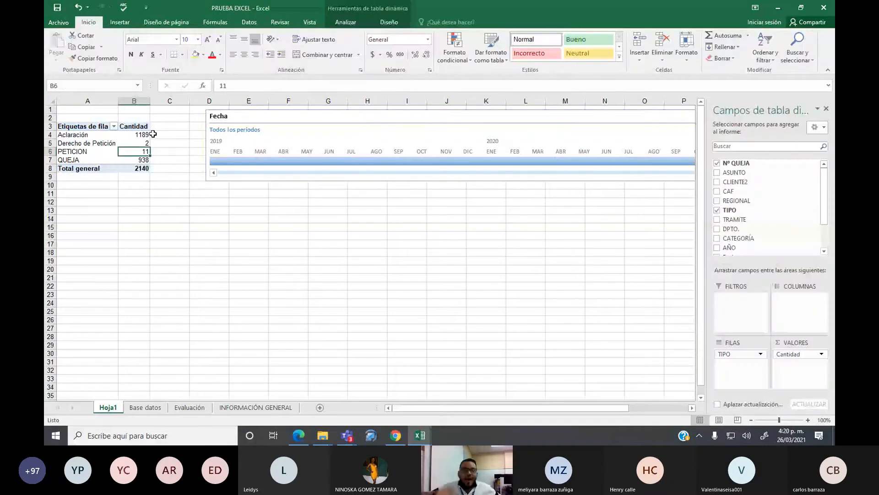
click(348, 24)
click(363, 37)
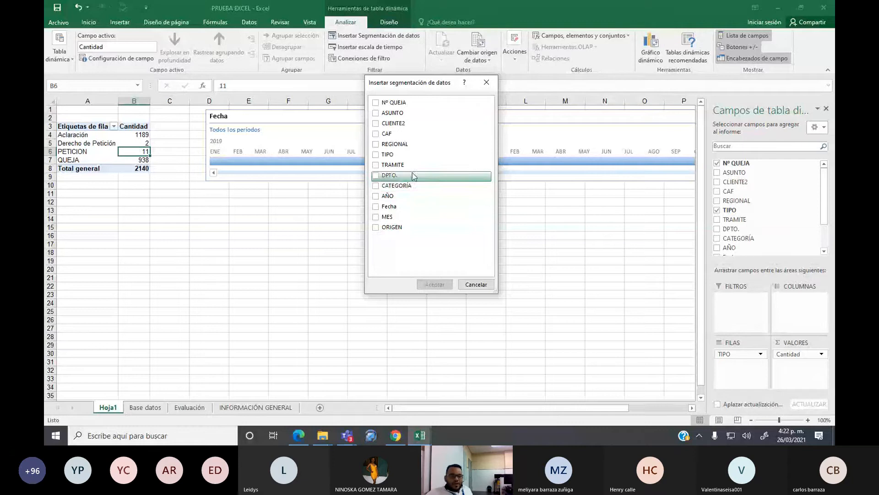
Insert REGIONAL, DPTO. and CATEGORÍA slicers for the pivot table
click(376, 186)
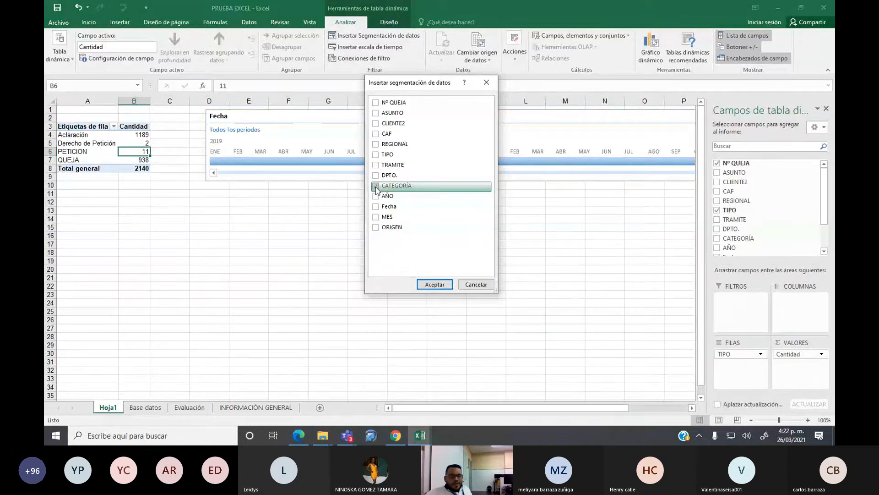
click(375, 175)
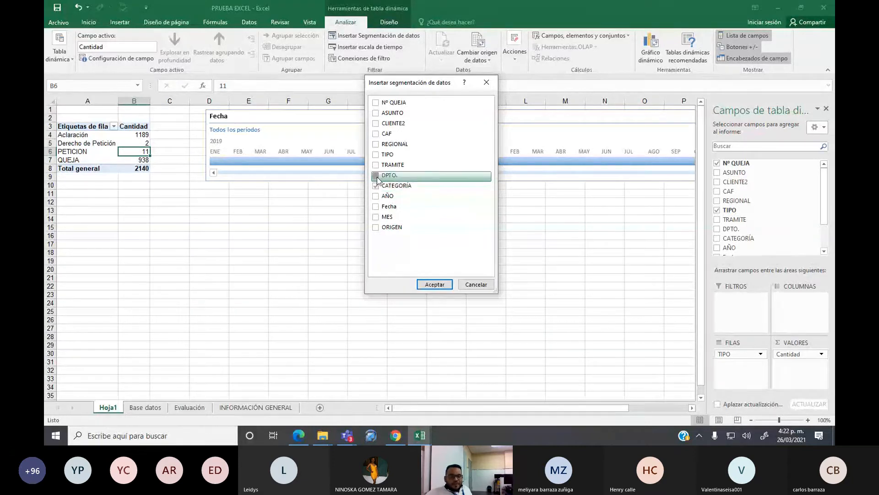
click(376, 143)
click(441, 285)
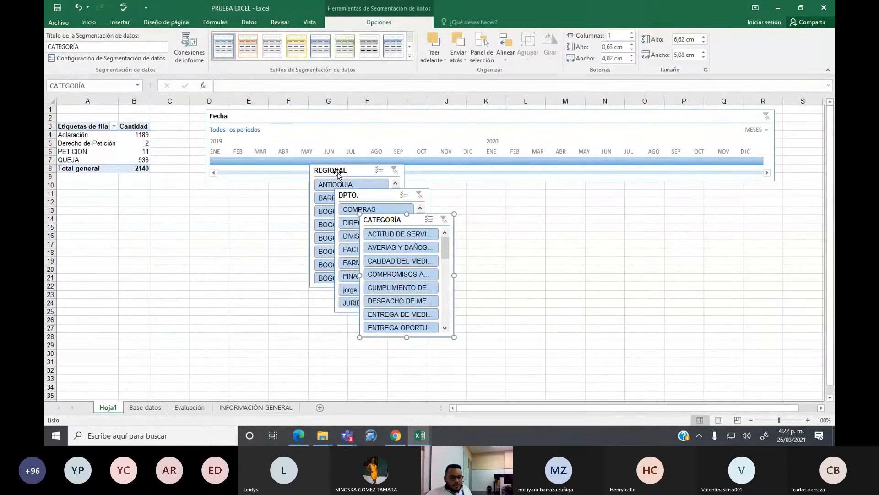
Arrange the three slicers side by side under the timeline, lengthen each, and widen CATEGORÍA
drag(338, 173, 179, 188)
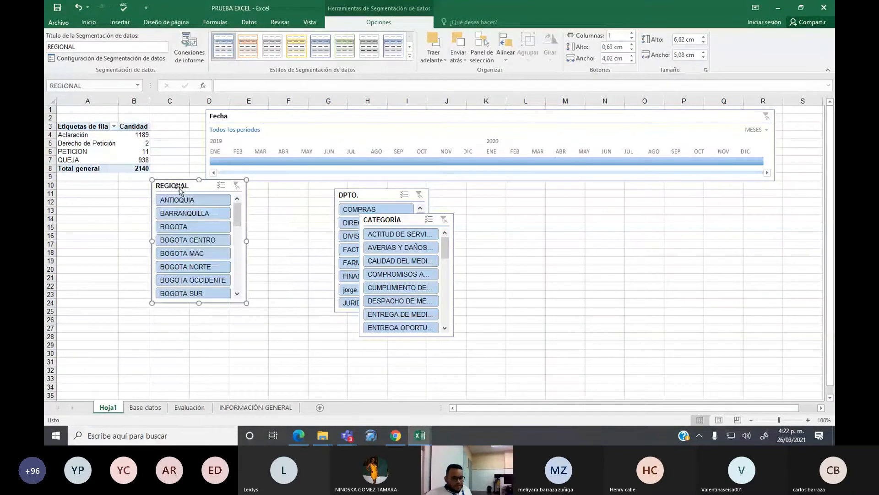
drag(199, 303, 200, 387)
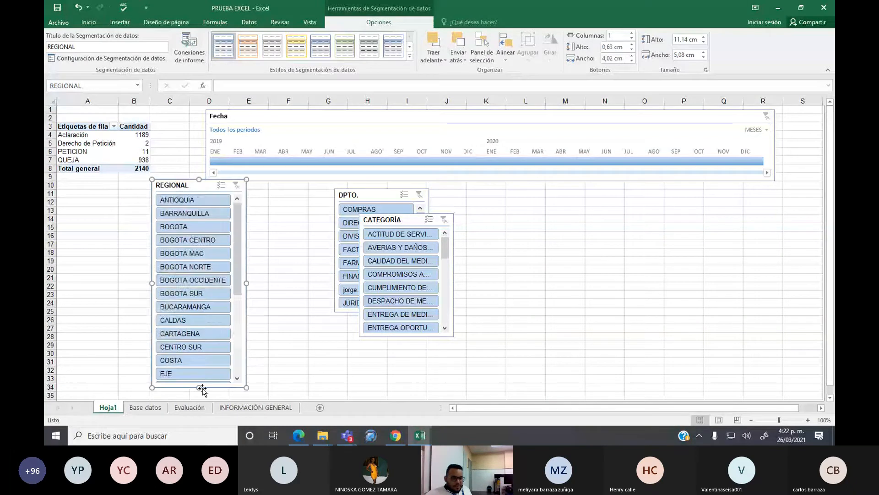
scroll(320, 328, down, 4)
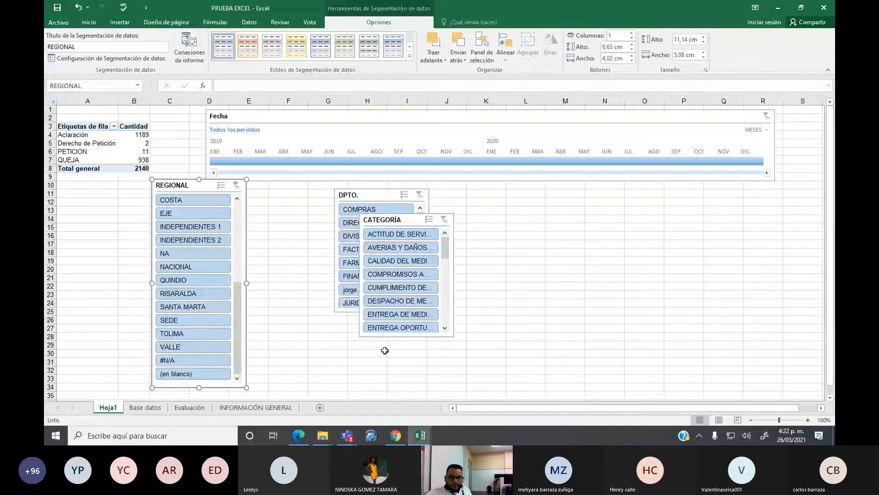
drag(381, 195, 294, 186)
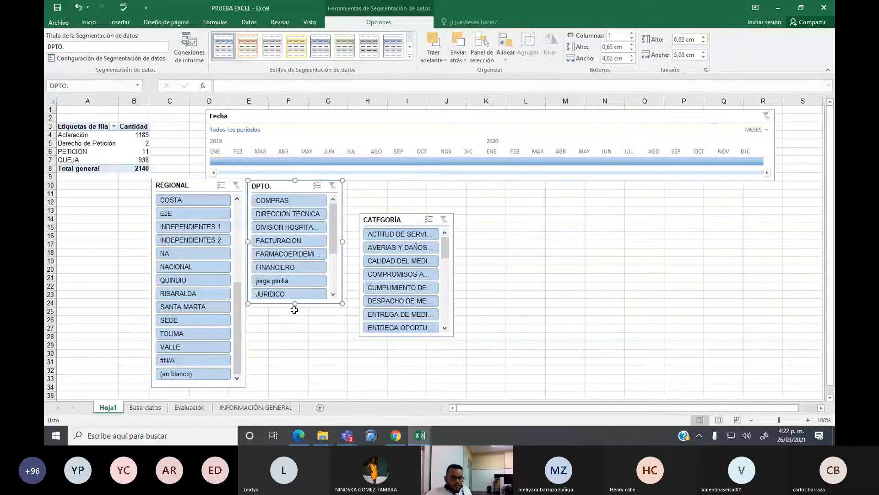
drag(295, 304, 295, 386)
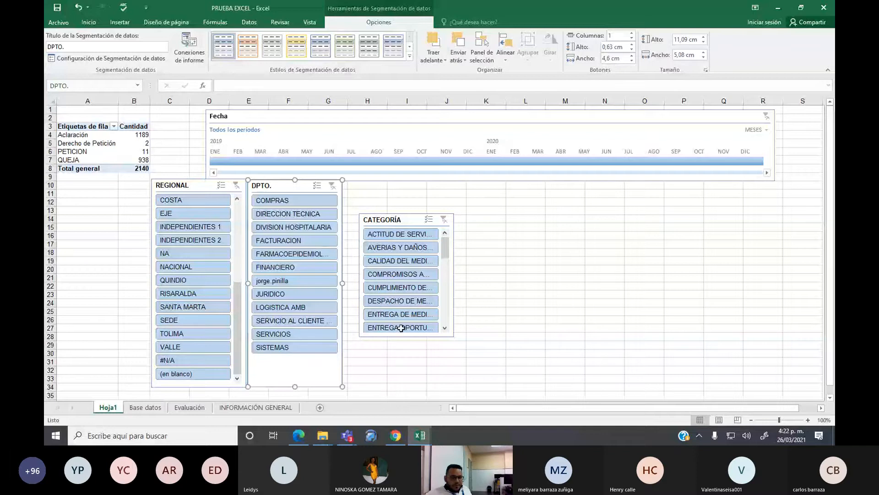
drag(413, 217, 398, 183)
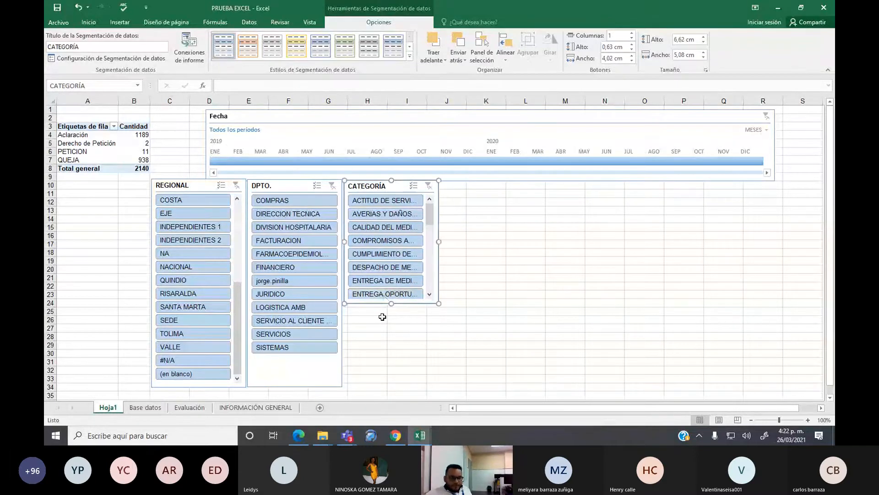
drag(392, 303, 392, 387)
scroll(398, 257, down, 2)
scroll(398, 258, down, 3)
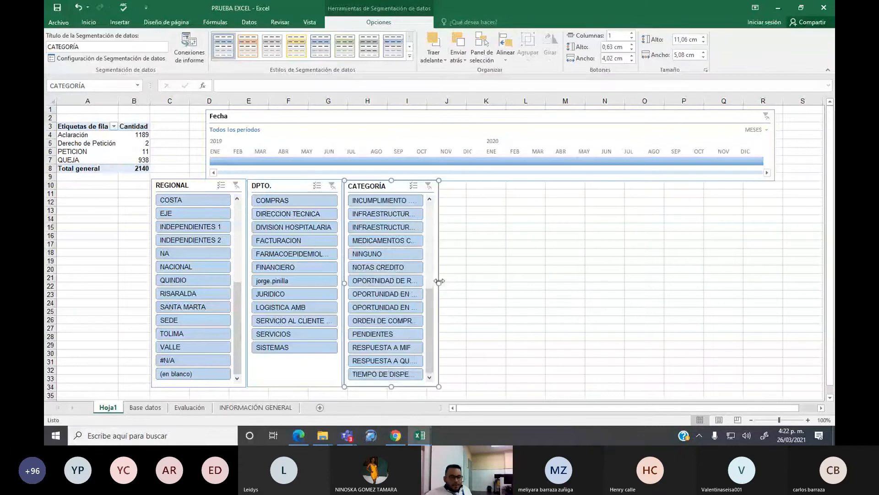
drag(439, 283, 490, 284)
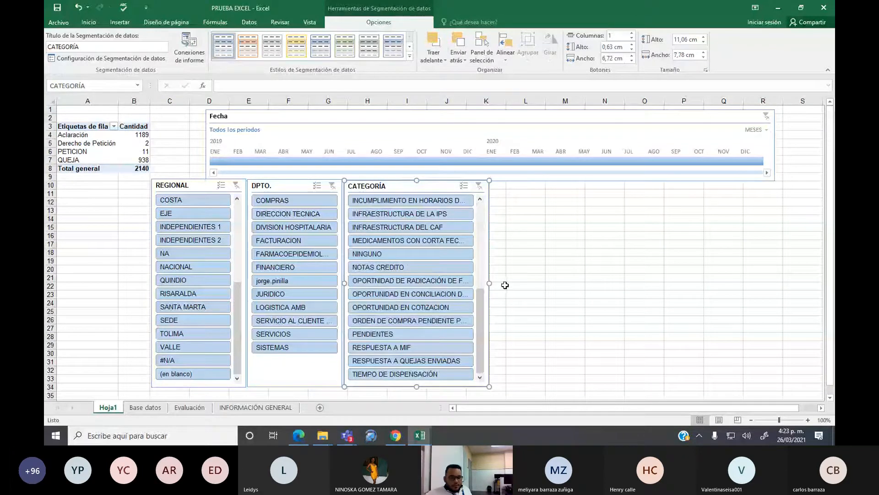
scroll(448, 268, up, 5)
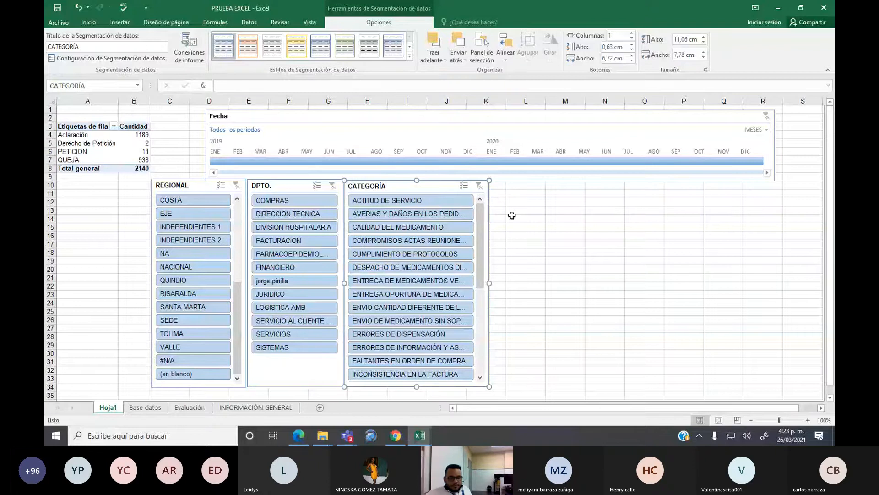
click(525, 260)
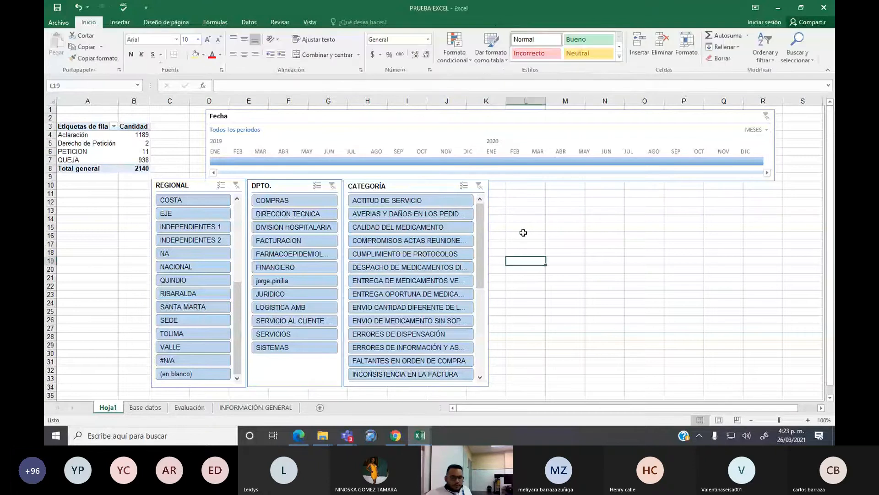
Filter the pivot to the BARRANQUILLA region via the REGIONAL slicer (total 128)
click(525, 235)
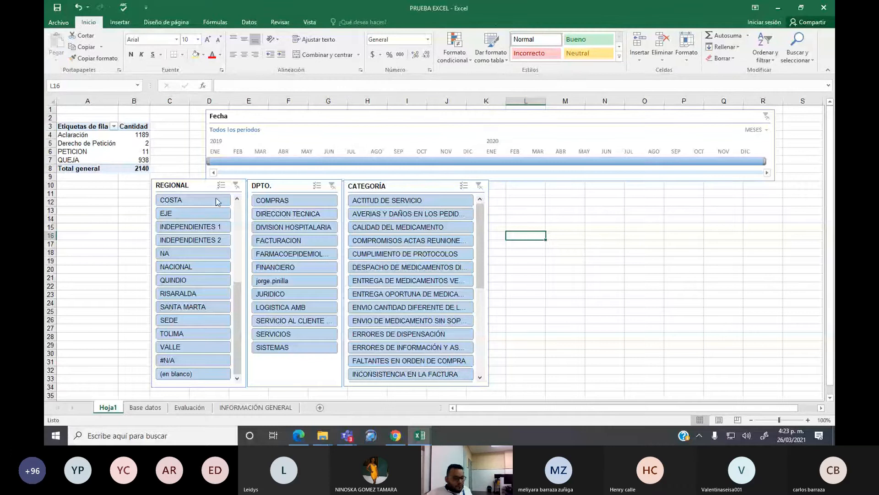
scroll(196, 221, up, 5)
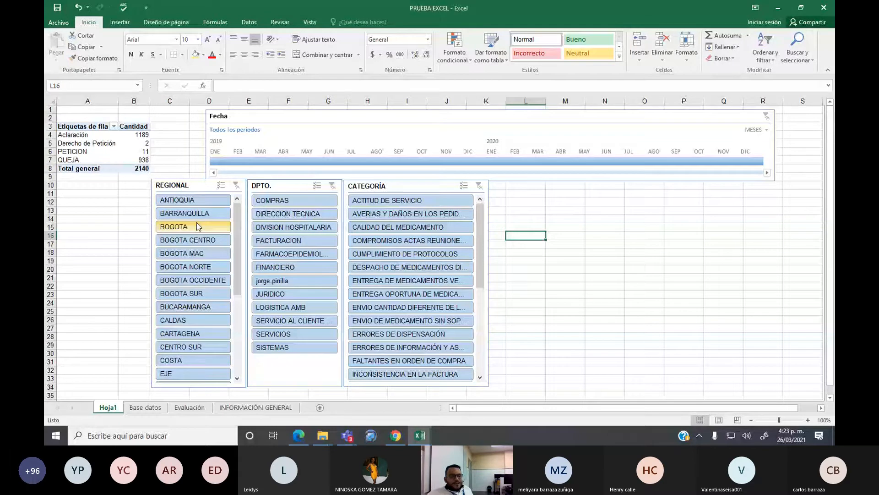
click(114, 262)
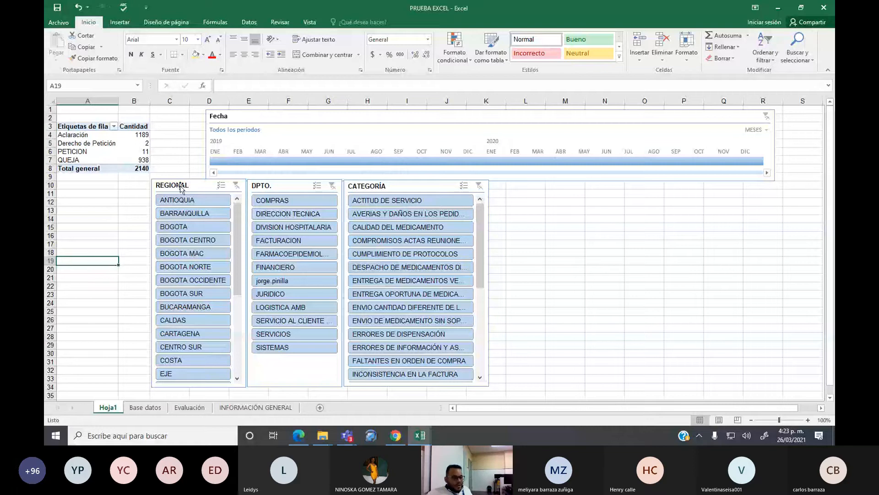
click(185, 213)
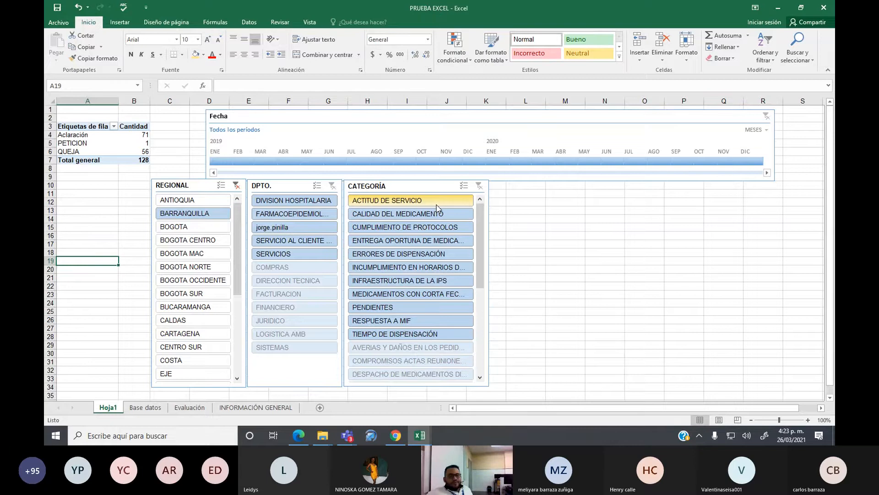
Shift the CATEGORÍA slicer right and widen the DPTO. slicer to show full names
drag(402, 186, 423, 186)
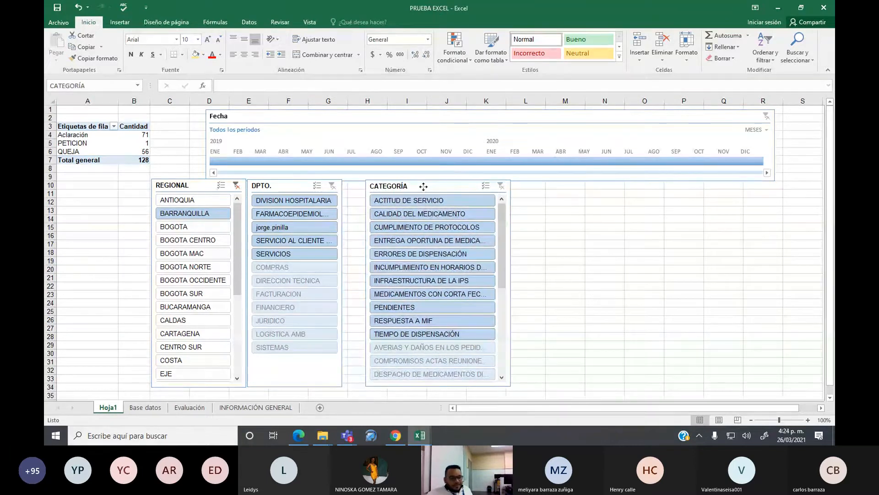
click(304, 189)
drag(343, 286, 361, 284)
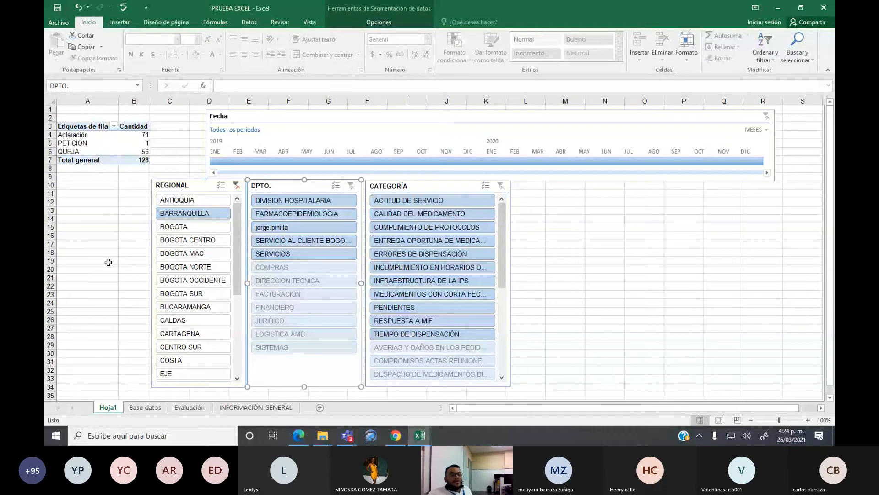
click(614, 252)
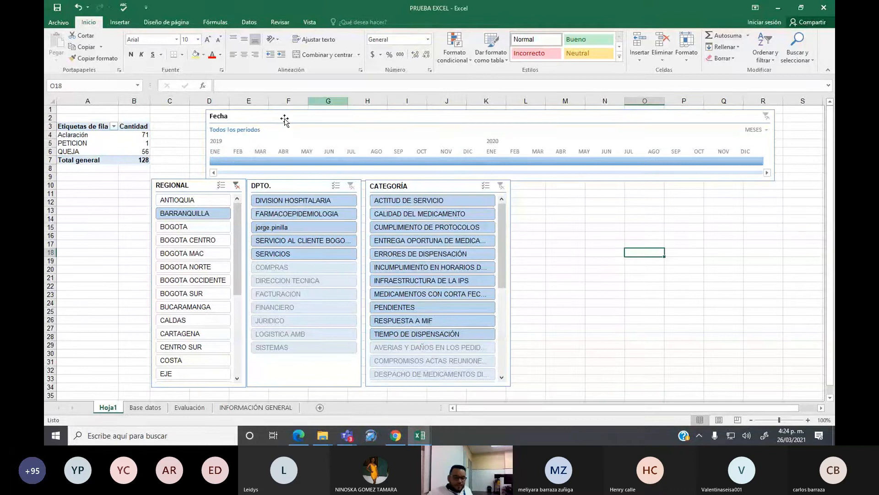
Clear the BARRANQUILLA filter on the REGIONAL slicer so the pivot totals 2140 again
click(145, 407)
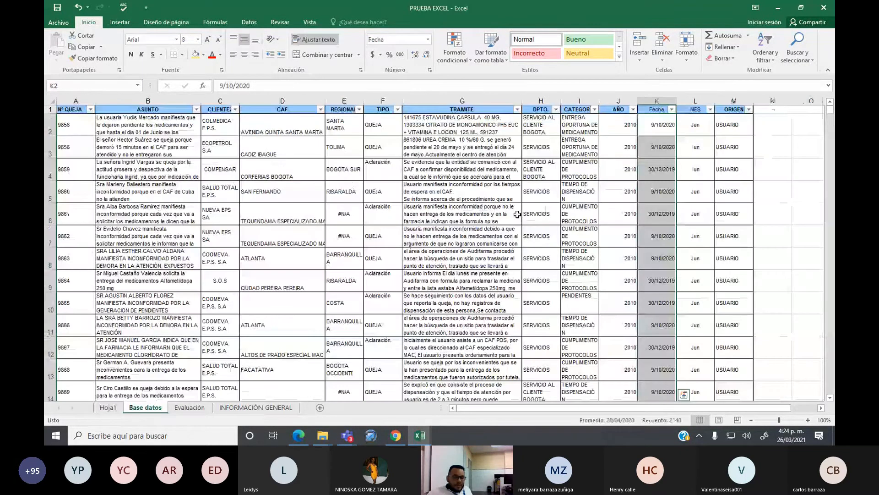
click(108, 407)
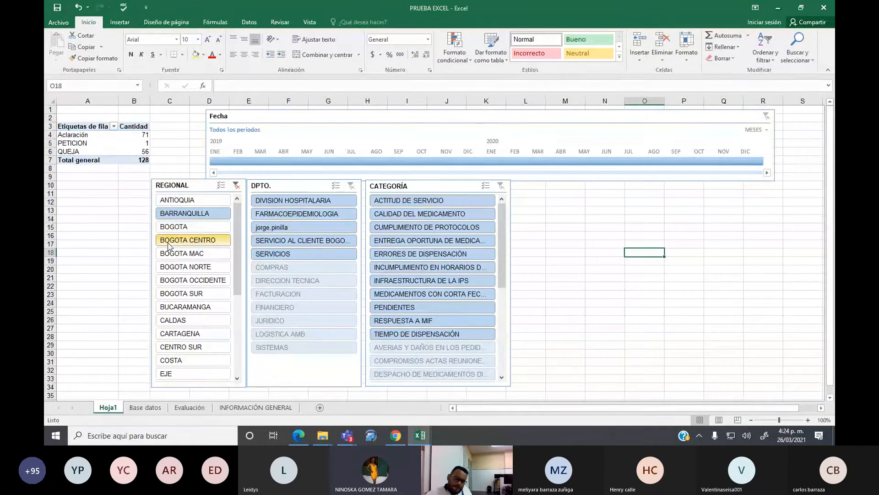
click(236, 185)
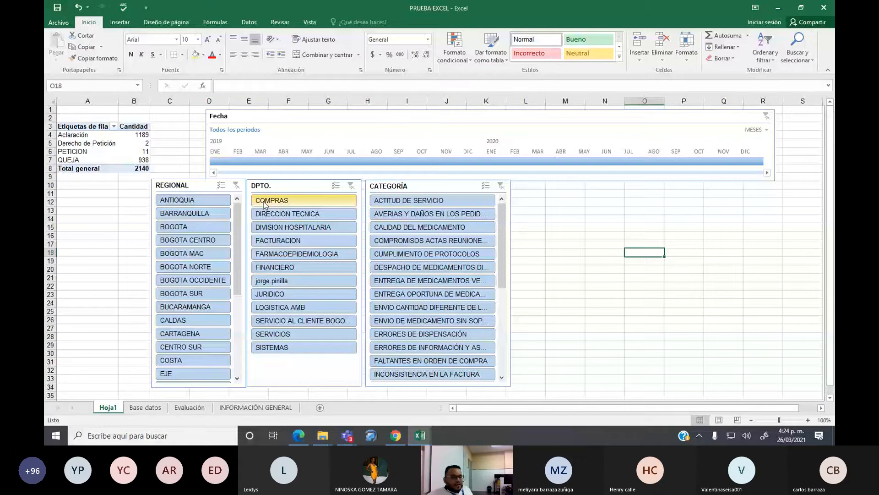
click(92, 143)
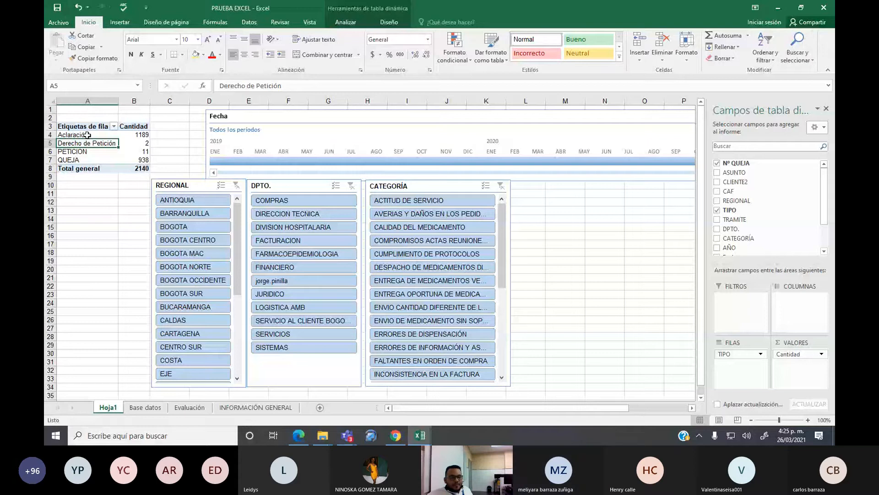
Insert an ORIGEN slicer and place it to the right of the CATEGORÍA slicer
click(346, 22)
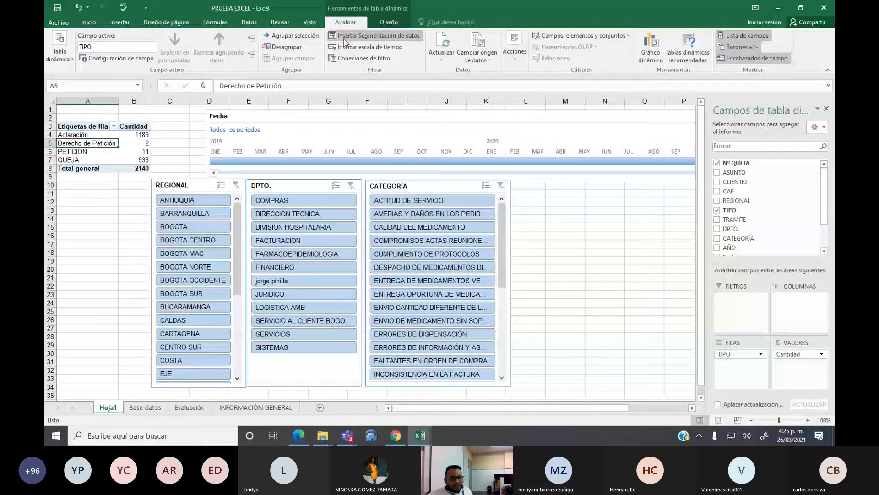
click(345, 39)
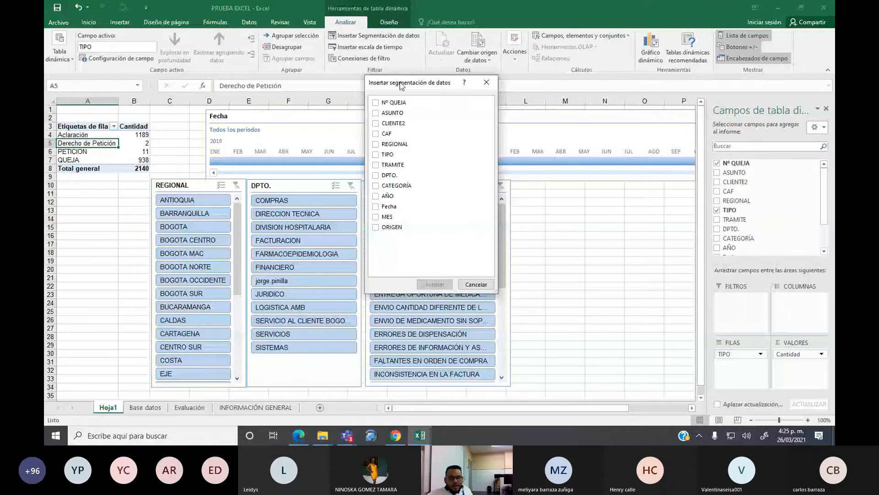
drag(401, 85, 555, 105)
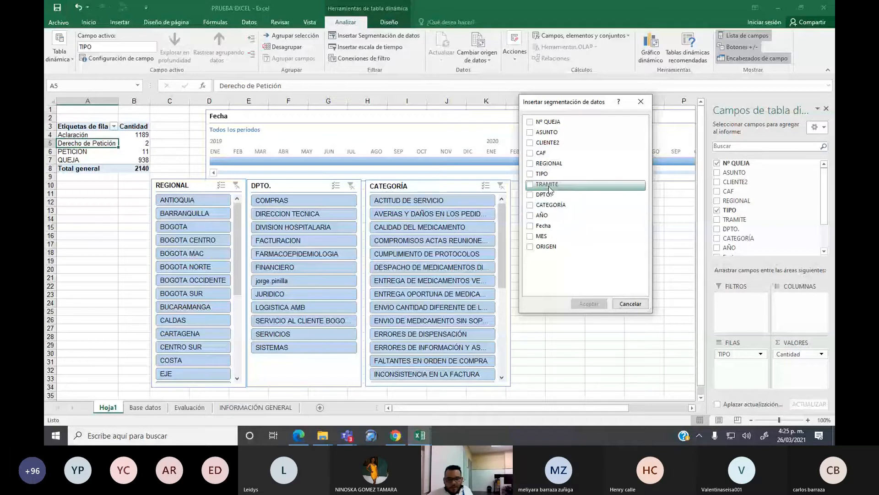
click(533, 249)
click(589, 304)
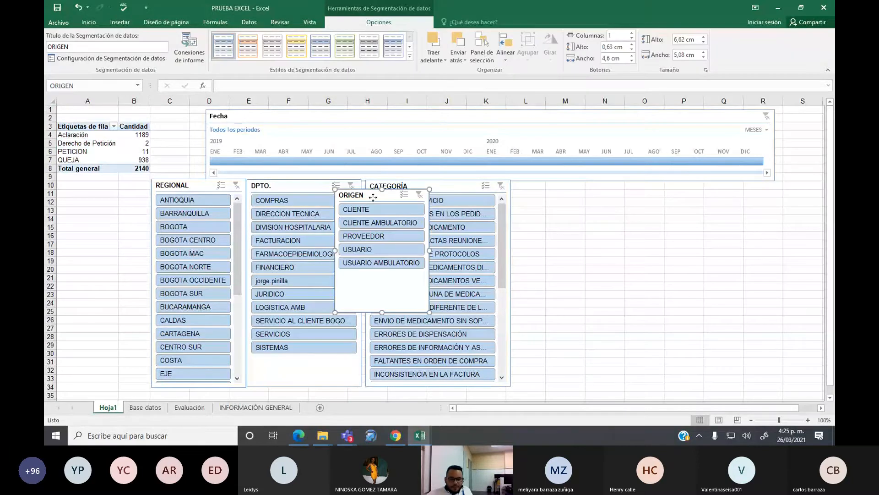
drag(373, 197, 551, 190)
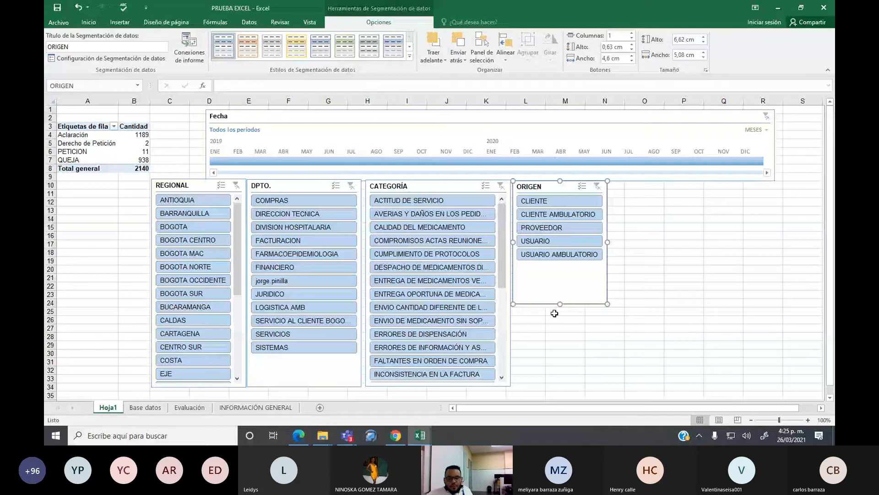
click(657, 285)
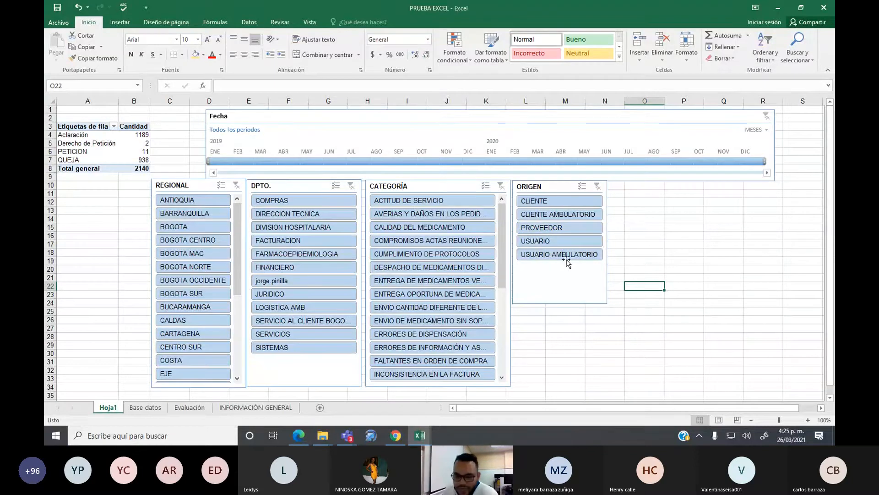
Filter the ORIGEN slicer to USUARIO AMBULATORIO after trying PROVEEDOR, so the pivot totals 281
click(567, 229)
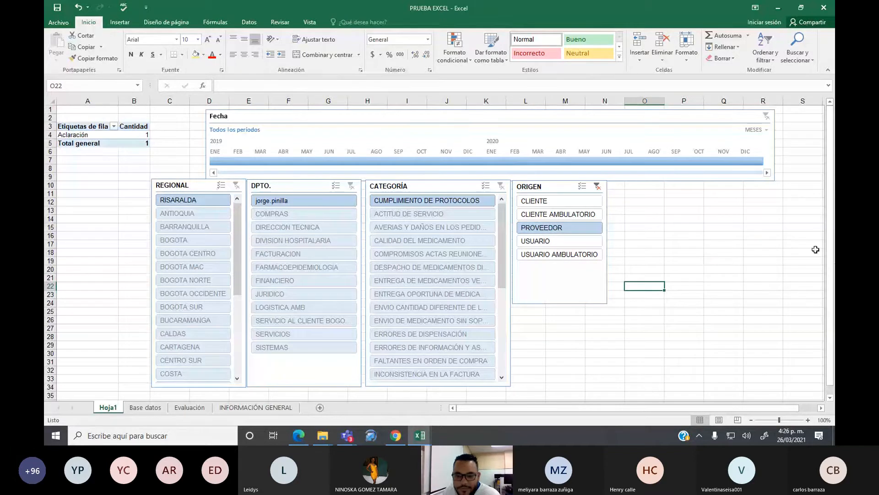
click(598, 187)
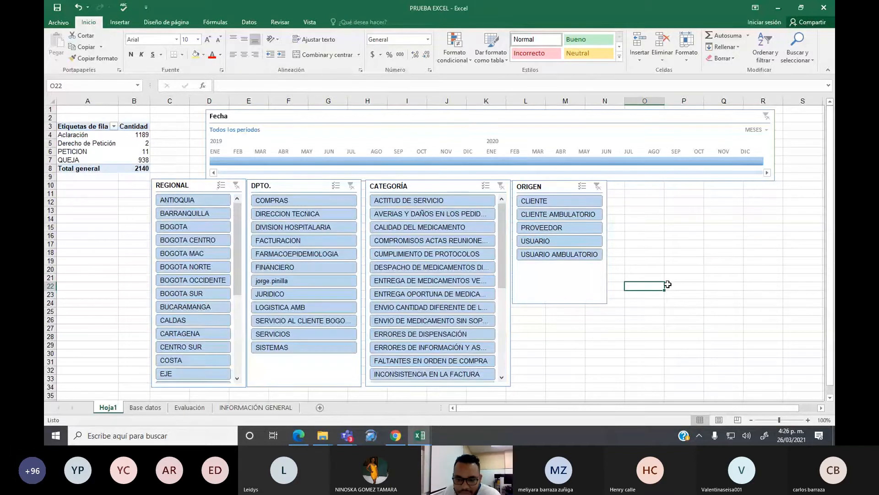
click(576, 258)
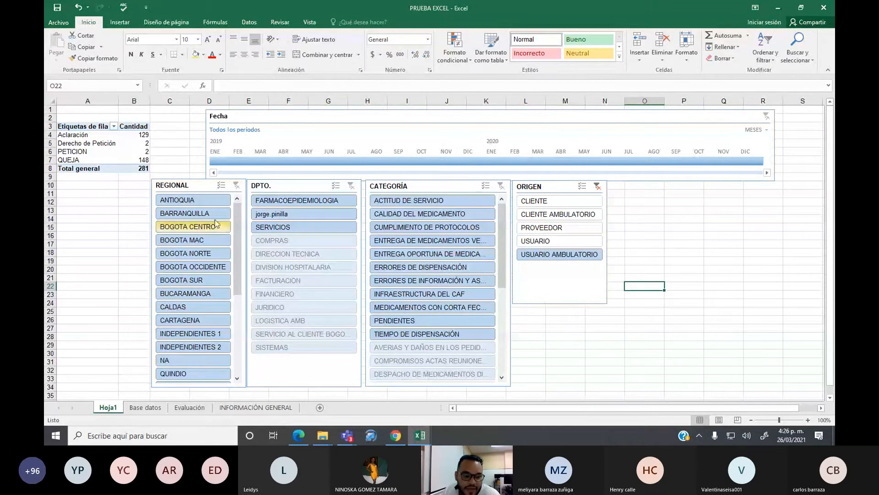
drag(241, 217, 240, 275)
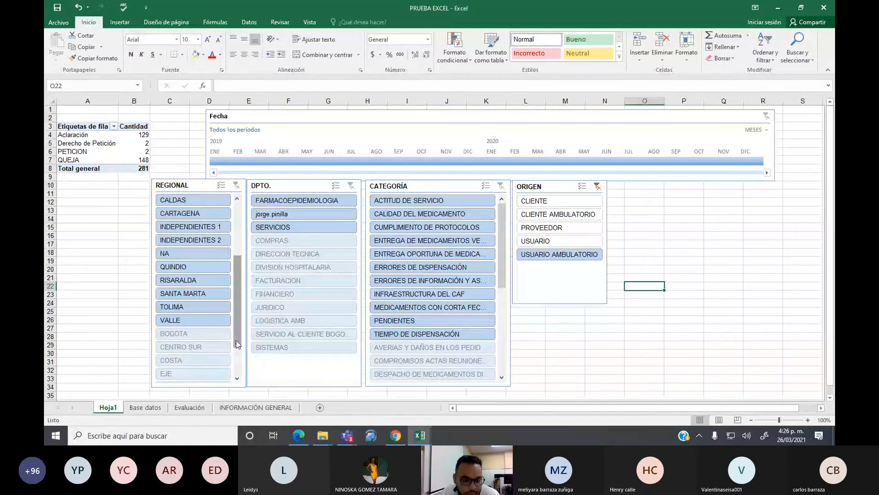
scroll(239, 333, up, 2)
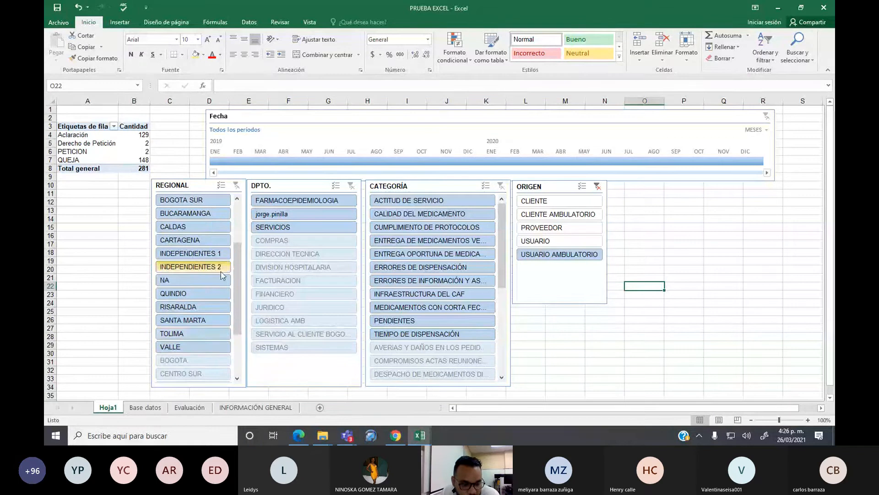
Give the REGIONAL slicer the dark blue slicer style
click(206, 185)
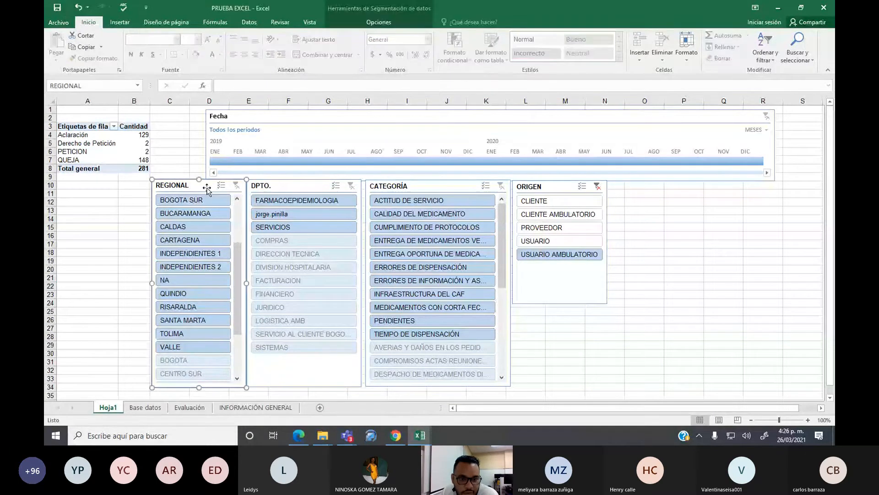
click(387, 20)
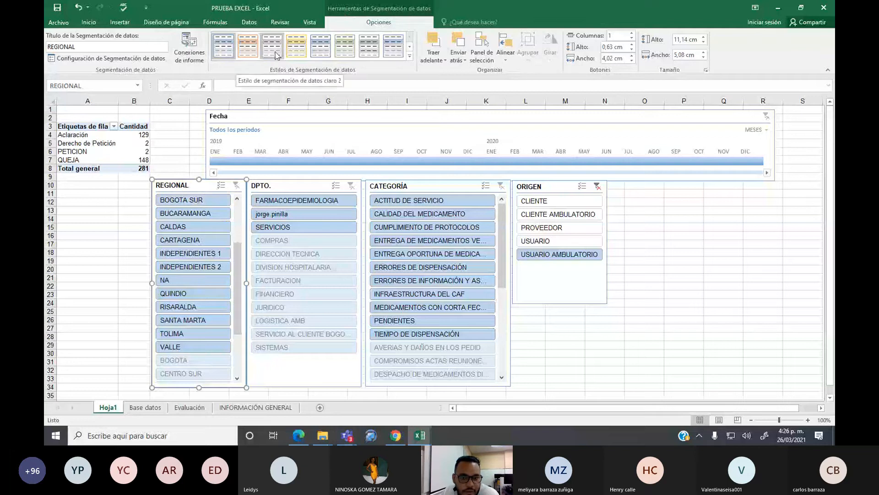
click(409, 56)
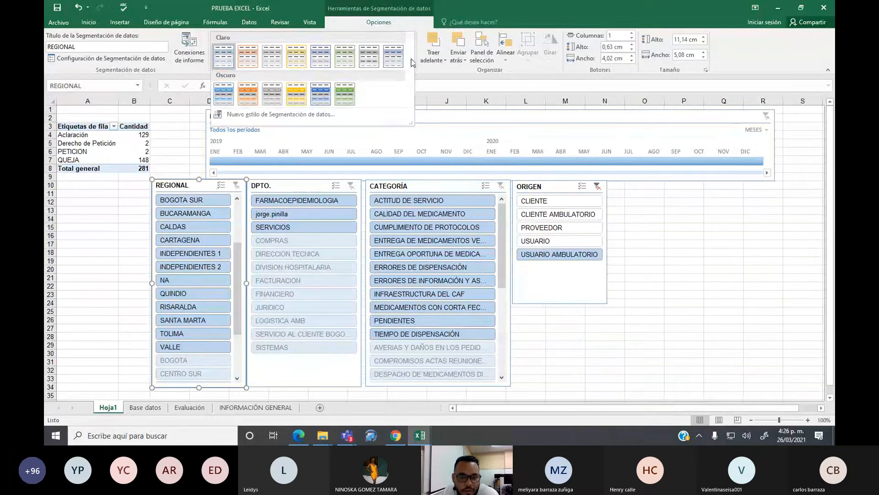
click(225, 94)
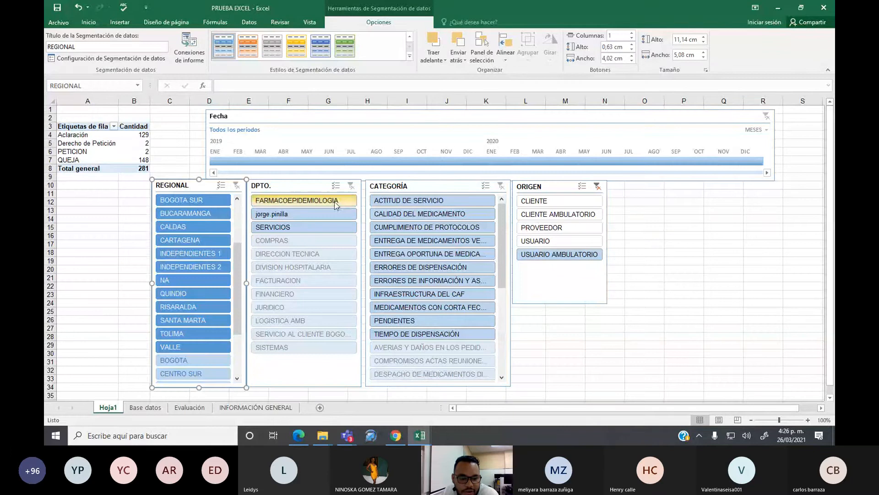
Style the DPTO. slicer orange and the CATEGORÍA slicer yellow
click(311, 186)
click(254, 55)
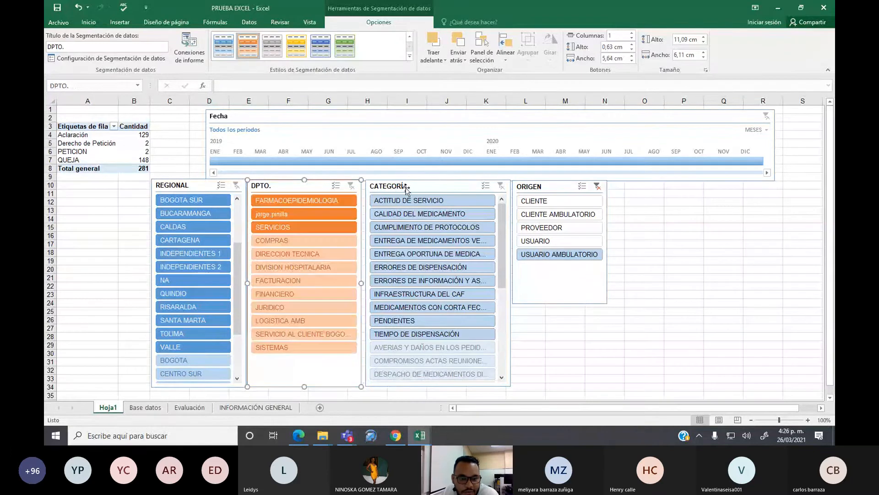
click(433, 185)
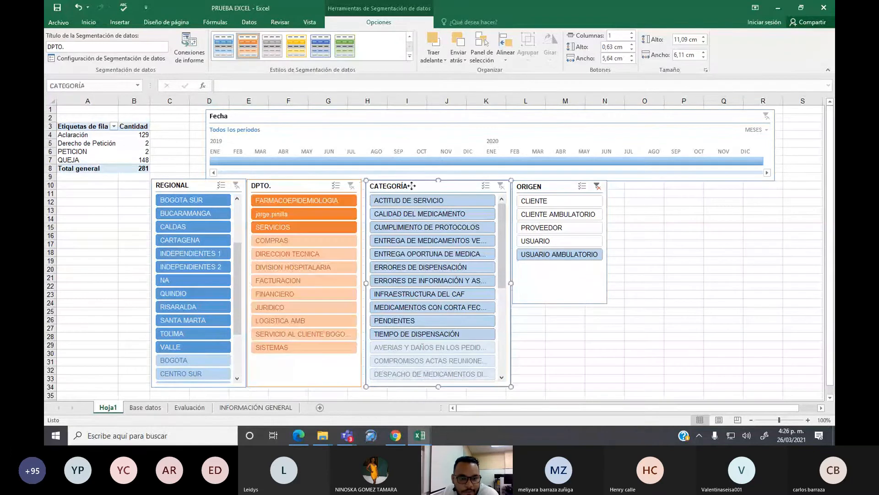
click(303, 53)
Select the ORIGEN slicer and browse the slicer styles, then return to the sheet
click(529, 186)
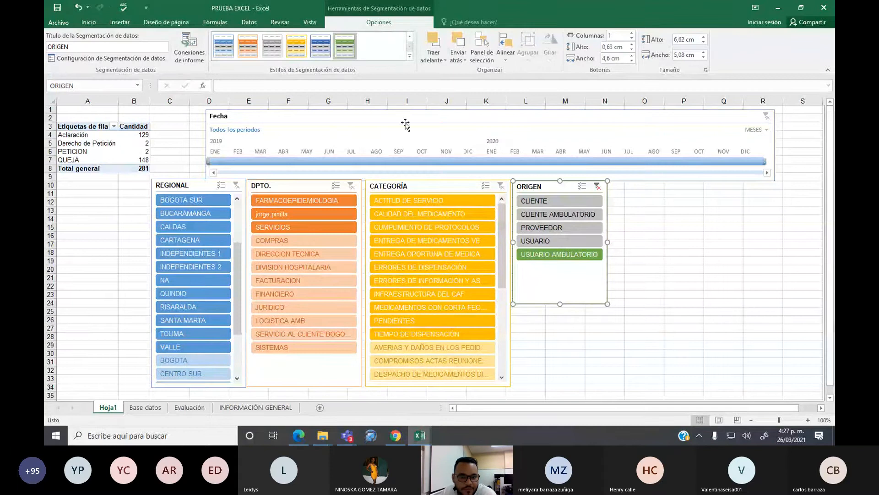
click(410, 59)
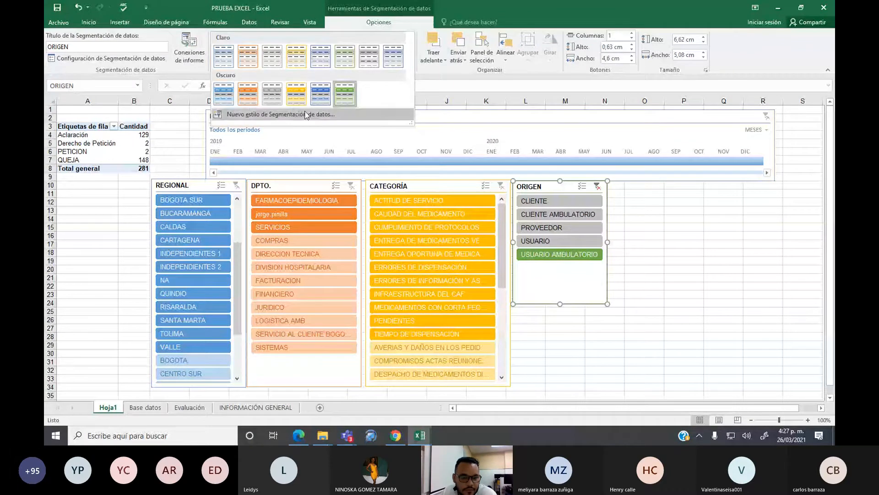
click(432, 73)
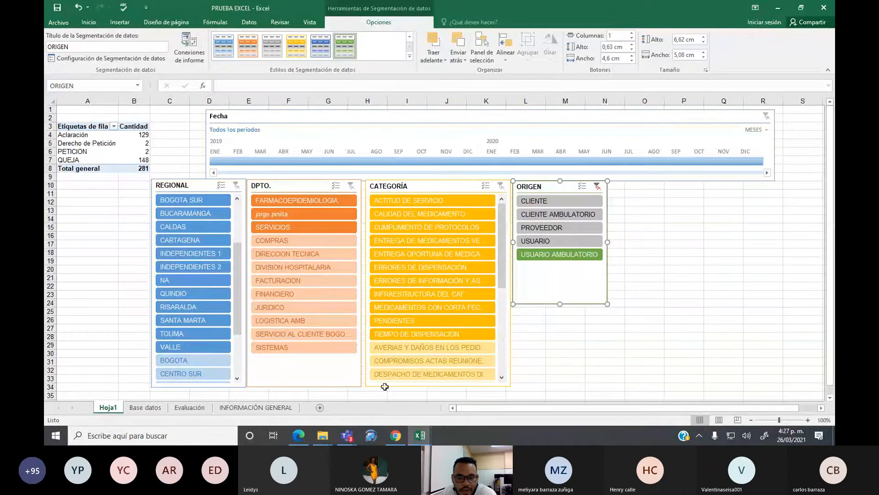
click(661, 276)
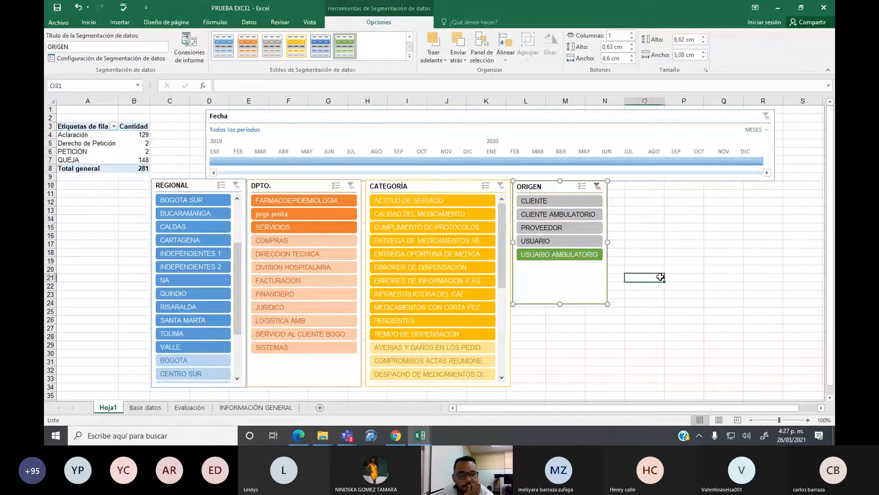
Apply the dark grey Oscuro timeline style to the Fecha timeline
click(481, 181)
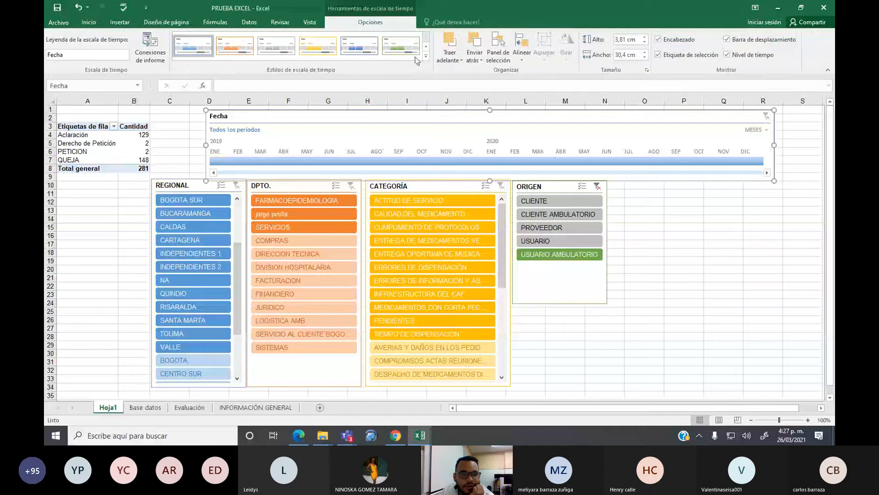
click(427, 57)
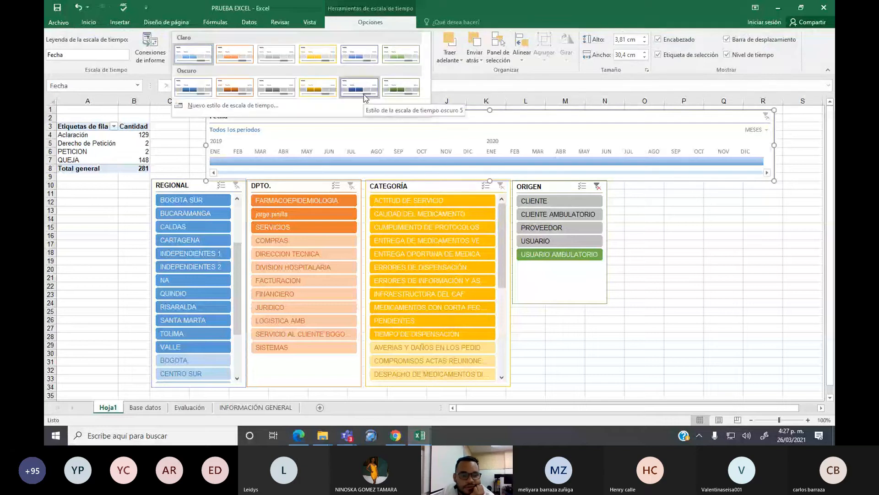
click(272, 87)
click(553, 355)
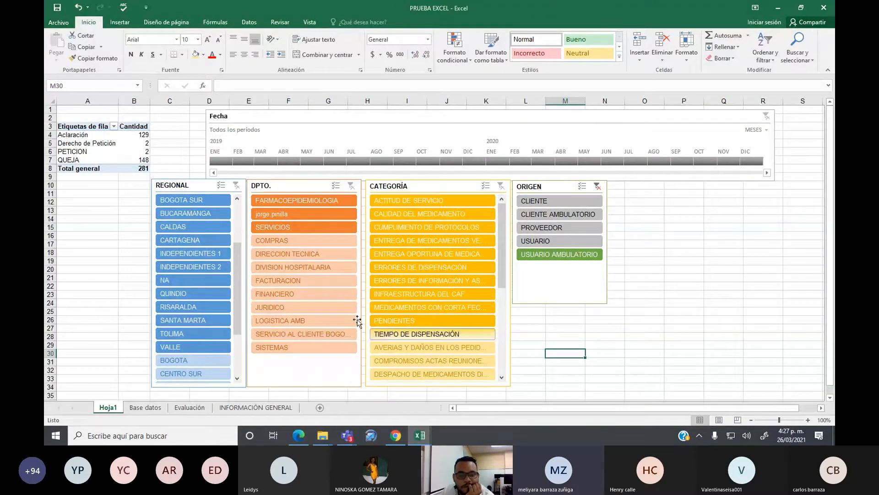
Move the ORIGEN slicer to columns A–B under the pivot table, left of REGIONAL
click(209, 188)
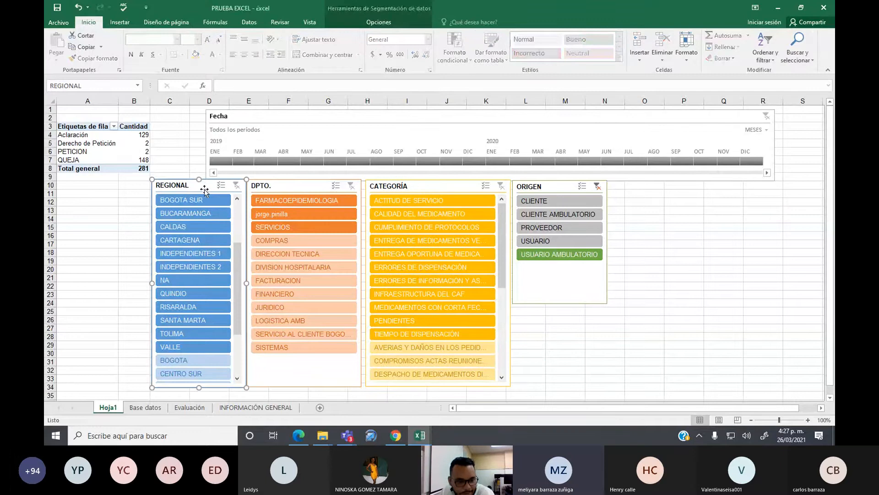
click(384, 22)
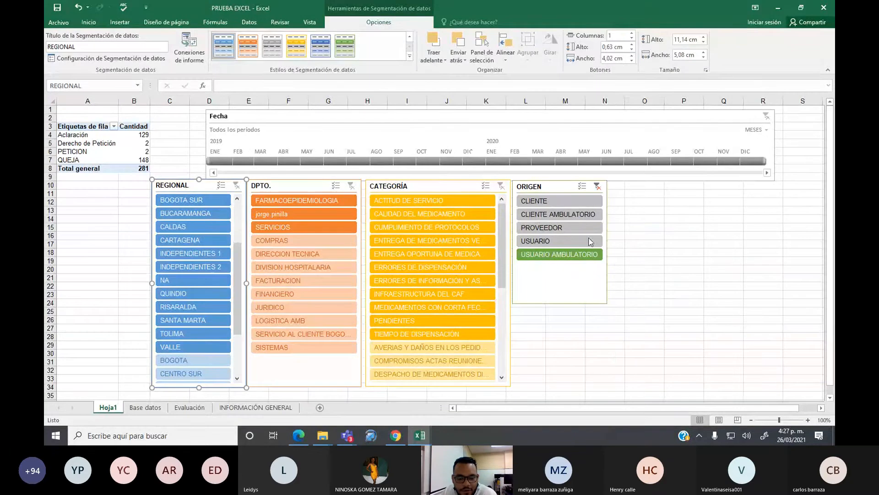
click(641, 360)
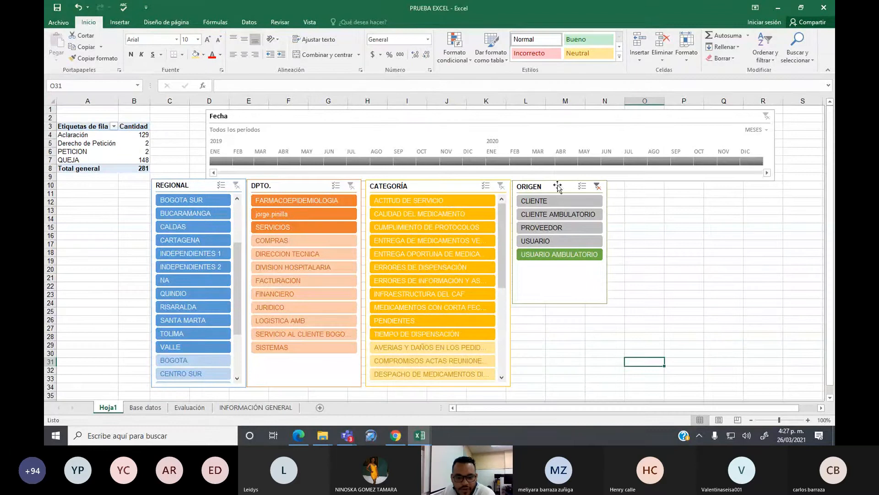
drag(557, 187, 60, 184)
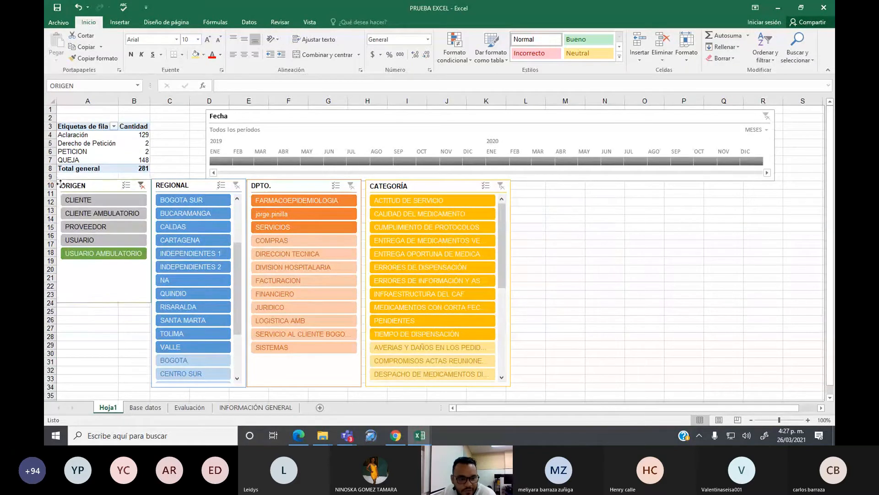
click(78, 147)
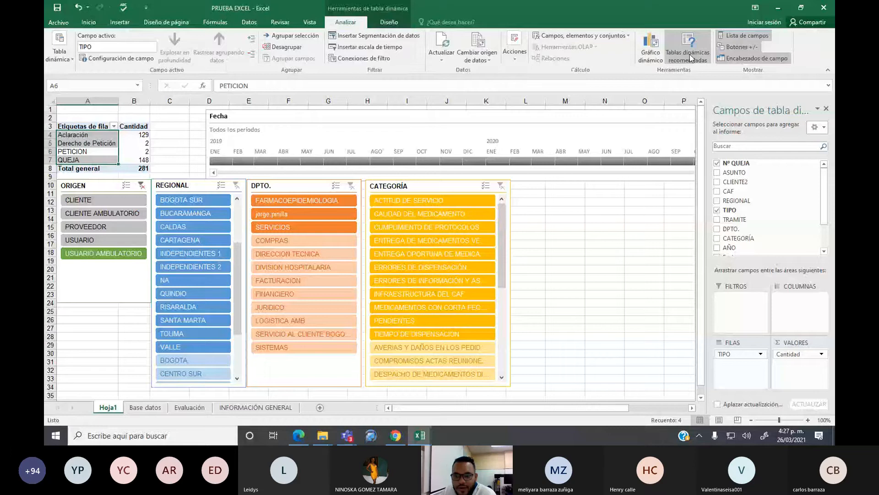
Insert a clustered column pivot chart and place it right of the CATEGORÍA slicer
click(652, 54)
click(532, 350)
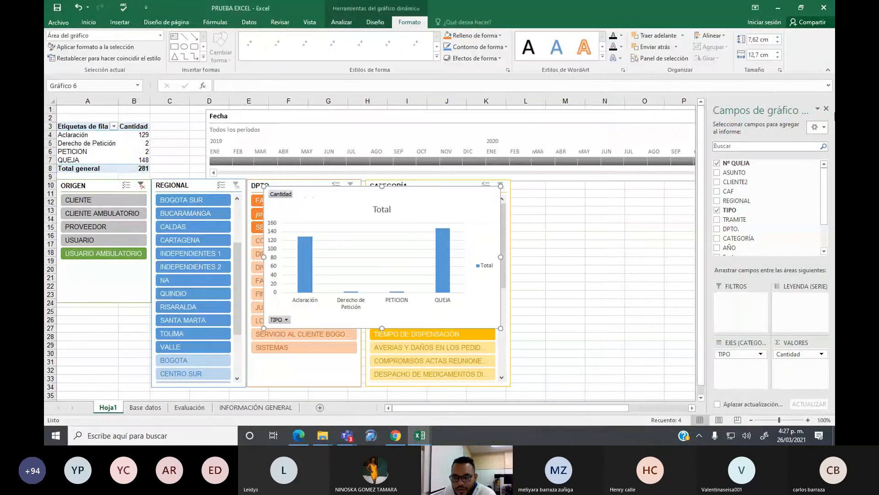
drag(387, 195, 691, 193)
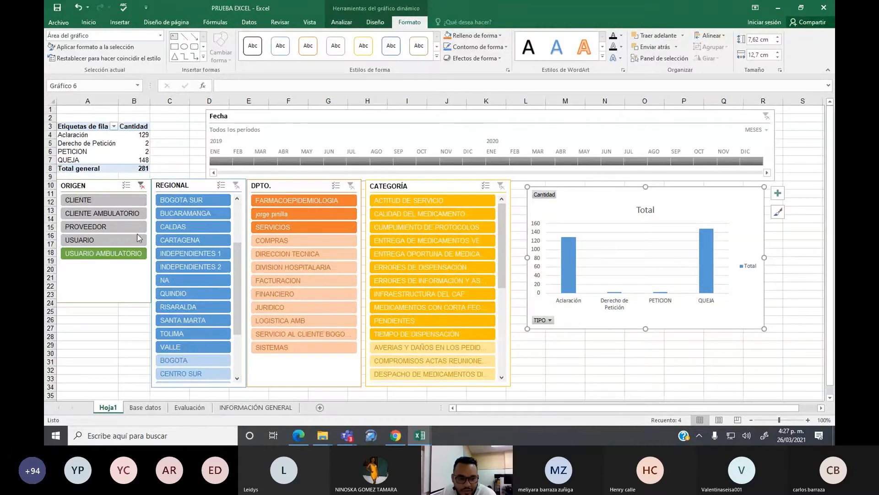
Clear the ORIGEN filter and apply chart style 2 with data labels
click(140, 185)
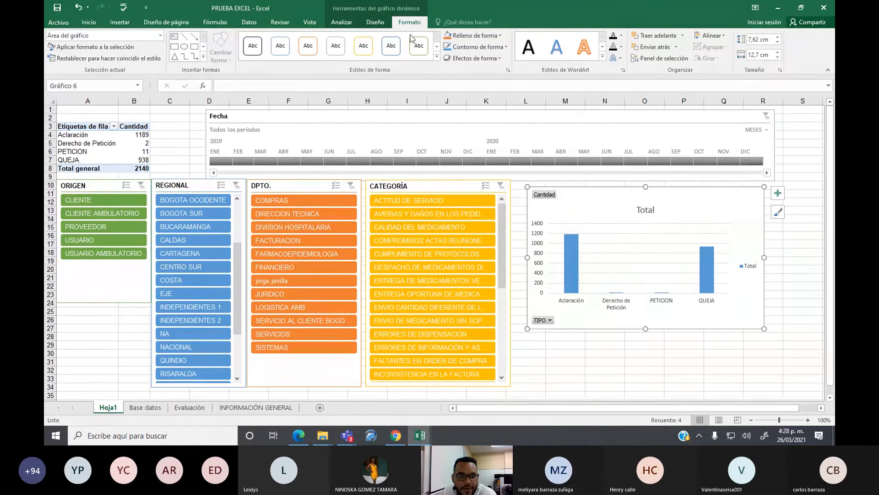
click(367, 24)
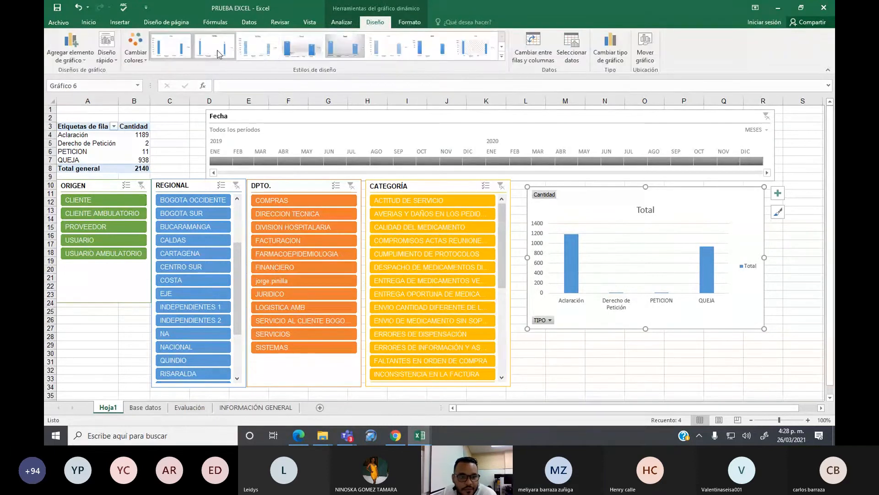
click(217, 54)
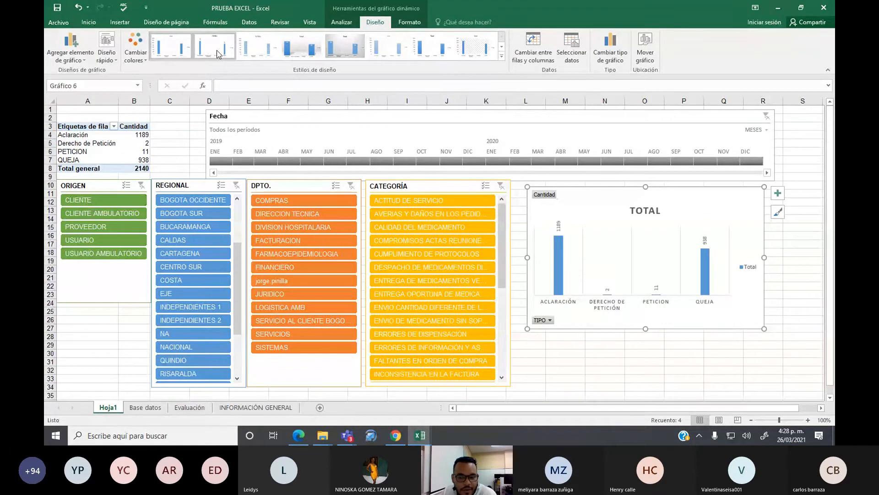
click(85, 337)
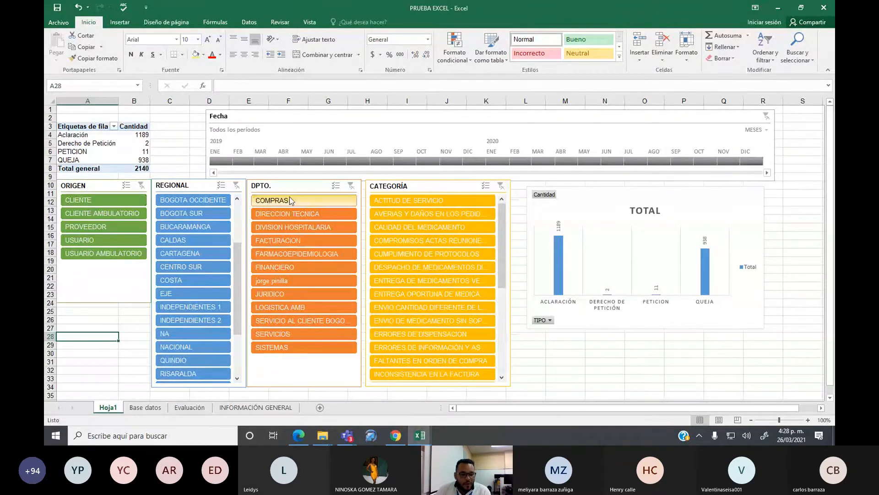
Filter DPTO. to its person-named entry, leaving Aclaración 28 and QUEJA 19
click(279, 281)
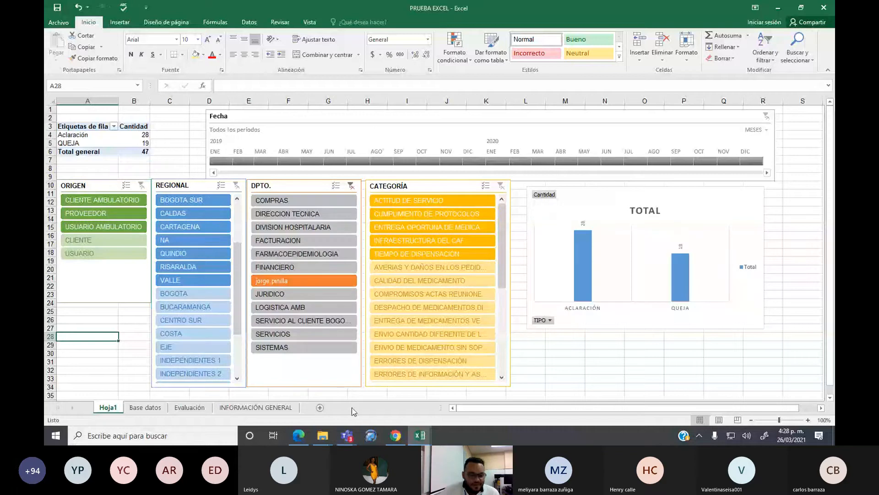
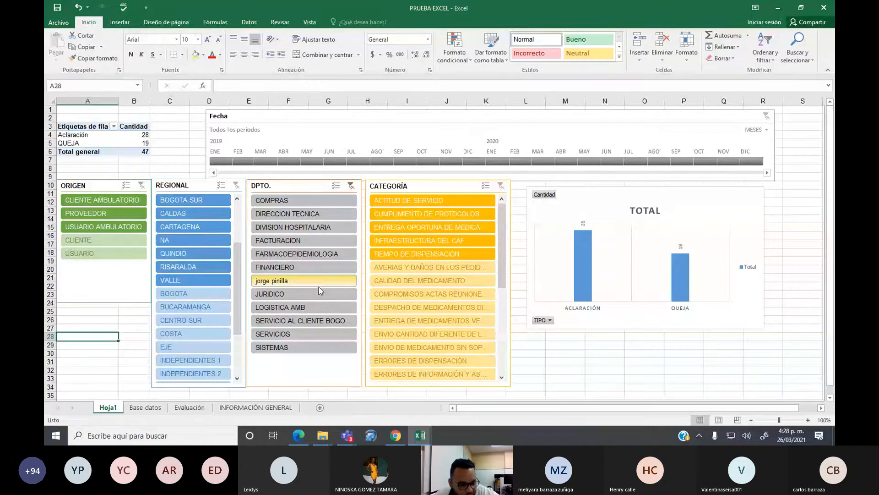
Filter to the person-named DPTO. entry, view 2020 then 2019 on the Fecha timeline, then clear it
click(282, 284)
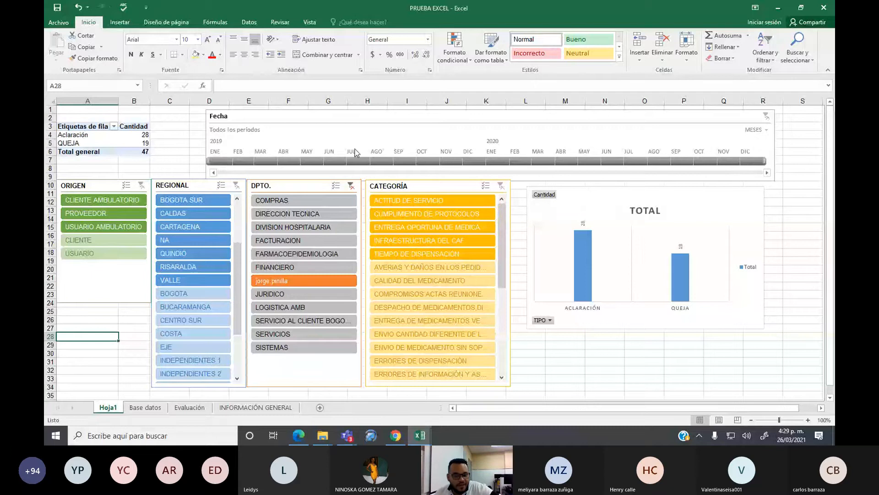
drag(490, 161, 756, 165)
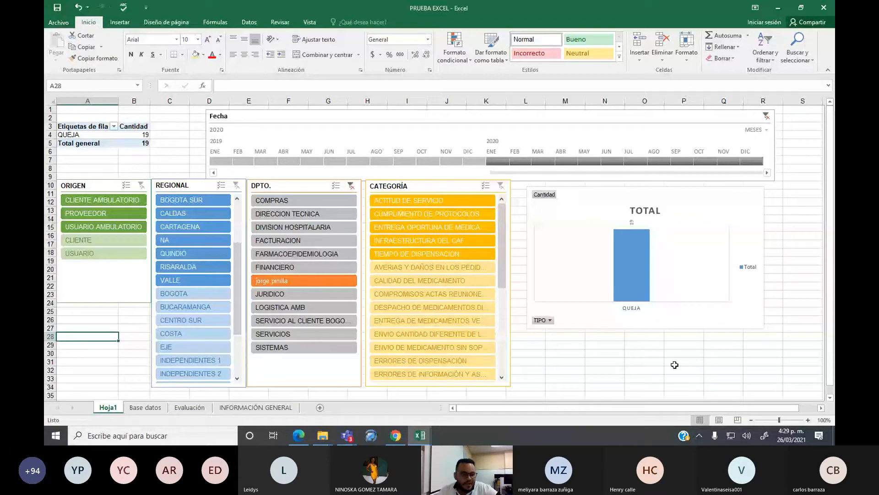
drag(474, 161, 229, 159)
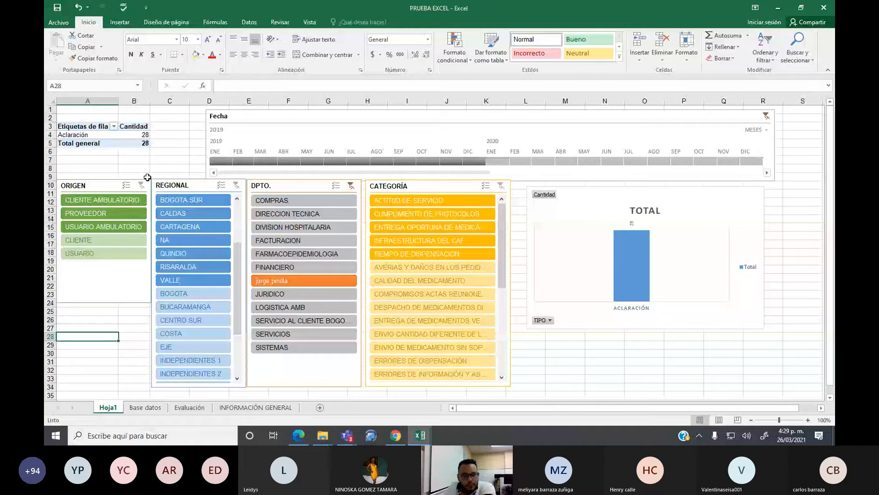
click(766, 116)
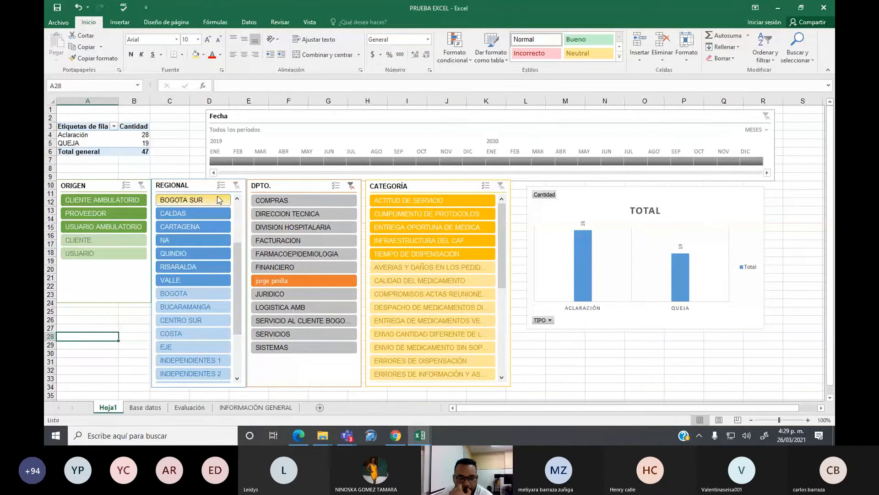
Clear the DPTO. filter and limit ORIGEN to CLIENTE and CLIENTE AMBULATORIO via Multi-Select
click(302, 186)
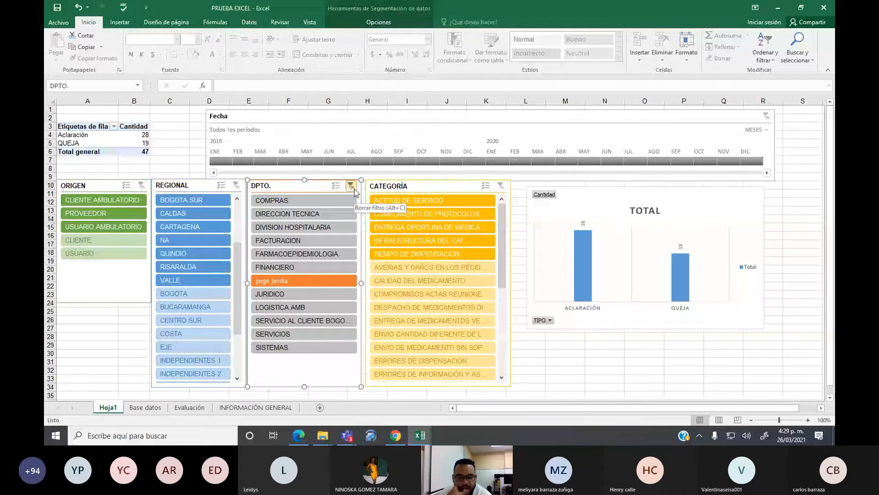
click(352, 187)
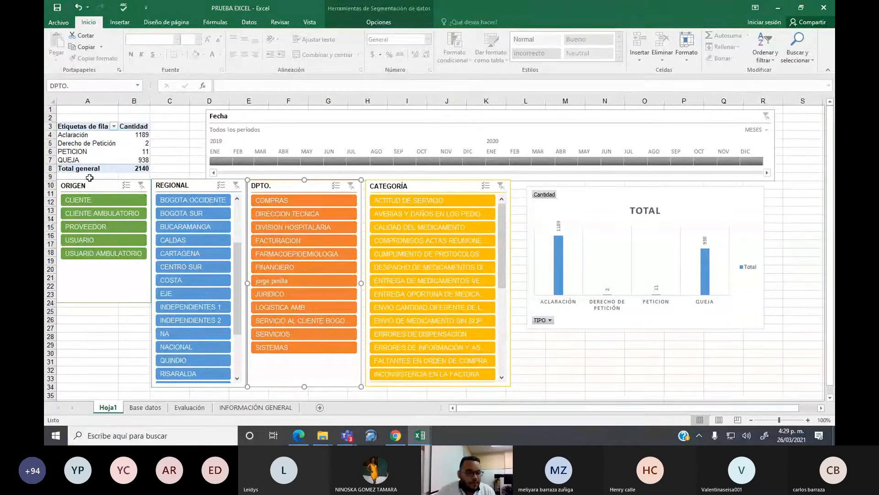
click(104, 202)
click(104, 212)
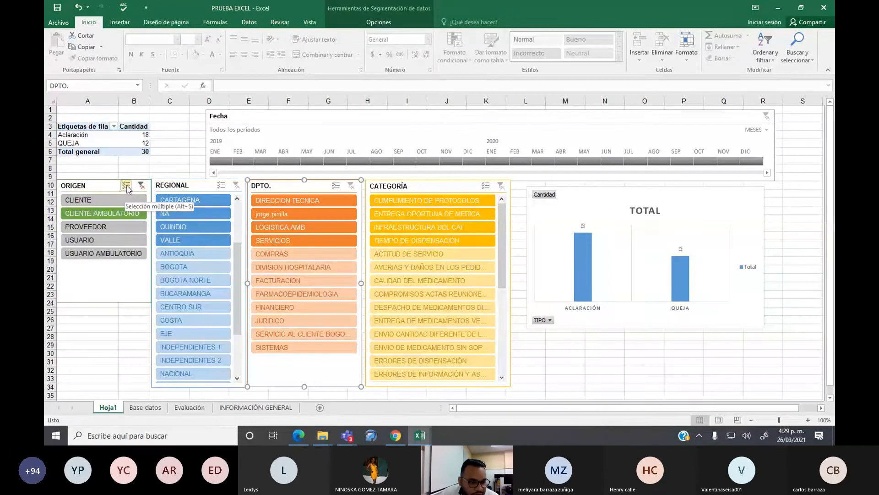
click(126, 186)
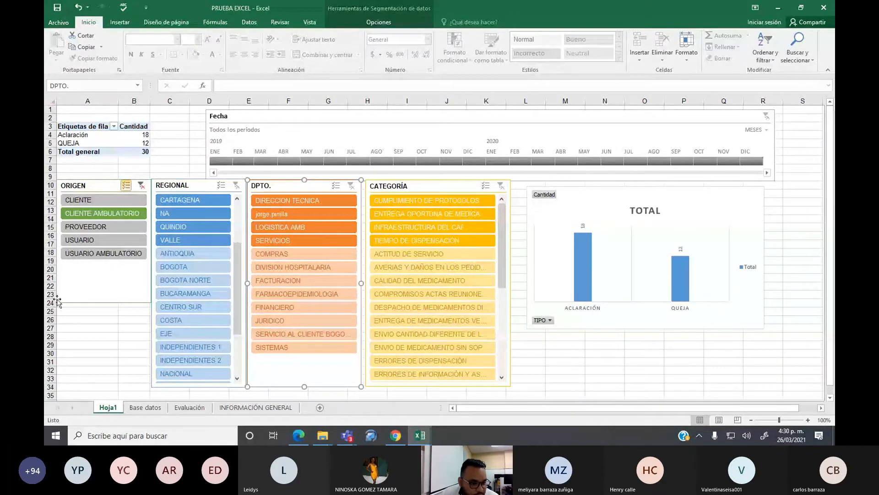
click(98, 202)
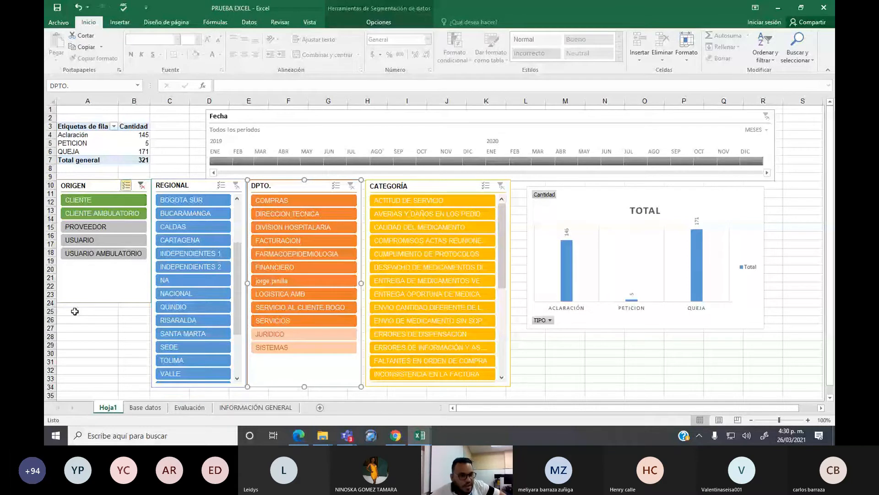
Scroll back up and switch to the Base datos sheet
scroll(197, 293, up, 3)
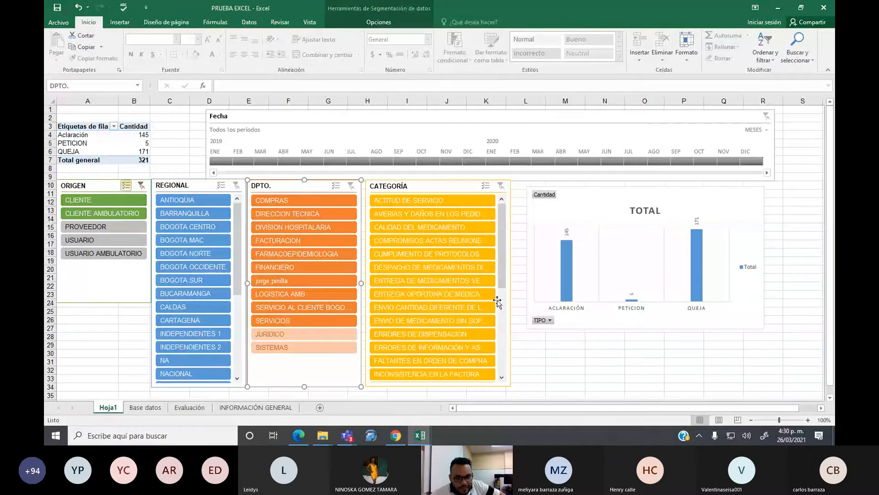
drag(505, 229, 507, 352)
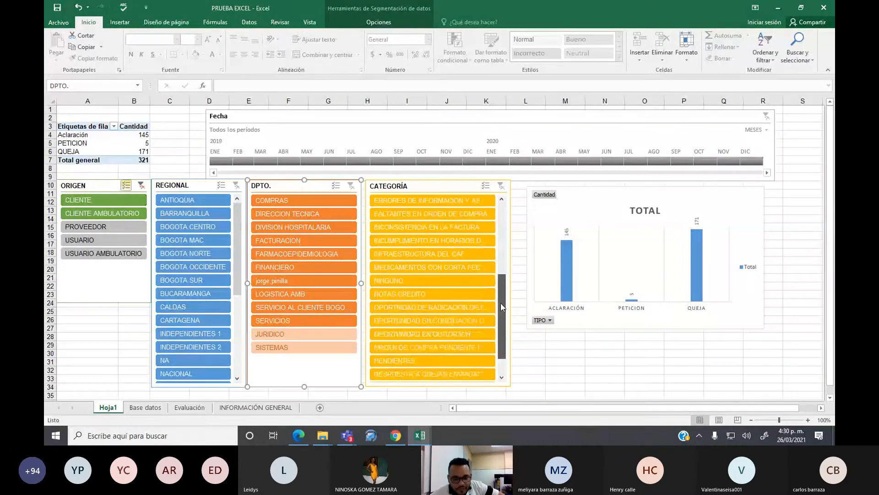
drag(510, 317, 512, 213)
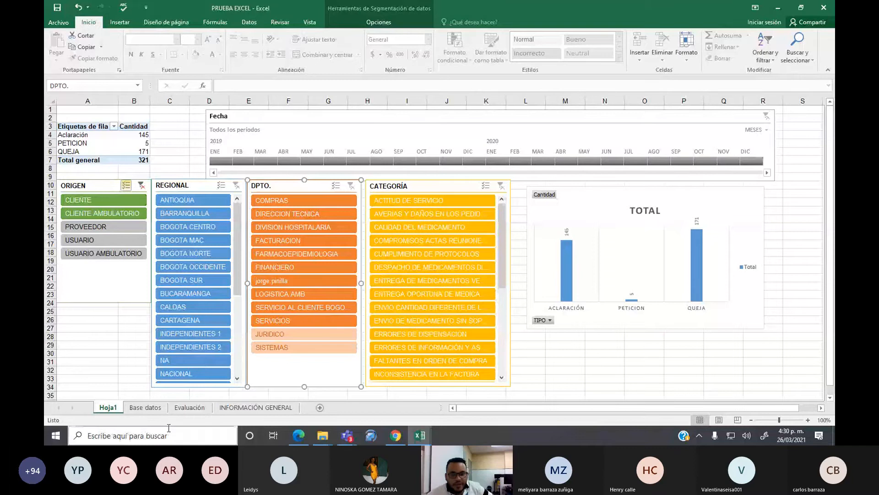
click(145, 407)
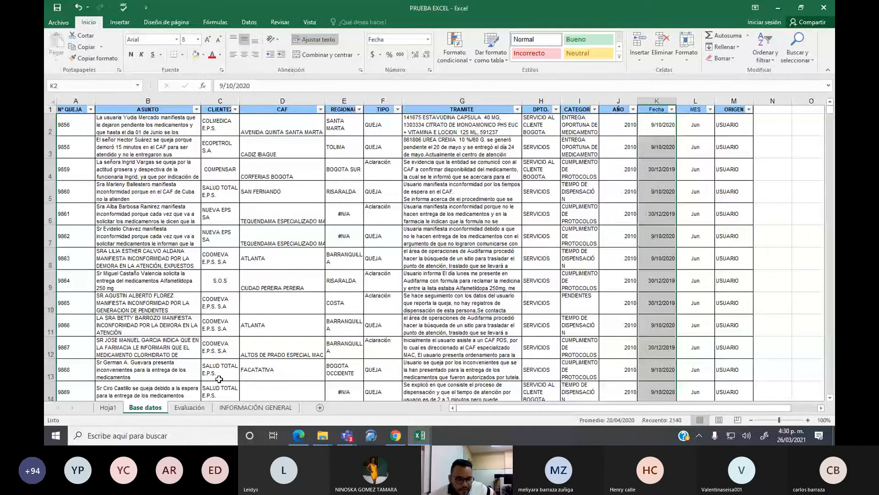
On Hoja1, insert a slicer for the CLIENTE2 field
key(ctrl+Page_Up)
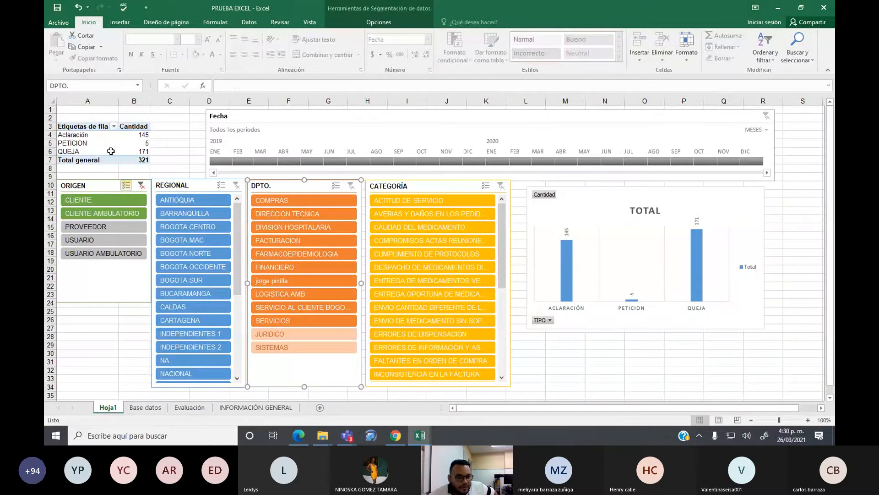
click(345, 22)
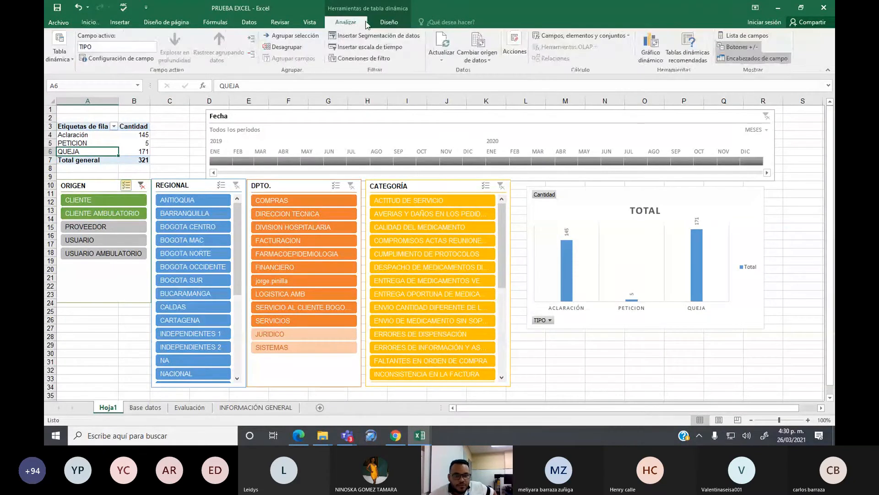
click(356, 37)
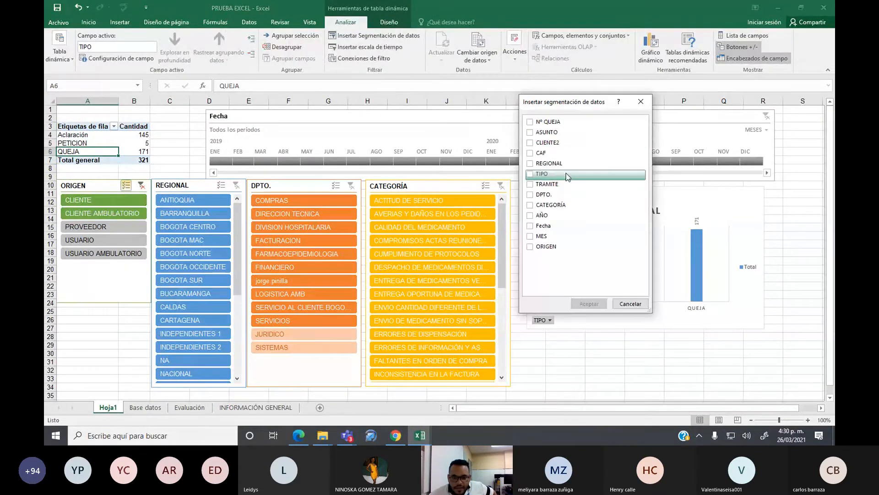
click(531, 143)
click(588, 304)
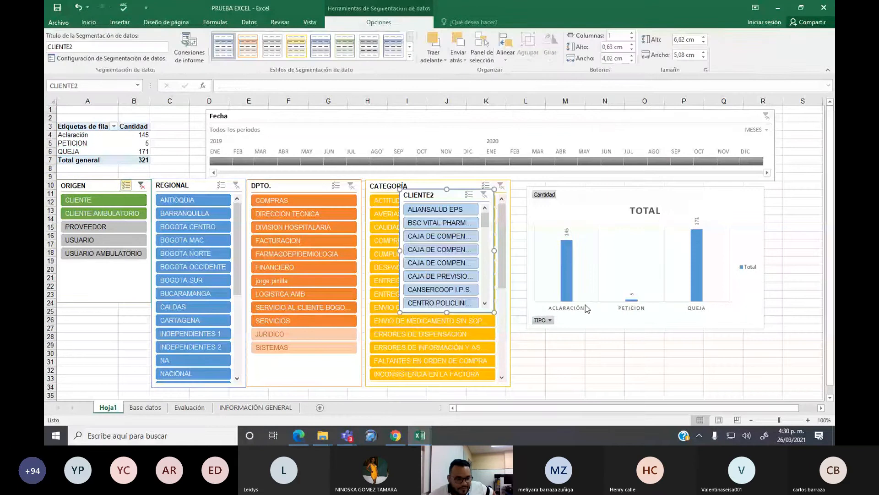
Narrow CATEGORÍA to 5.32 cm, shift the chart right, and place CLIENTE2 beside CATEGORÍA
drag(462, 194, 423, 227)
drag(578, 326, 634, 328)
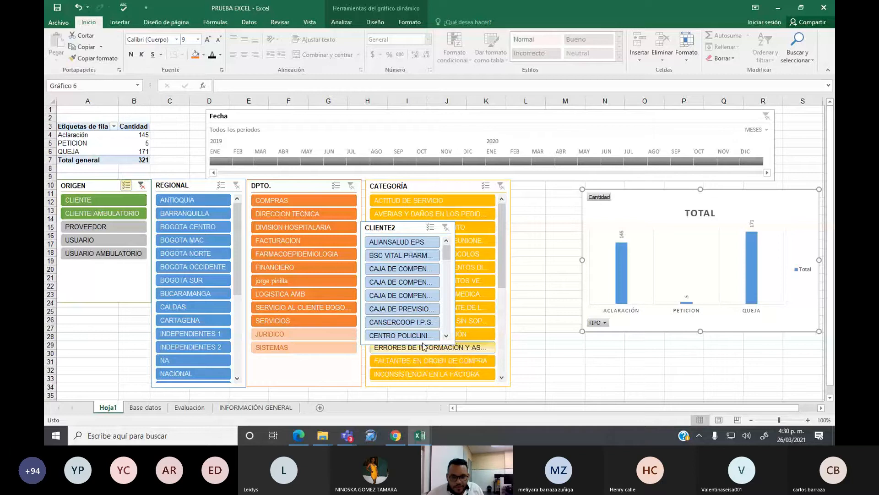
click(511, 284)
drag(511, 284, 484, 284)
drag(408, 224, 532, 183)
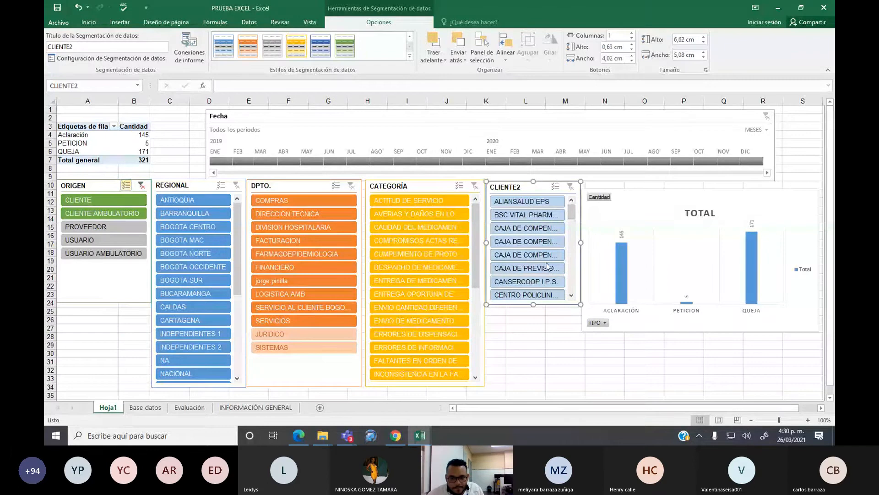
Narrow DPTO. to 4.52 cm, move CATEGORÍA and CLIENTE2 left, and enlarge CLIENTE2
click(298, 186)
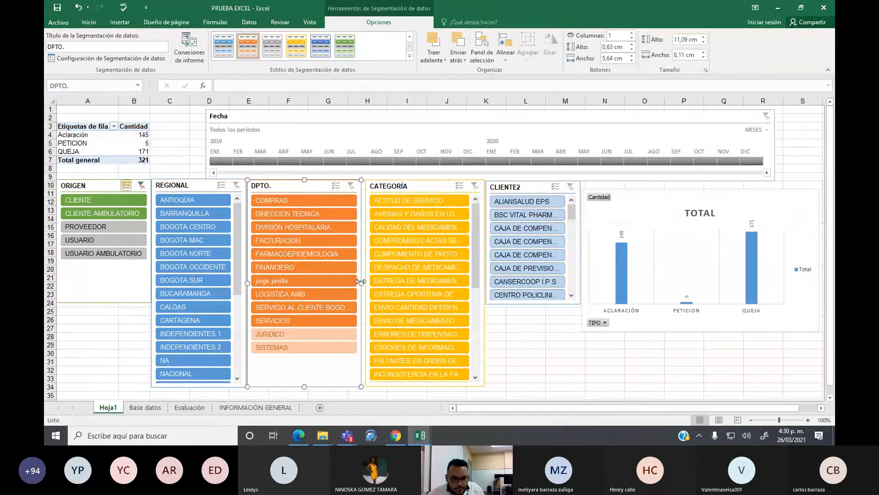
drag(361, 282, 333, 283)
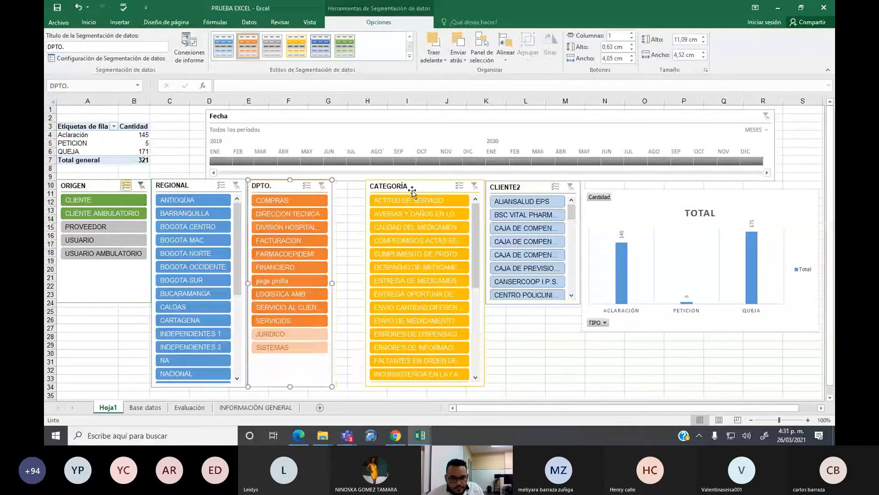
drag(413, 191, 364, 188)
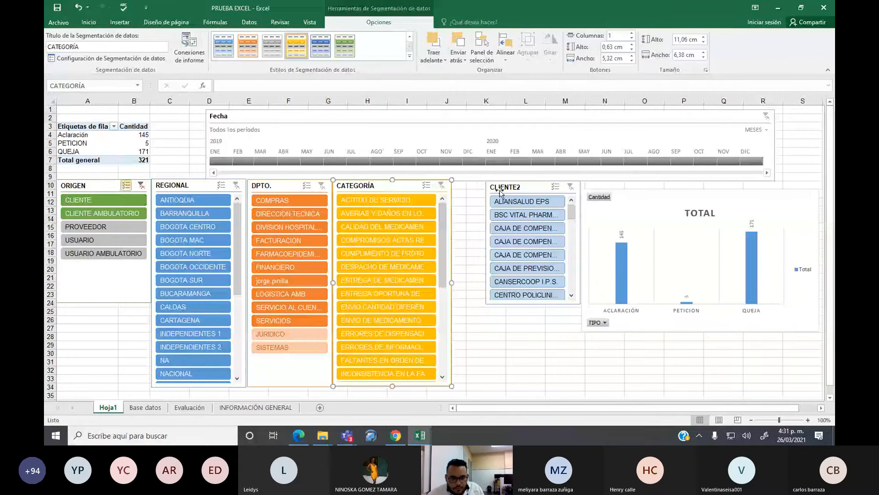
drag(500, 188, 468, 188)
drag(548, 304, 579, 386)
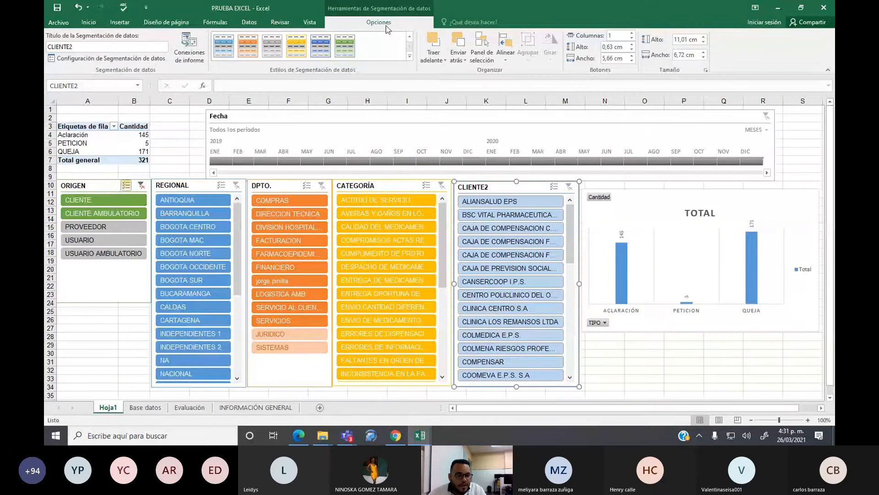
Give the CLIENTE2 slicer the dark grey style and clear the ORIGEN filter for a 2140 total
click(410, 55)
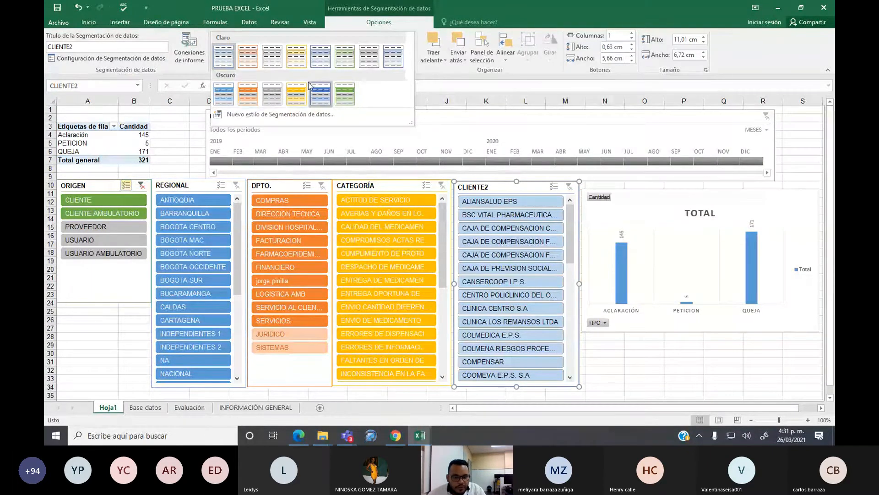
click(272, 94)
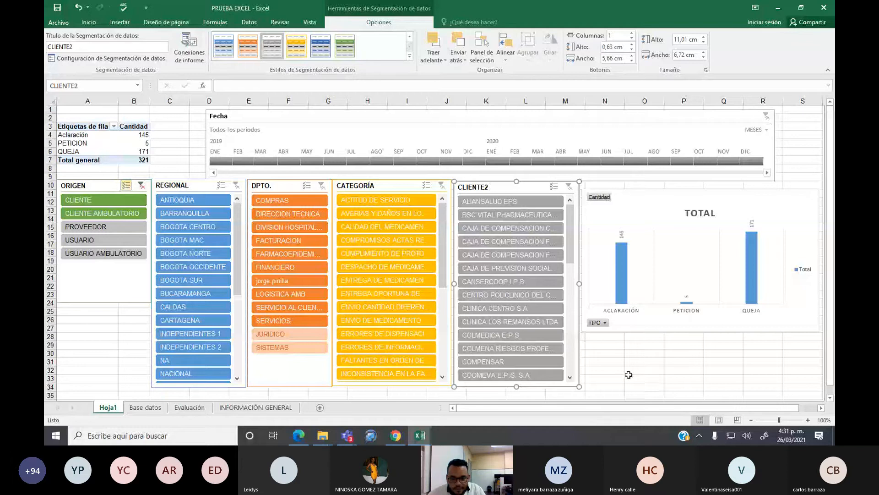
click(141, 187)
click(84, 368)
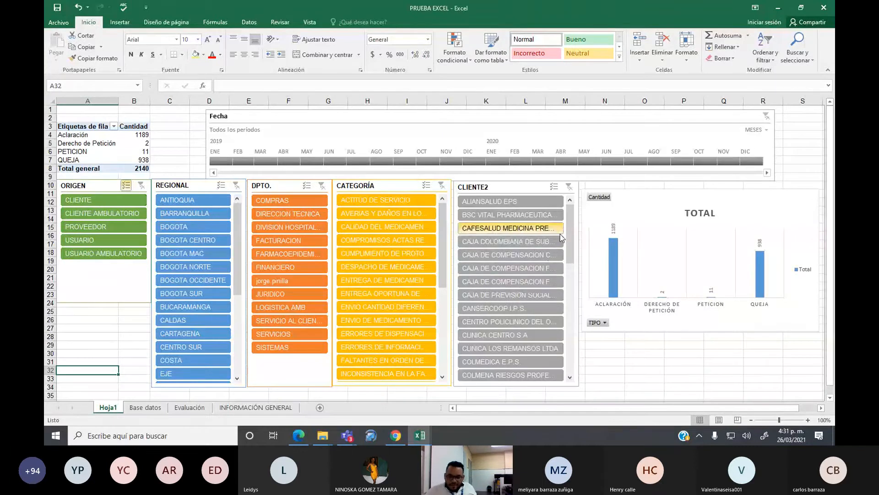
Try clients SALUD TOTAL, SURA, NUEVA EPS and COOMEVA, ending on COLMEDICA E.P.S. (Aclaración 30, QUEJA 16)
drag(567, 231, 559, 342)
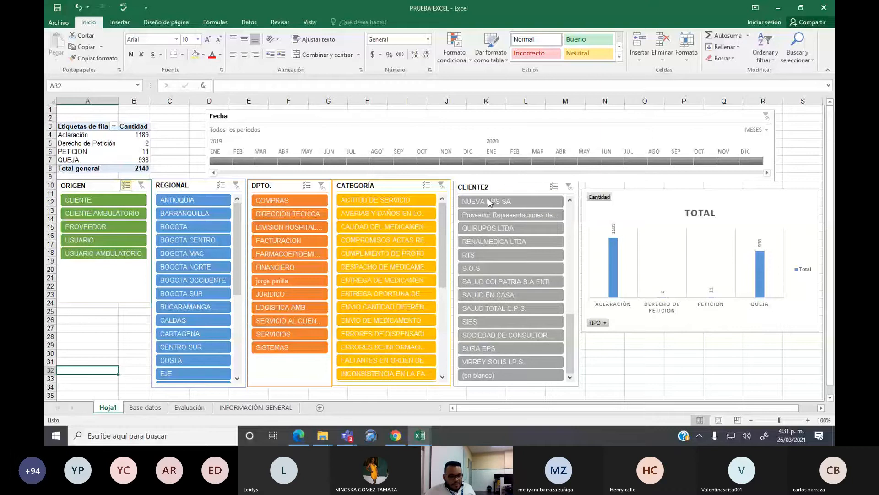
click(498, 187)
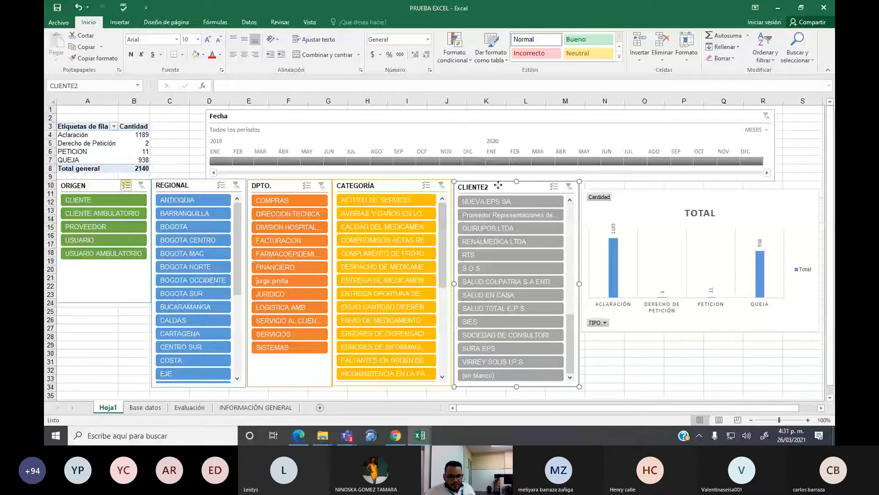
click(492, 311)
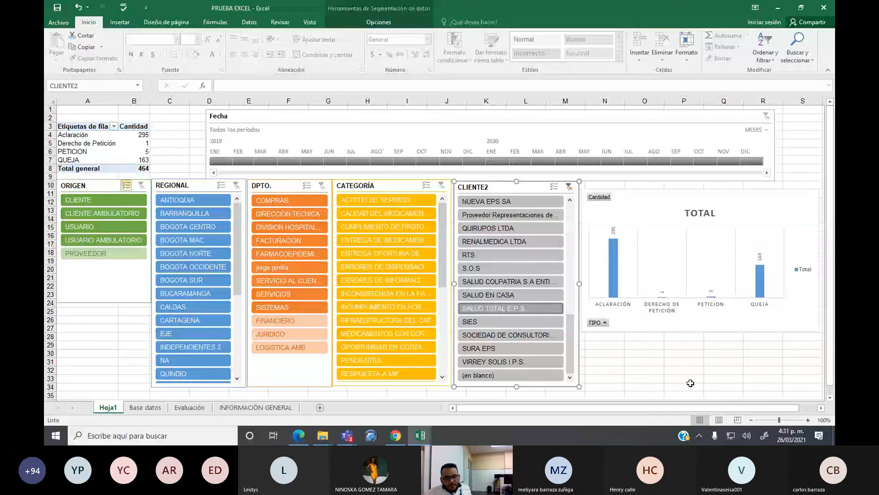
click(498, 349)
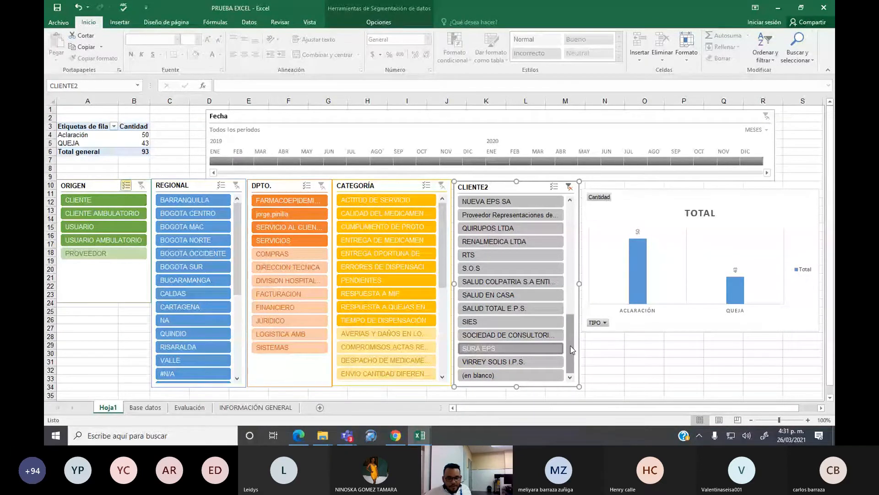
drag(572, 350, 570, 331)
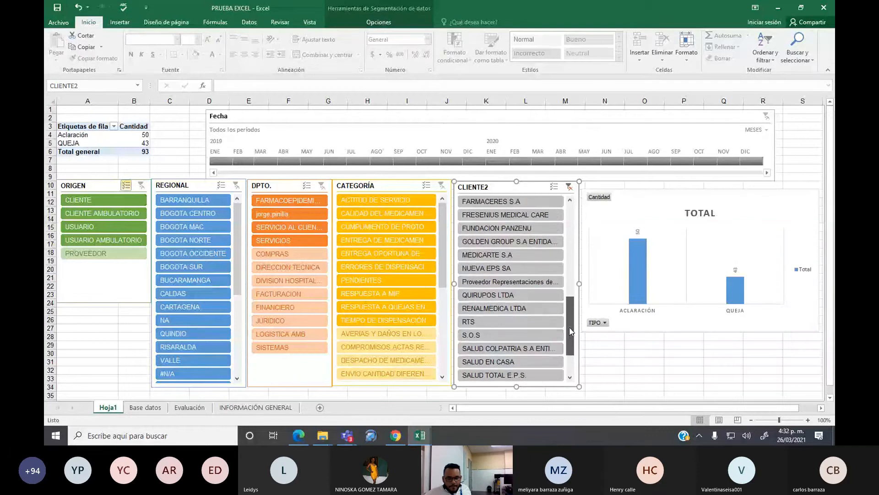
click(498, 269)
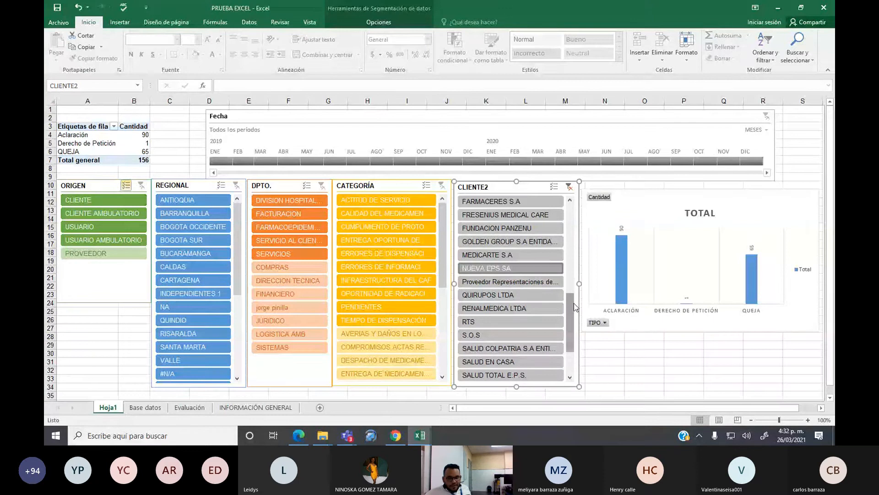
drag(576, 306, 575, 281)
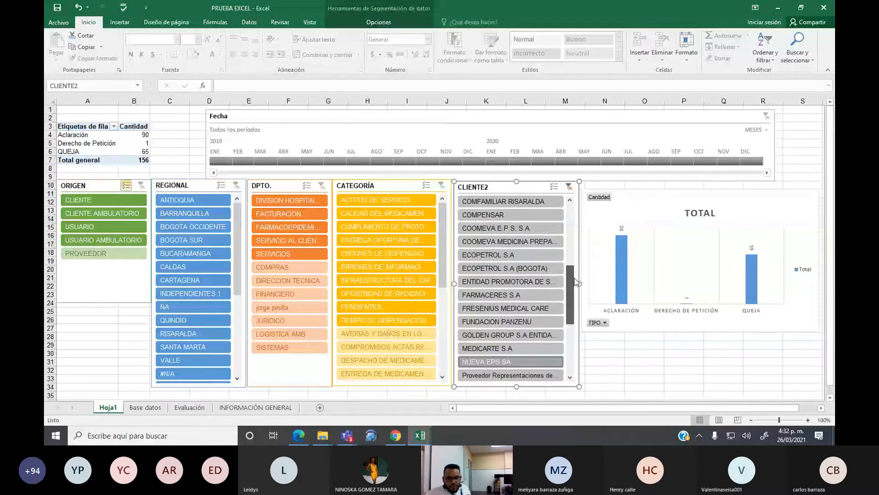
click(525, 229)
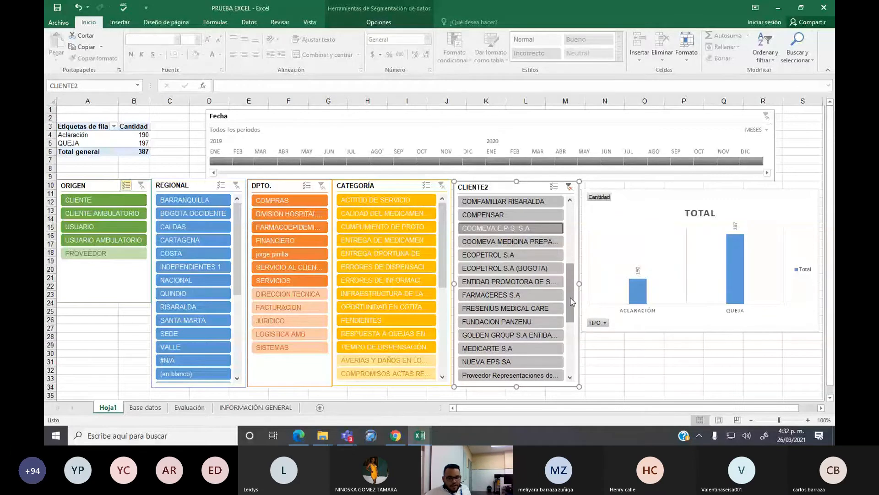
scroll(574, 290, up, 1)
drag(574, 293, 575, 284)
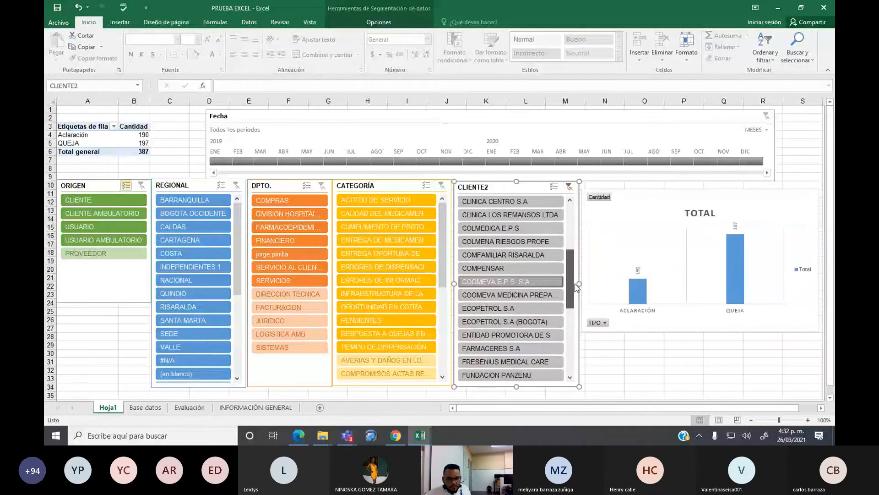
click(529, 229)
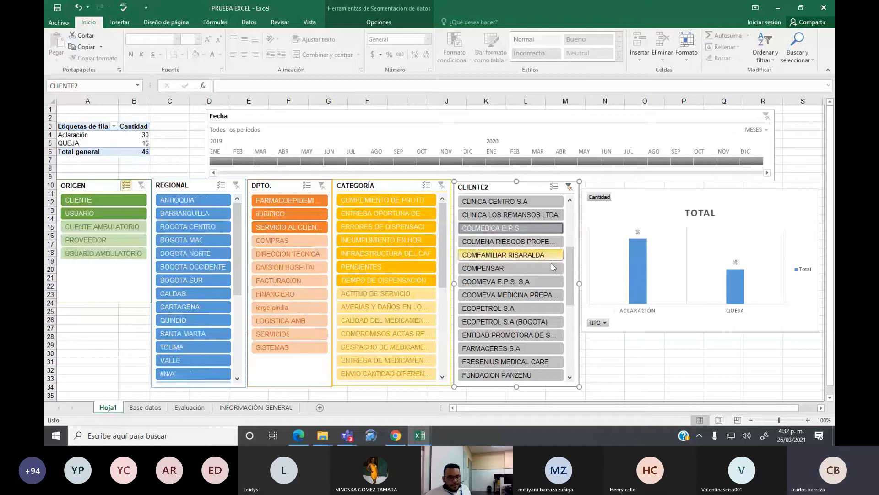
Clear the client filter, then with Multi-Select exclude CLINICA CENTRO S.A, another clinic and CLINICA LOS REMANSOS LTDA
drag(572, 280, 574, 232)
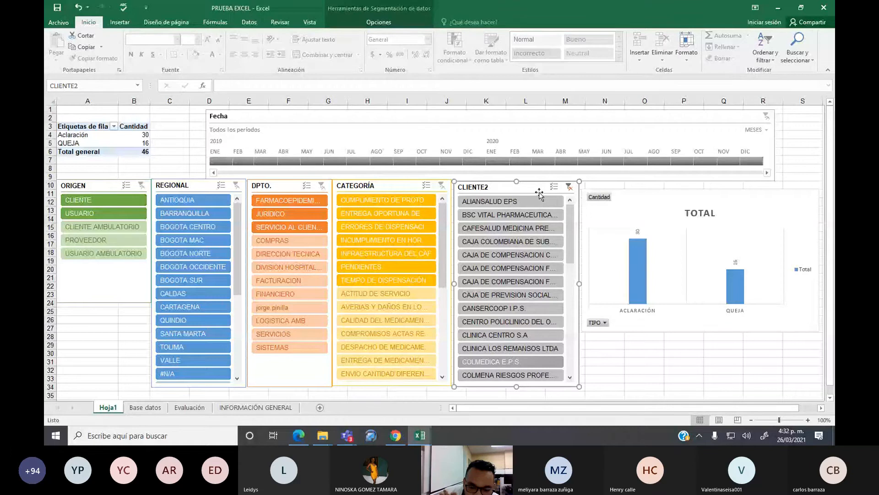
click(570, 187)
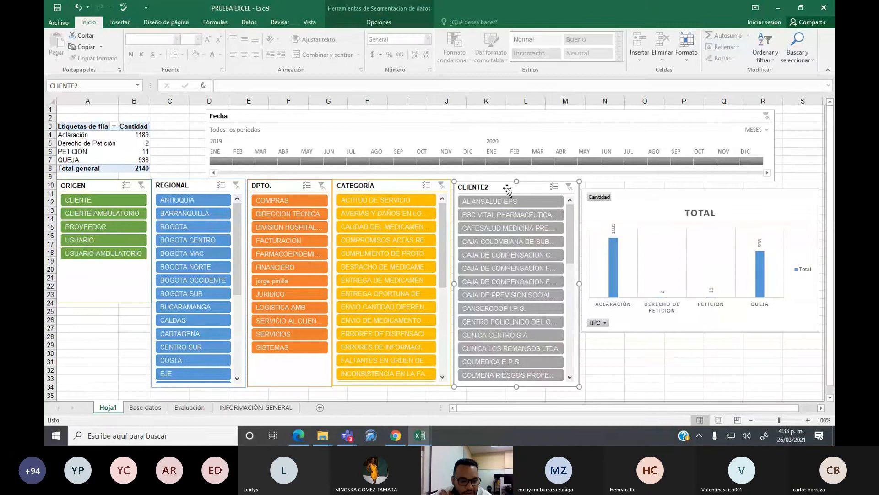
click(555, 188)
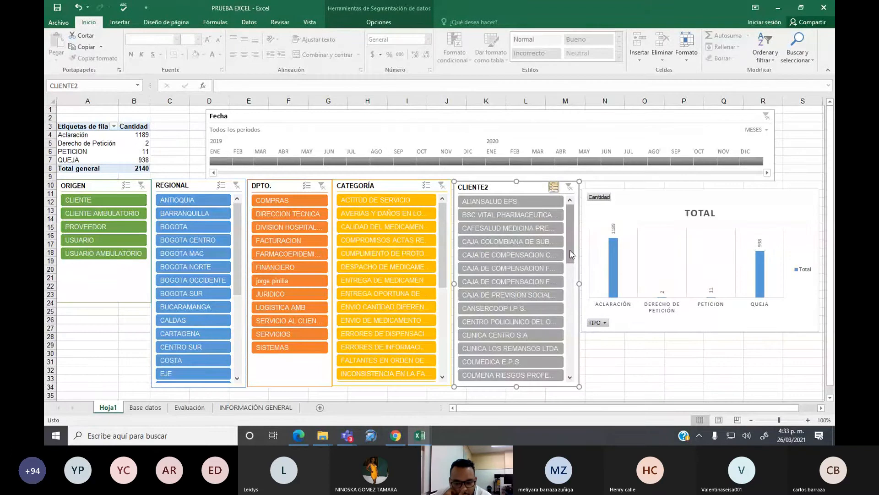
click(528, 336)
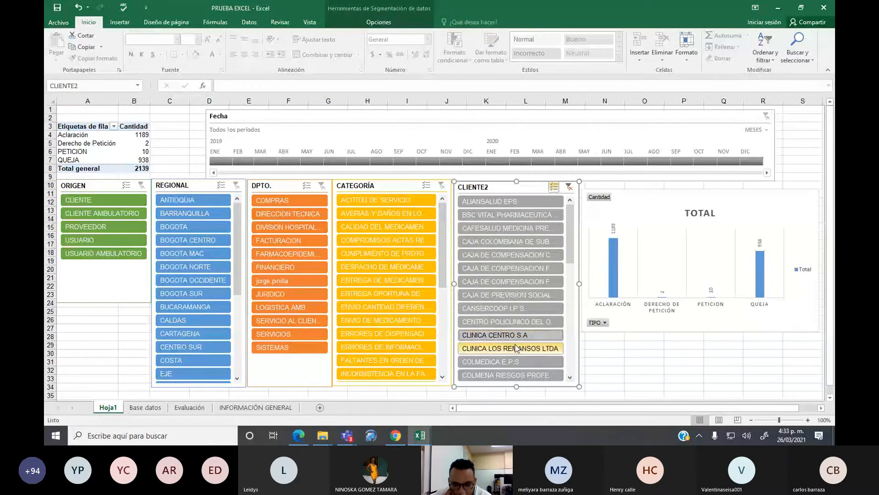
click(524, 323)
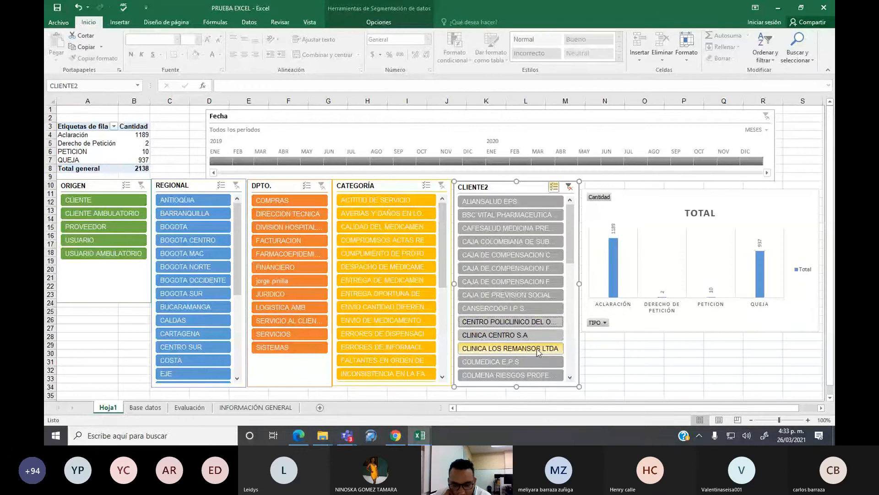
click(536, 348)
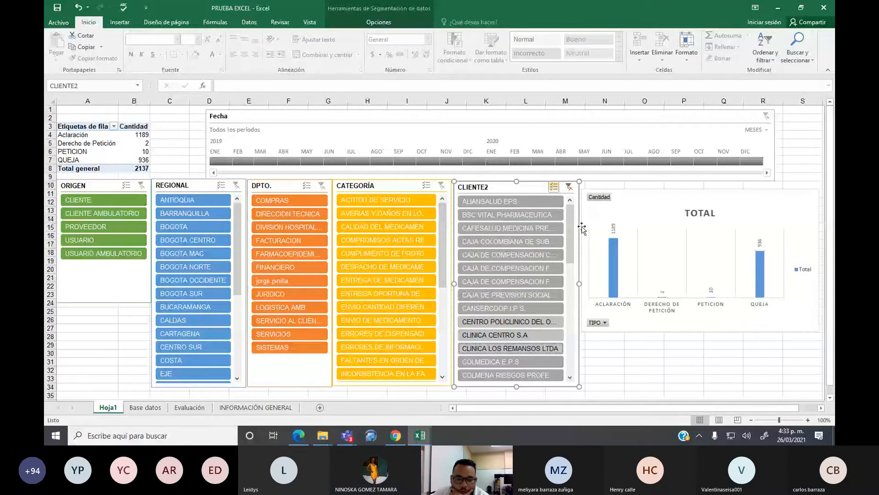
Toggle ALIANSALUD EPS, a CAJA client and CLINICA LOS REMANSOS LTDA, then restore all clients
click(508, 201)
click(509, 215)
click(510, 227)
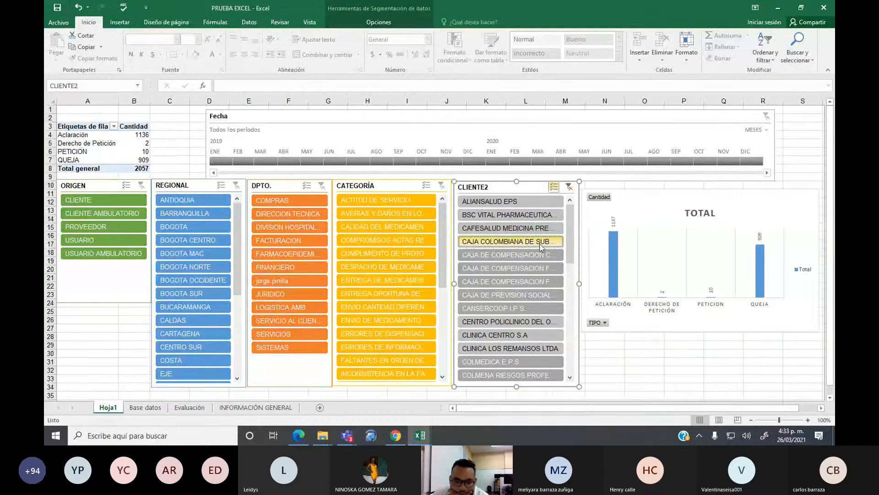
click(509, 294)
click(508, 348)
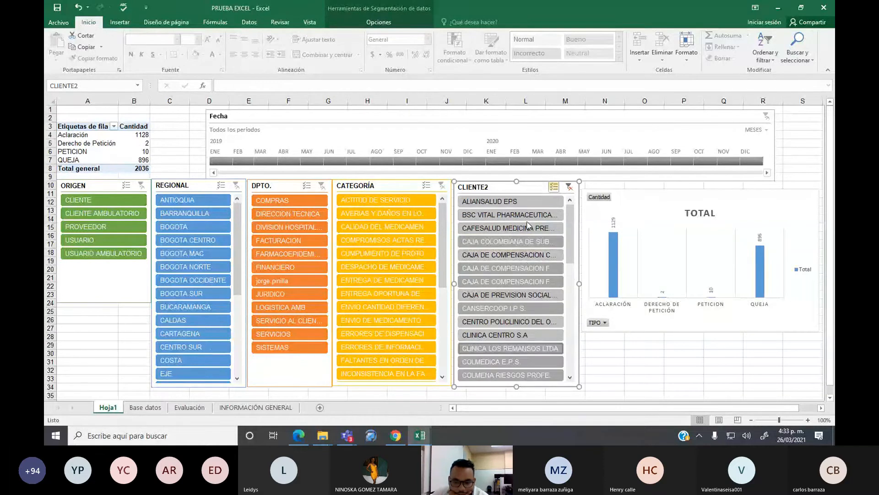
click(548, 242)
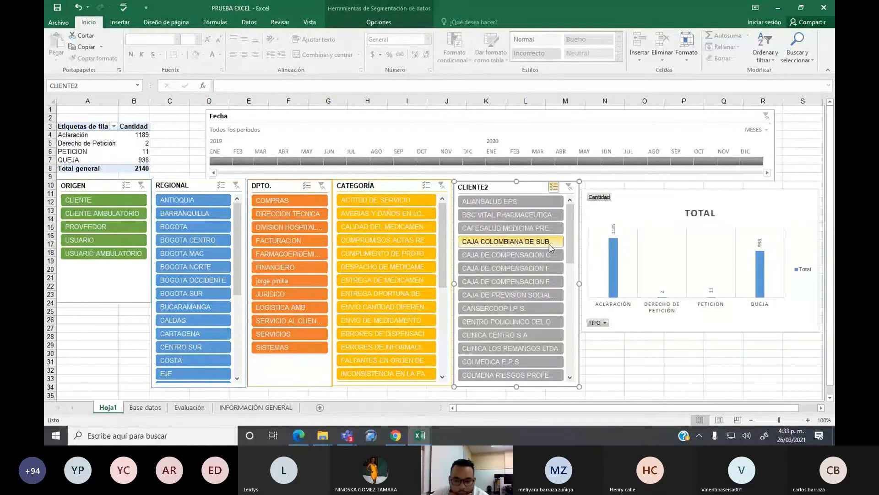
Exclude blank entries, SURA EPS, VIRREY SOLIS, S.O.S, SIES, SALUD TOTAL, NUEVA EPS SA and others
drag(568, 232, 565, 363)
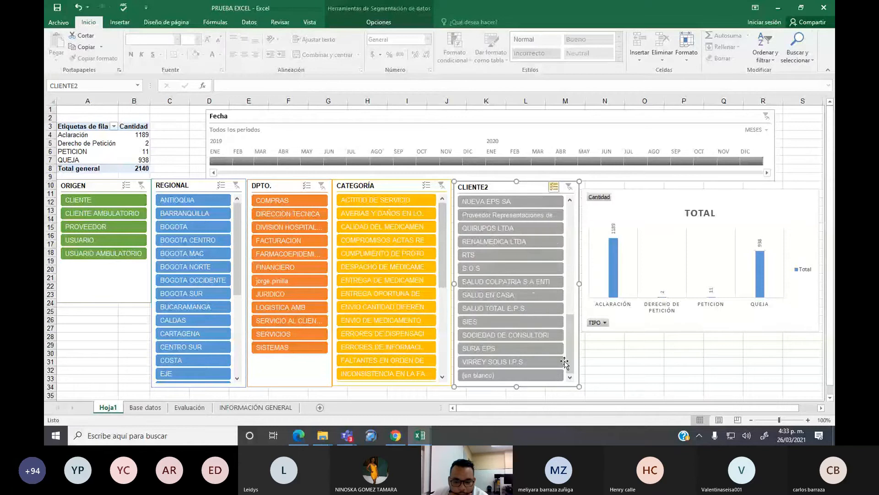
click(542, 374)
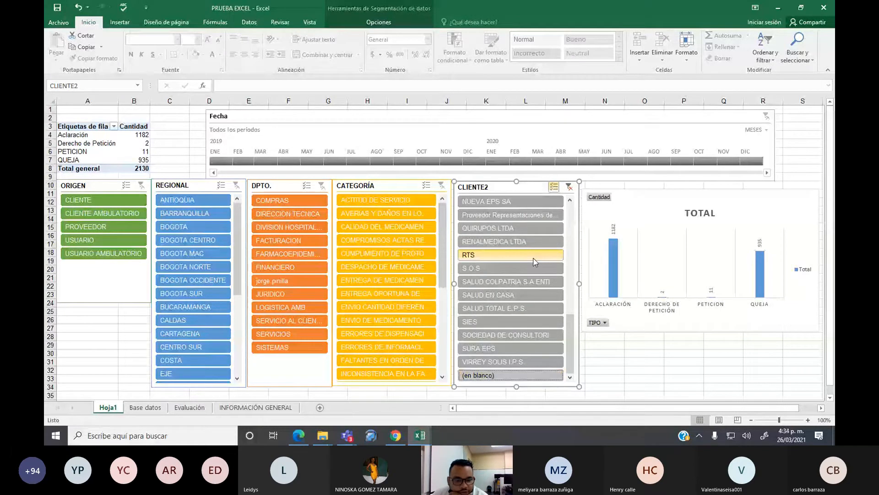
click(536, 349)
click(537, 361)
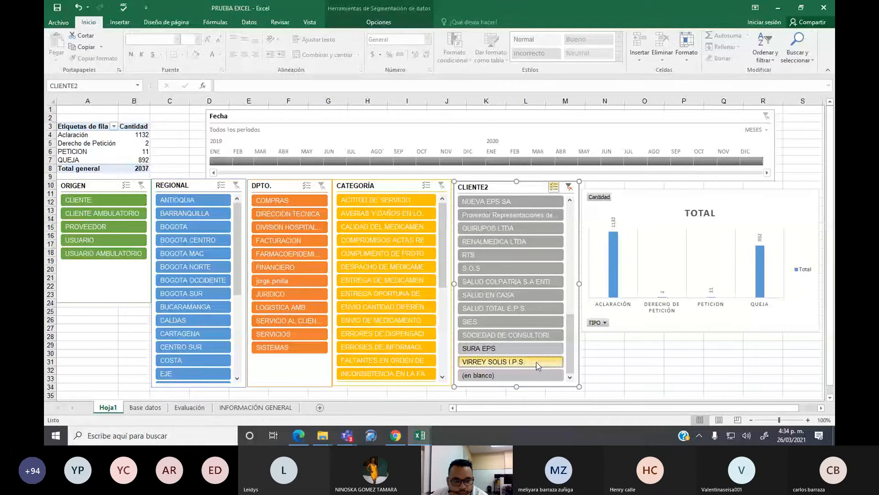
click(531, 281)
click(531, 269)
click(522, 335)
click(522, 321)
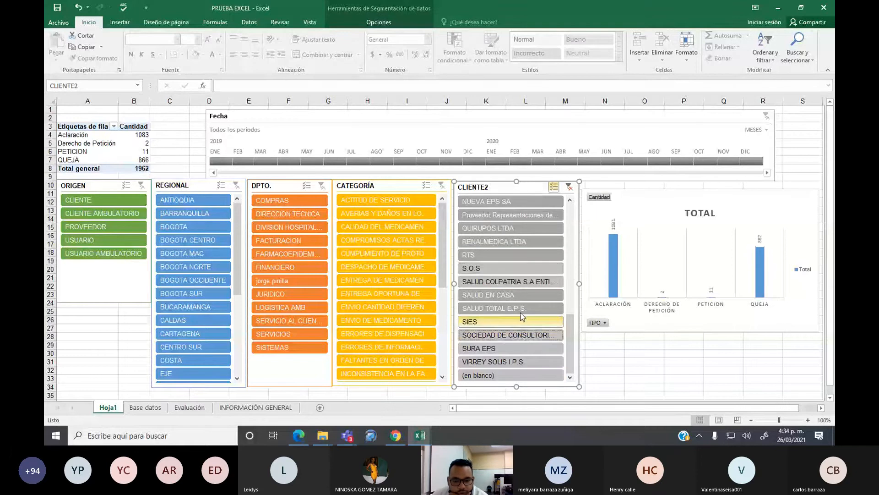
click(523, 308)
click(524, 296)
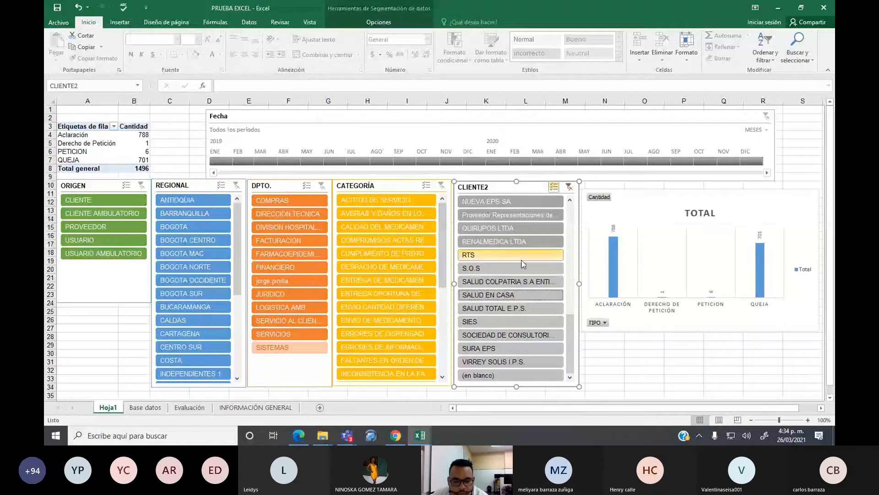
click(524, 254)
click(524, 241)
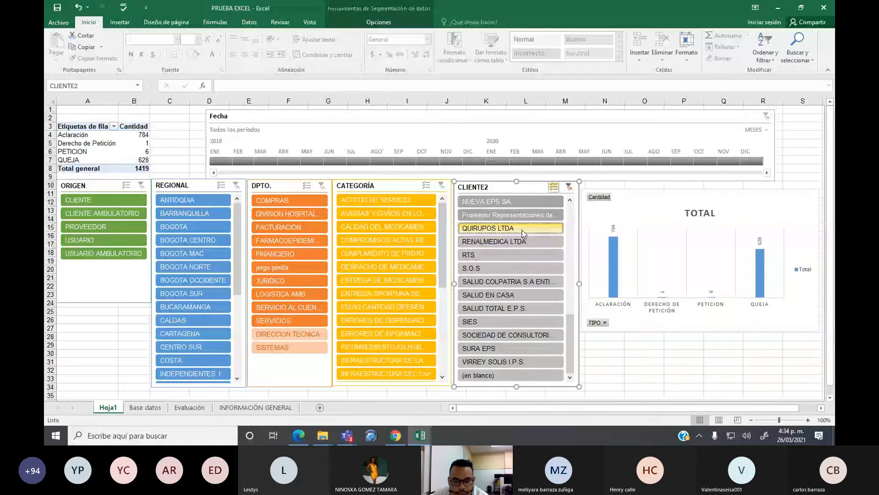
click(518, 214)
click(513, 202)
Exclude MEDICARTE S.A and more clients, toggle COLMEDICA, then clear the client filter back to 2140
scroll(508, 215, up, 4)
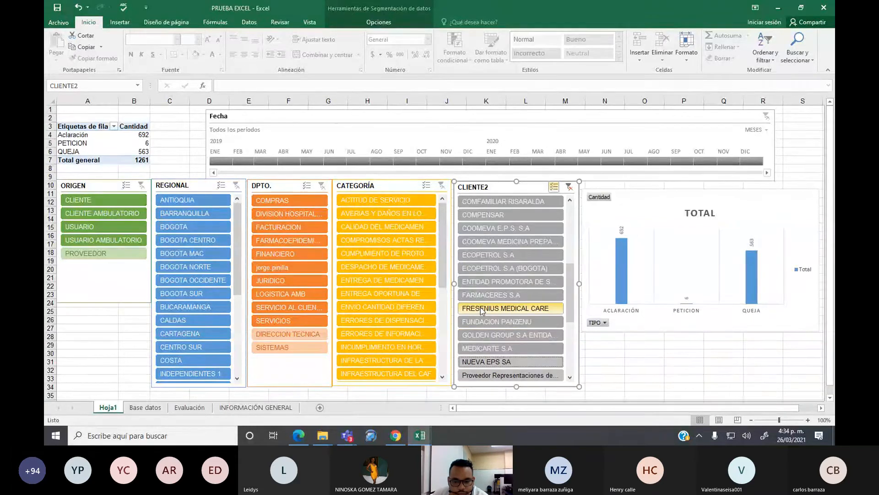
click(493, 349)
click(494, 337)
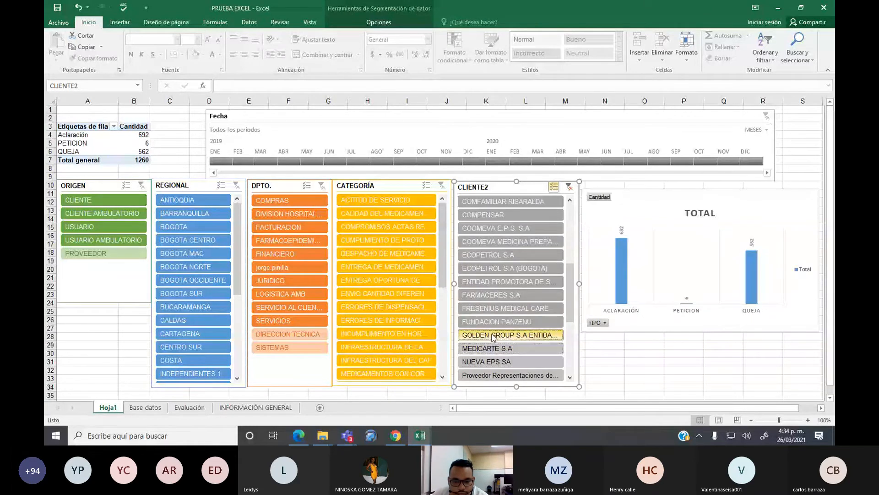
click(506, 280)
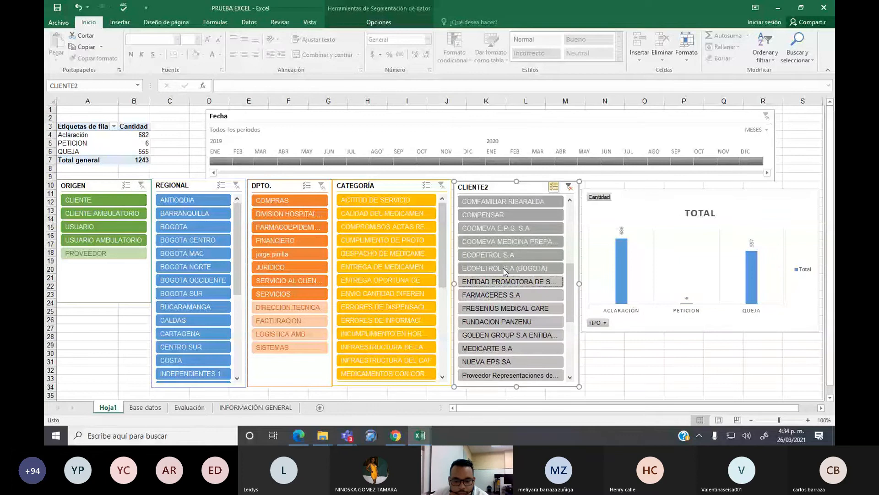
drag(504, 271, 513, 203)
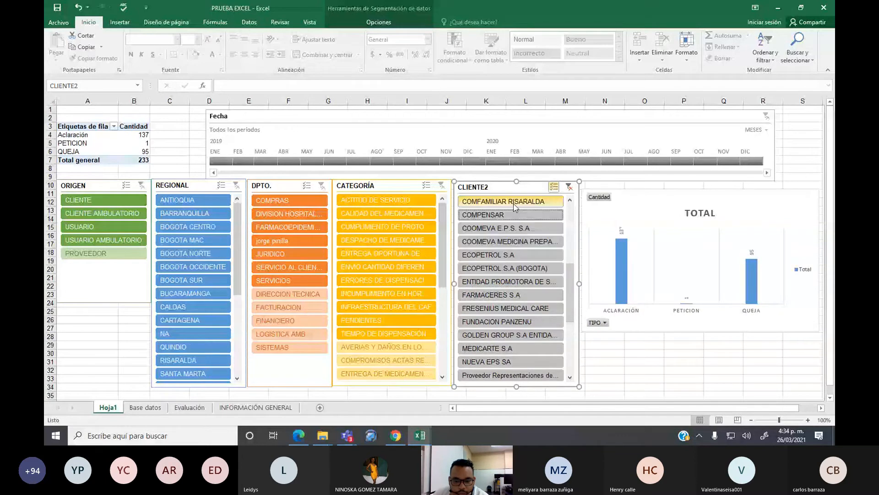
scroll(508, 283, up, 3)
click(511, 296)
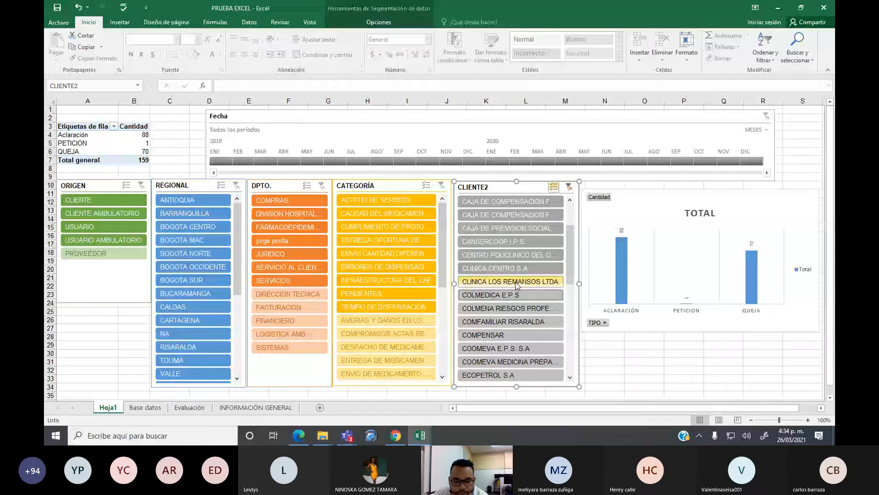
drag(518, 285, 511, 216)
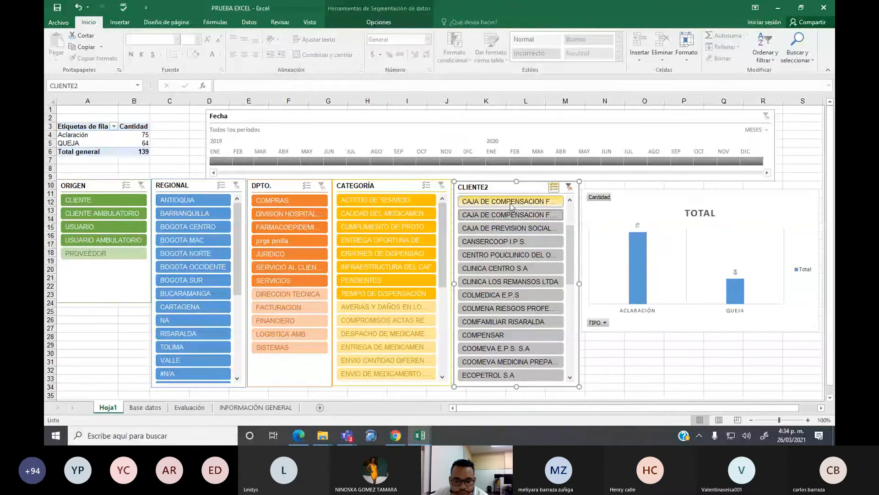
drag(512, 206, 513, 229)
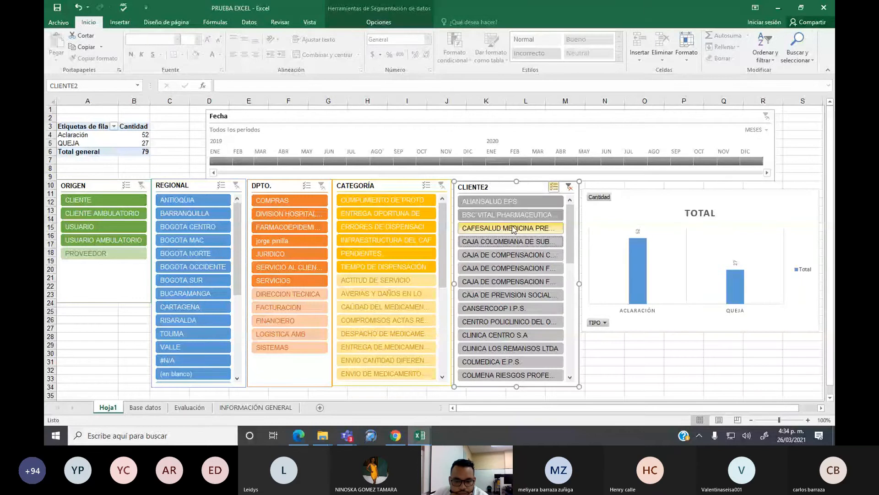
key(alt+c)
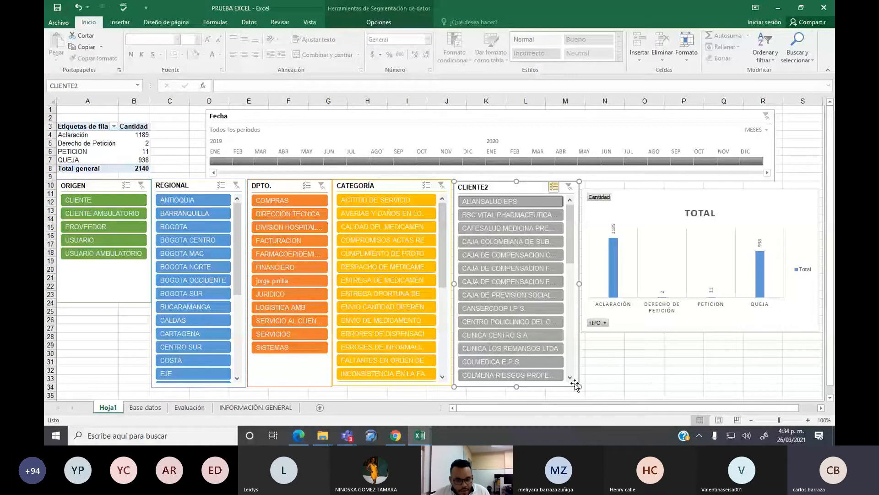
click(605, 361)
click(514, 229)
click(514, 243)
click(513, 269)
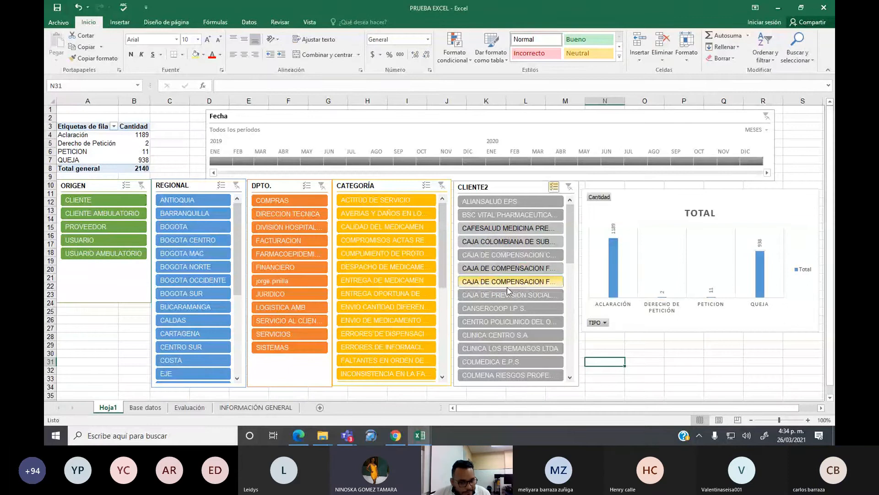
click(504, 294)
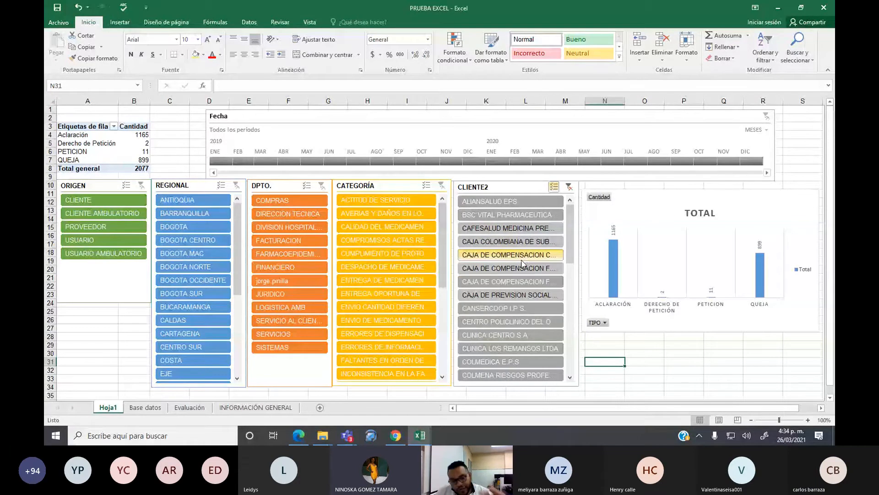
click(570, 186)
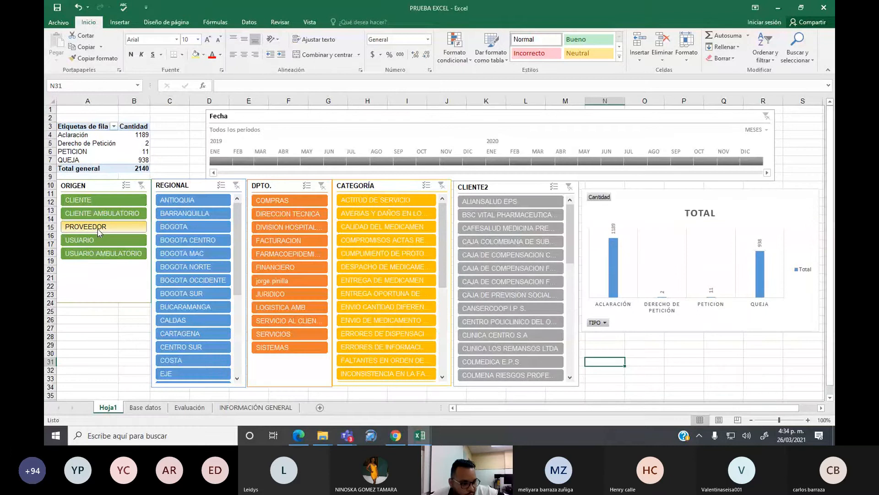
Test ORIGEN items, then keep only USUARIO and CLIENTE for a 1828 total
ctrl+click(101, 243)
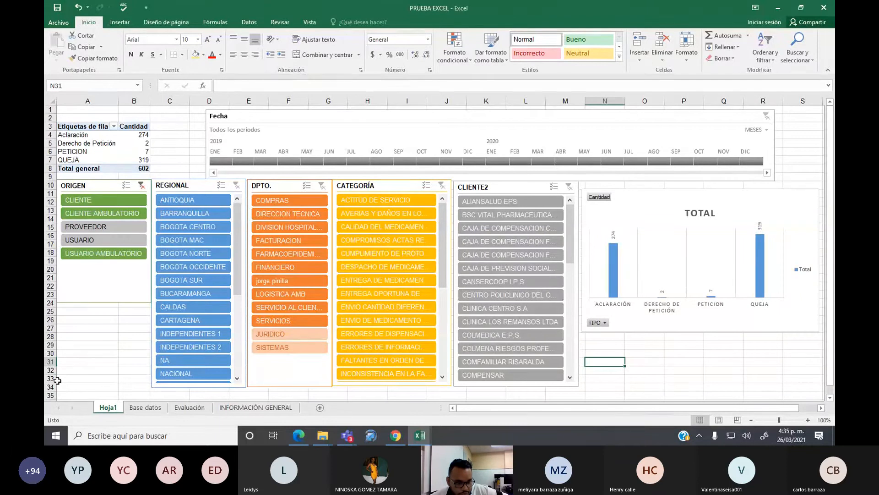
click(88, 258)
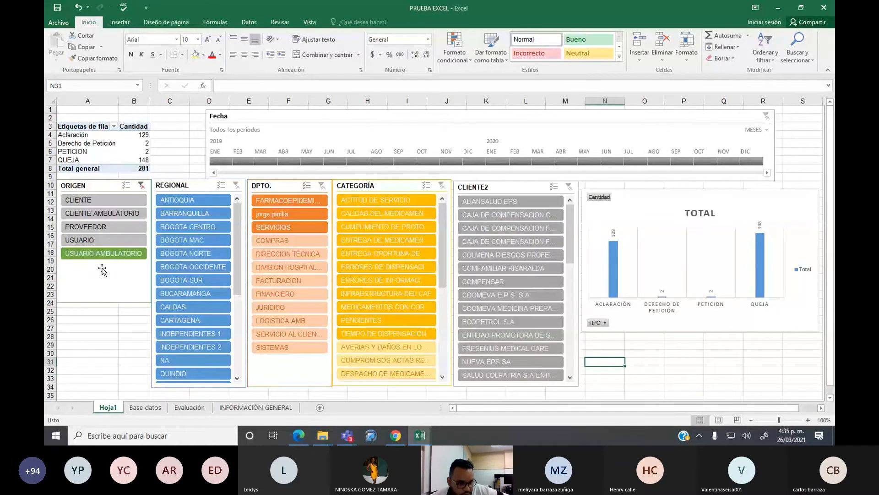
ctrl+click(109, 242)
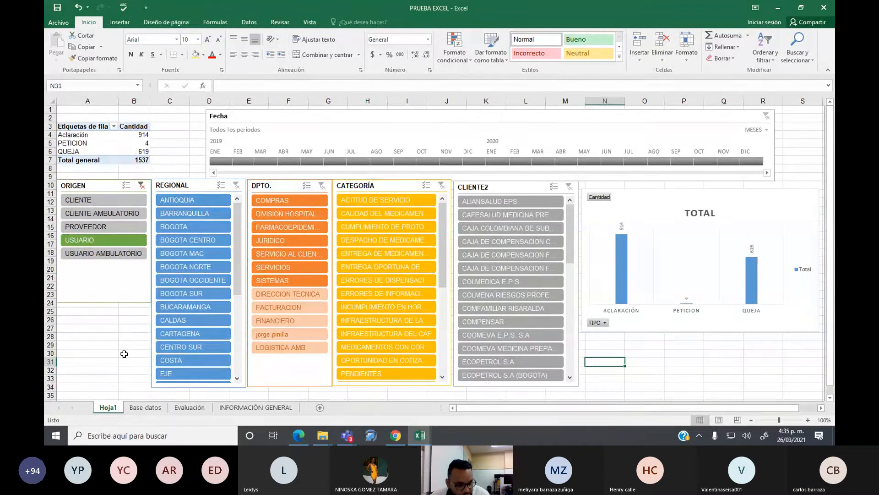
click(88, 202)
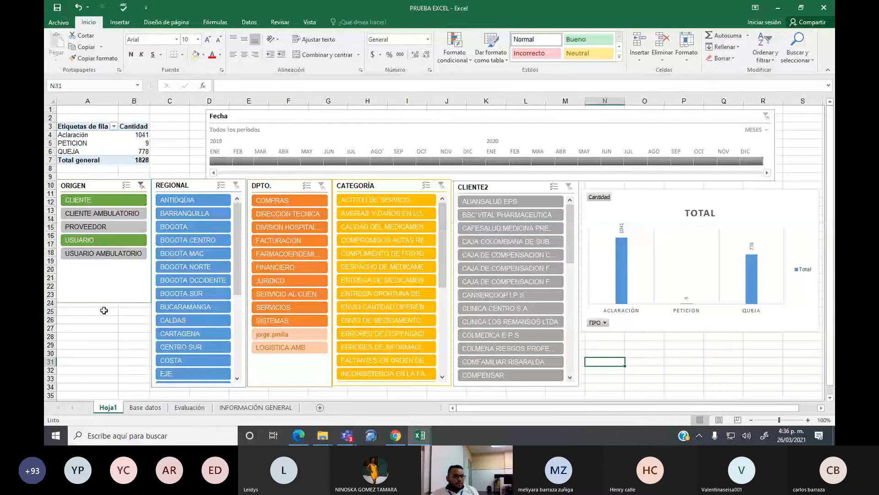
Switch to the Base datos sheet of raw complaint records
key(ctrl+Page_Down)
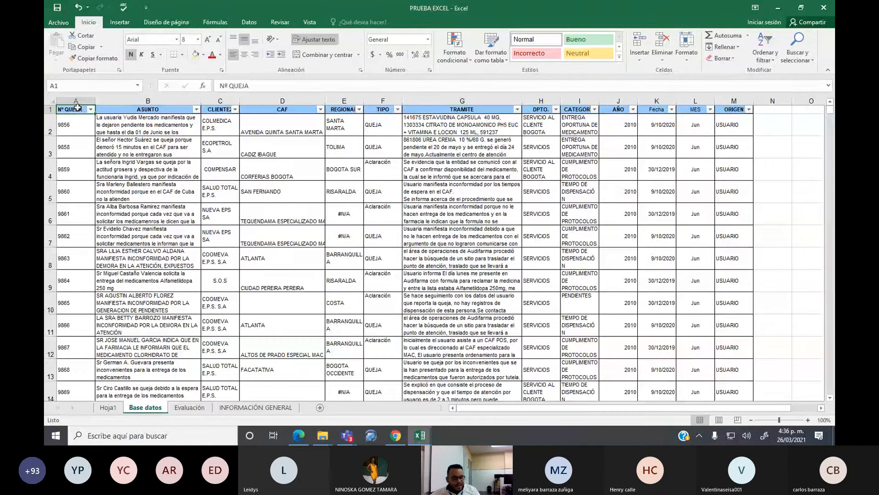
Select the full data range A1:M2141 and create a pivot table from it on a new sheet
key(ctrl+shift+Right)
key(ctrl+shift+Down)
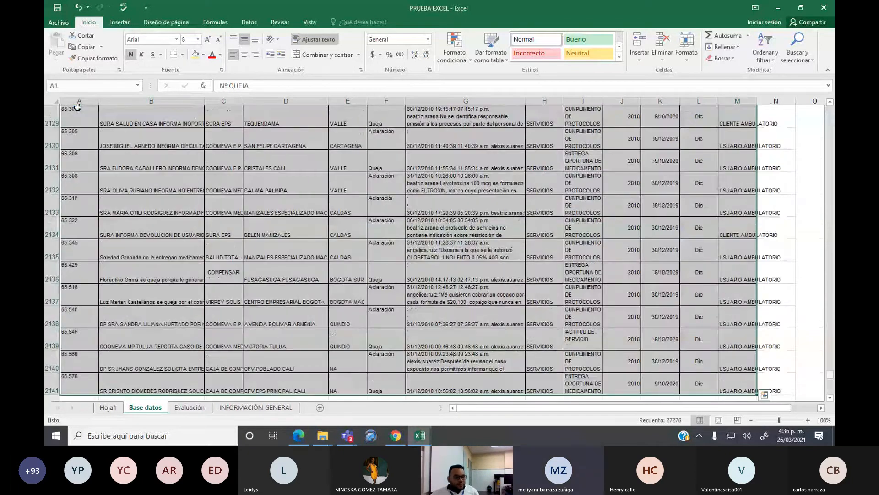
click(120, 22)
click(55, 47)
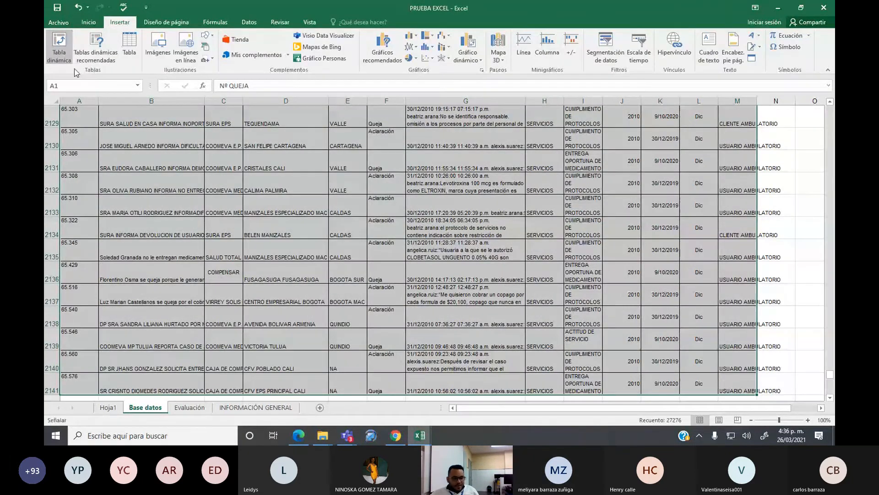
click(619, 274)
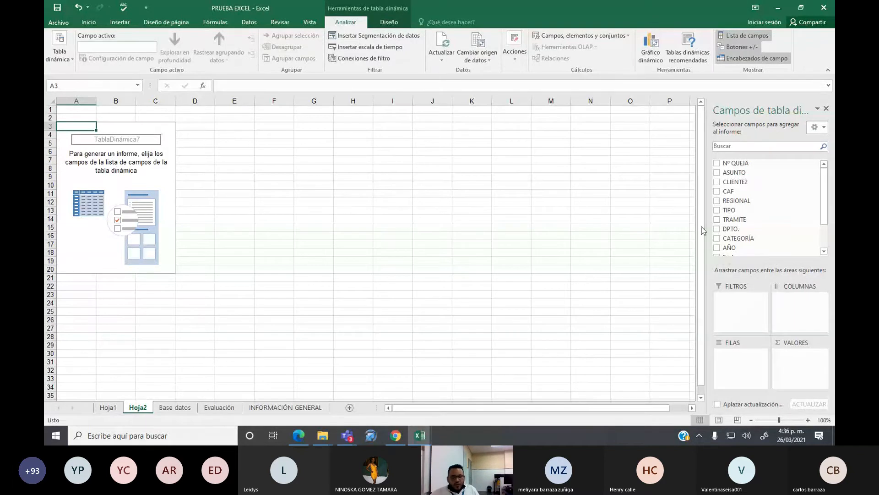
Move REGIONAL into Filtros and sum Nº QUEJA in Valores (39341554), then open its value field settings
drag(733, 204, 742, 355)
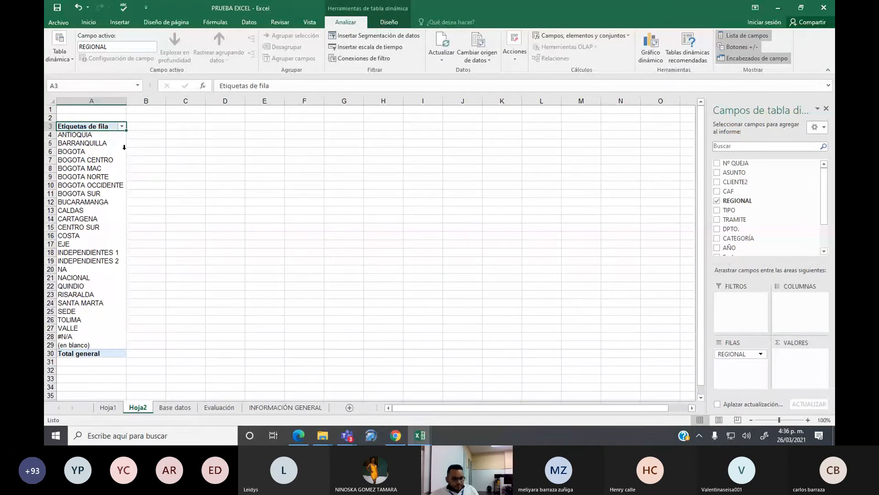
drag(749, 354, 753, 314)
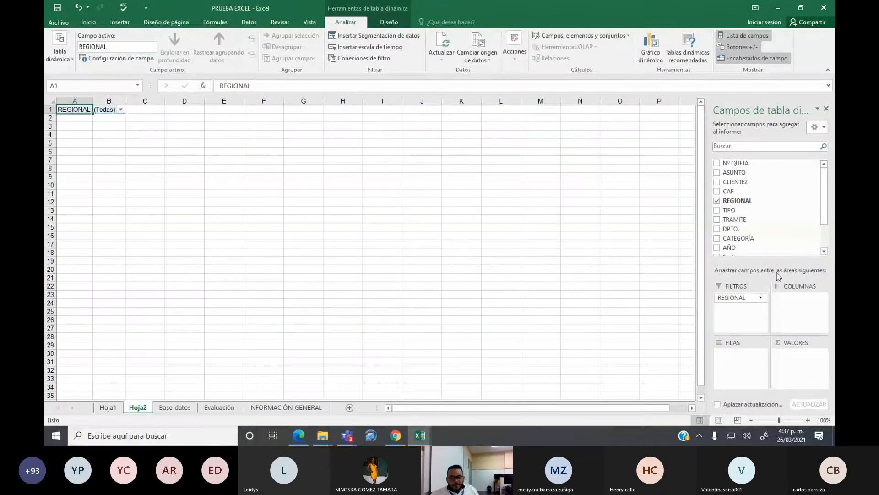
drag(761, 169, 804, 359)
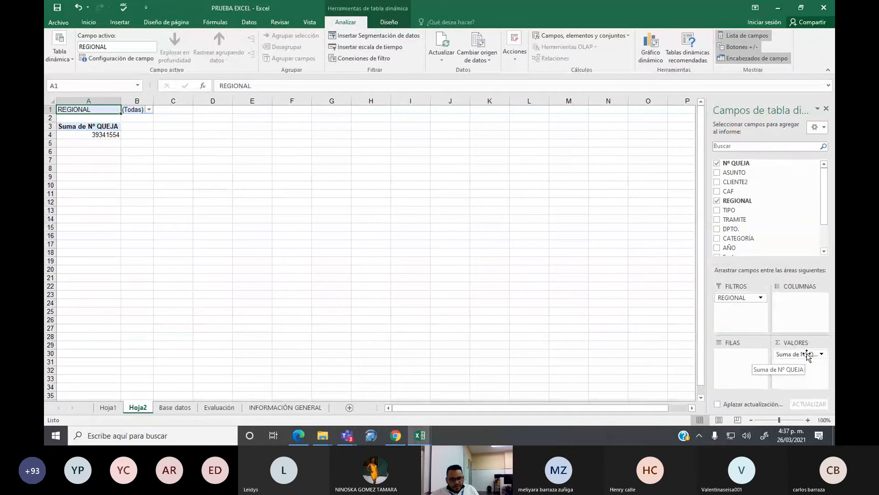
click(806, 359)
click(779, 343)
Summarise Nº QUEJA by Cuenta and filter REGIONAL to BARRANQUILLA only
click(513, 203)
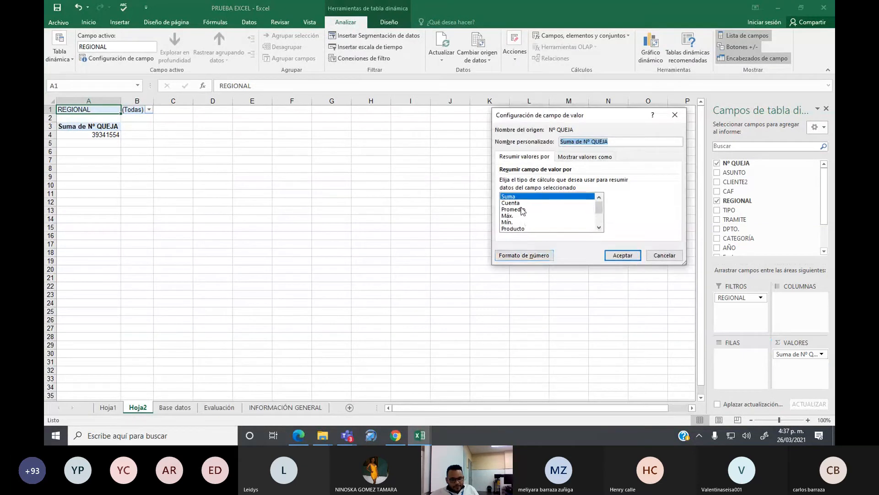
click(622, 255)
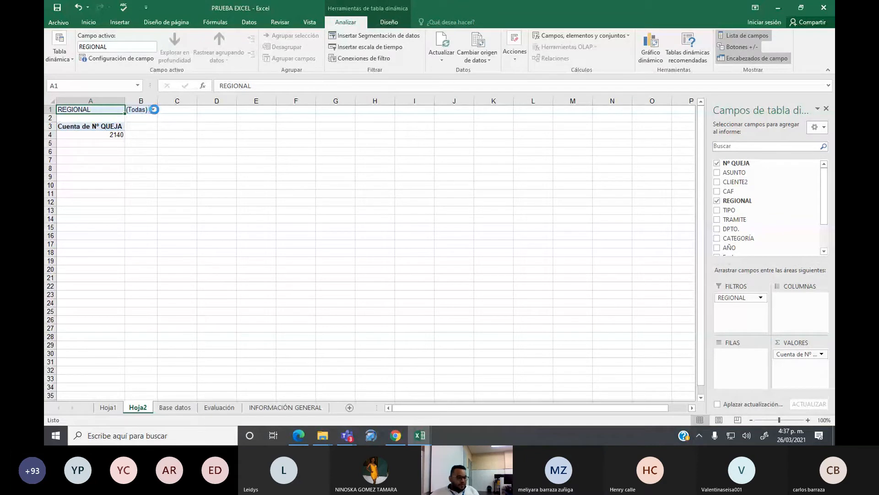
click(153, 110)
click(50, 220)
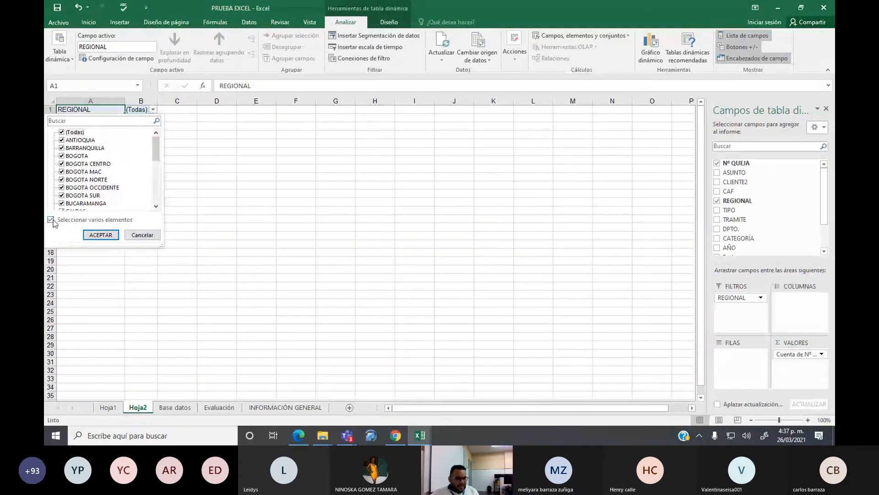
click(61, 132)
click(61, 148)
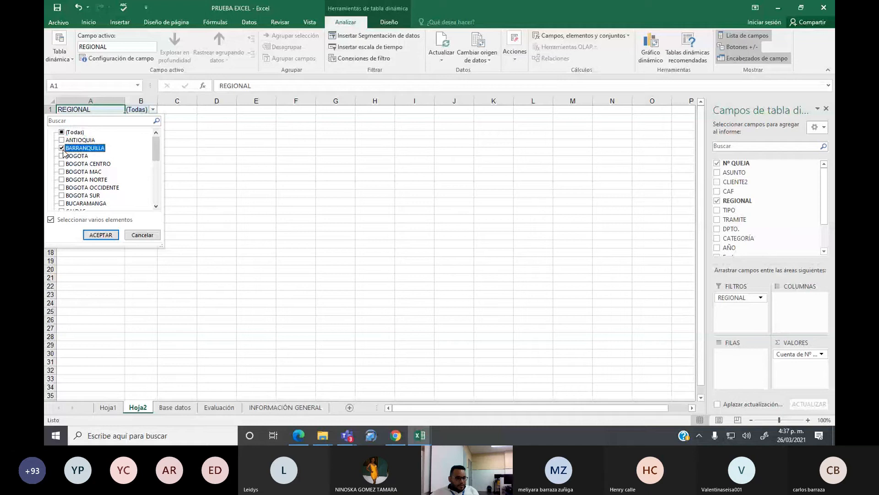
click(101, 235)
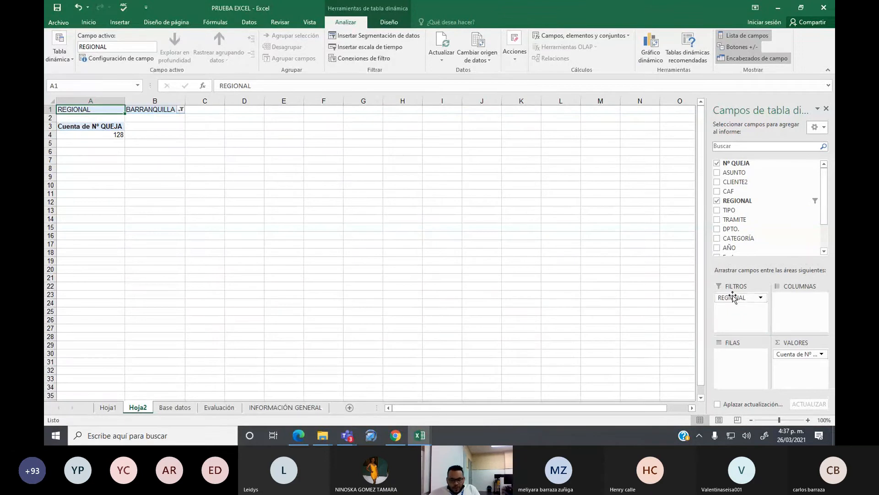
Move REGIONAL into Filas and clear its filter so all regions show, totalling 2140
drag(735, 297, 735, 360)
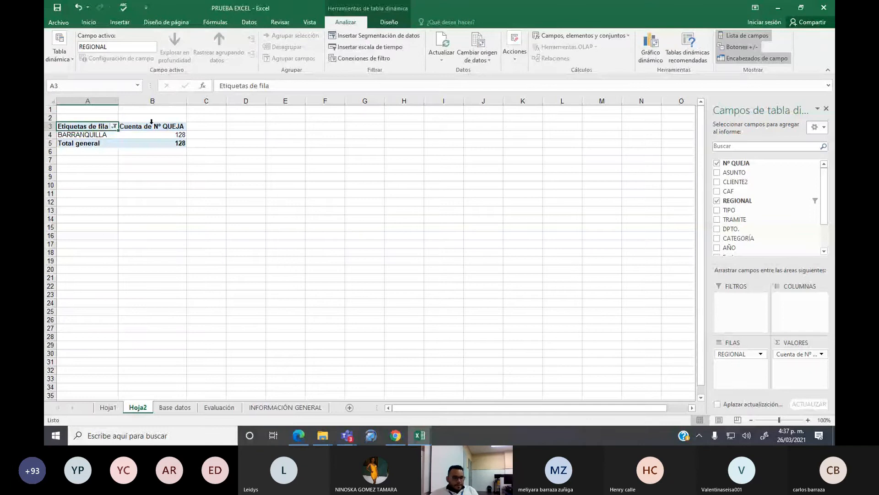
click(113, 126)
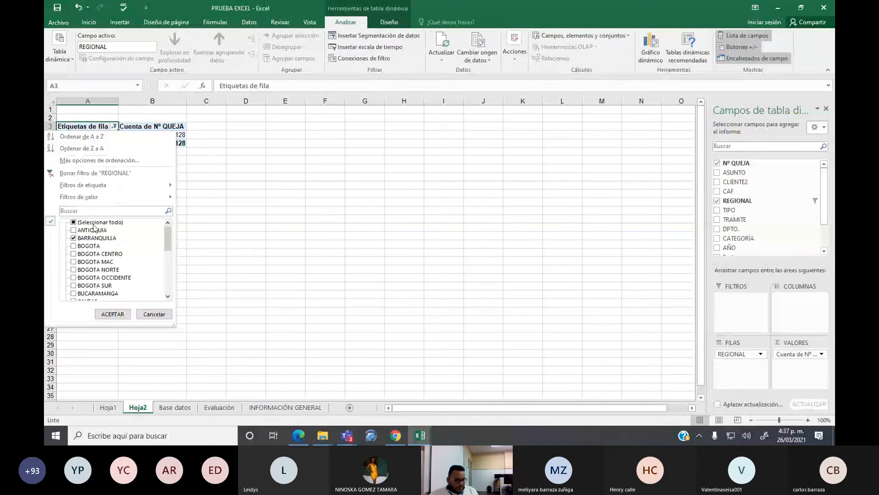
click(146, 310)
click(307, 216)
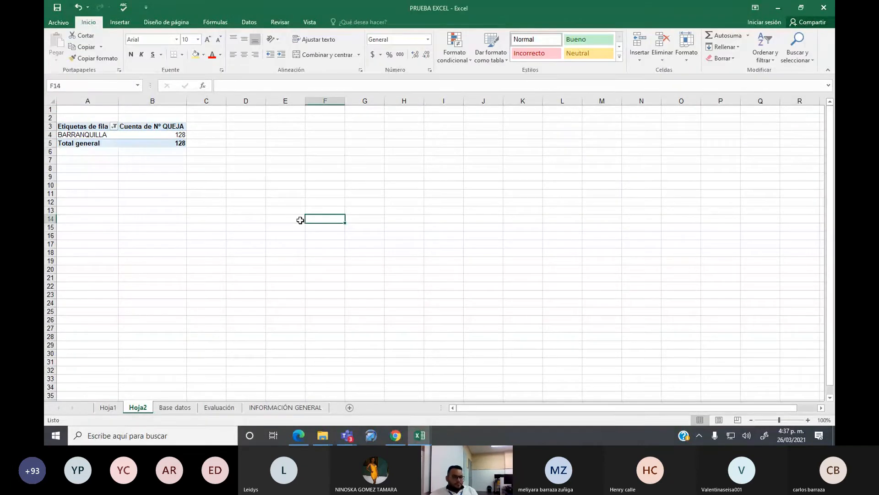
click(171, 137)
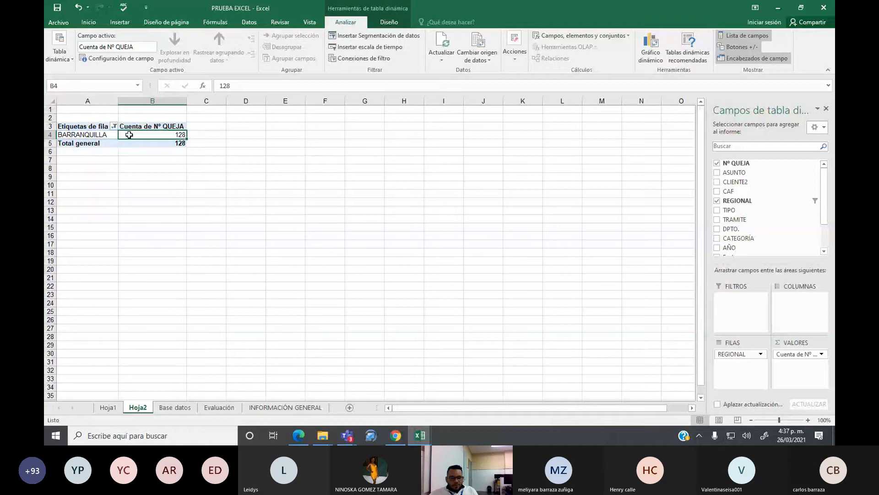
click(114, 126)
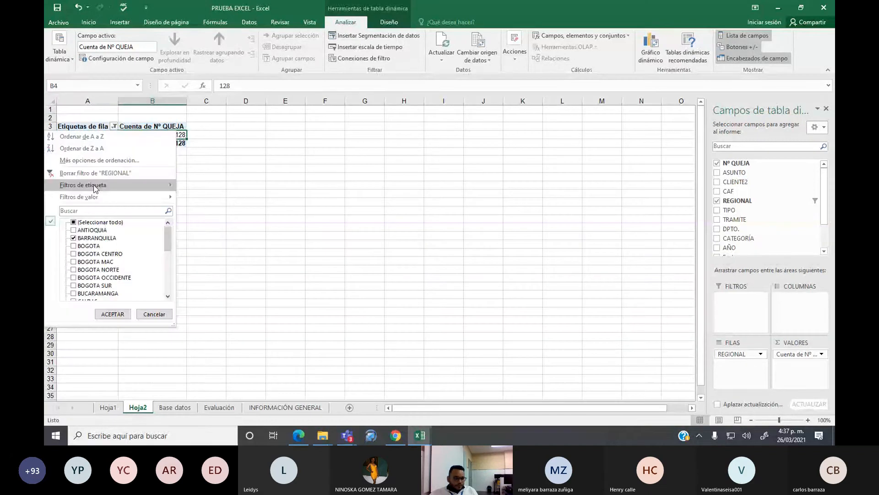
click(95, 173)
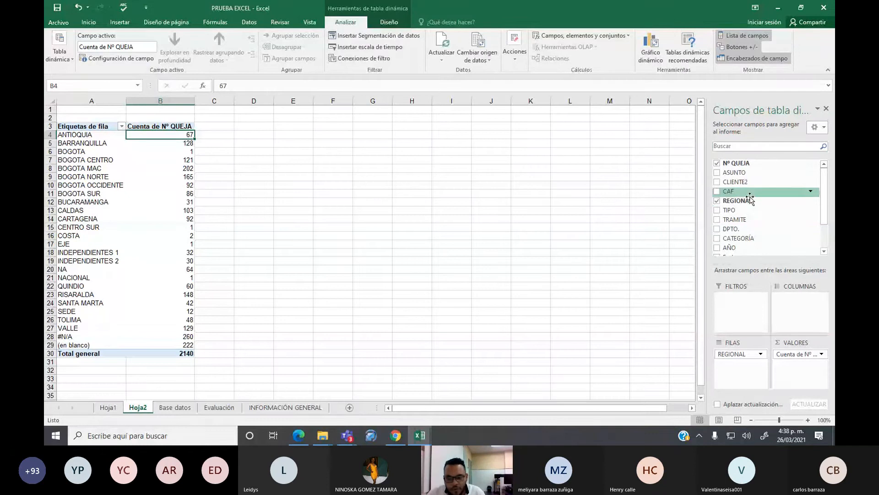
drag(729, 210, 791, 303)
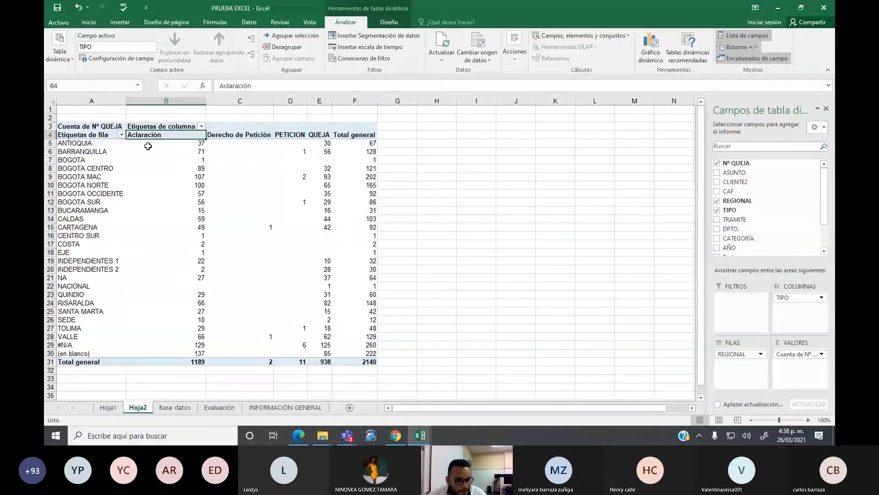
mouse_move(155, 147)
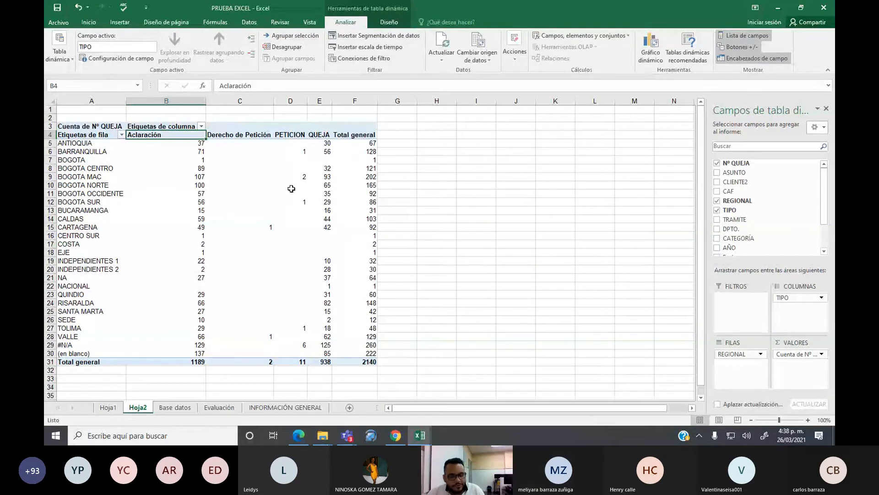
click(195, 192)
click(199, 185)
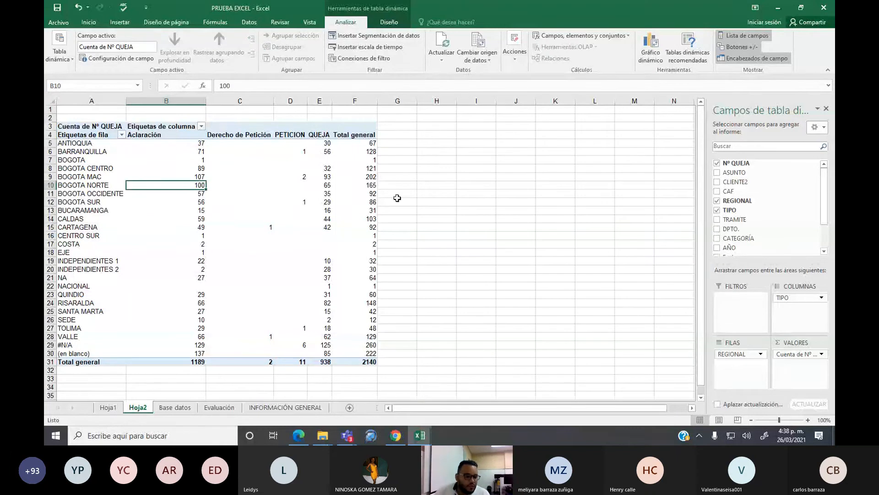
mouse_move(377, 210)
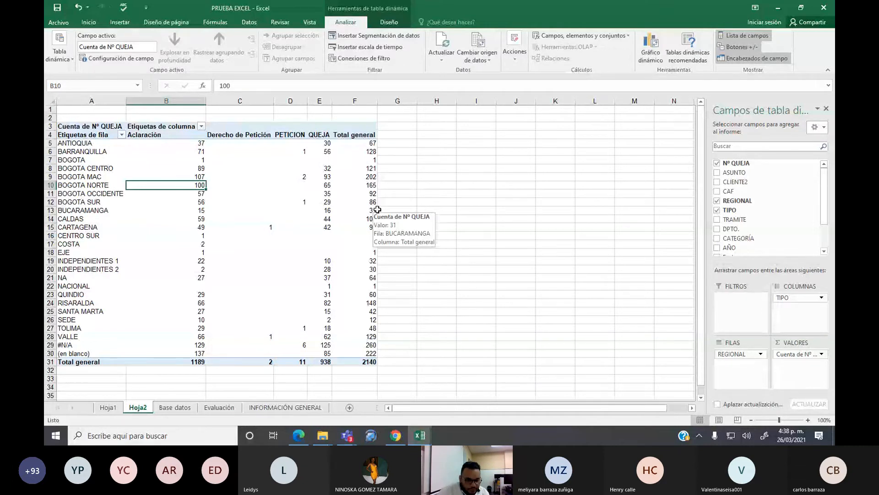
click(204, 333)
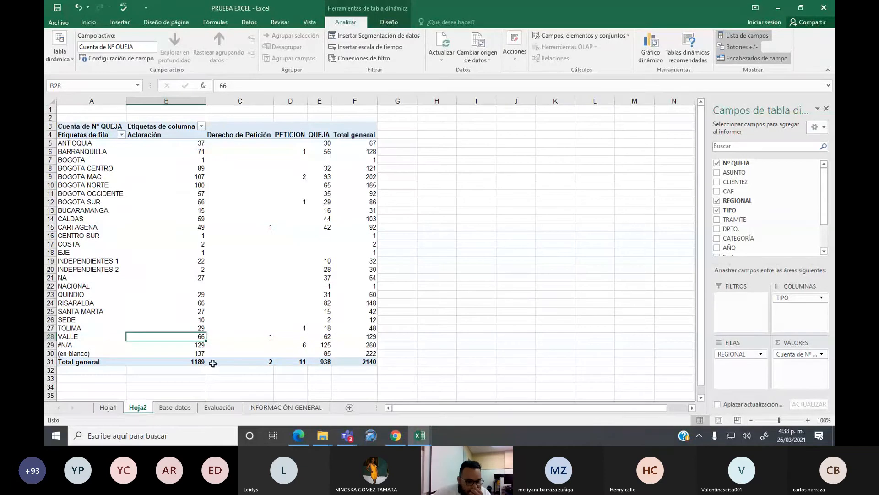
click(271, 338)
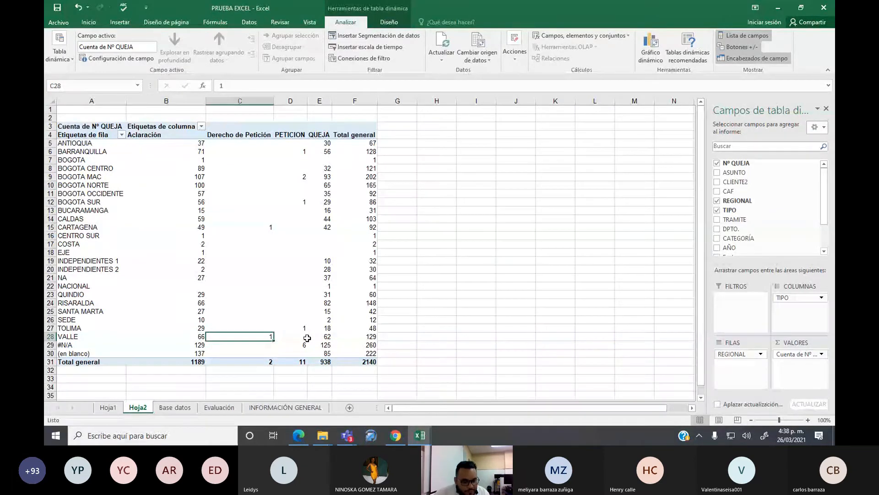
click(321, 338)
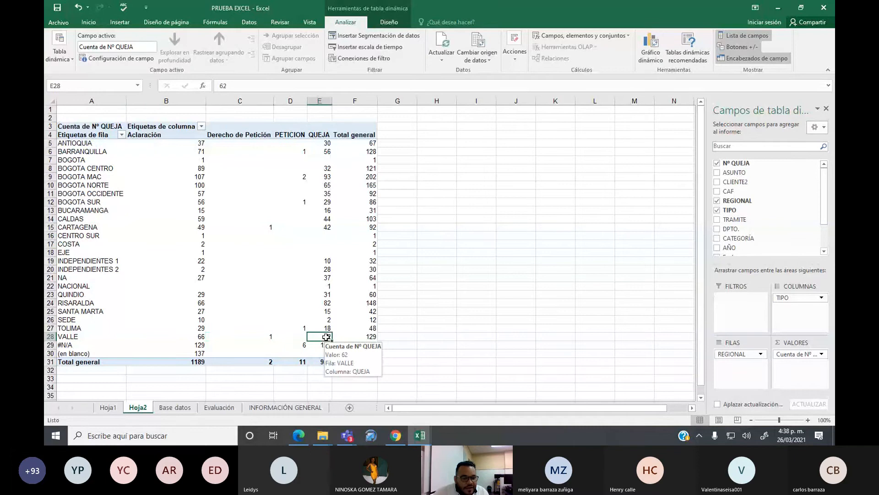
click(364, 336)
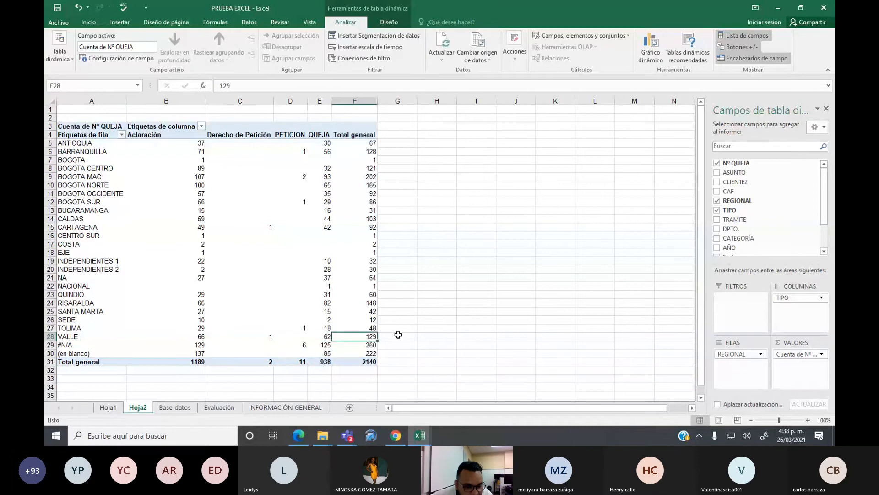
click(445, 320)
click(91, 232)
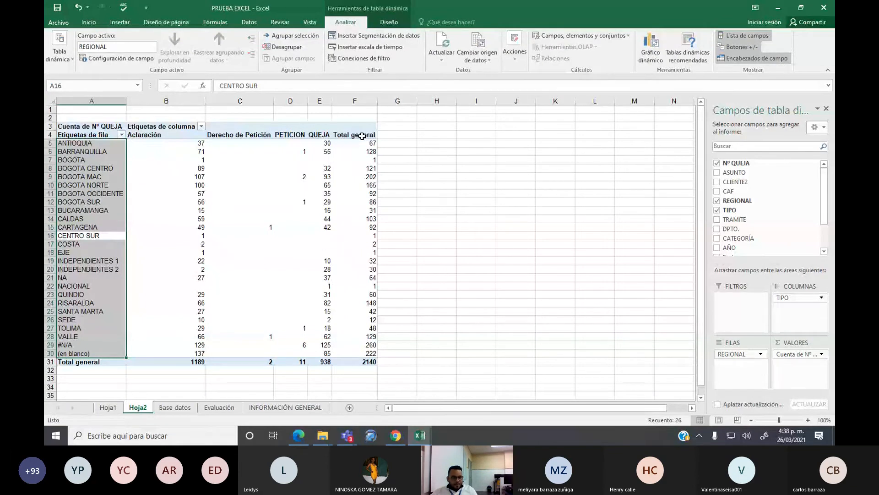
click(291, 235)
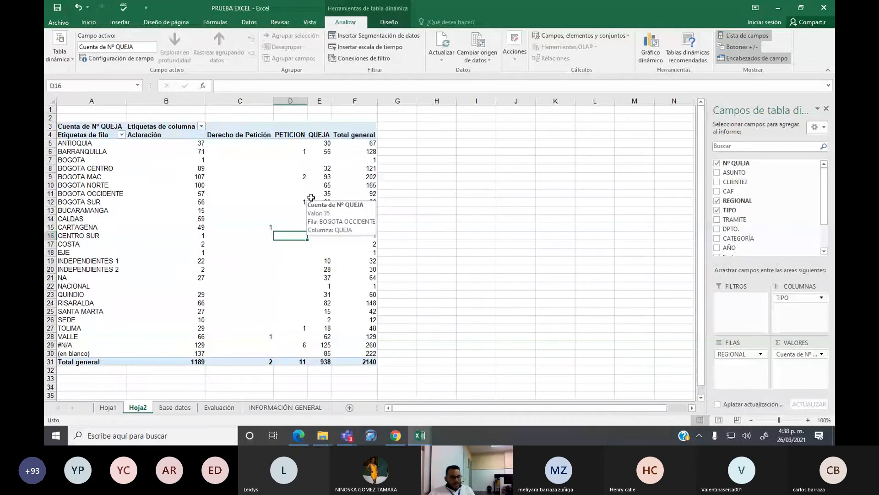
click(361, 145)
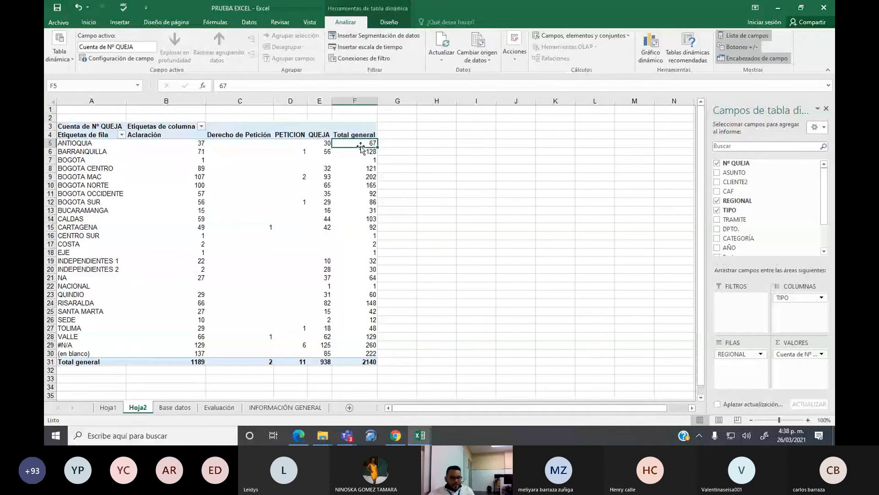
Sort regions ascending by Total general, then undo that sort
right_click(361, 145)
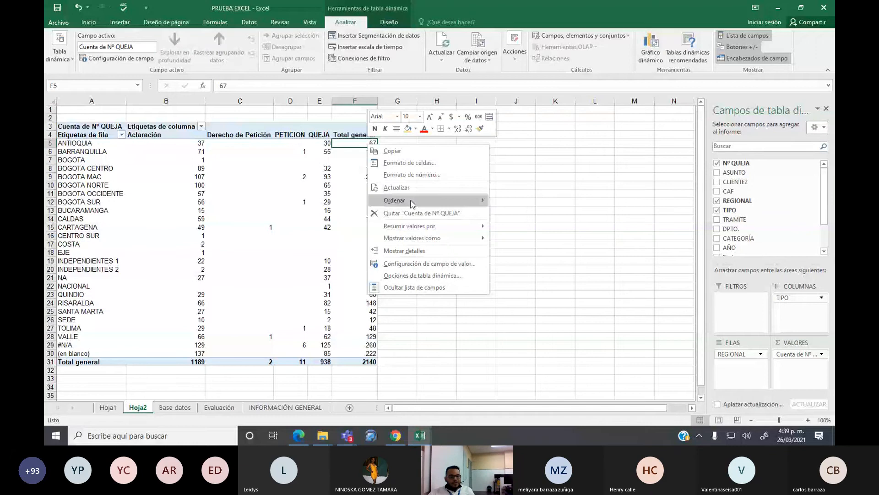
click(513, 201)
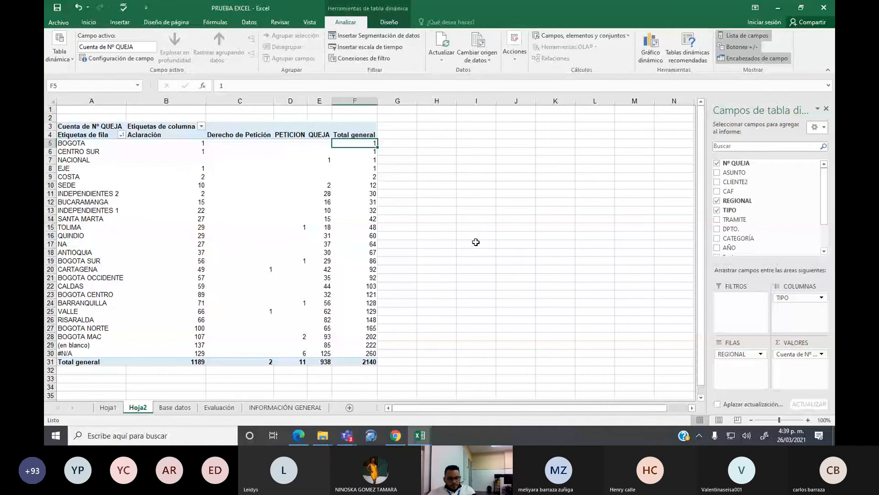
key(ctrl+z)
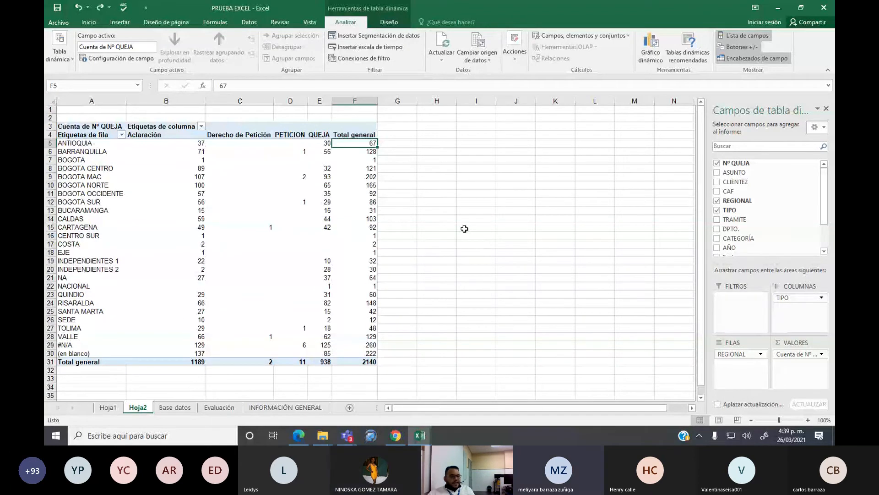
click(397, 193)
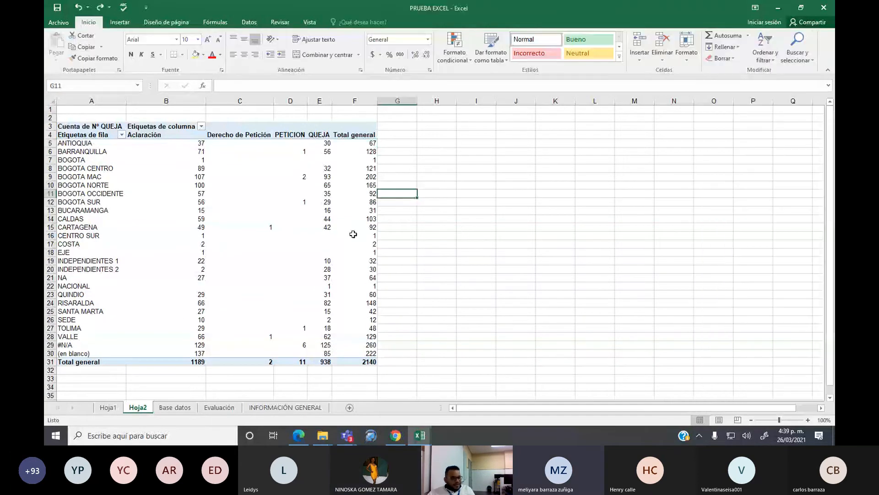
right_click(367, 145)
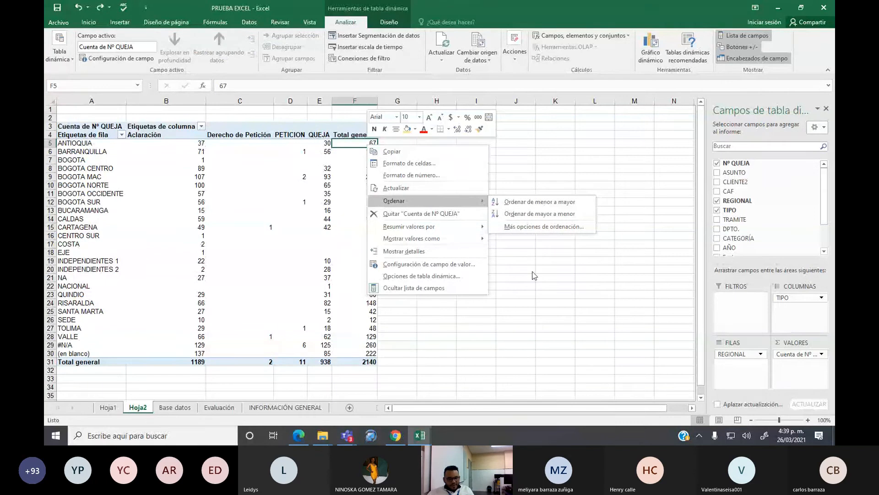
click(553, 303)
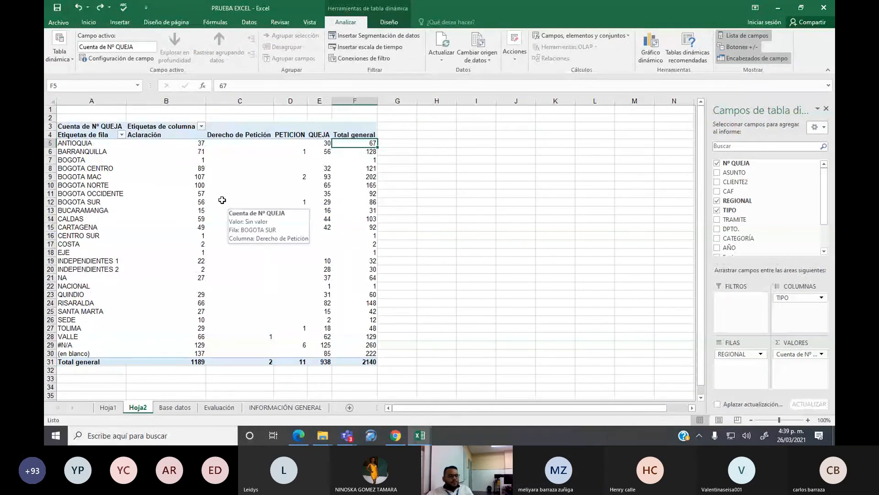
Sort the regions ascending by Aclaración count, from NACIONAL up to (en blanco) 137
click(198, 143)
right_click(198, 143)
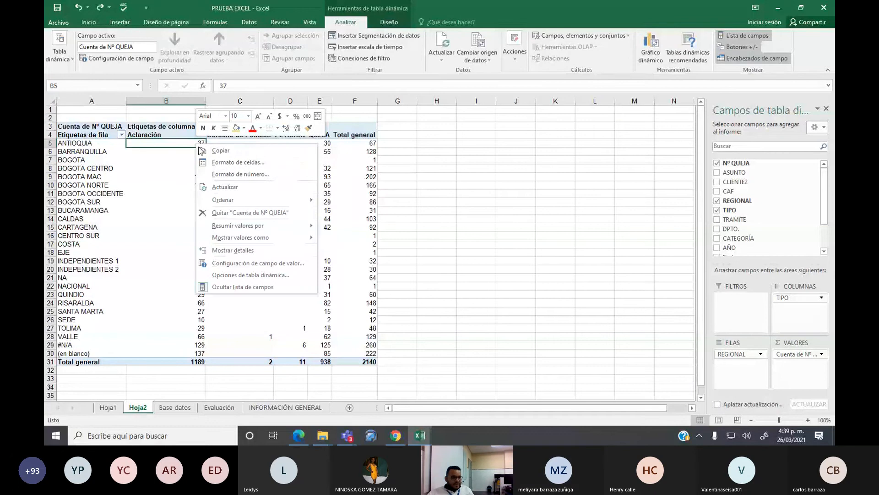
mouse_move(302, 201)
click(331, 201)
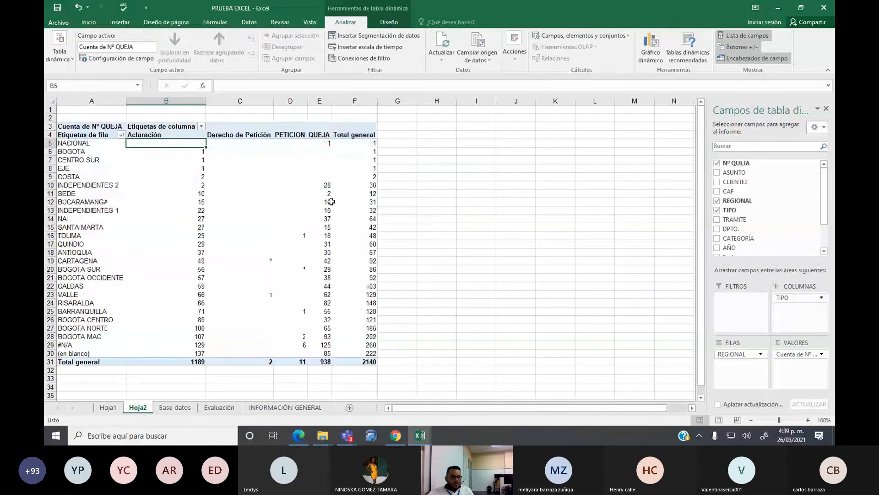
click(515, 210)
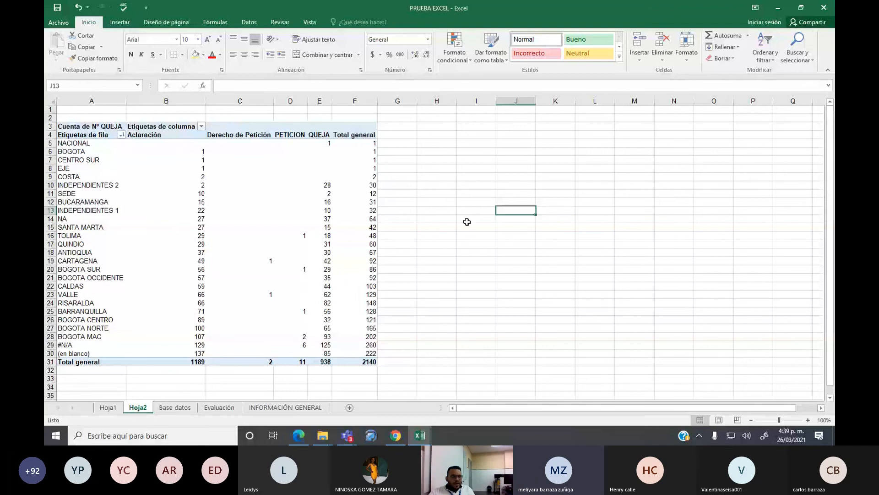
Sort regions ascending by QUEJA count, ending with BOGOTA MAC 93 and #N/A 125
click(326, 144)
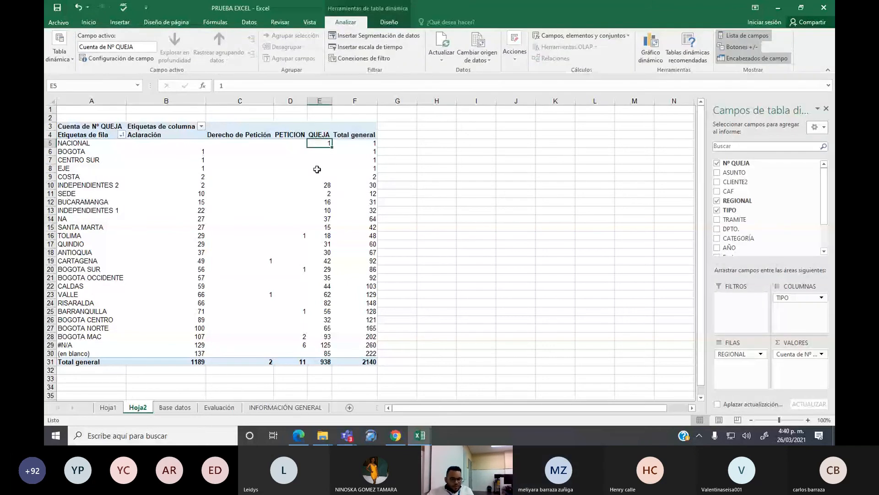
right_click(326, 145)
mouse_move(431, 204)
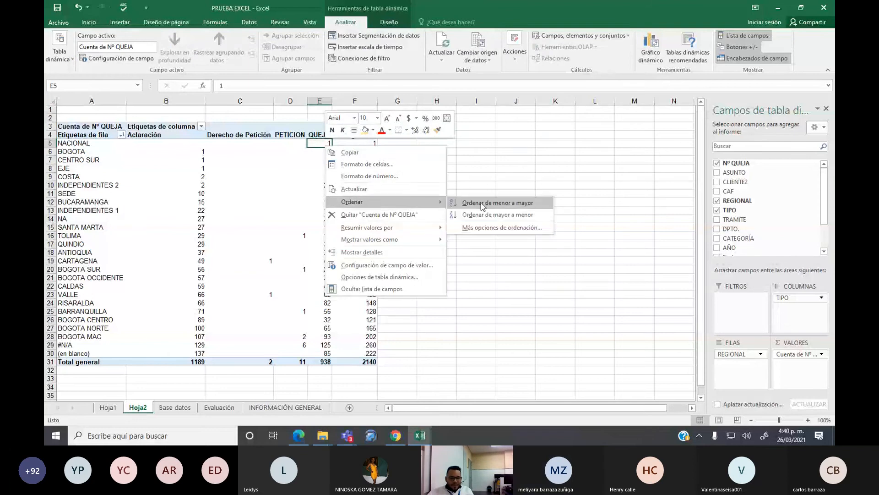
click(481, 202)
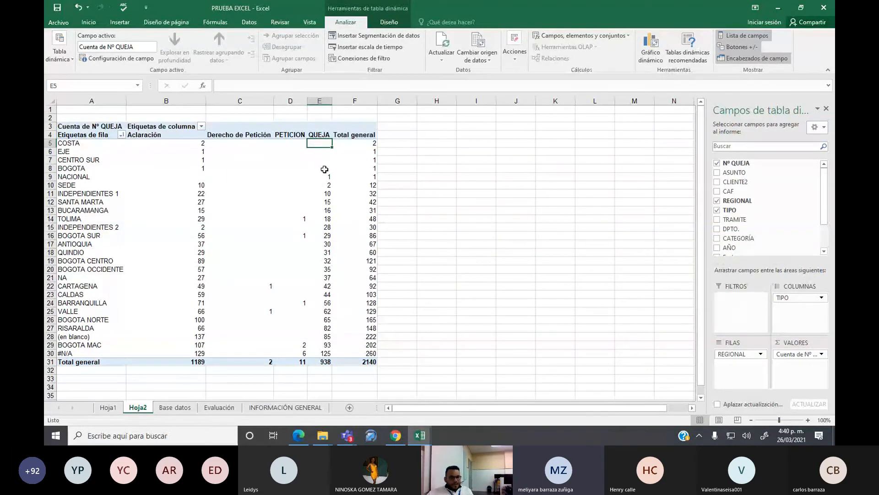
click(325, 345)
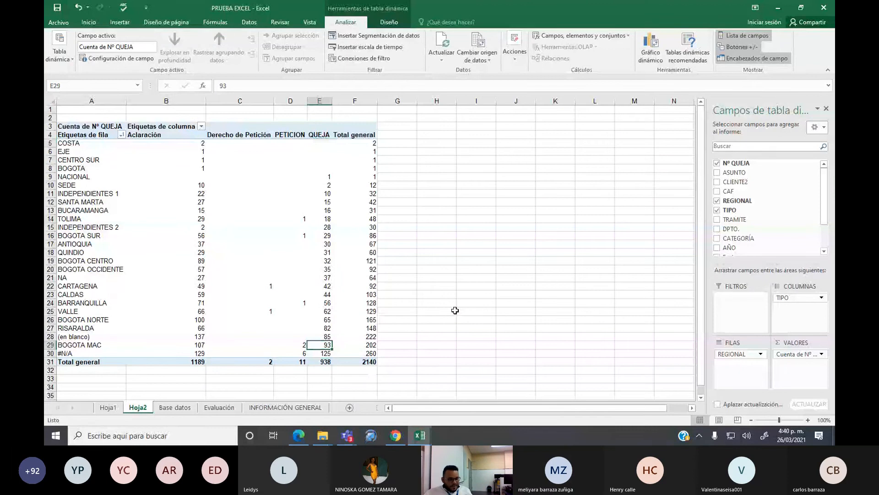
click(89, 345)
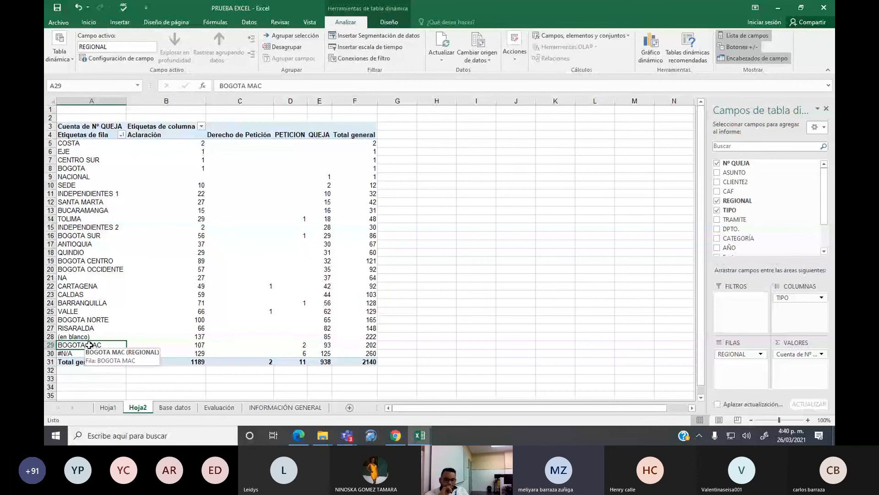
Go via Hoja1 to the Base datos sheet showing the raw complaint records
click(120, 409)
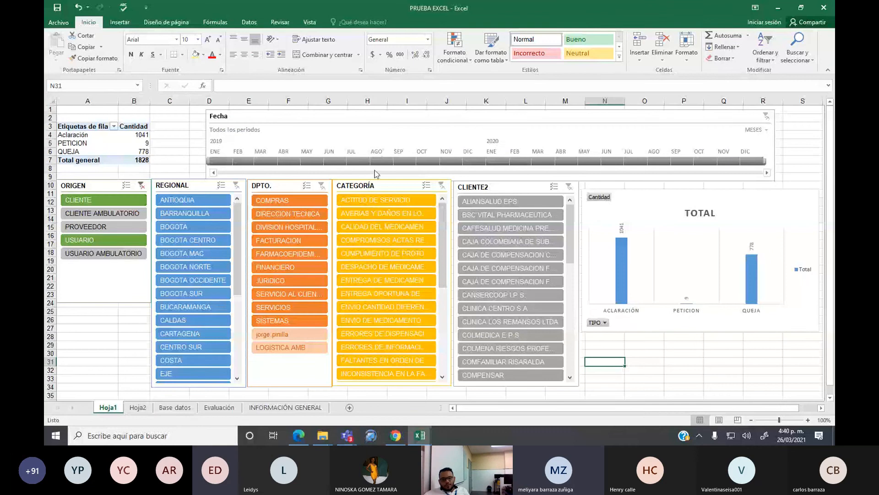
click(175, 407)
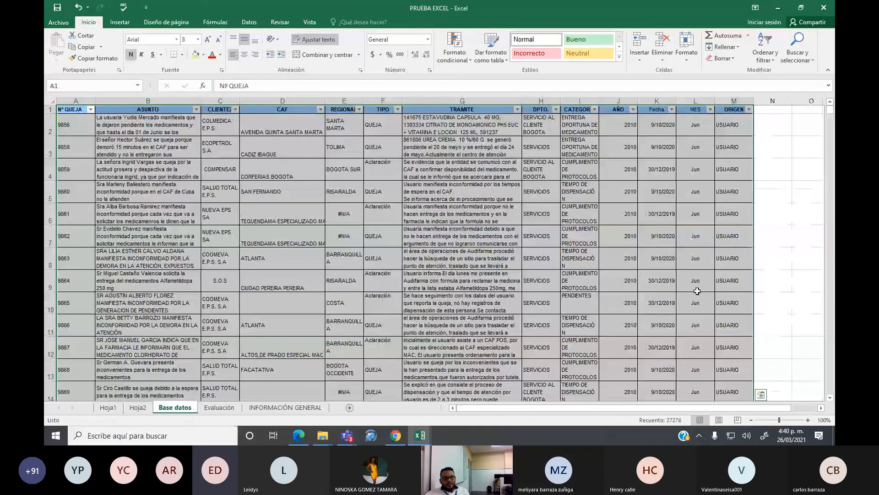
click(773, 259)
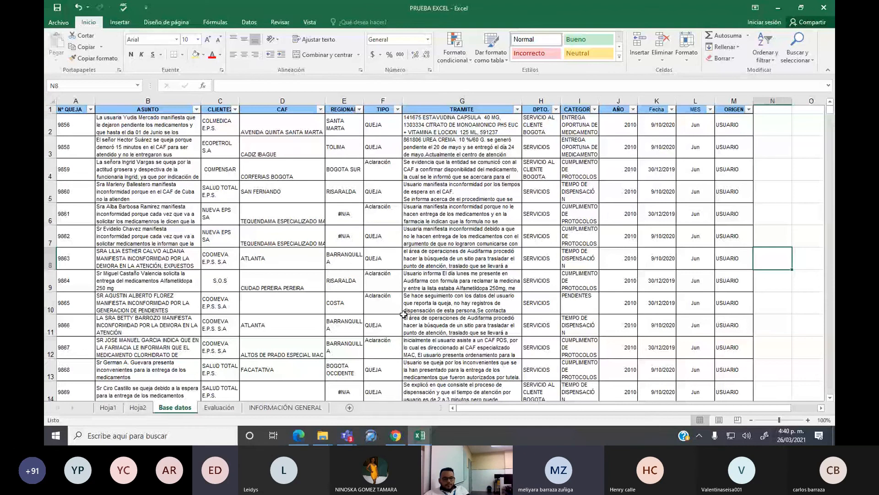
Mute everyone in the TALLER VIRTUAL: EXCEL SEGUNDA SESION meeting and bring it over Excel
click(346, 435)
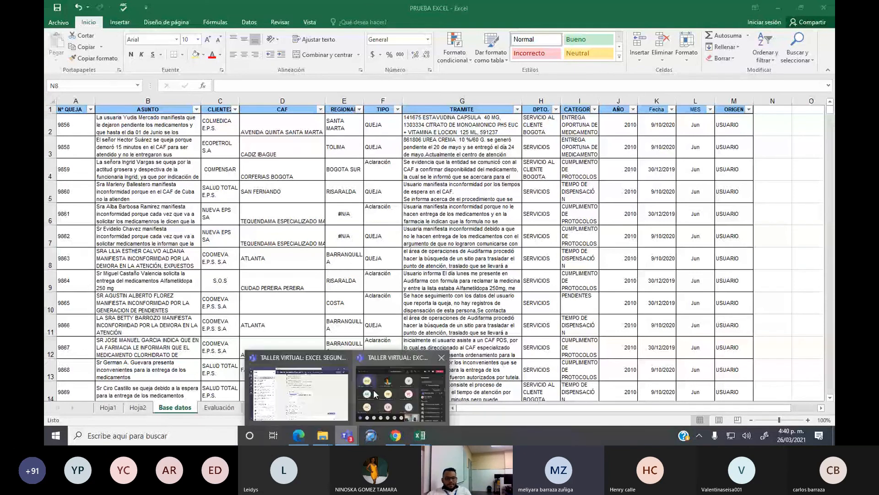
click(374, 394)
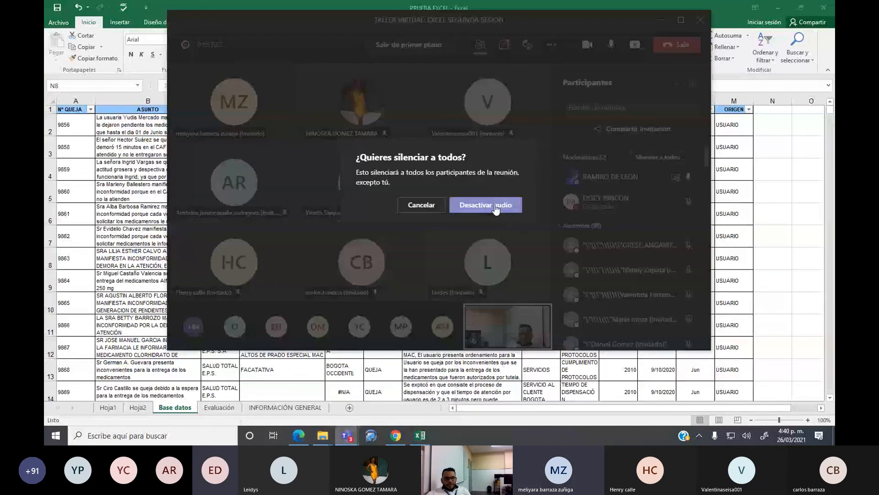
click(497, 206)
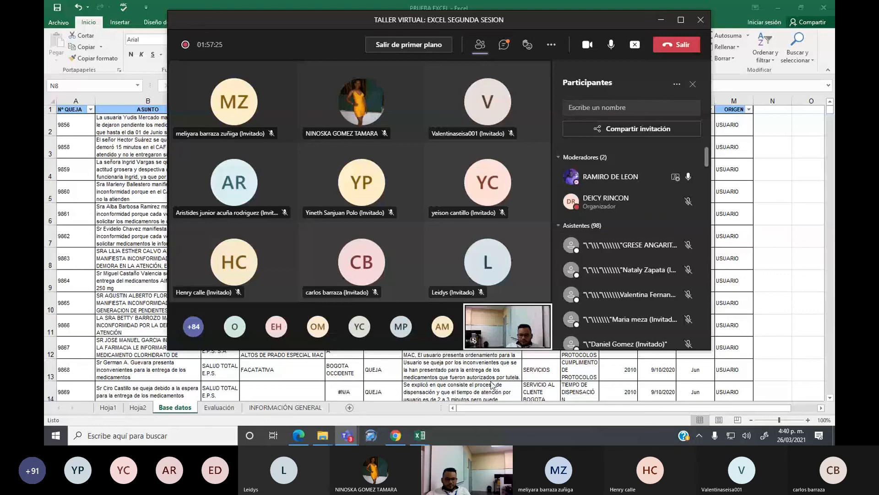
click(492, 380)
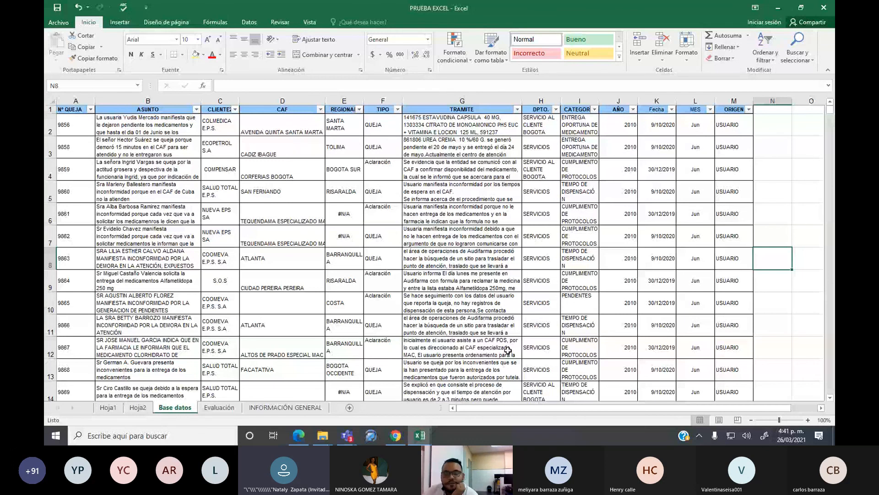
click(356, 426)
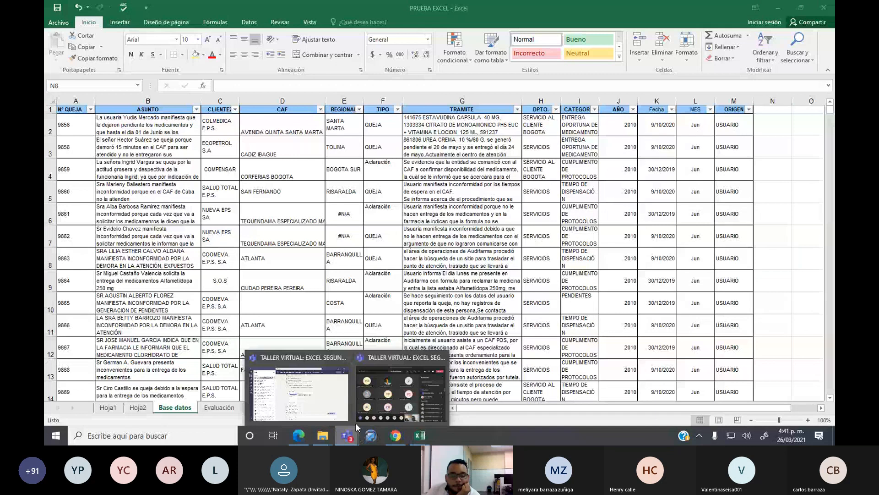
click(401, 392)
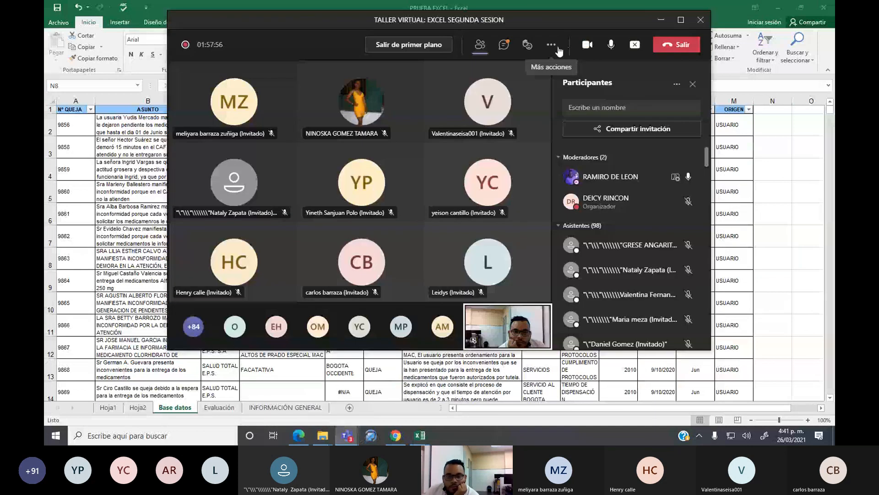